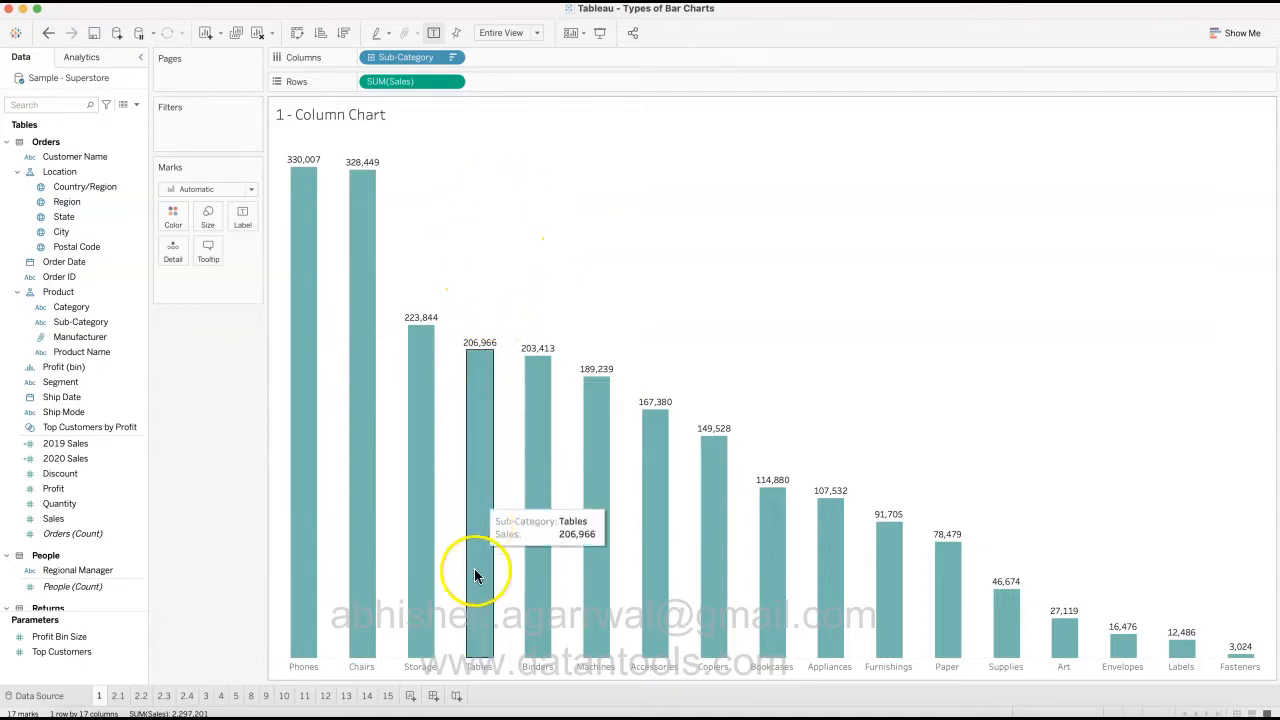
- Create a new worksheet and build a column chart with Sub-Category on Columns and Sales on Rows
click(411, 698)
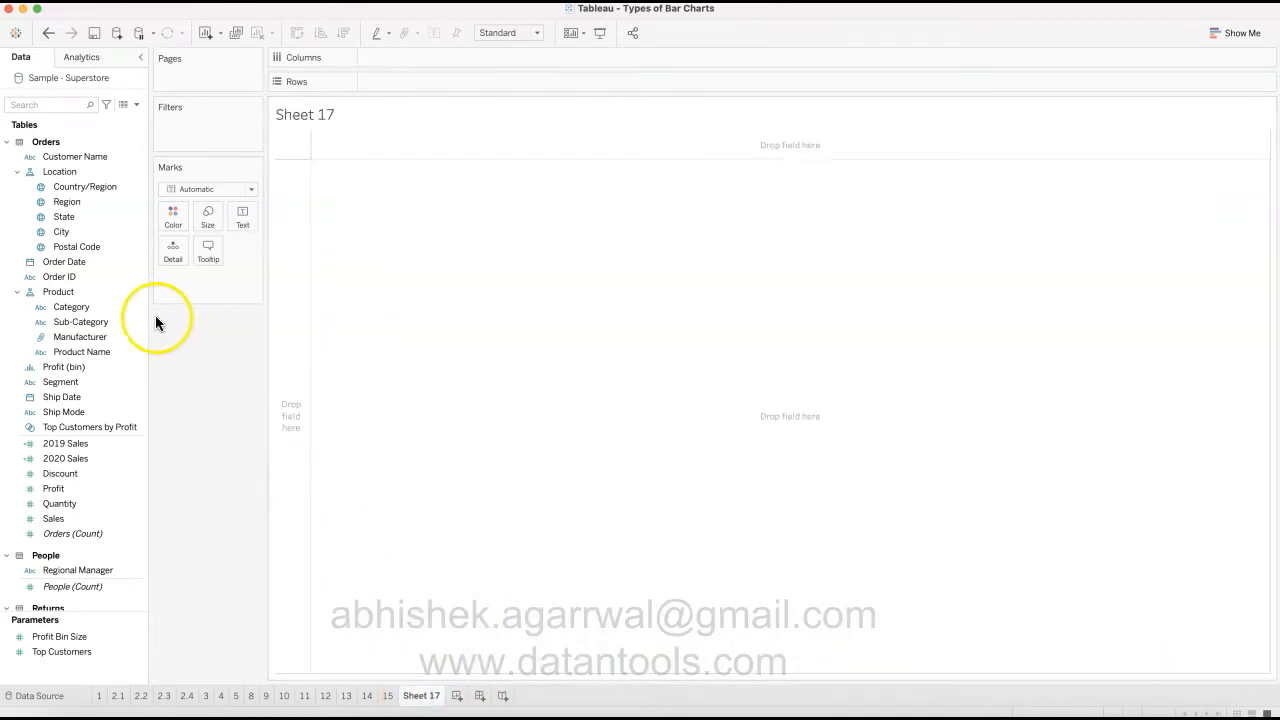
click(99, 695)
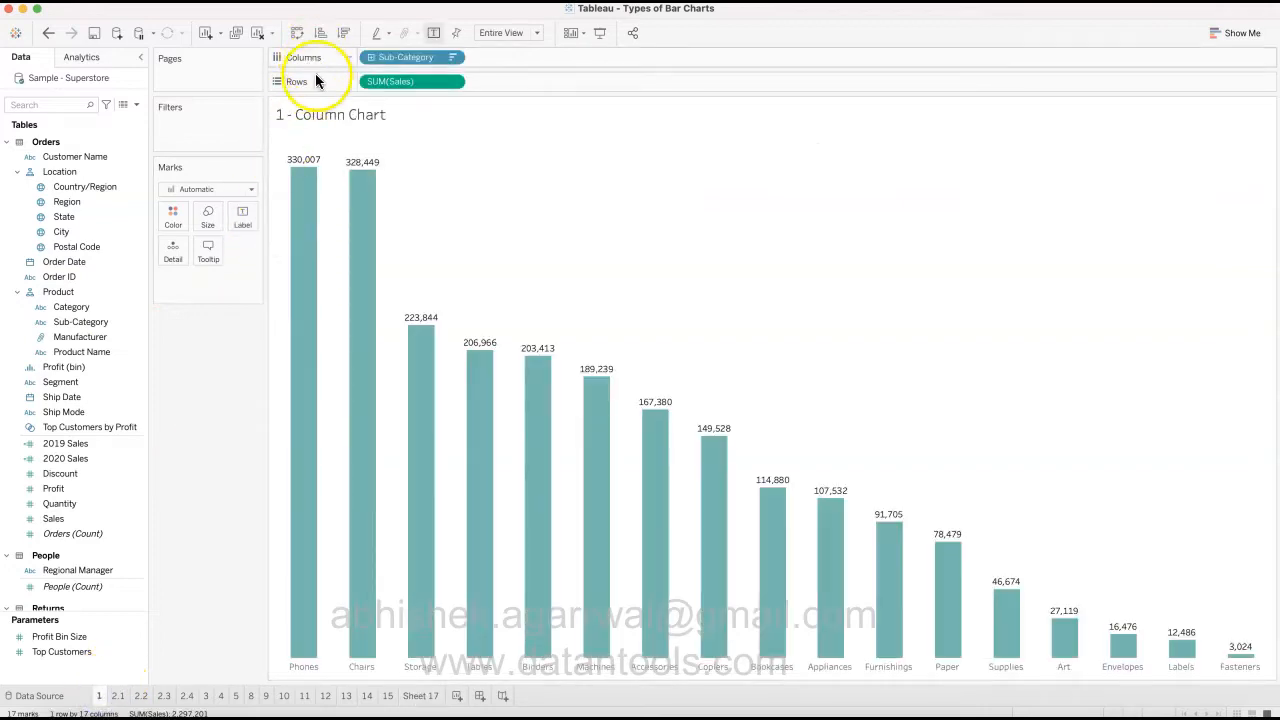
click(430, 696)
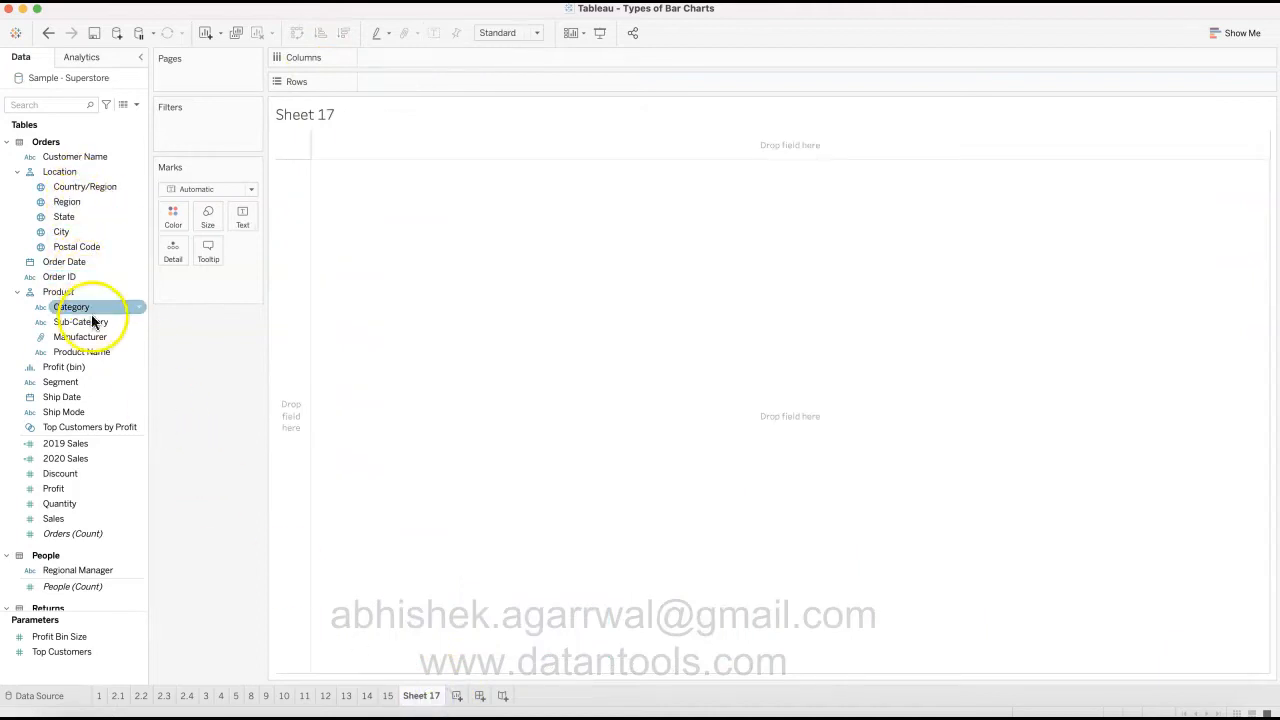
drag(92, 321, 392, 61)
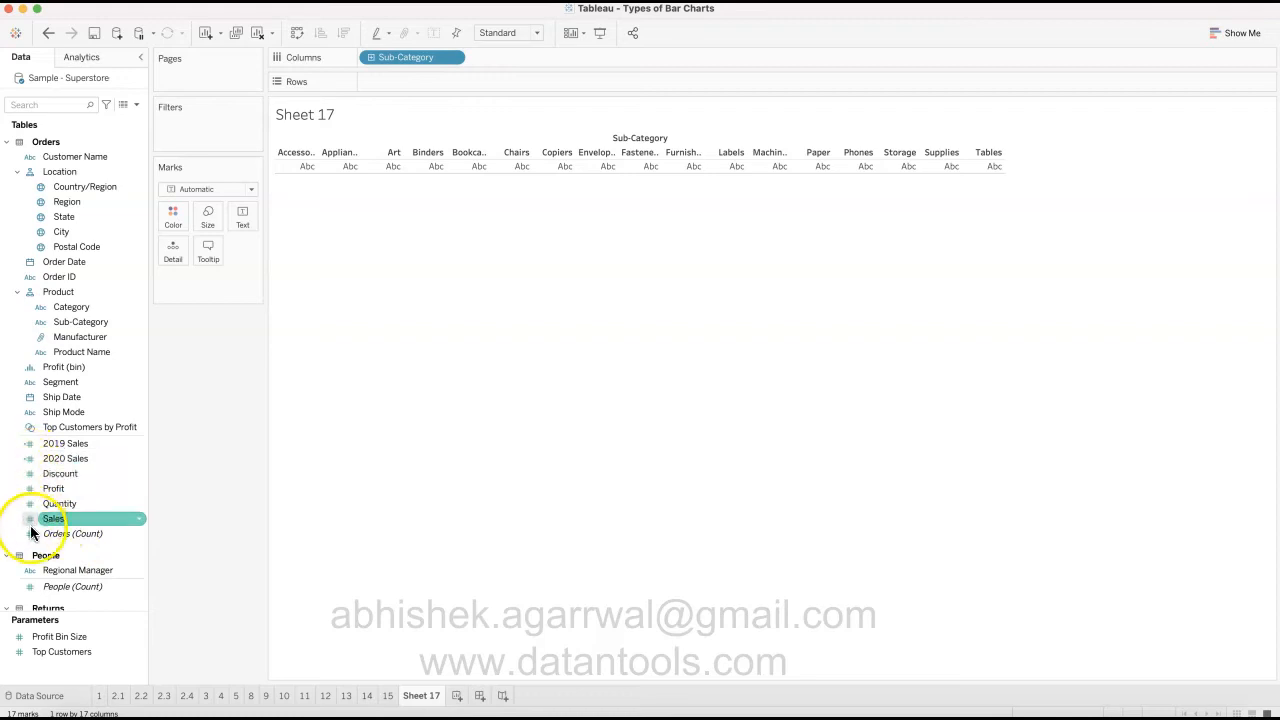
click(72, 525)
mouse_move(72, 525)
mouse_down()
mouse_move(399, 175)
mouse_move(408, 81)
mouse_up()
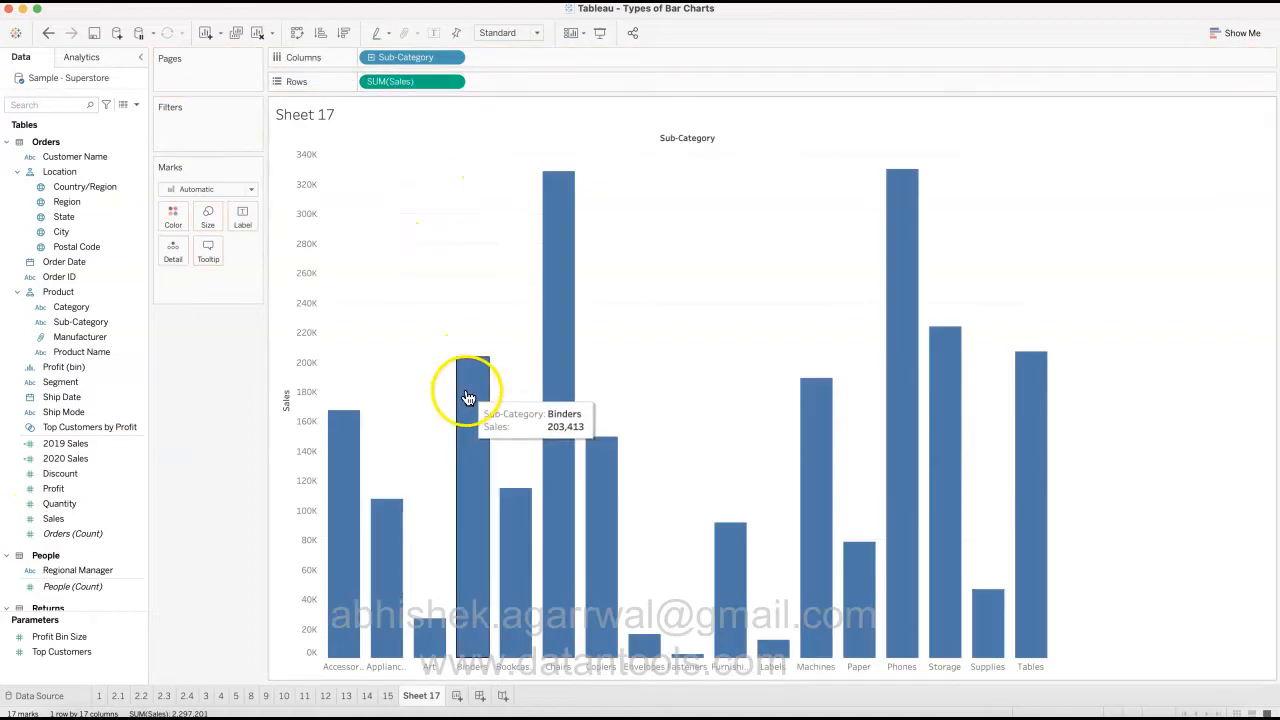
- Sort the sub-category columns in descending order of Sales and color the bars teal
click(343, 35)
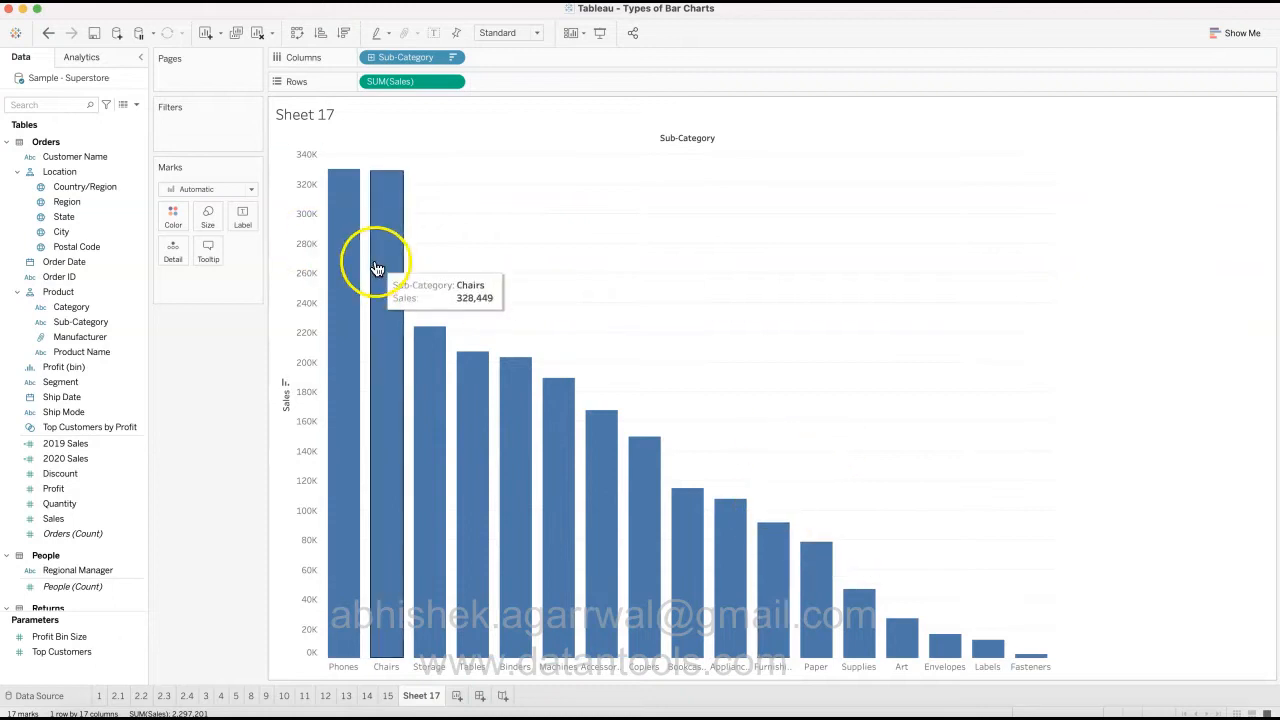
click(181, 214)
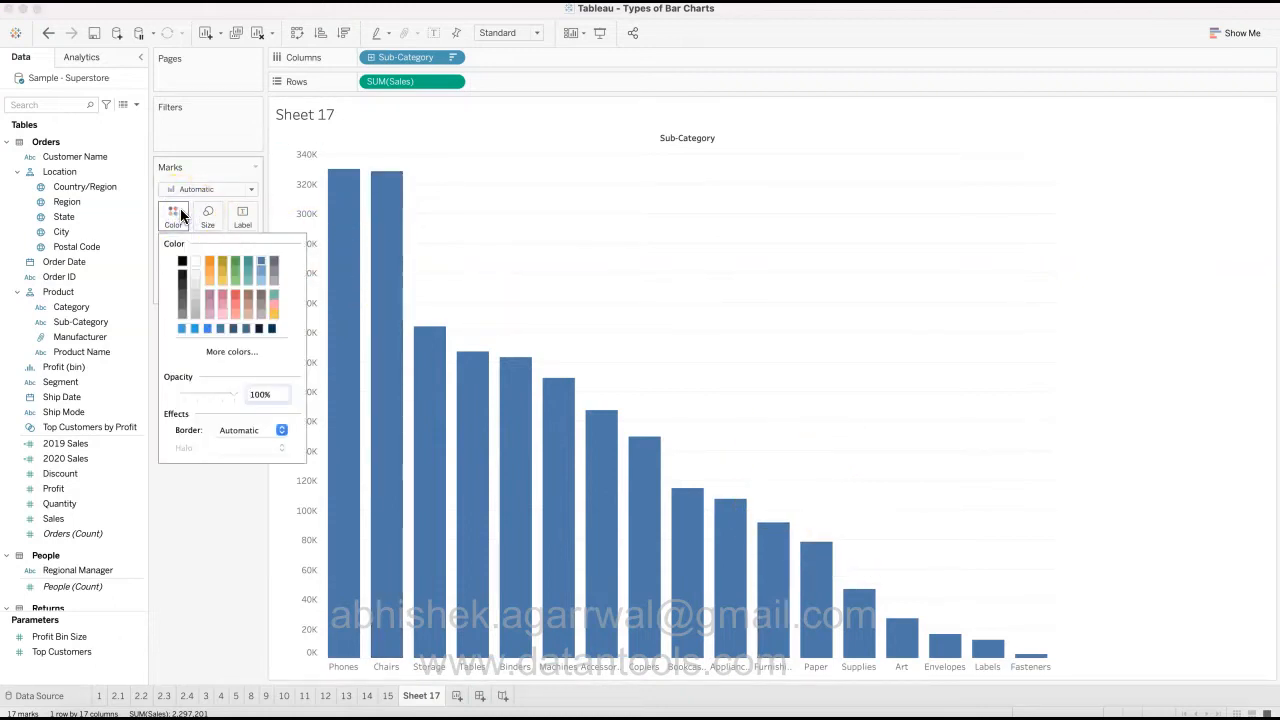
click(274, 293)
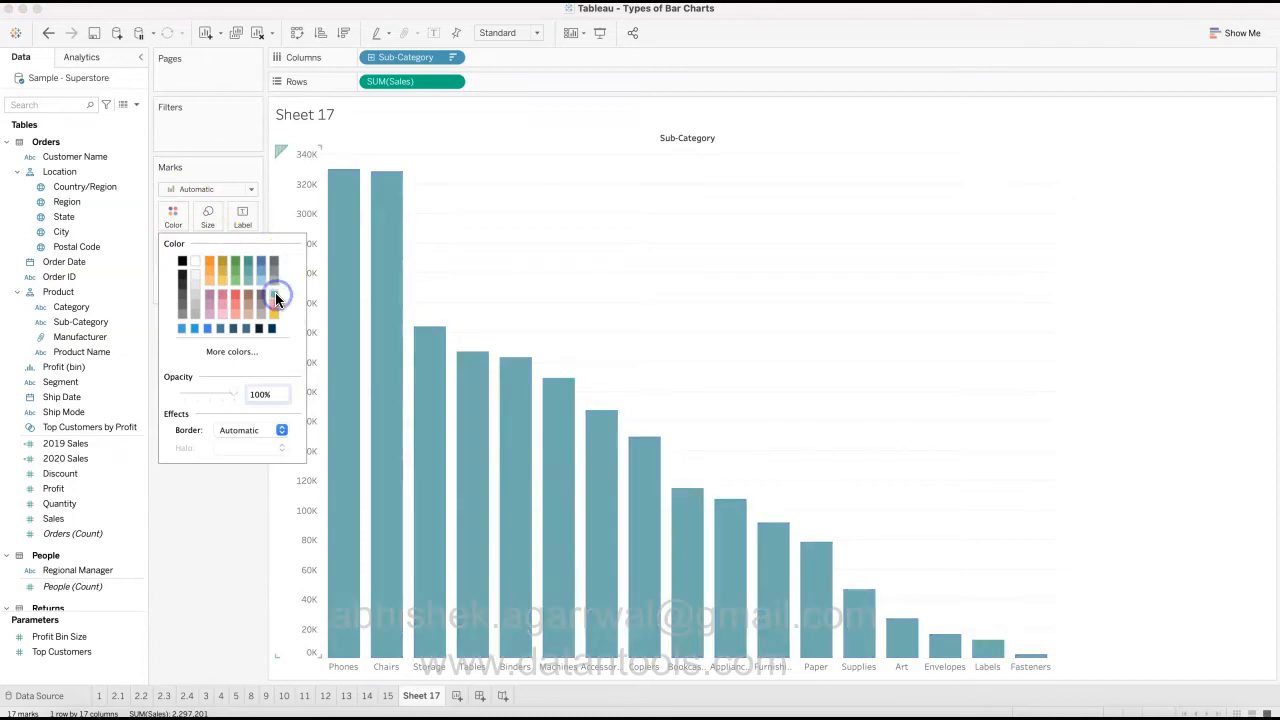
click(586, 207)
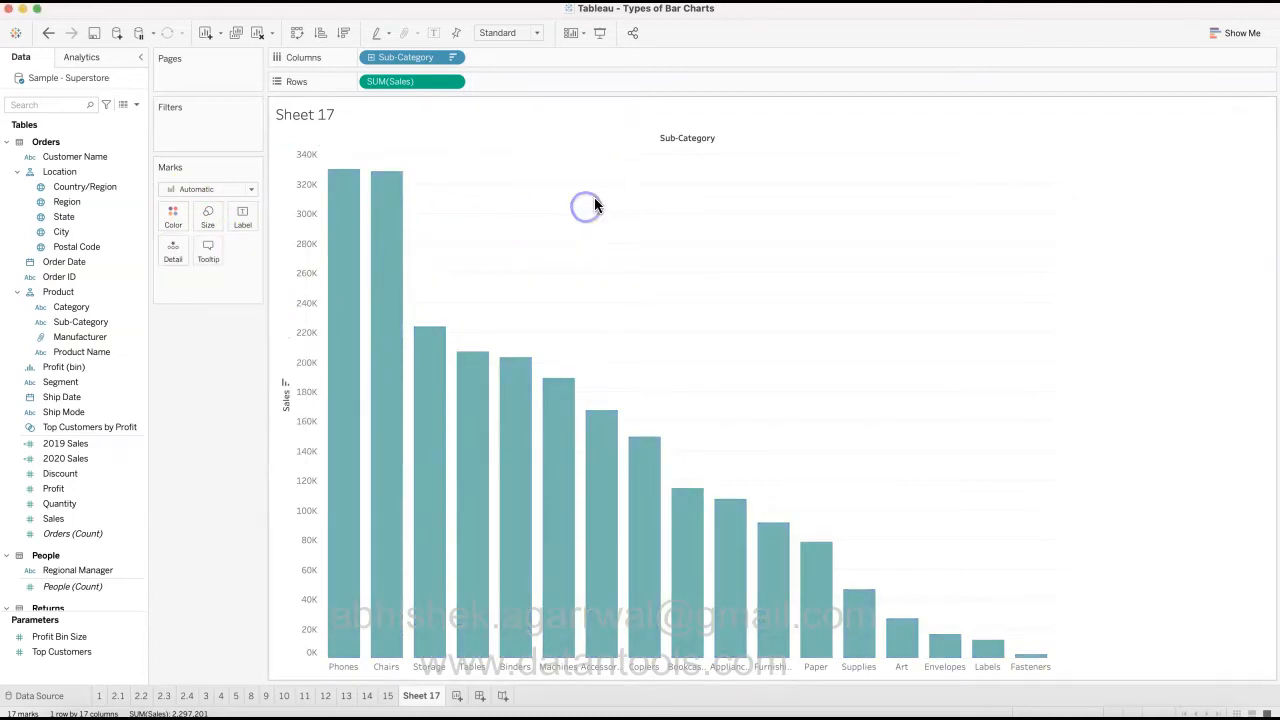
- Format the chart's lines so that the grid lines for rows are set to None
right_click(676, 260)
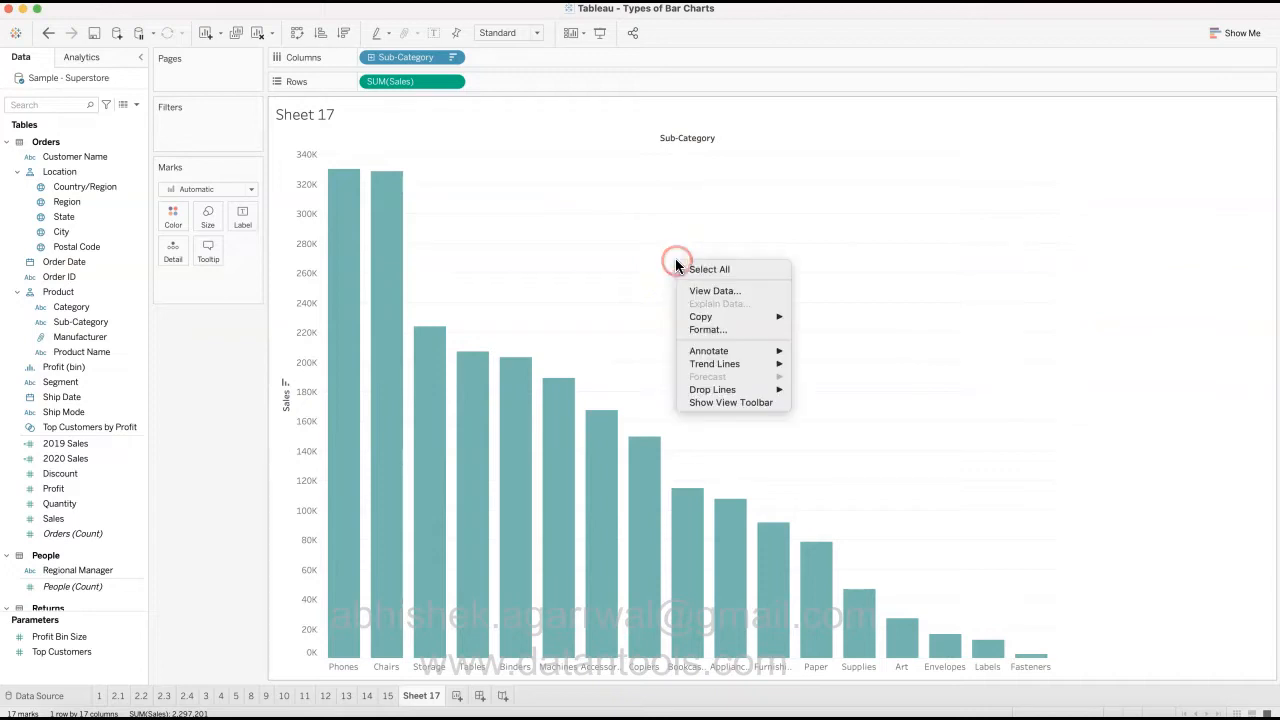
click(733, 329)
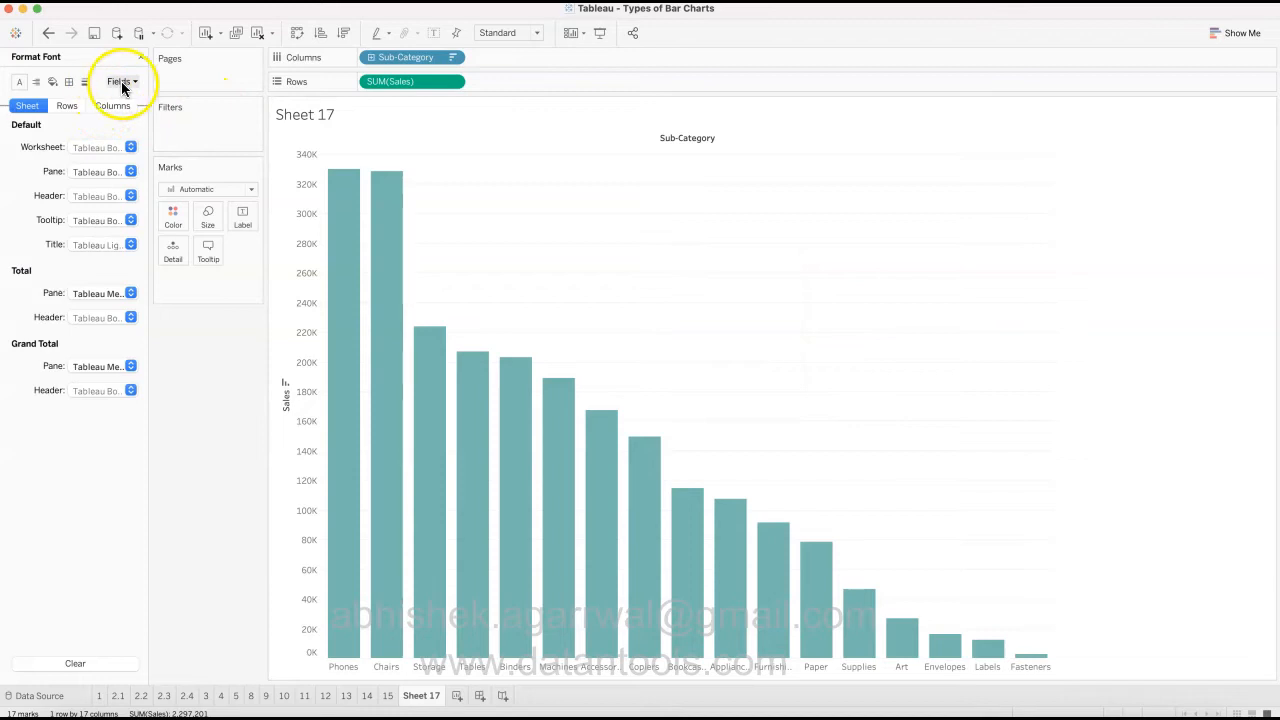
click(87, 84)
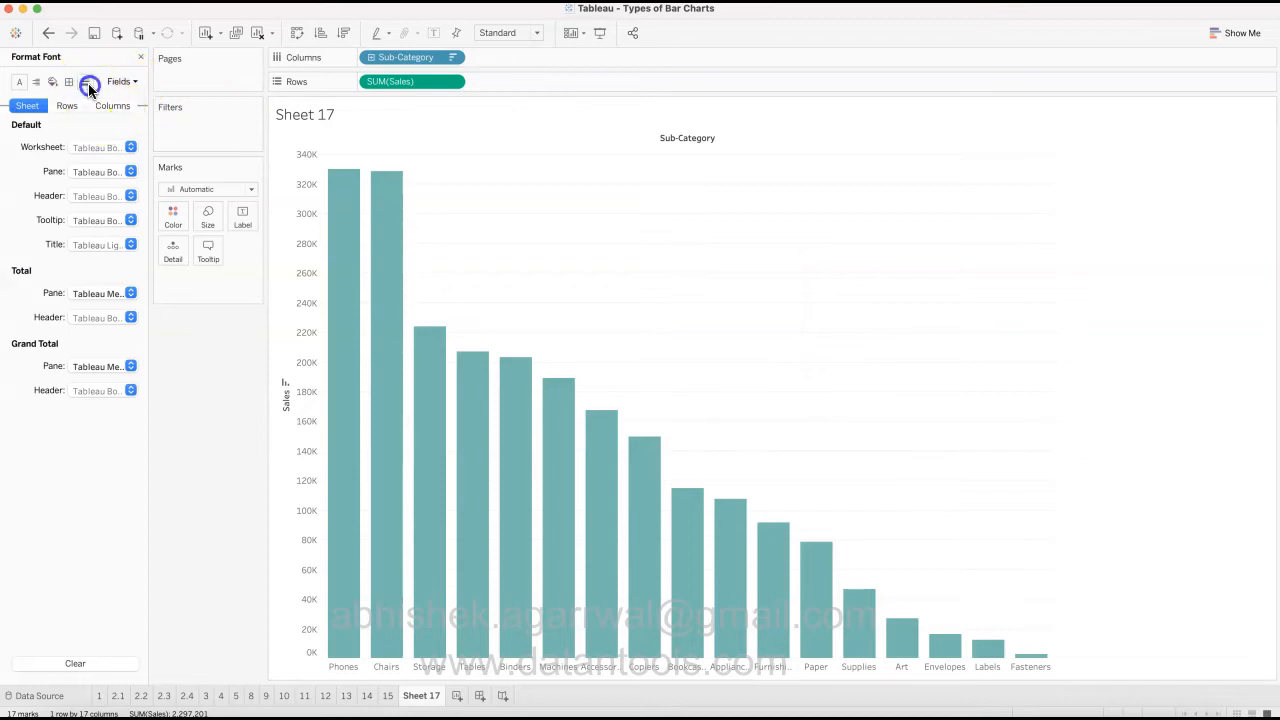
click(108, 106)
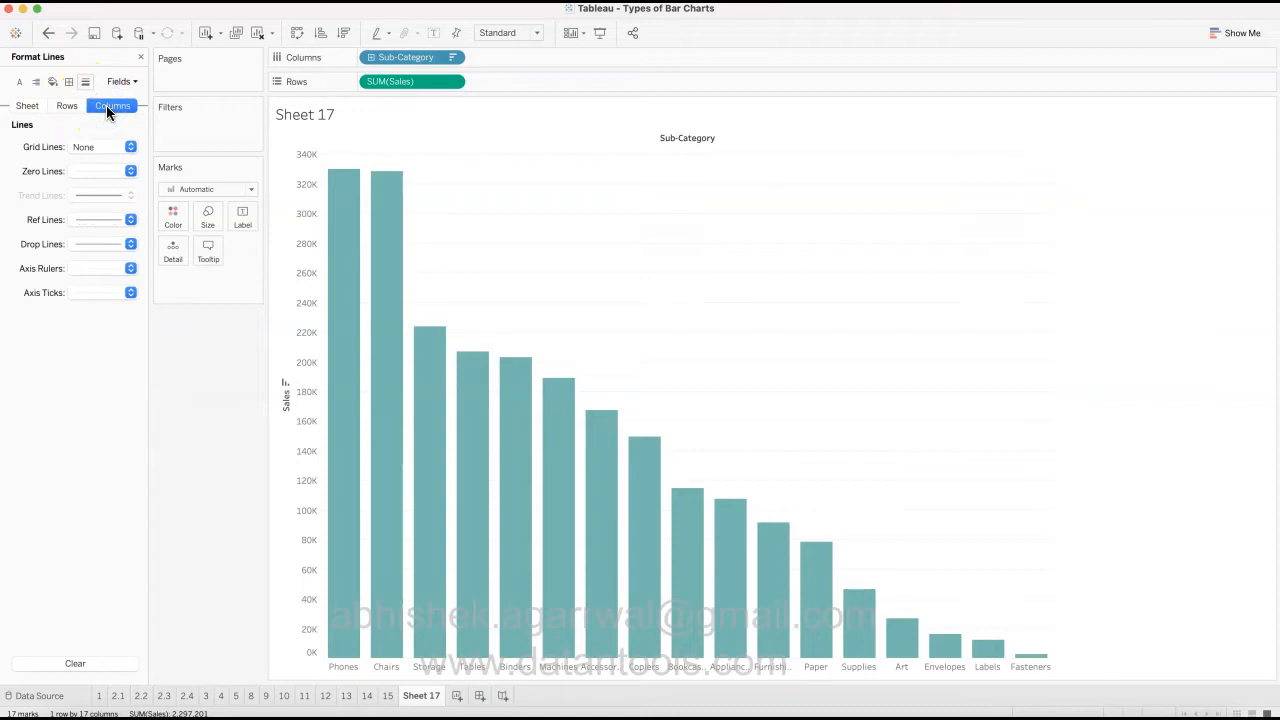
click(67, 106)
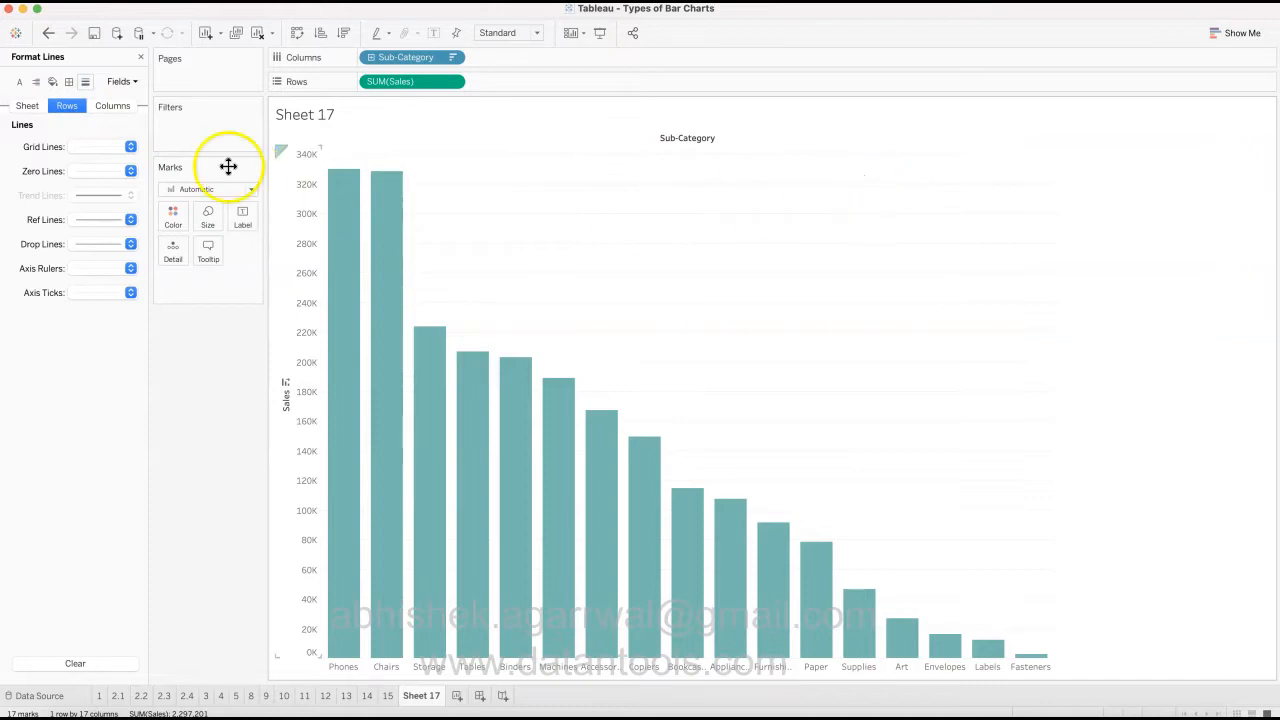
click(131, 149)
click(130, 166)
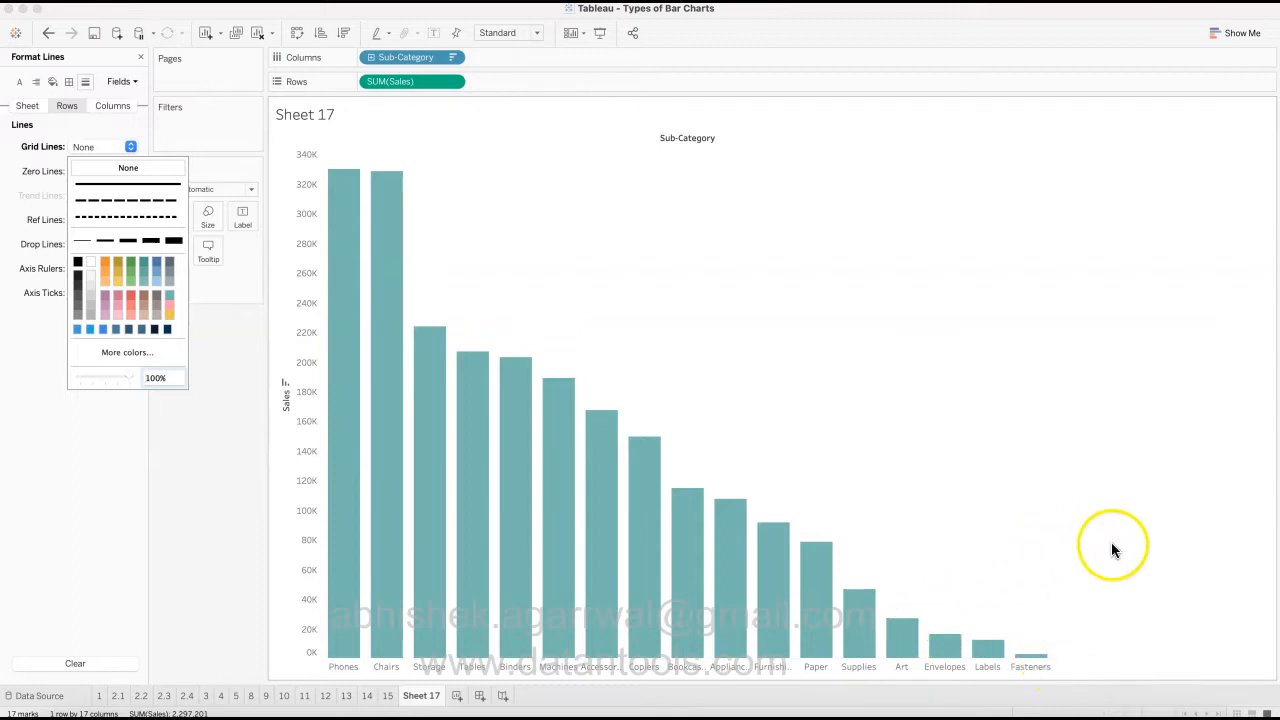
- Set the worksheet's fit to Entire View
click(536, 35)
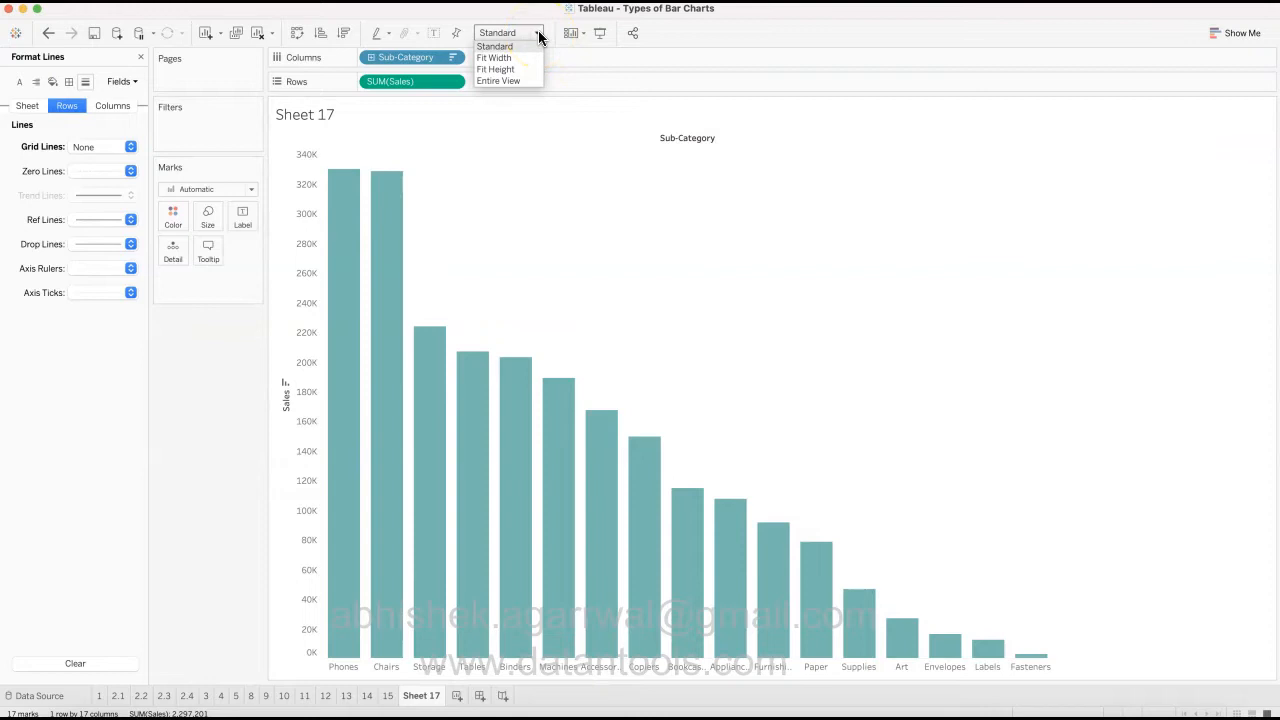
click(529, 81)
click(736, 313)
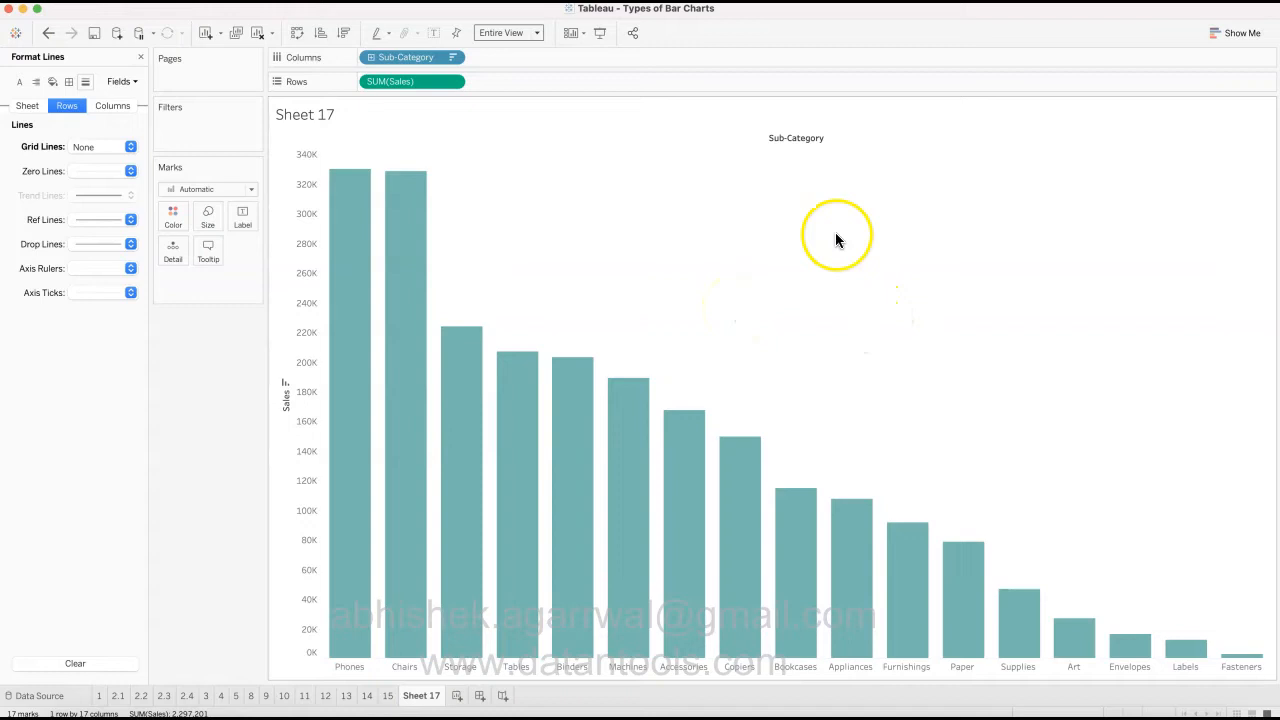
- Hide the Sub-Category field label above the columns and the header of the Sales axis
right_click(801, 139)
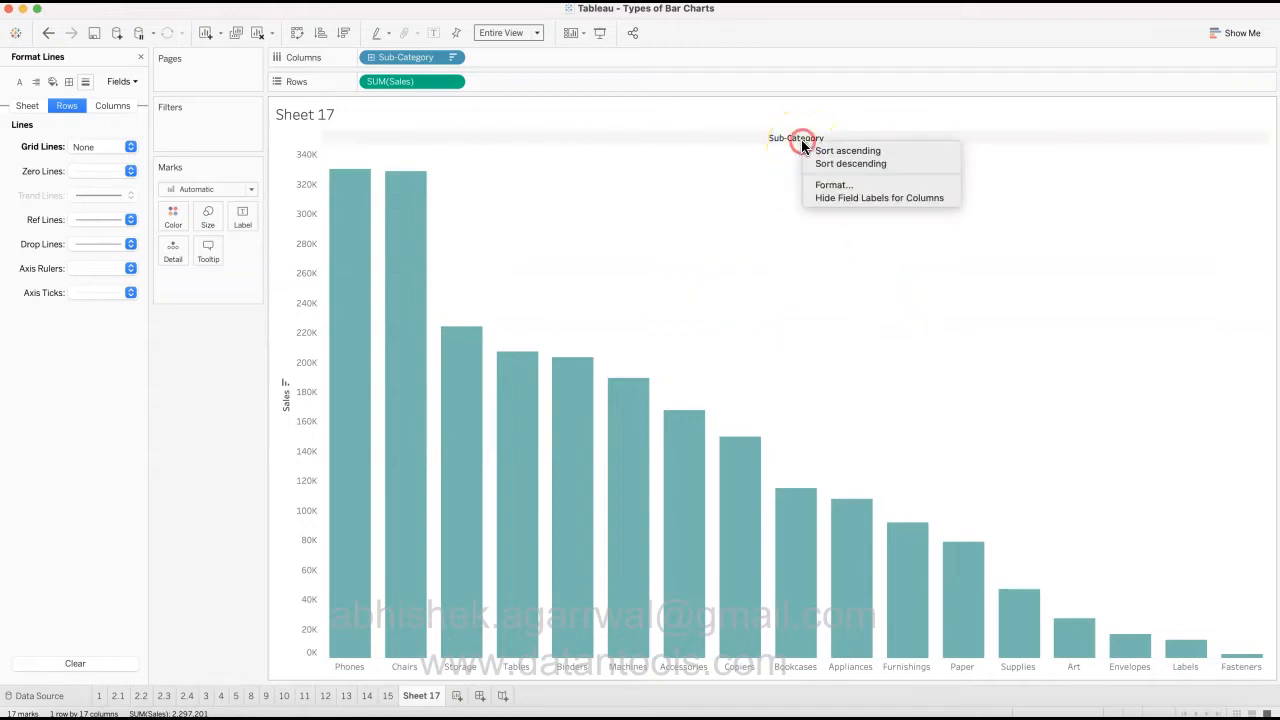
click(837, 198)
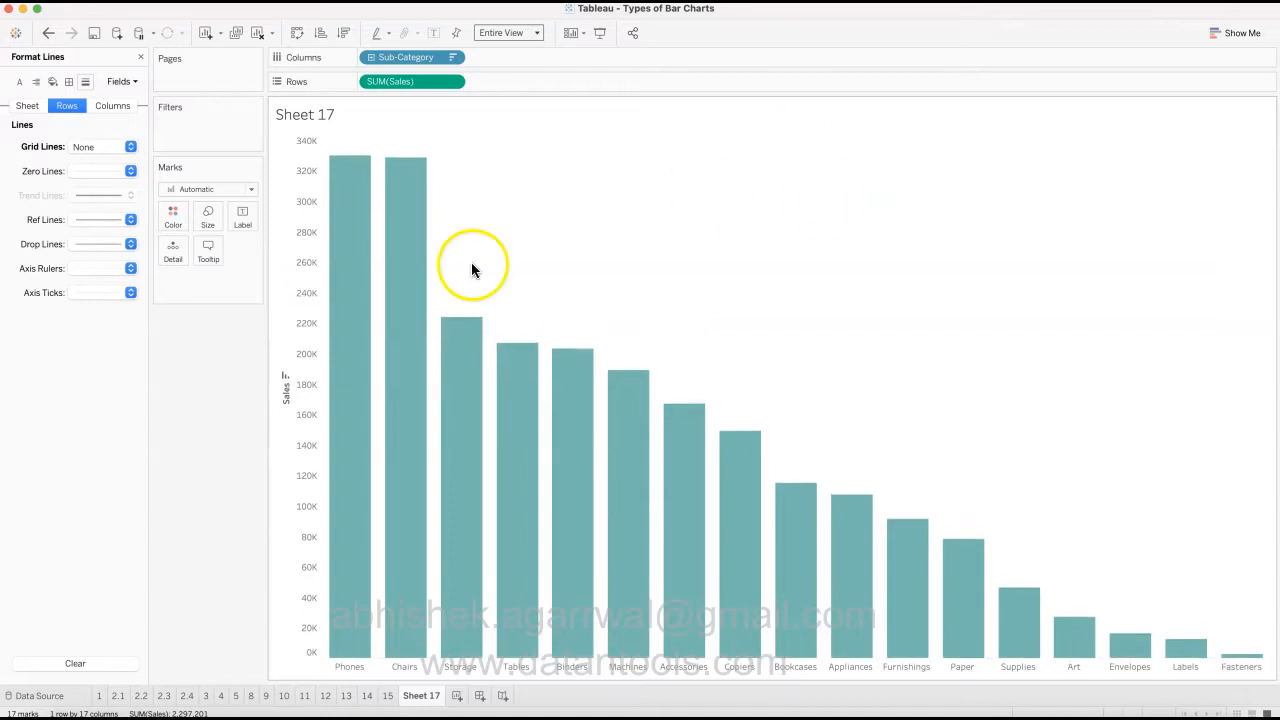
right_click(308, 325)
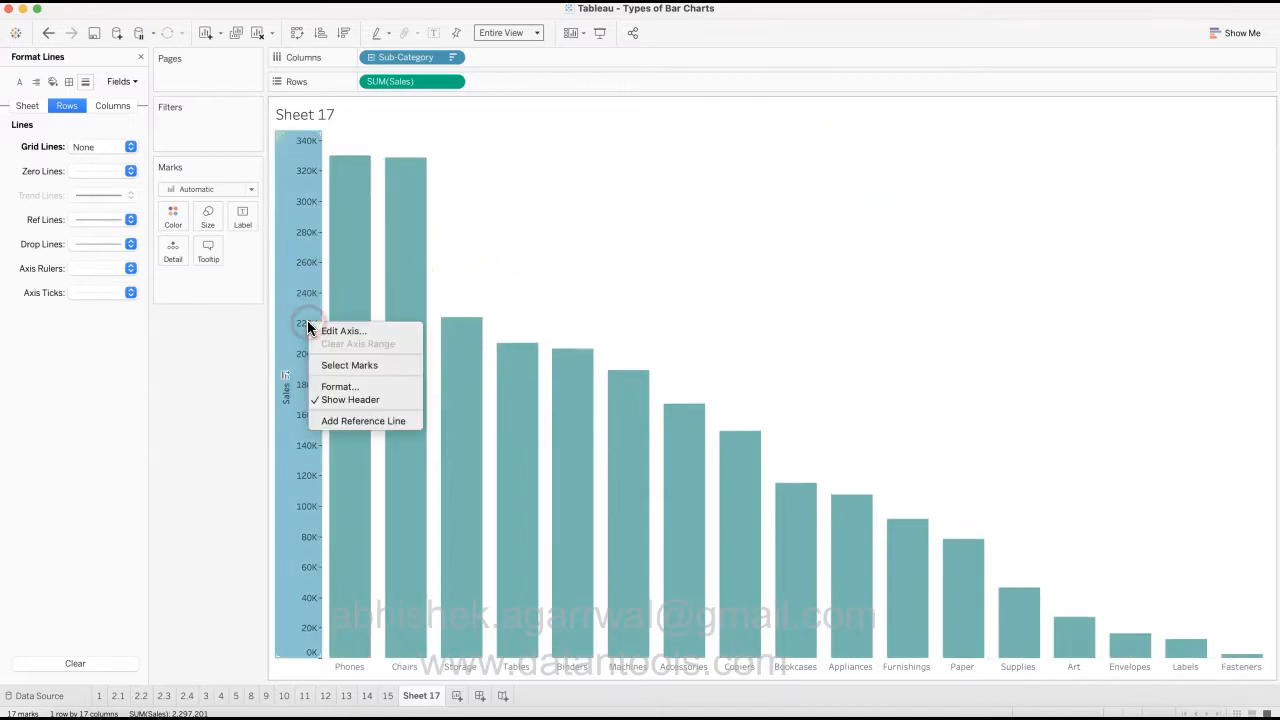
click(335, 399)
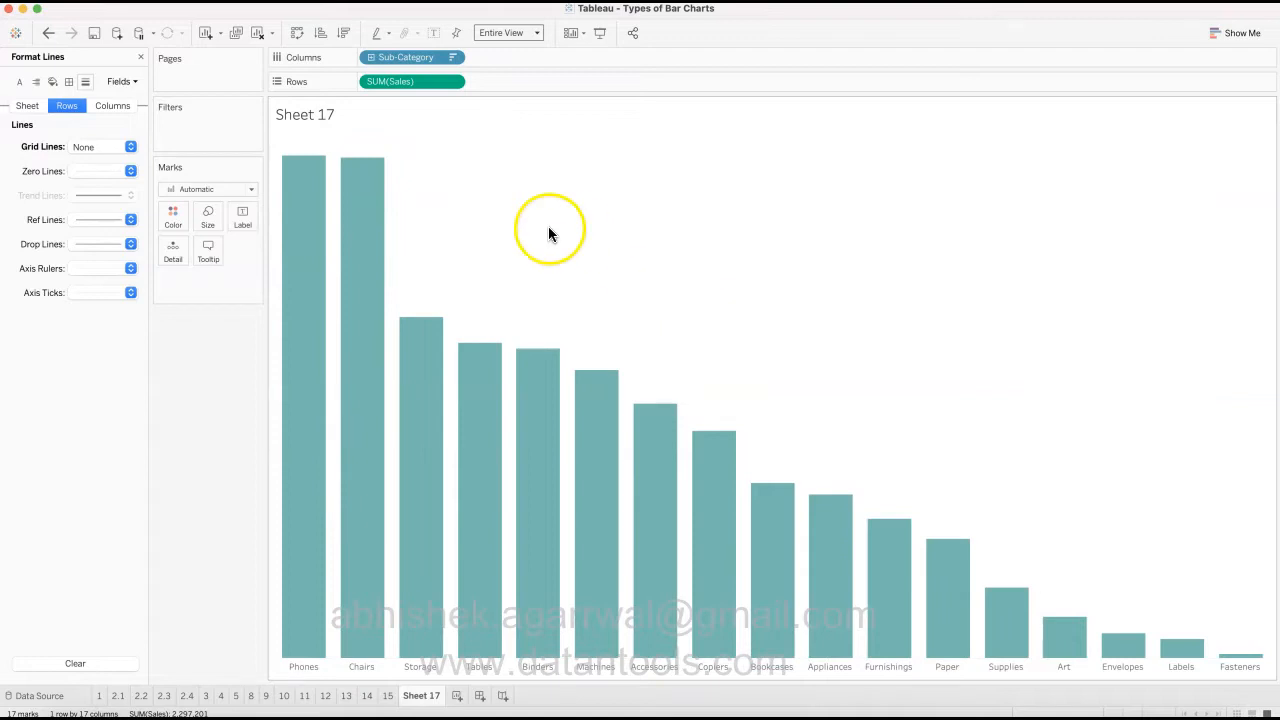
- Show mark labels with the Sales values on all bars
click(246, 217)
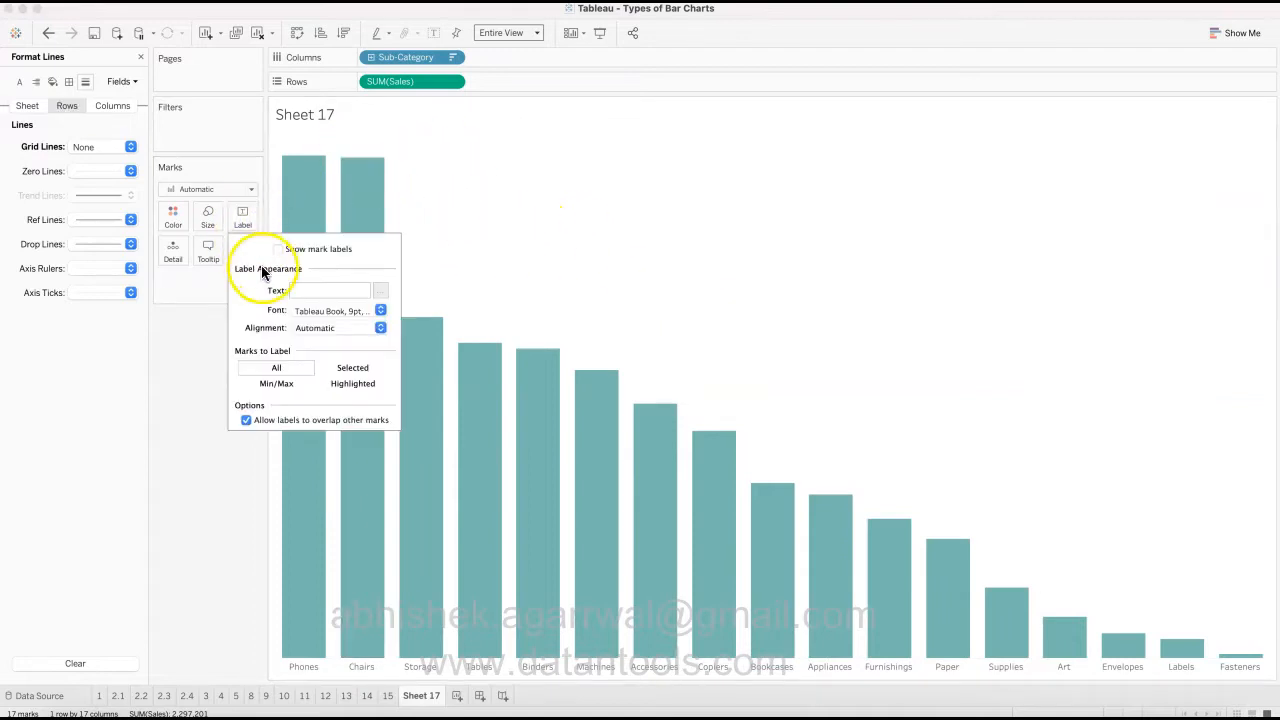
click(277, 249)
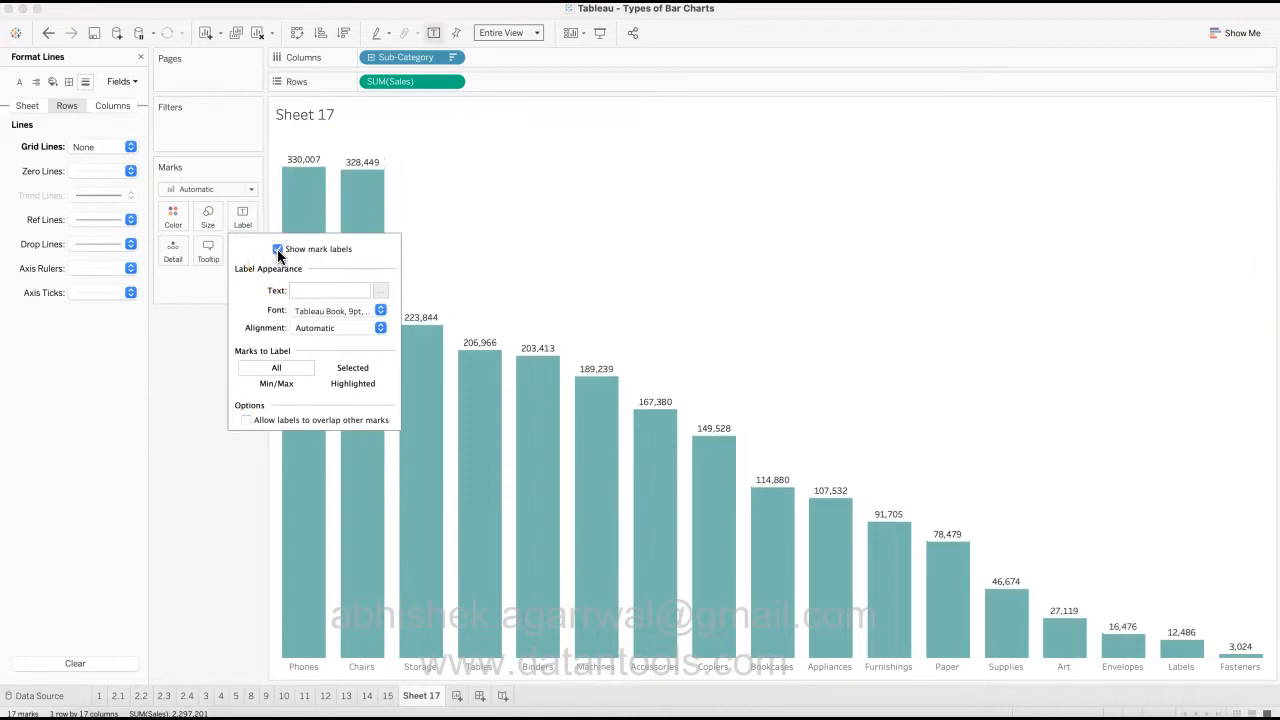
click(226, 478)
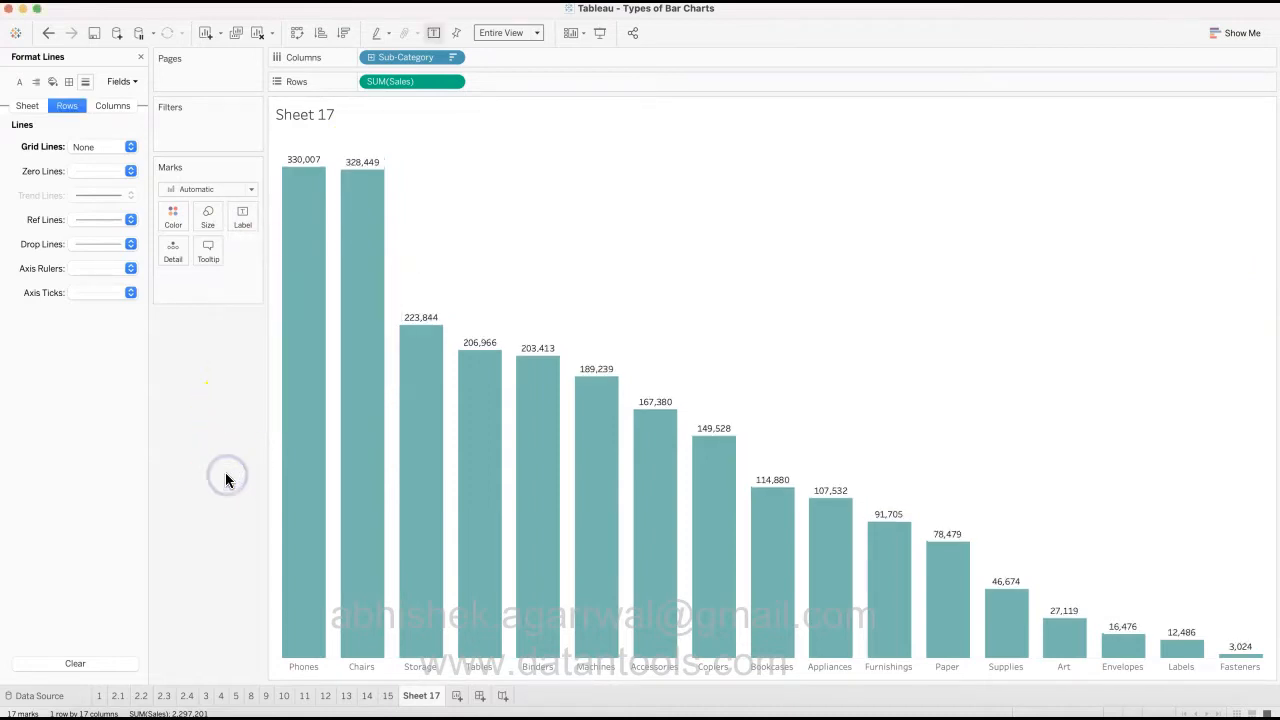
- Compare the bars with those on sheet 1 and reduce the mark size on Sheet 17 to narrow them
click(99, 695)
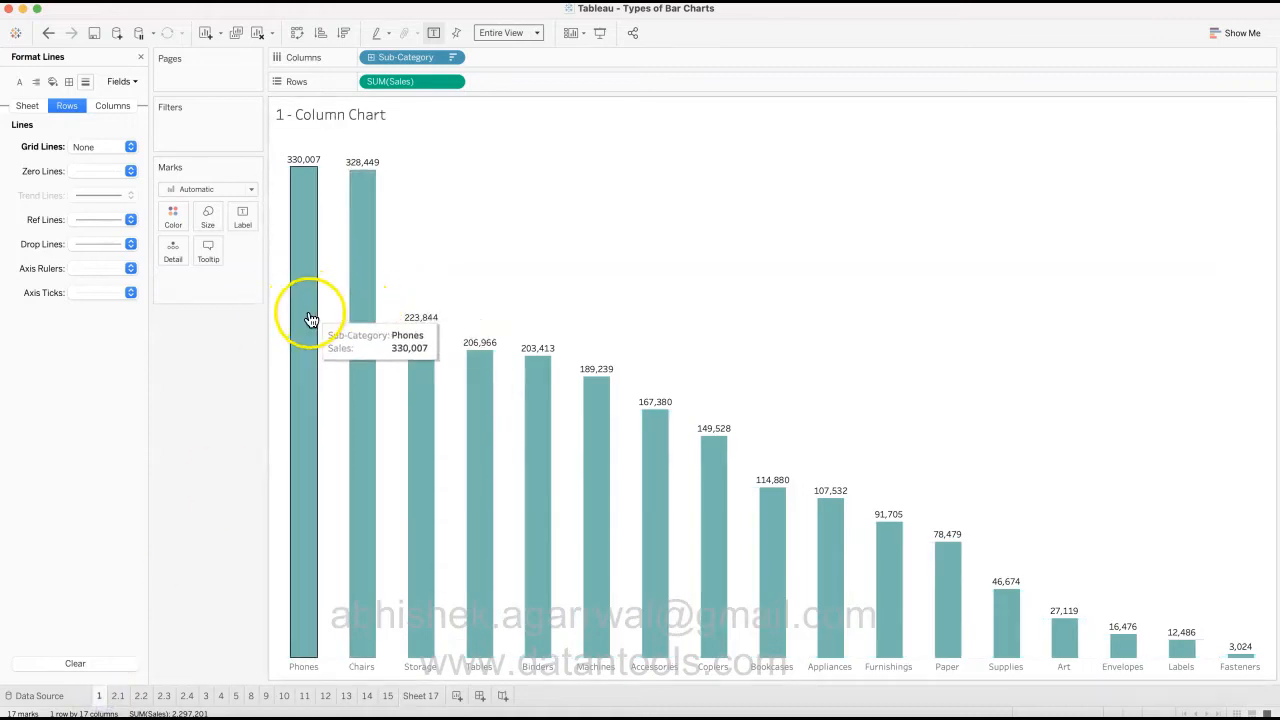
click(420, 695)
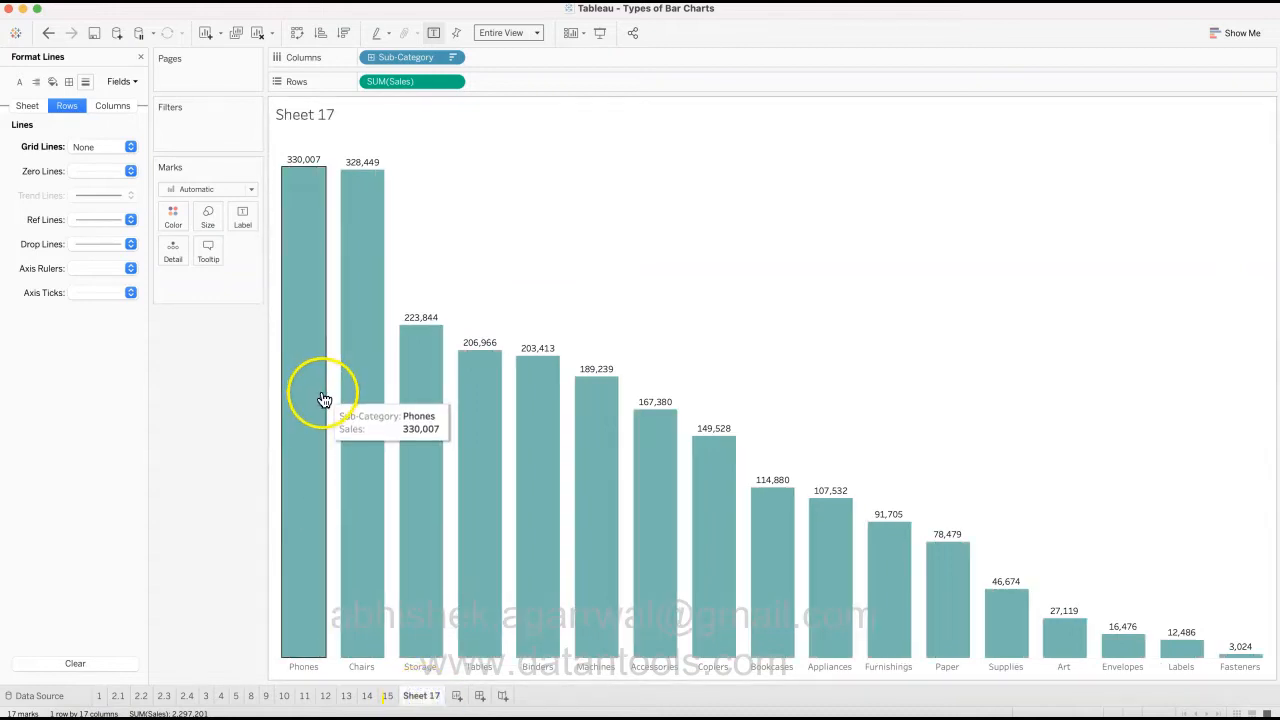
click(209, 216)
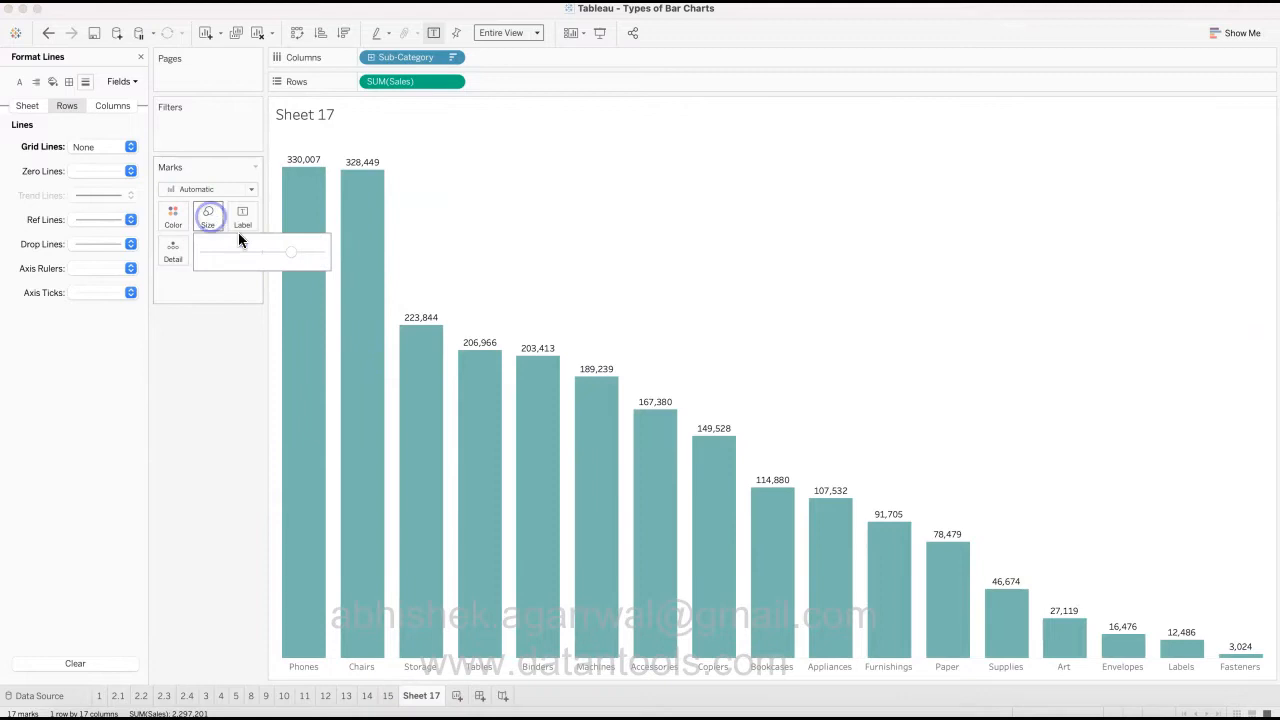
drag(284, 256, 264, 253)
click(256, 400)
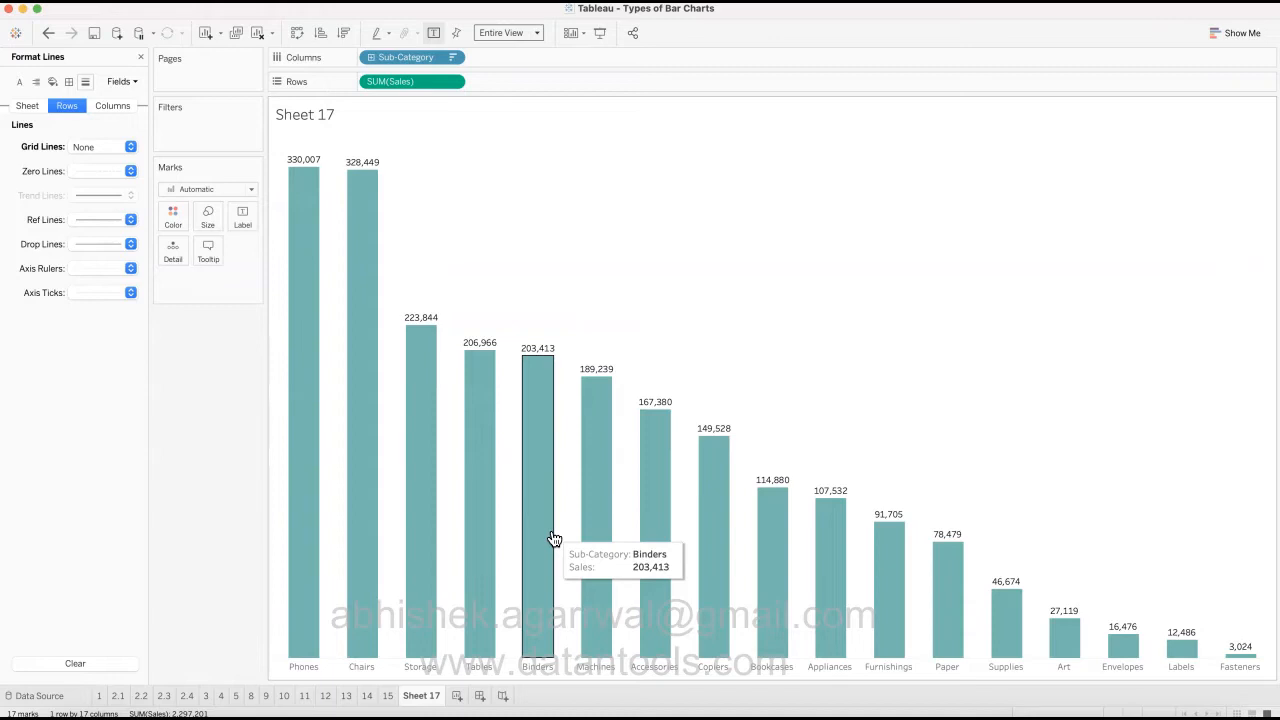
- Rename the Sheet 17 worksheet as EX1
double_click(415, 698)
text(EX1)
key(Return)
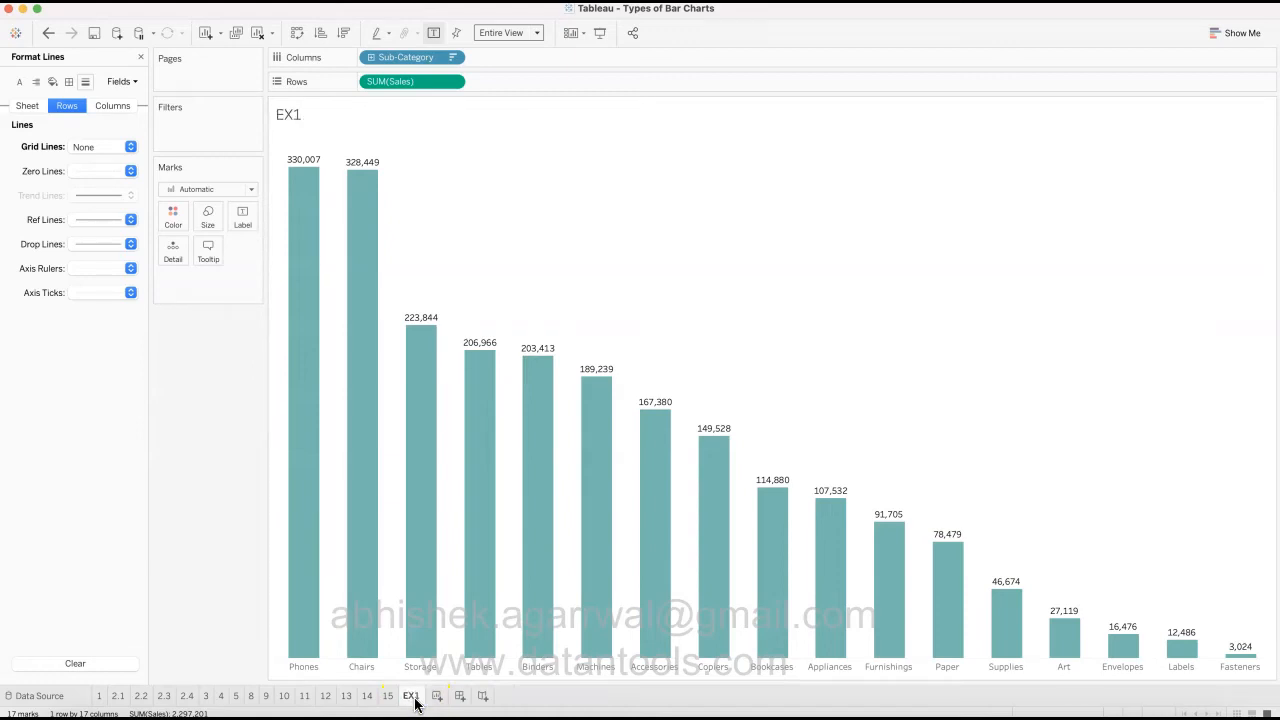
- Duplicate the EX1 worksheet as EX2 and swap its rows and columns to make a horizontal bar chart
click(117, 695)
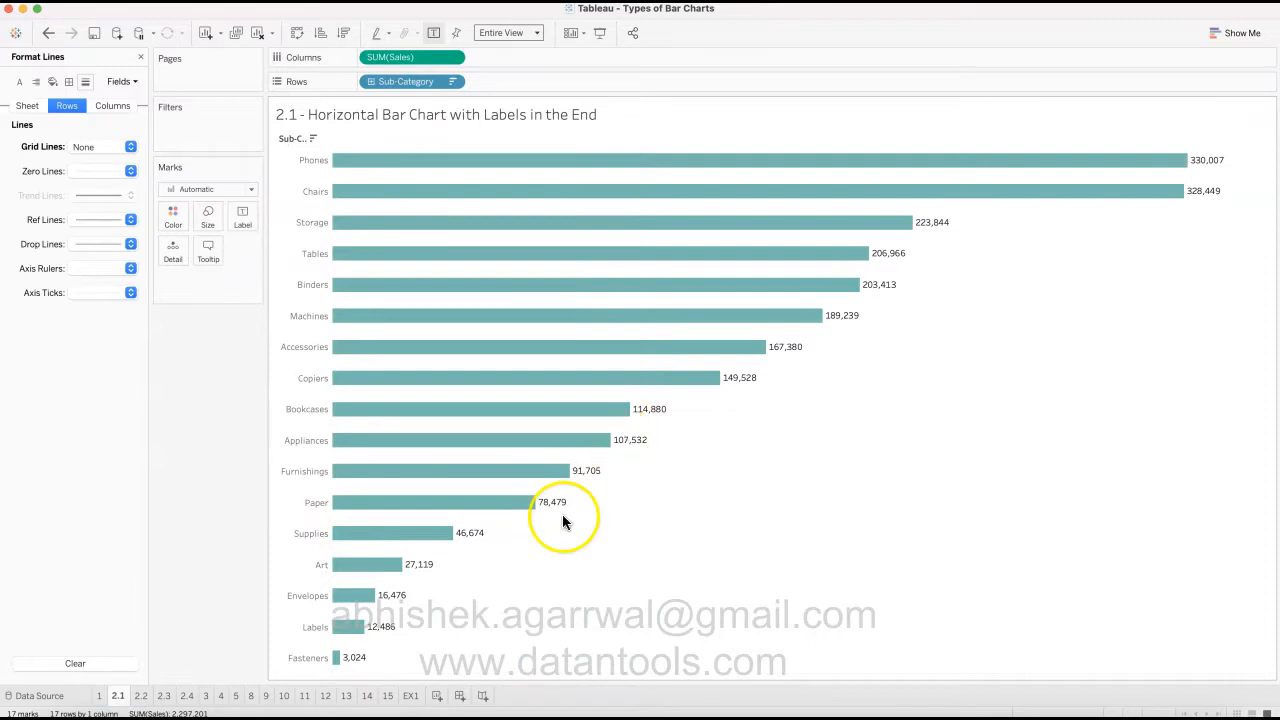
click(410, 696)
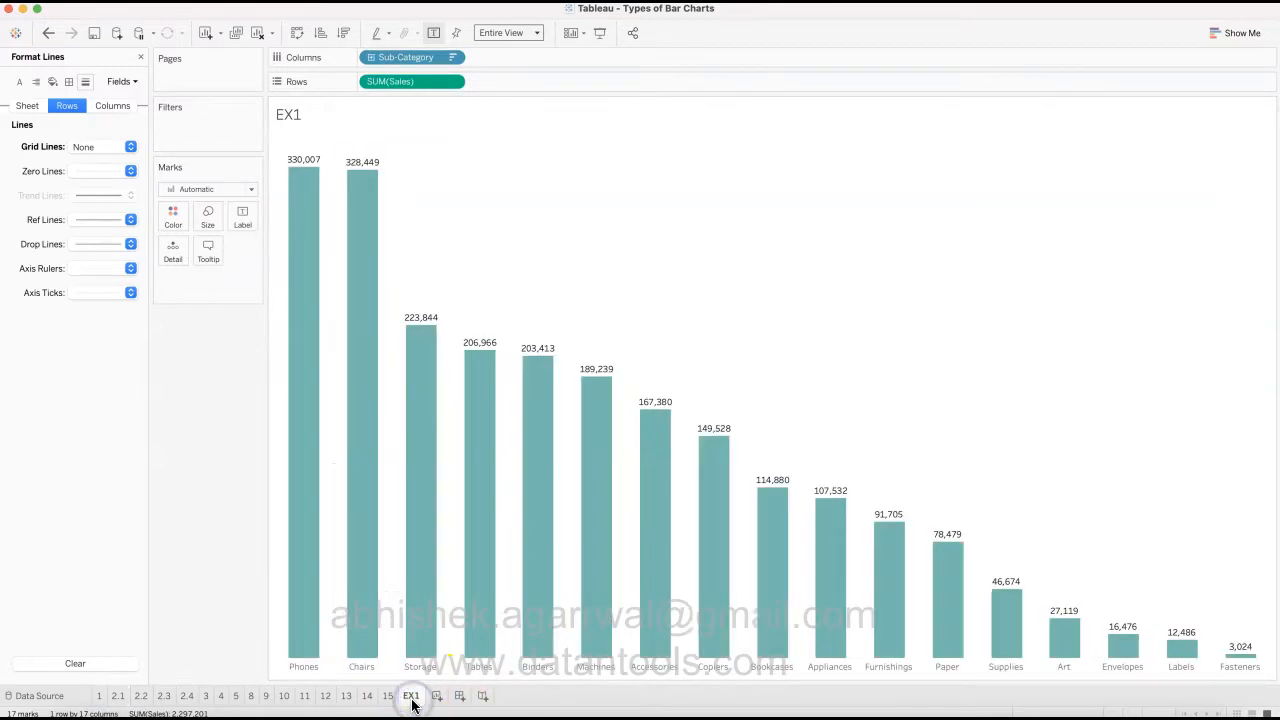
right_click(412, 698)
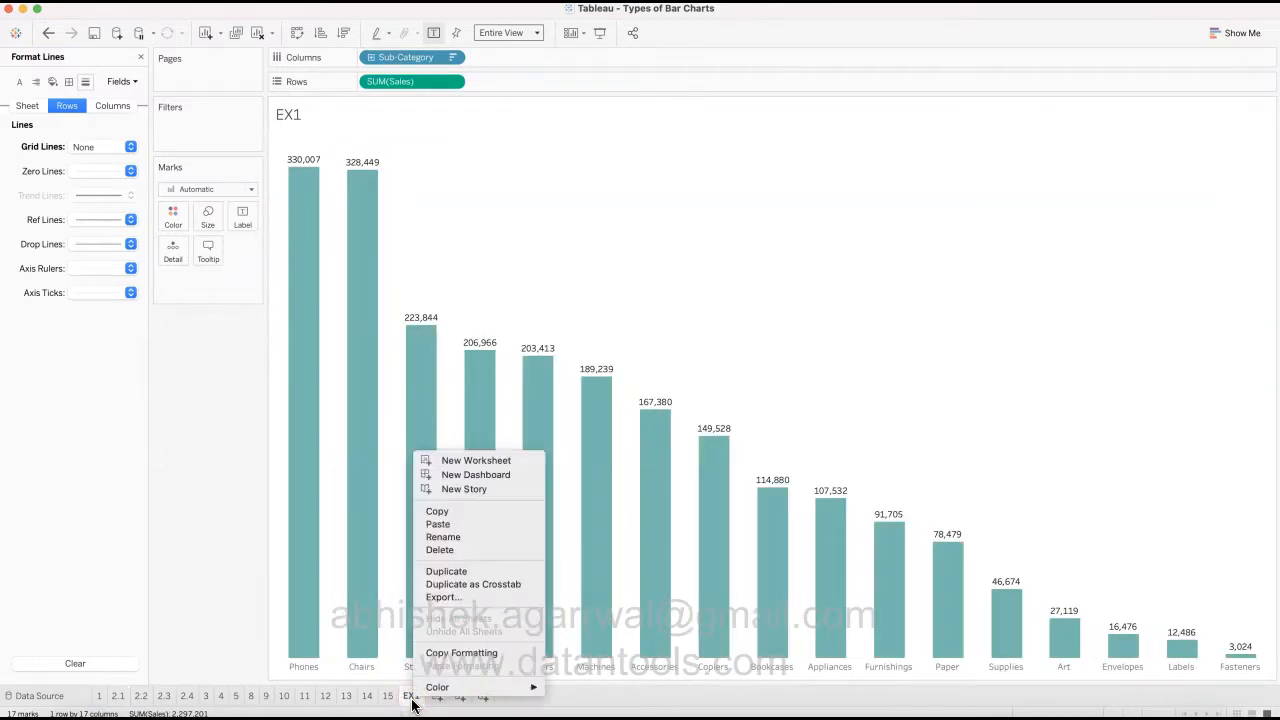
click(474, 573)
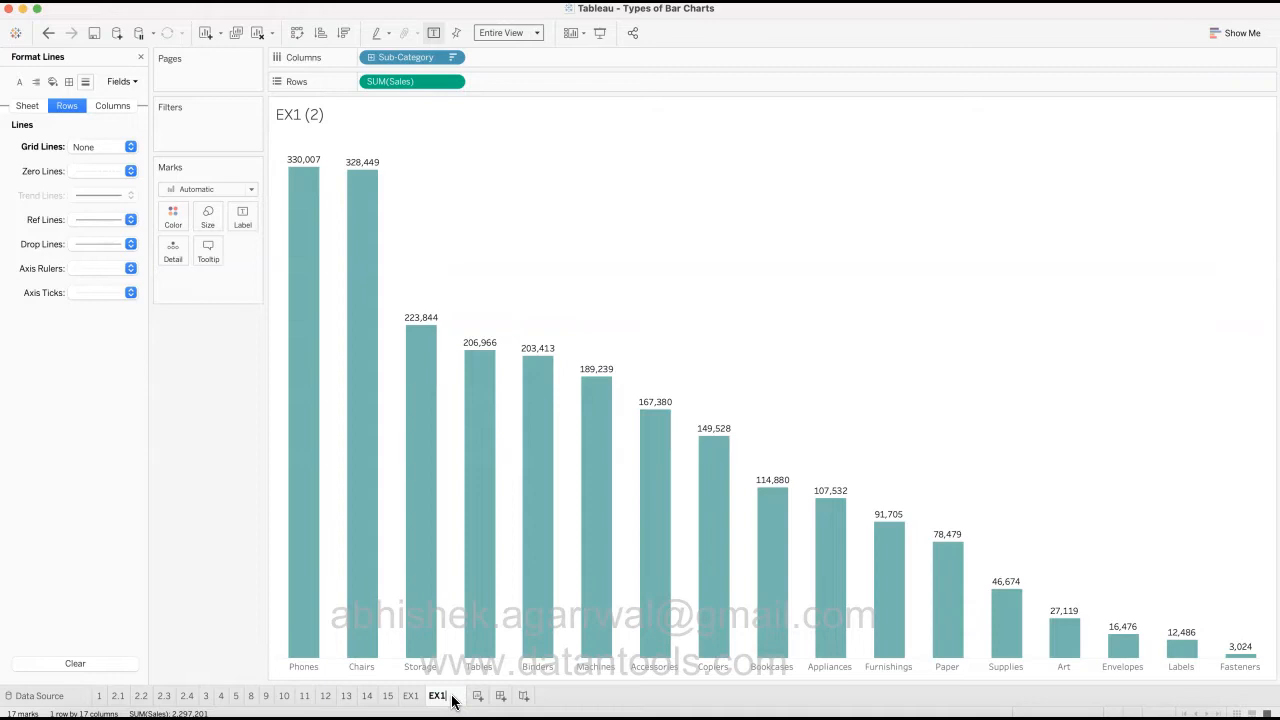
key(Return)
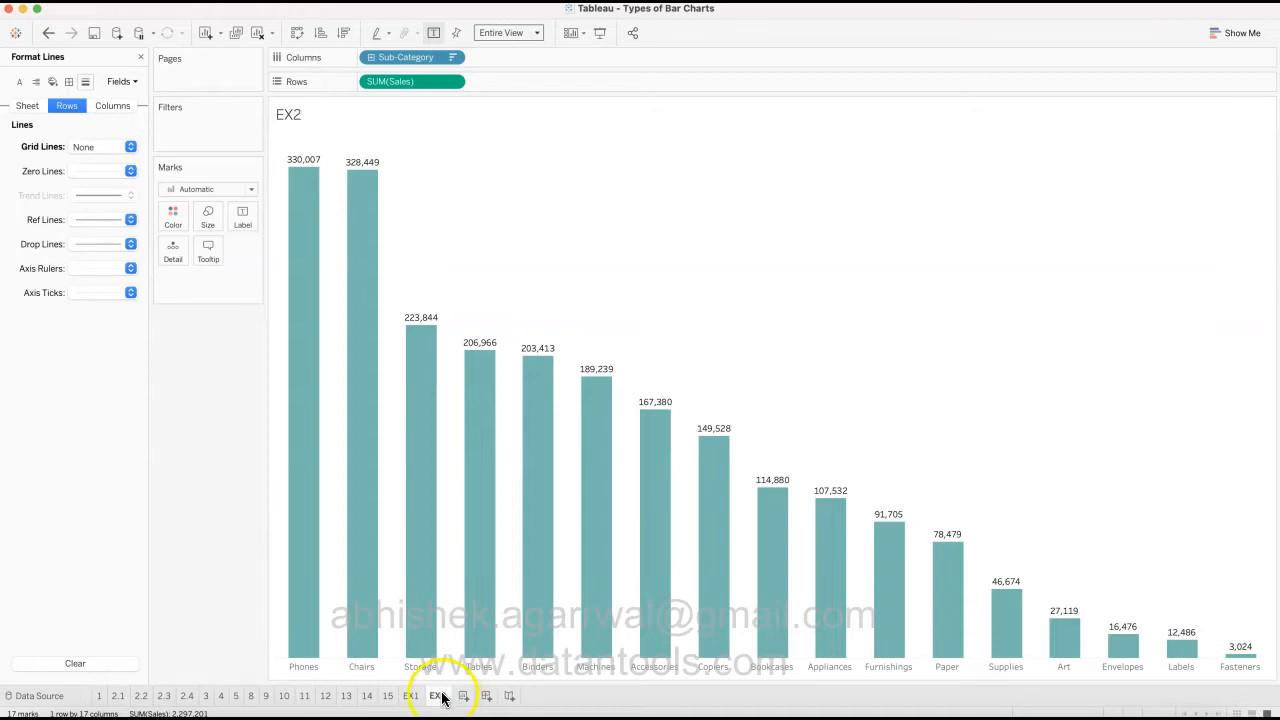
click(298, 34)
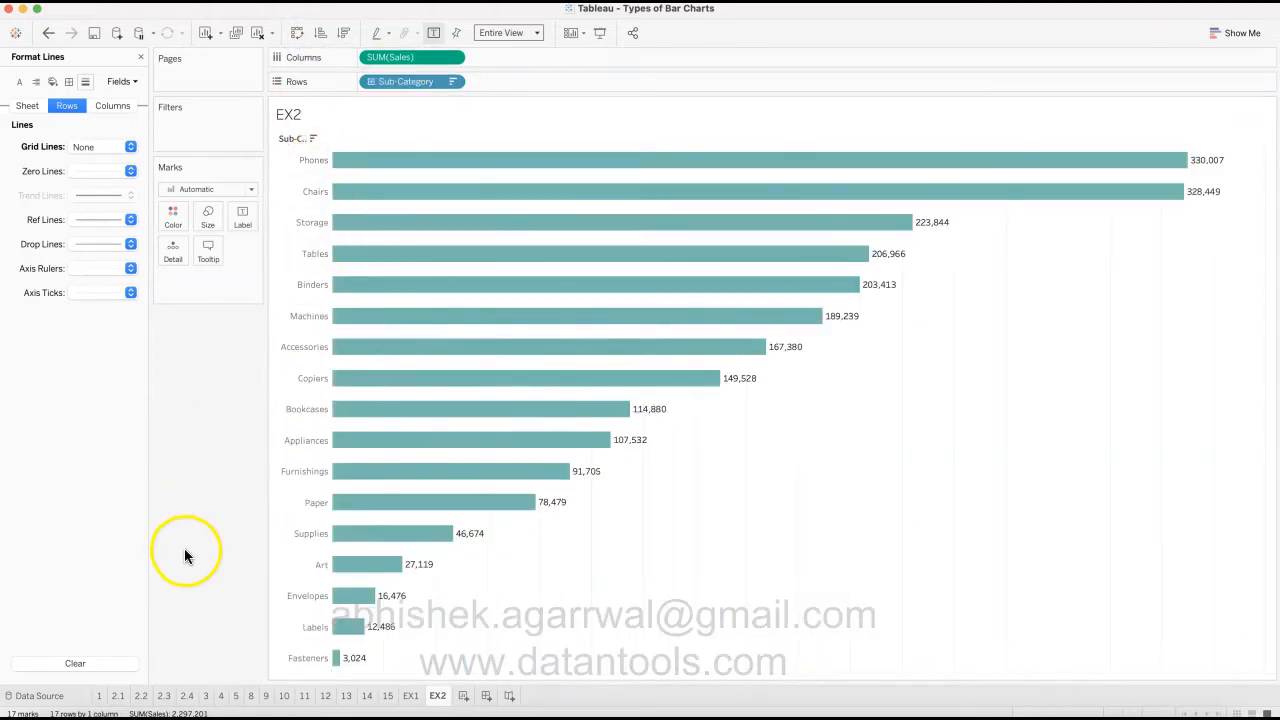
- Compare the EX2 horizontal bar chart with the reference sheet 2.1 and the EX1 column chart
click(118, 697)
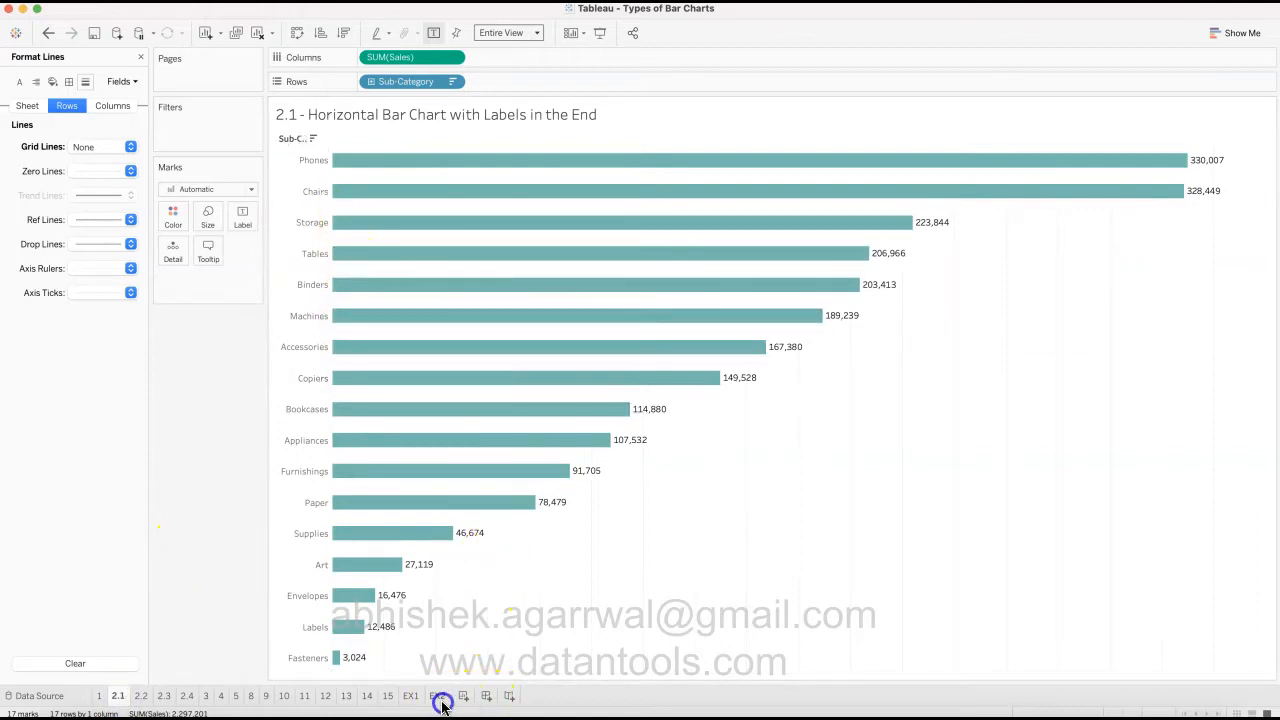
click(438, 696)
click(232, 570)
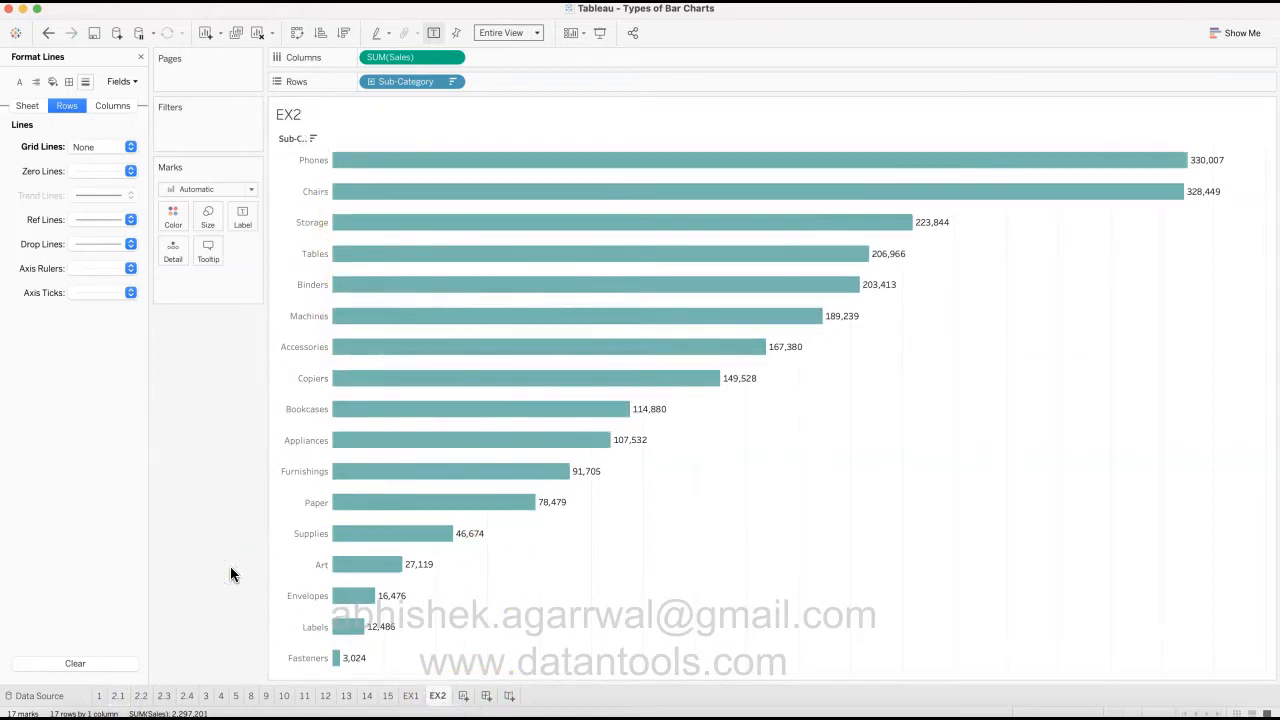
click(411, 695)
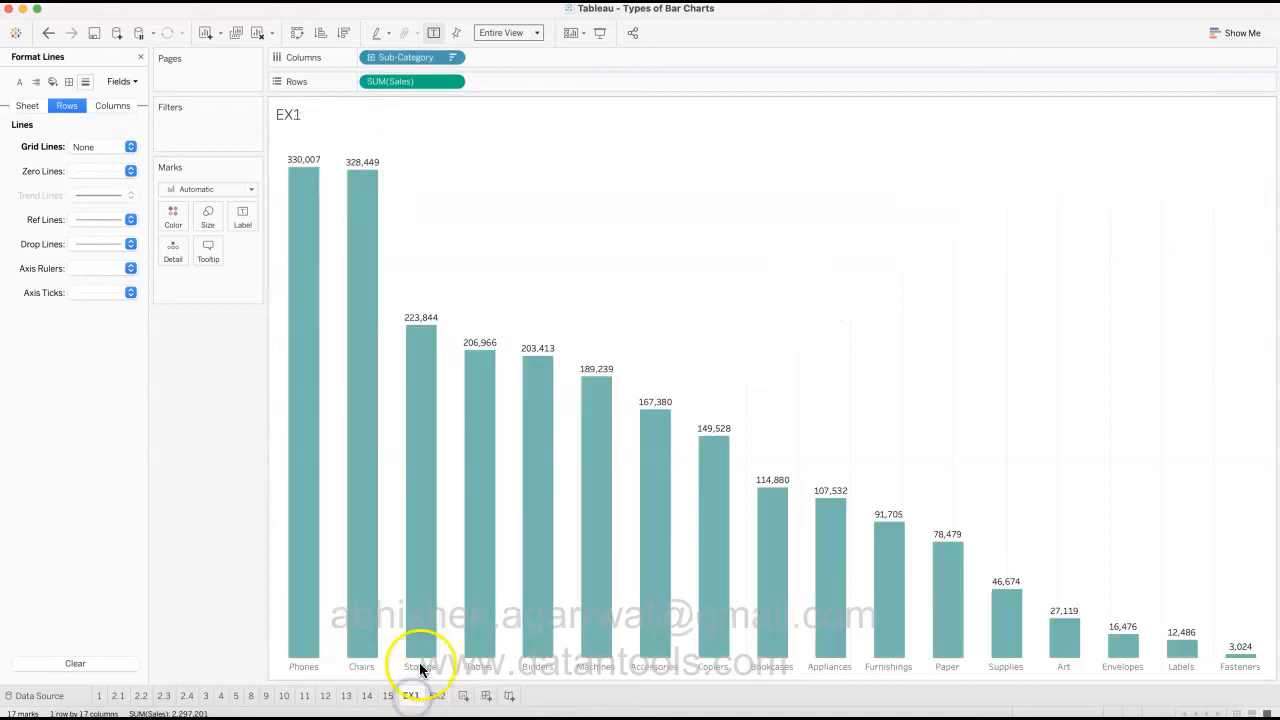
click(437, 695)
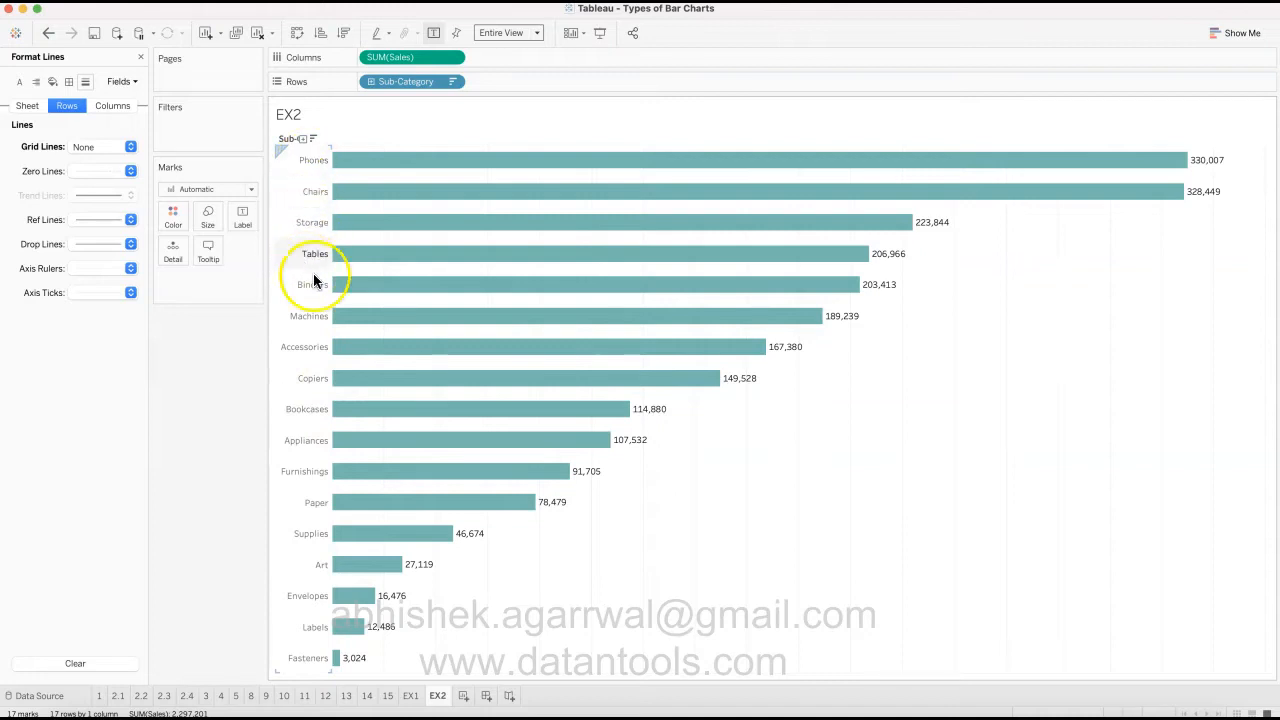
click(413, 697)
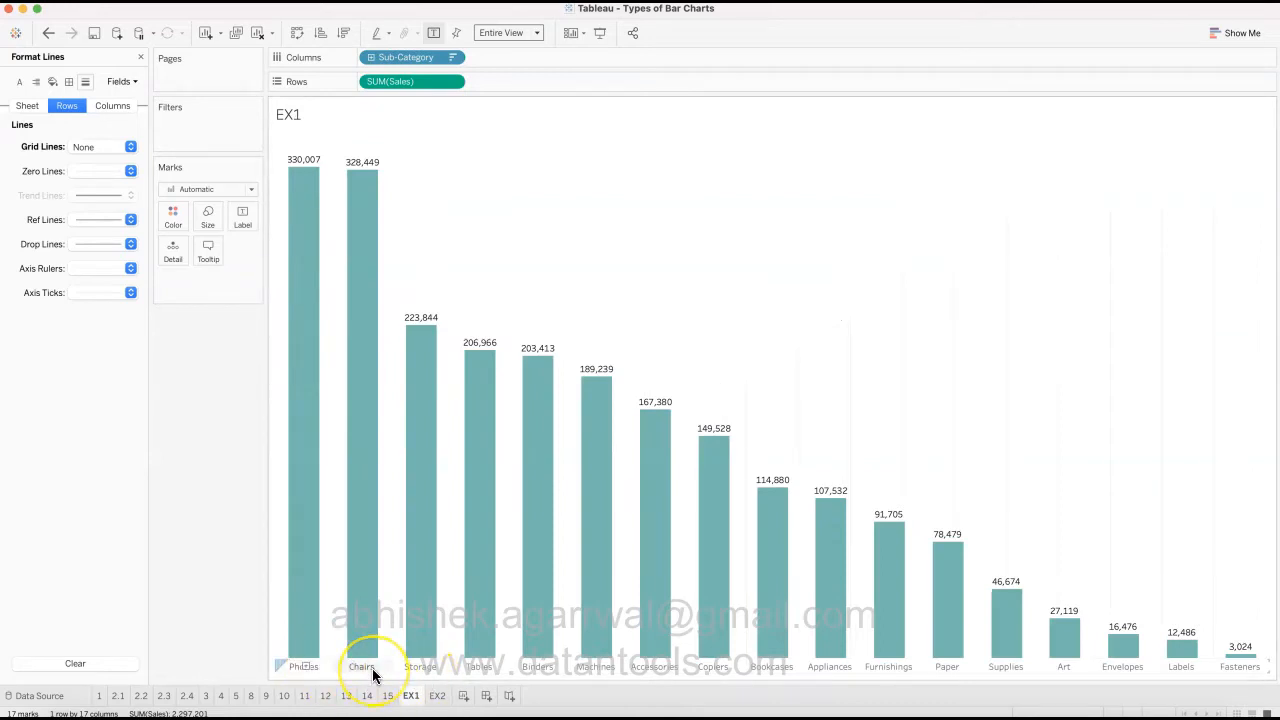
click(438, 697)
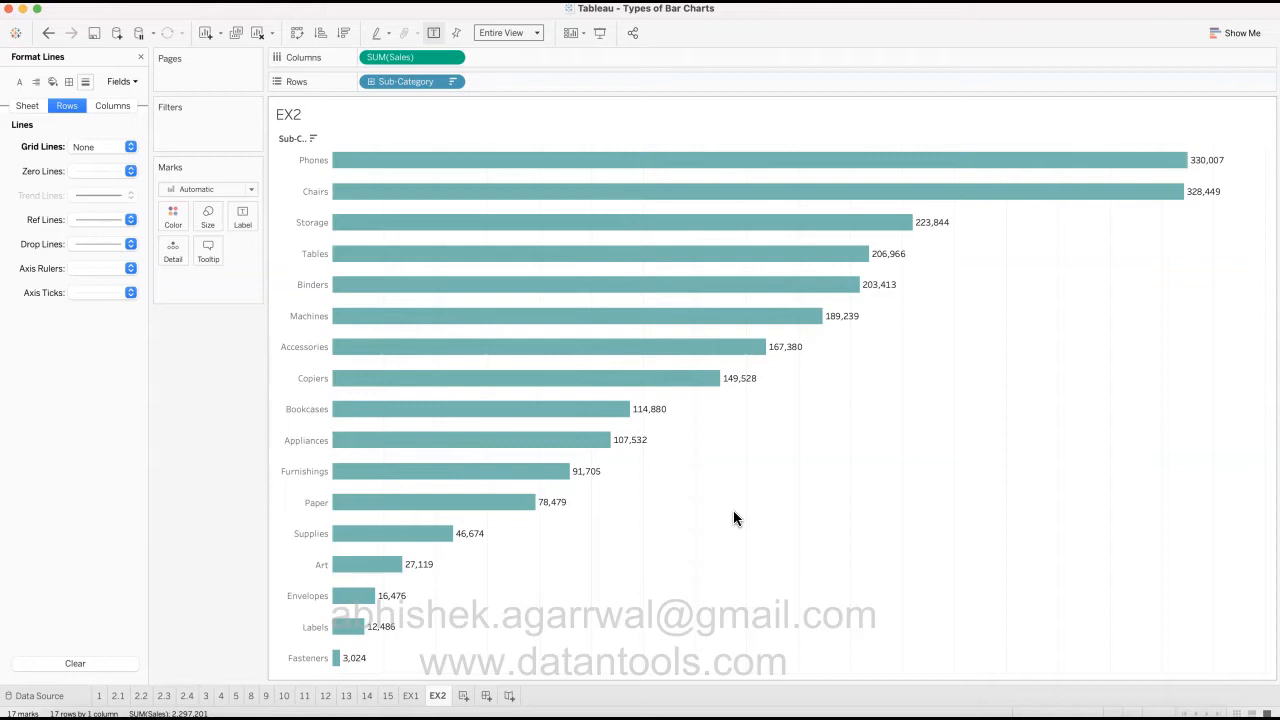
- Set the column grid lines to None on the EX2 worksheet
click(843, 493)
click(122, 108)
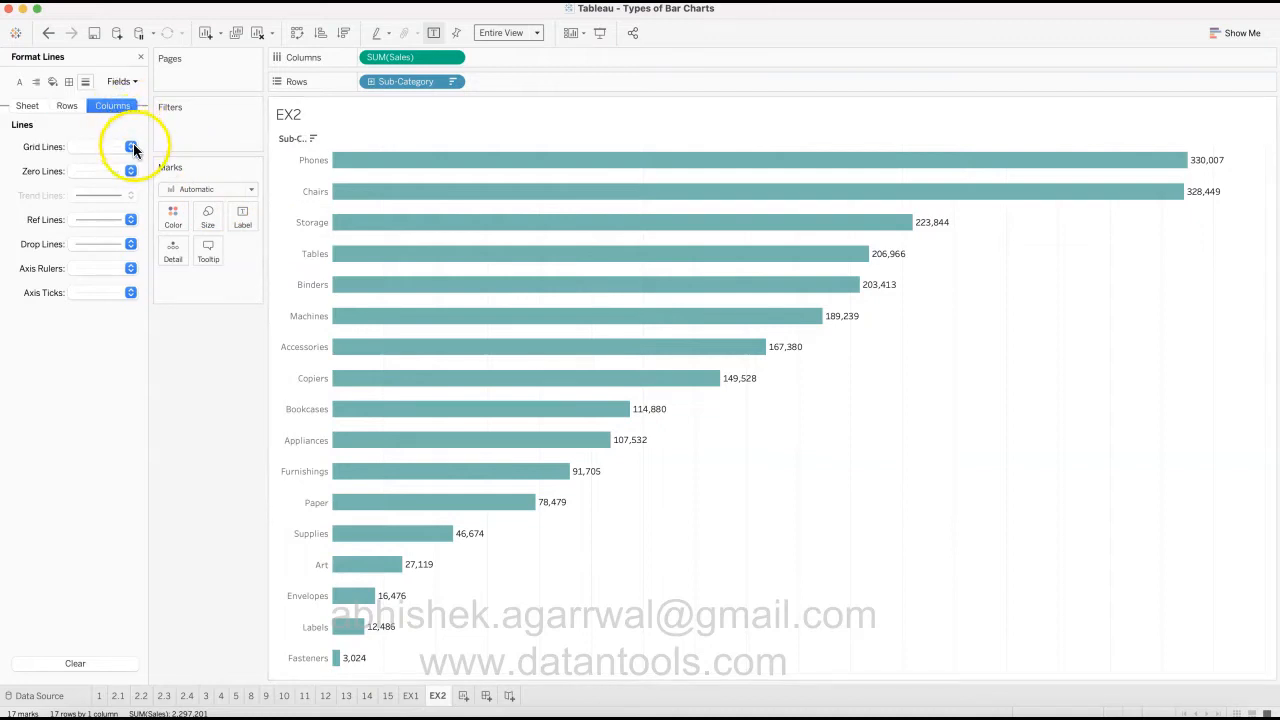
click(131, 147)
click(139, 170)
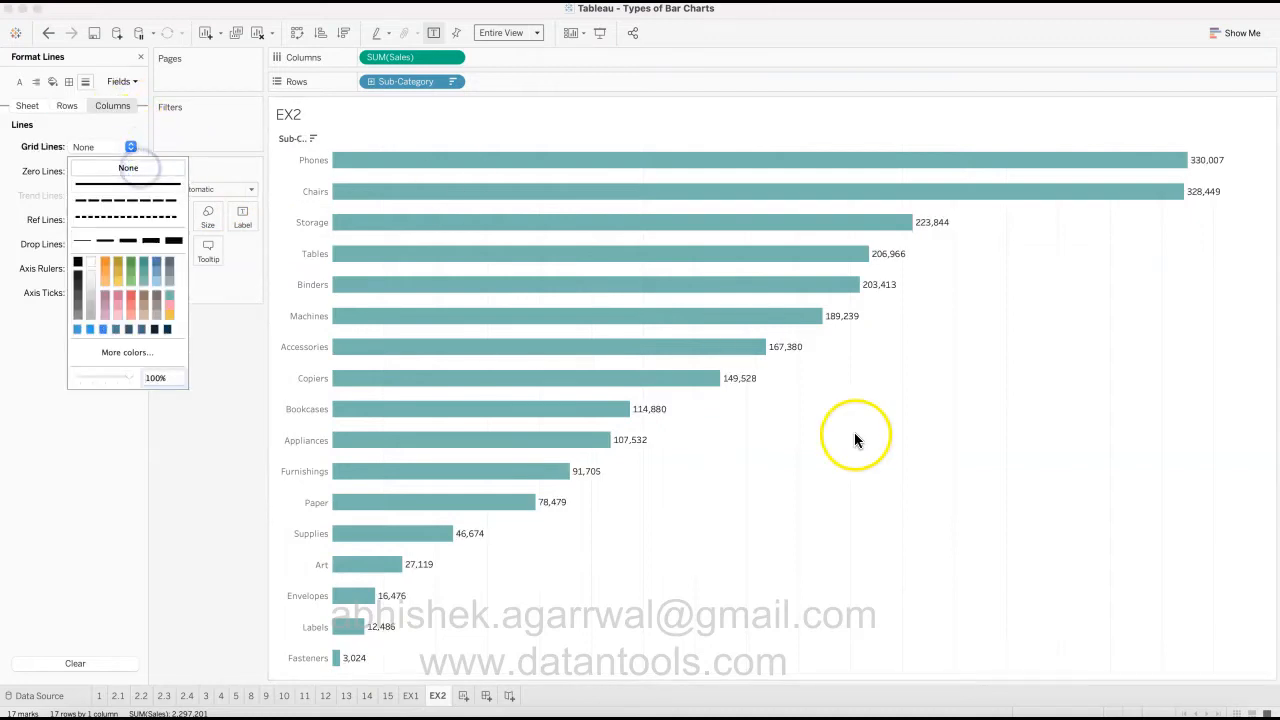
click(964, 425)
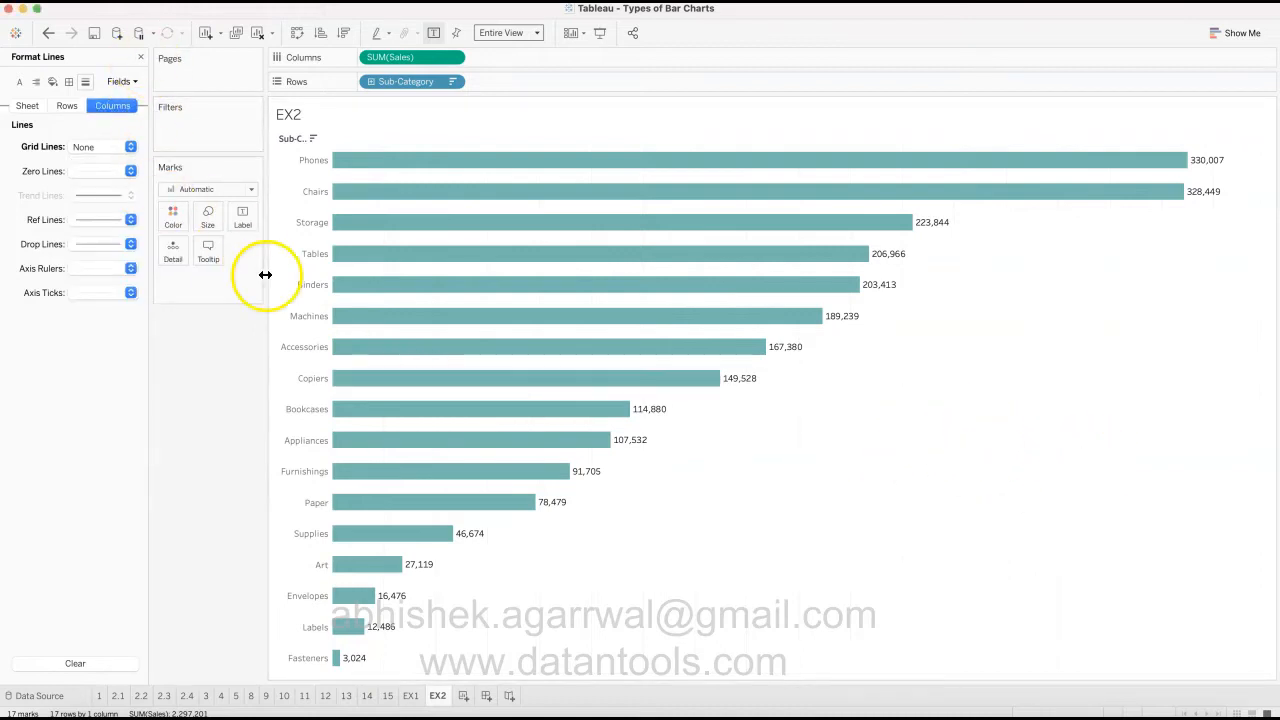
- Format the Sub-Category header labels on EX2 with the Tableau Medium font in a near-black colour
right_click(305, 347)
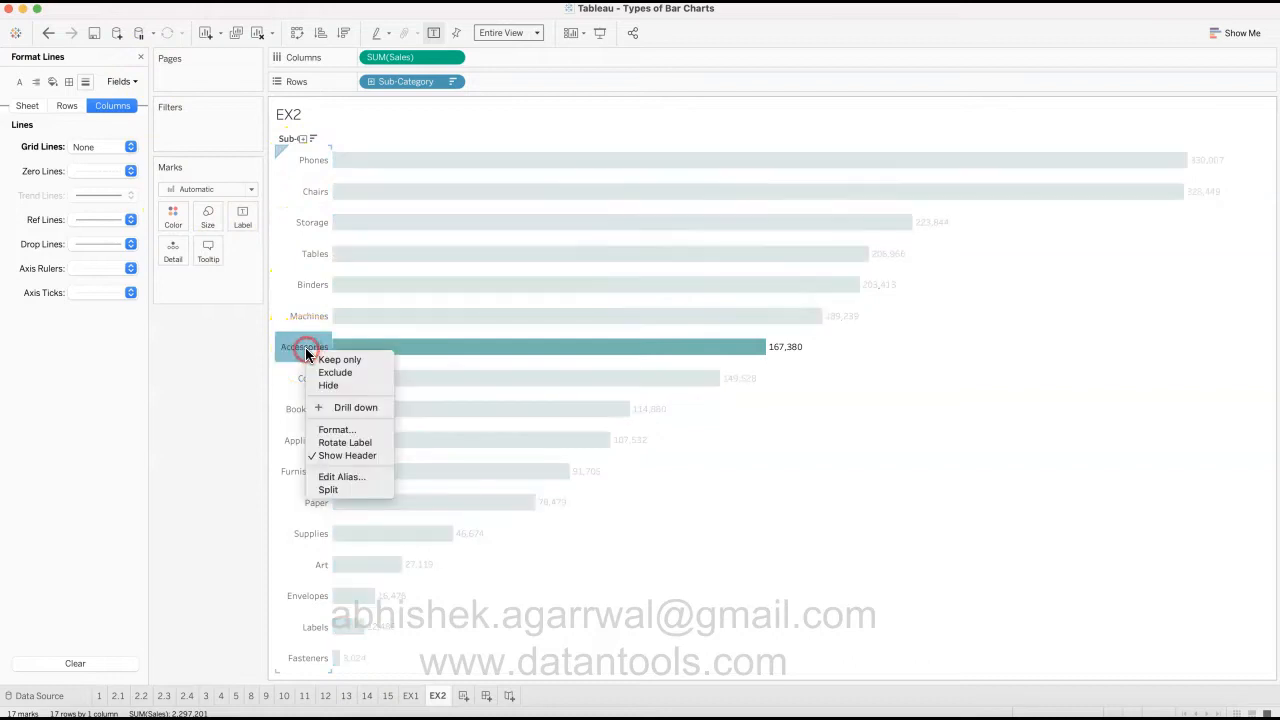
click(339, 429)
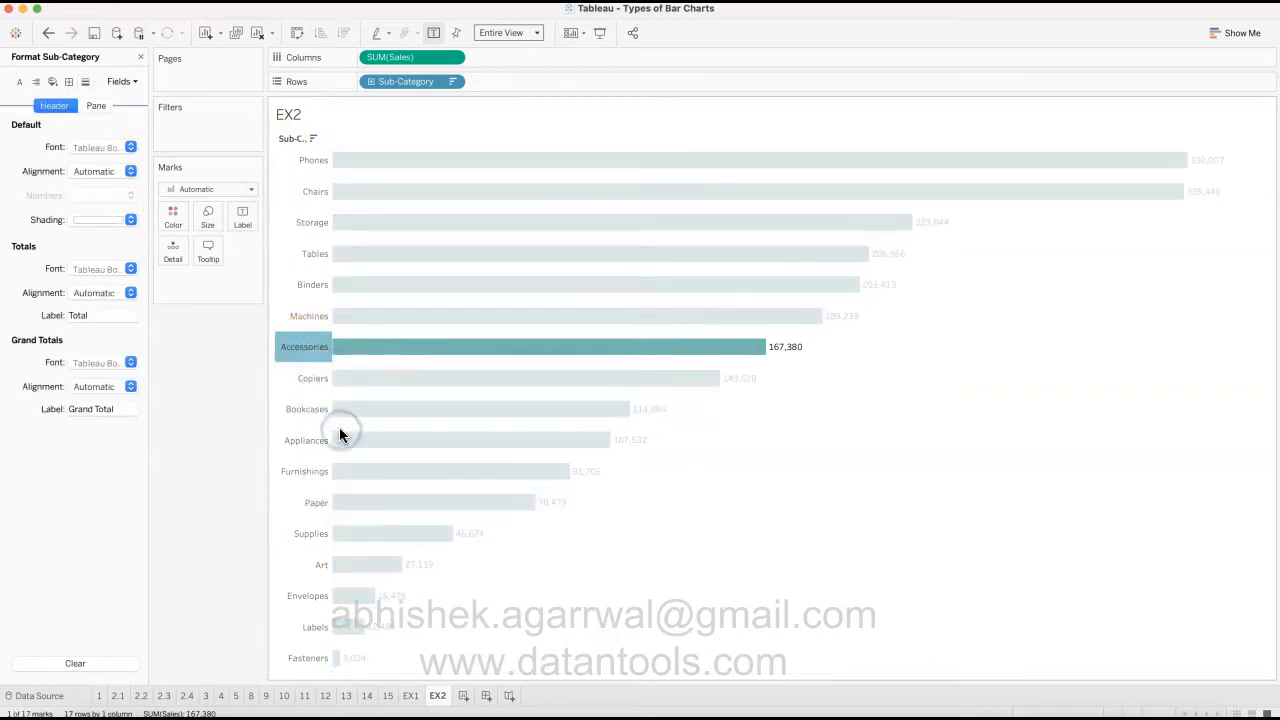
click(96, 147)
click(164, 172)
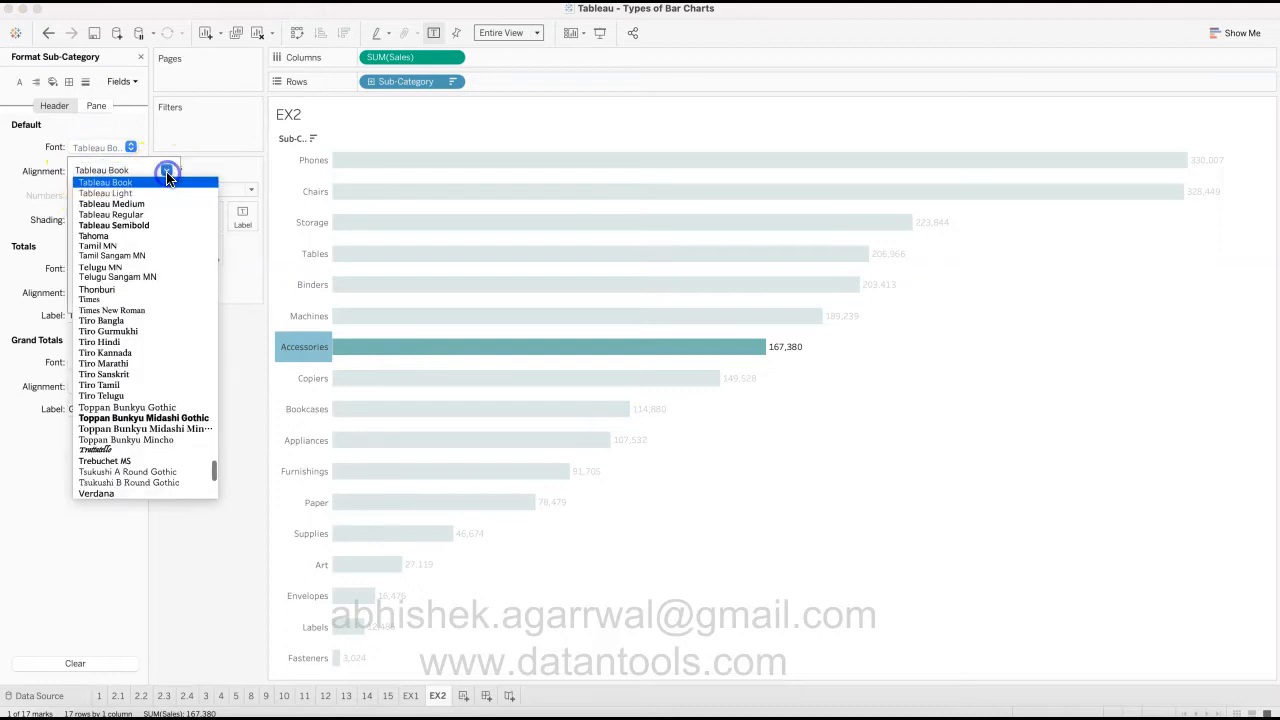
click(168, 205)
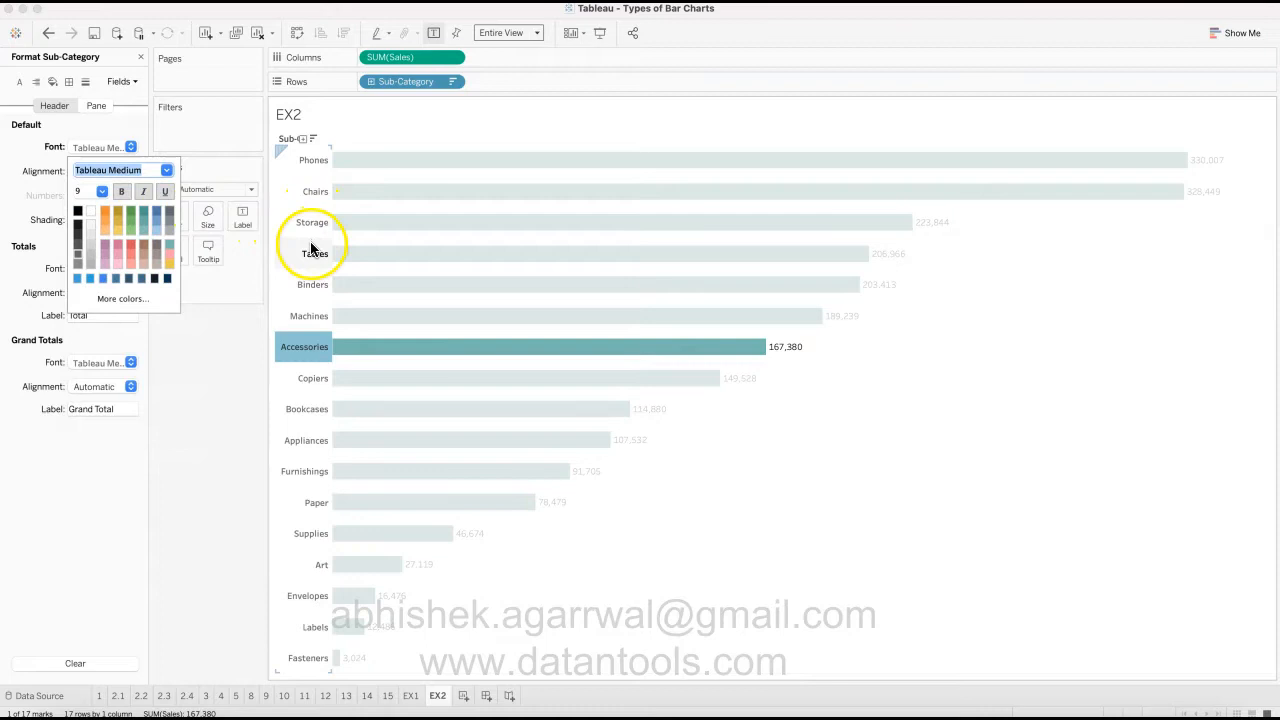
click(77, 229)
click(203, 443)
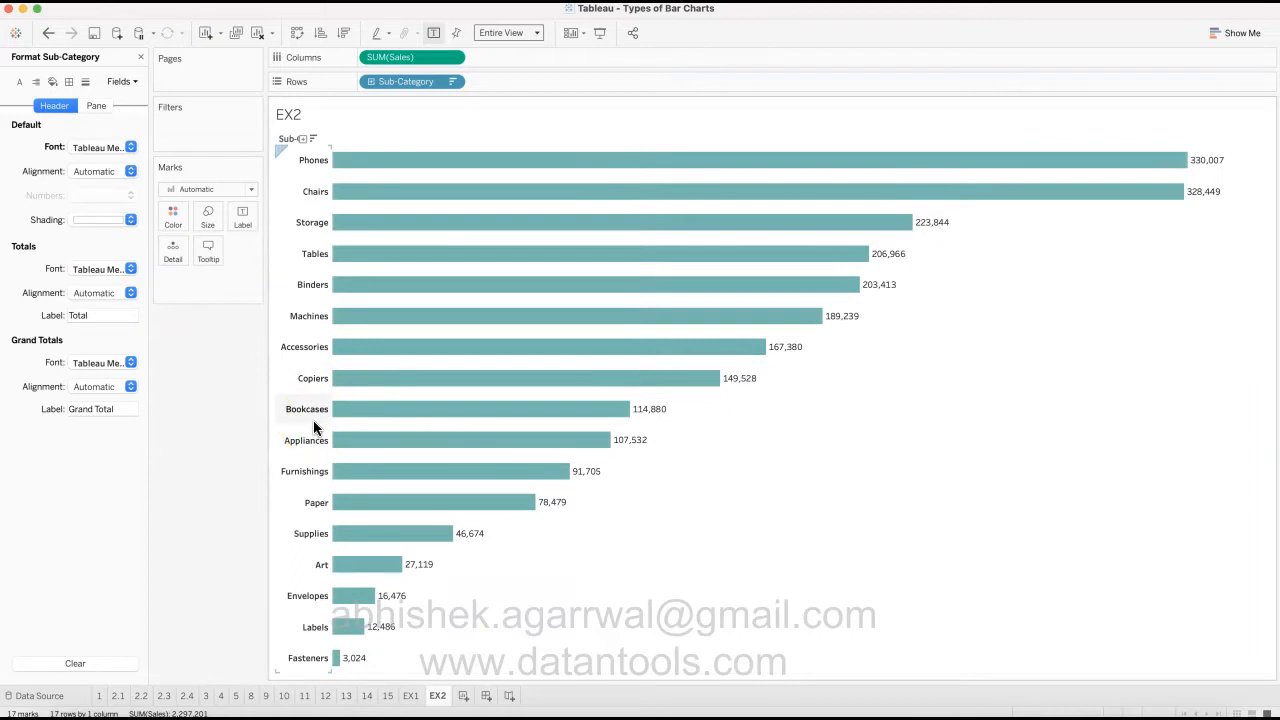
- Change the font of the Sales mark labels on EX2 to Tableau Regular
mouse_move(594, 477)
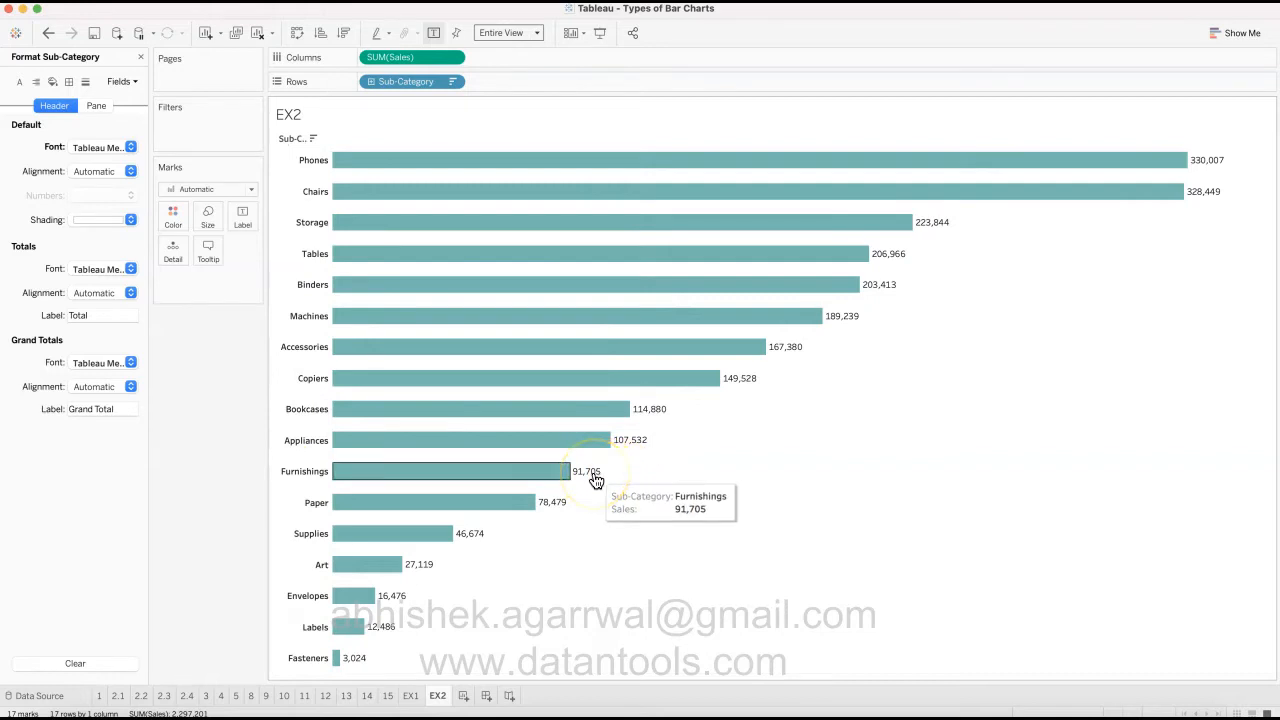
click(242, 224)
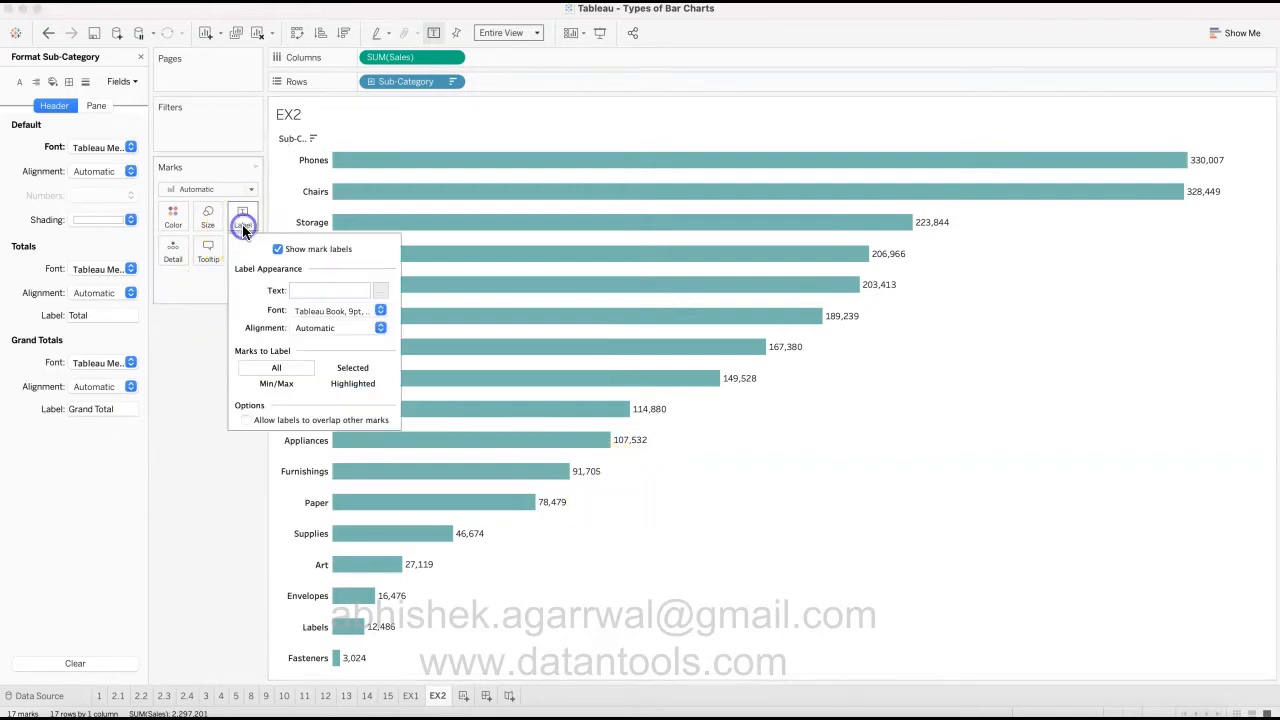
click(383, 312)
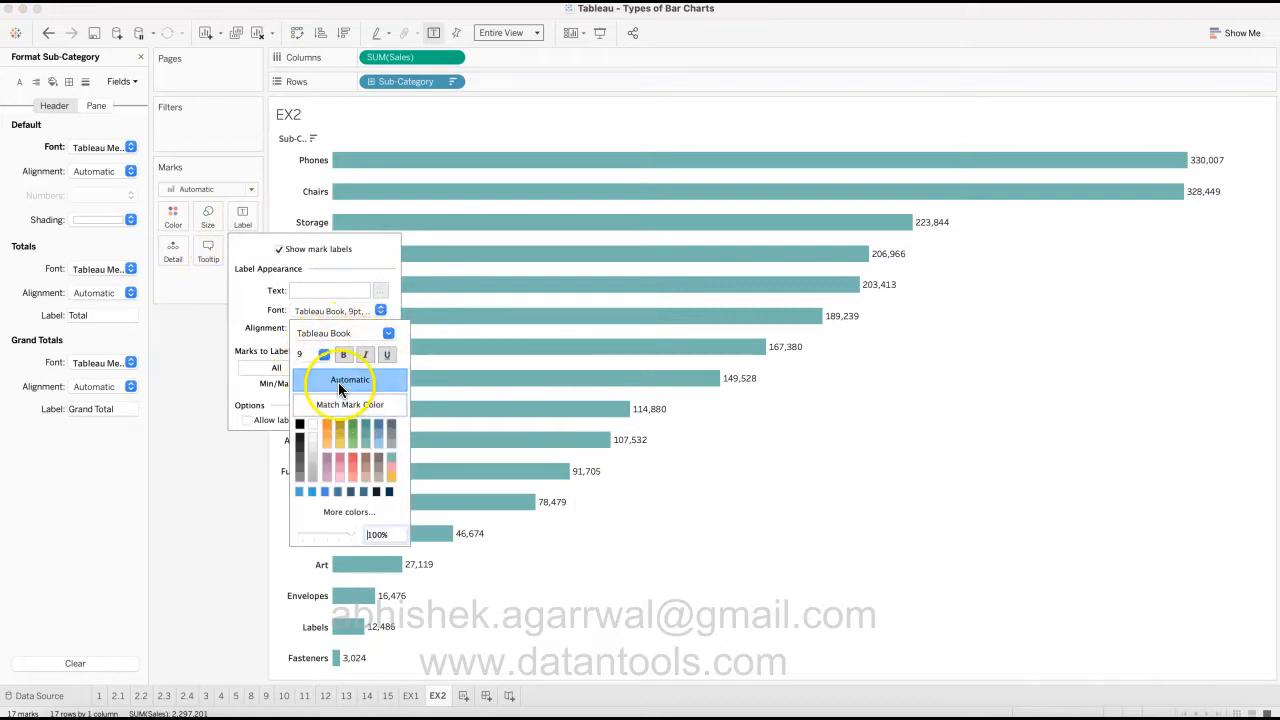
click(298, 355)
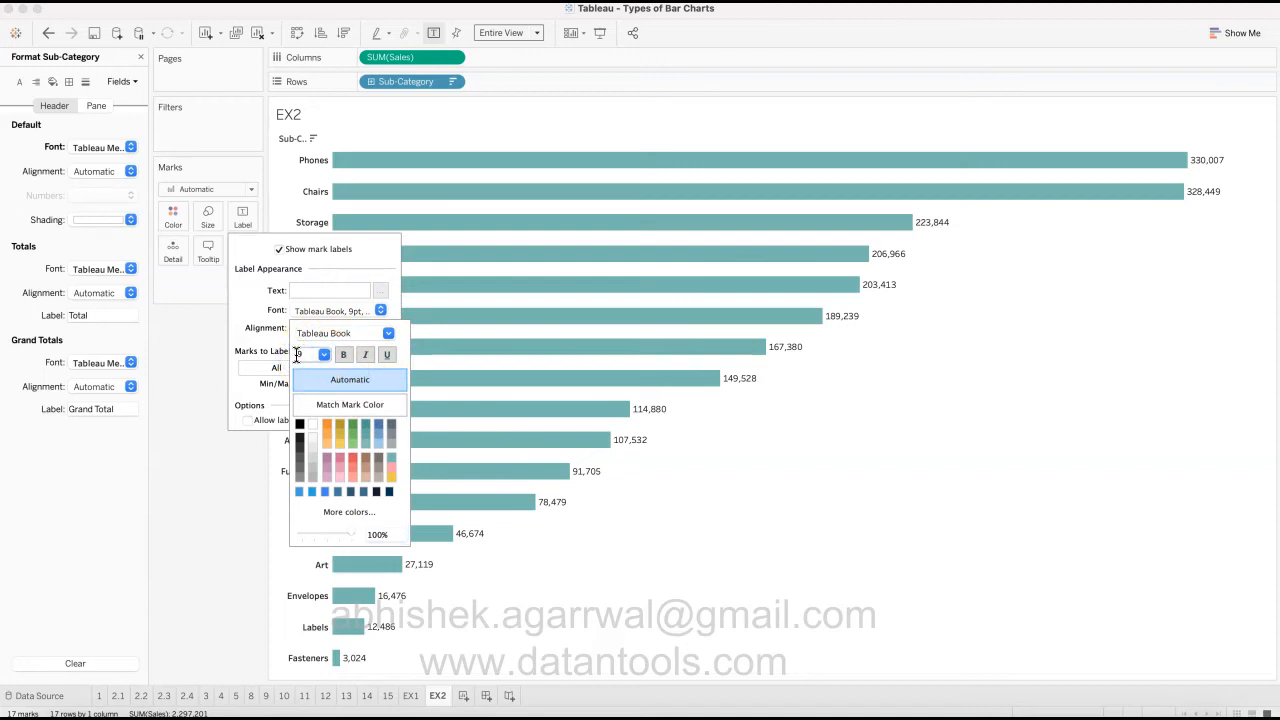
click(386, 334)
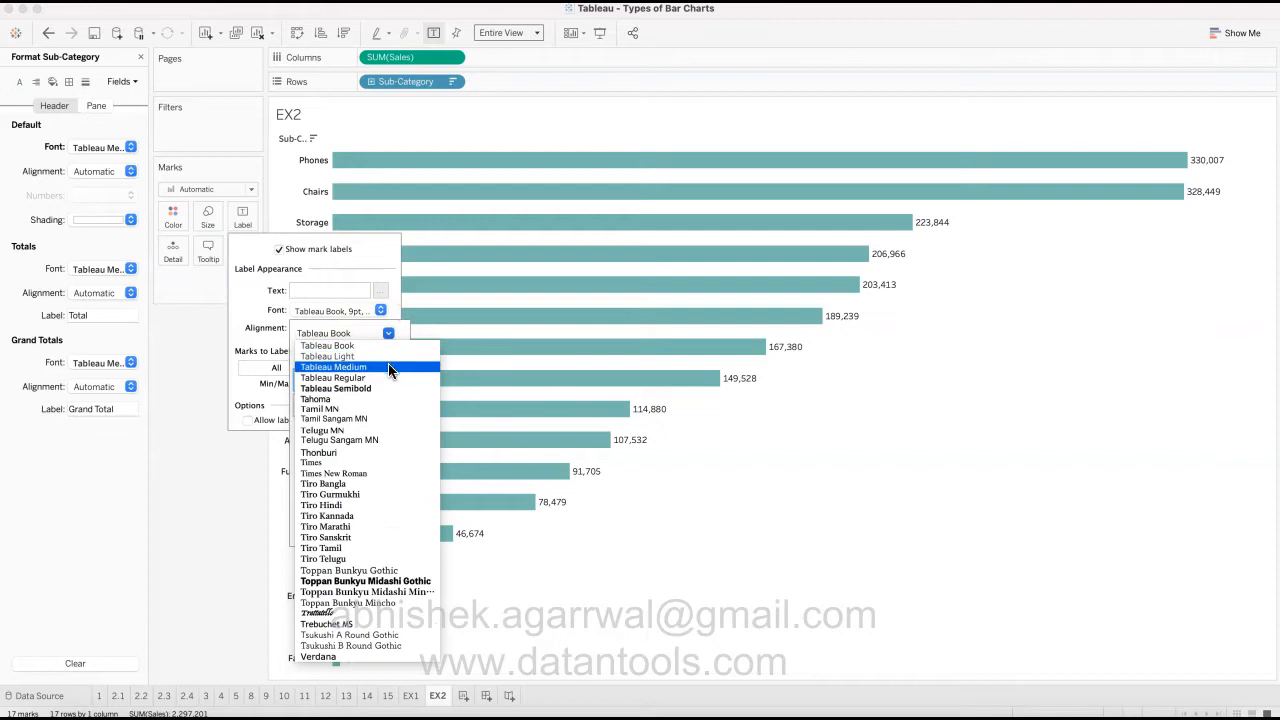
click(389, 377)
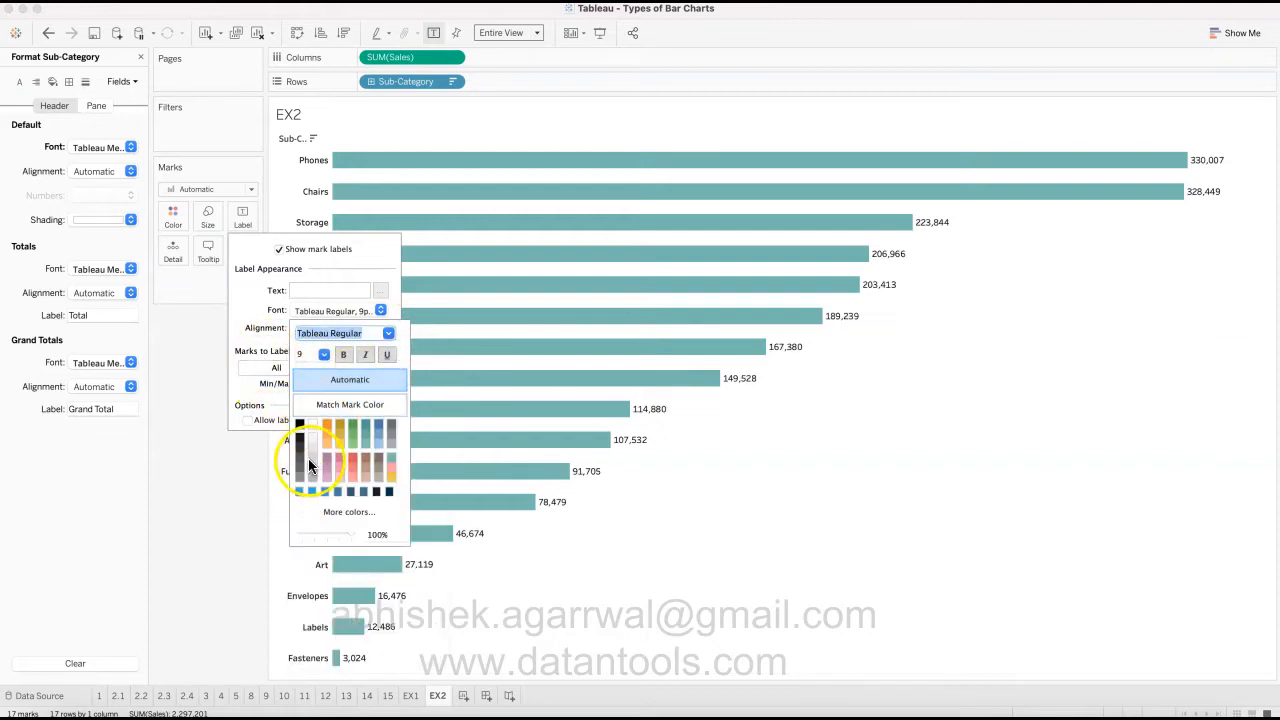
click(260, 338)
click(214, 558)
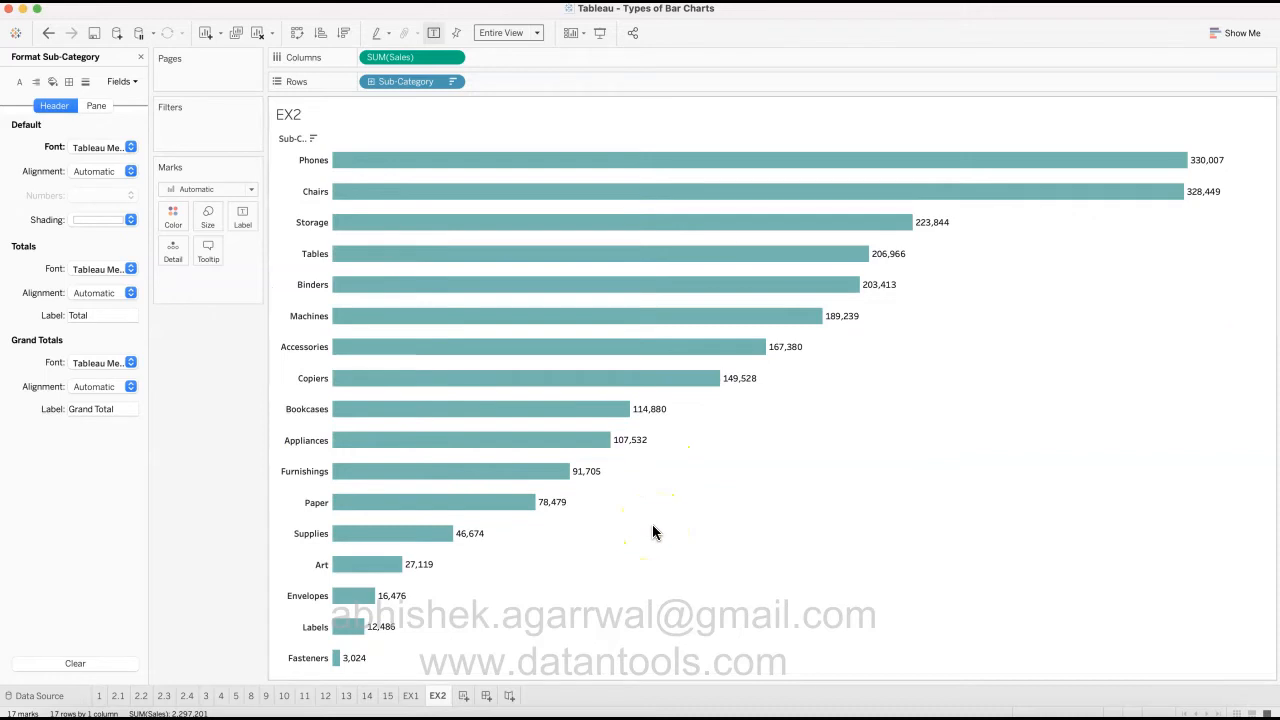
- Check the start-of-bar labels on reference sheet 2.2 and duplicate the EX2 worksheet as EX2.2
click(142, 698)
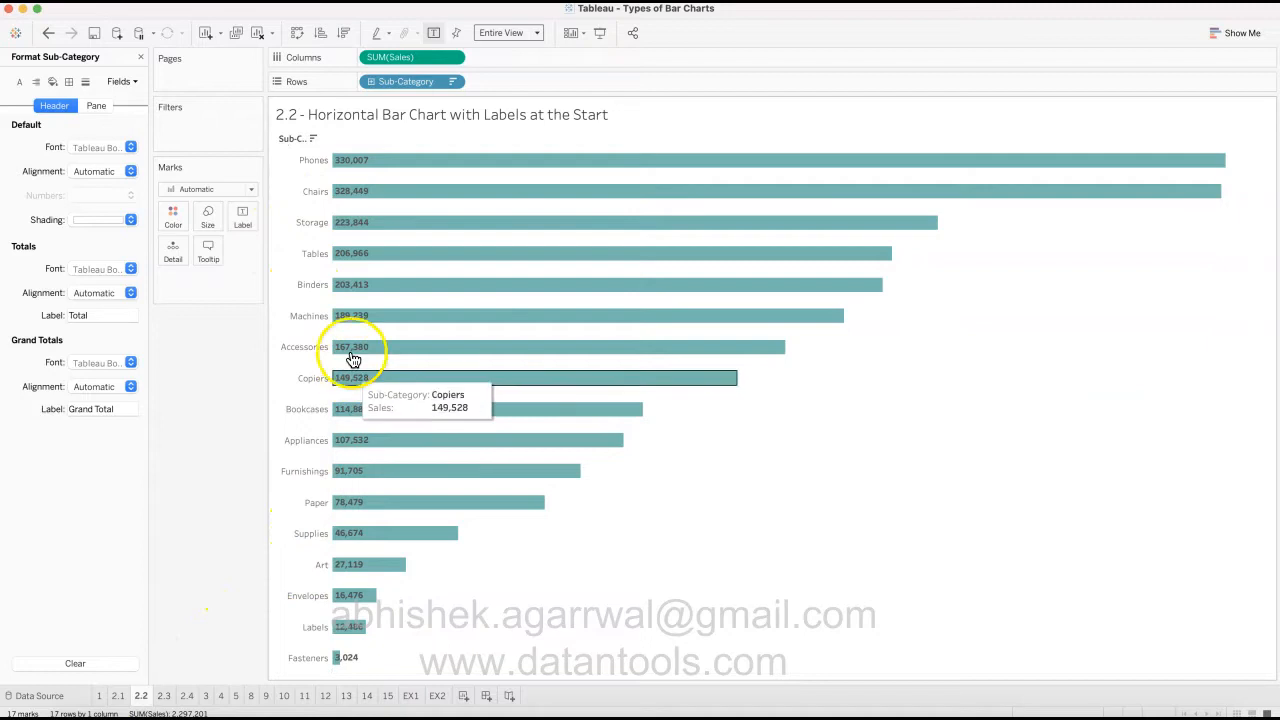
mouse_move(350, 323)
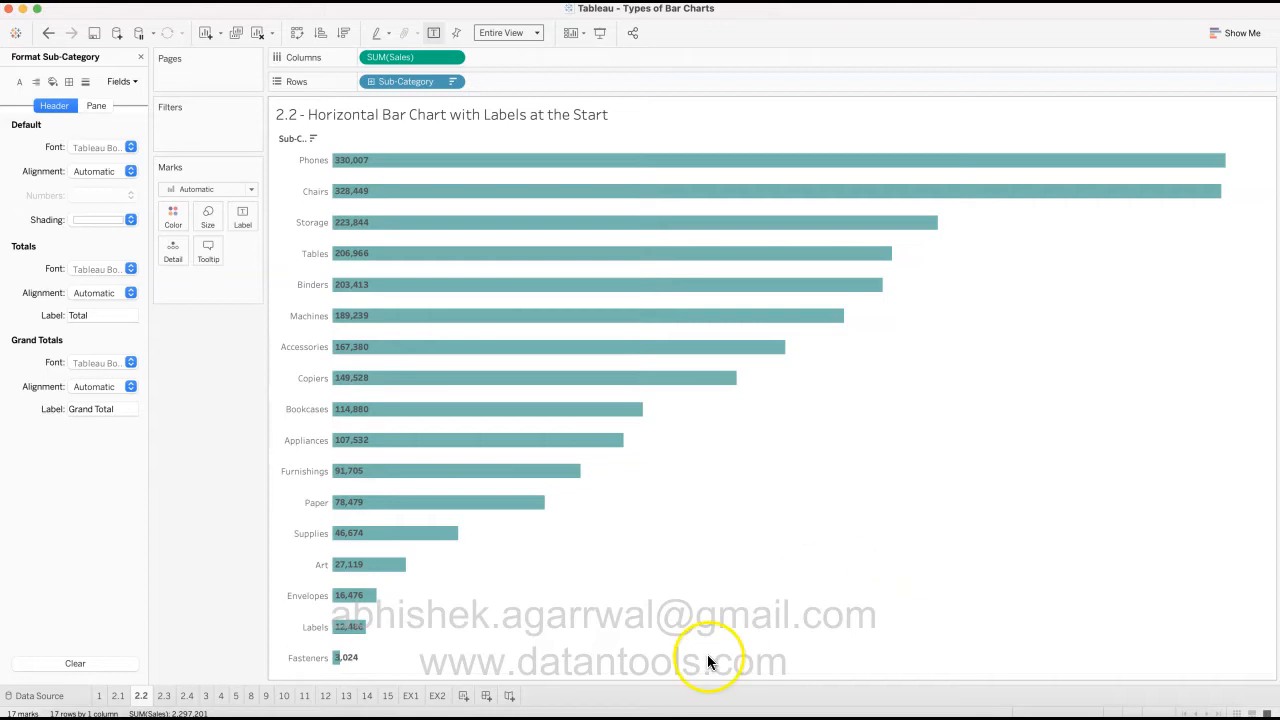
click(438, 696)
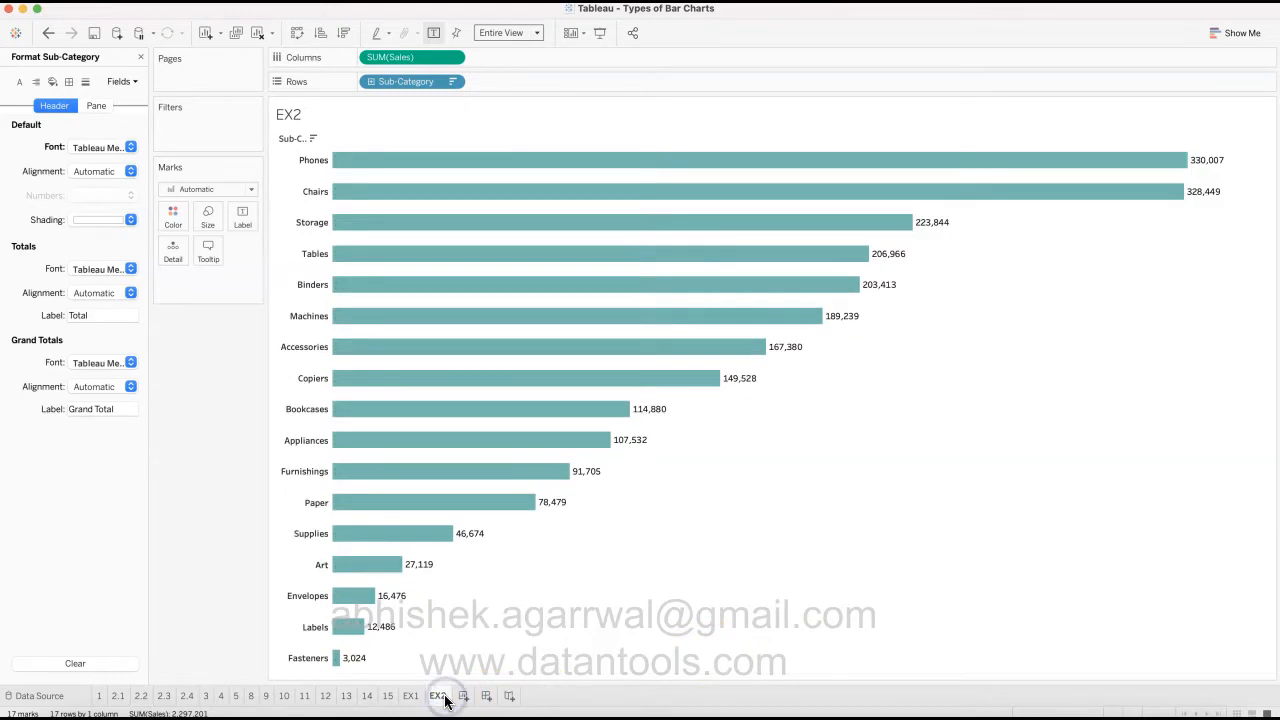
right_click(446, 700)
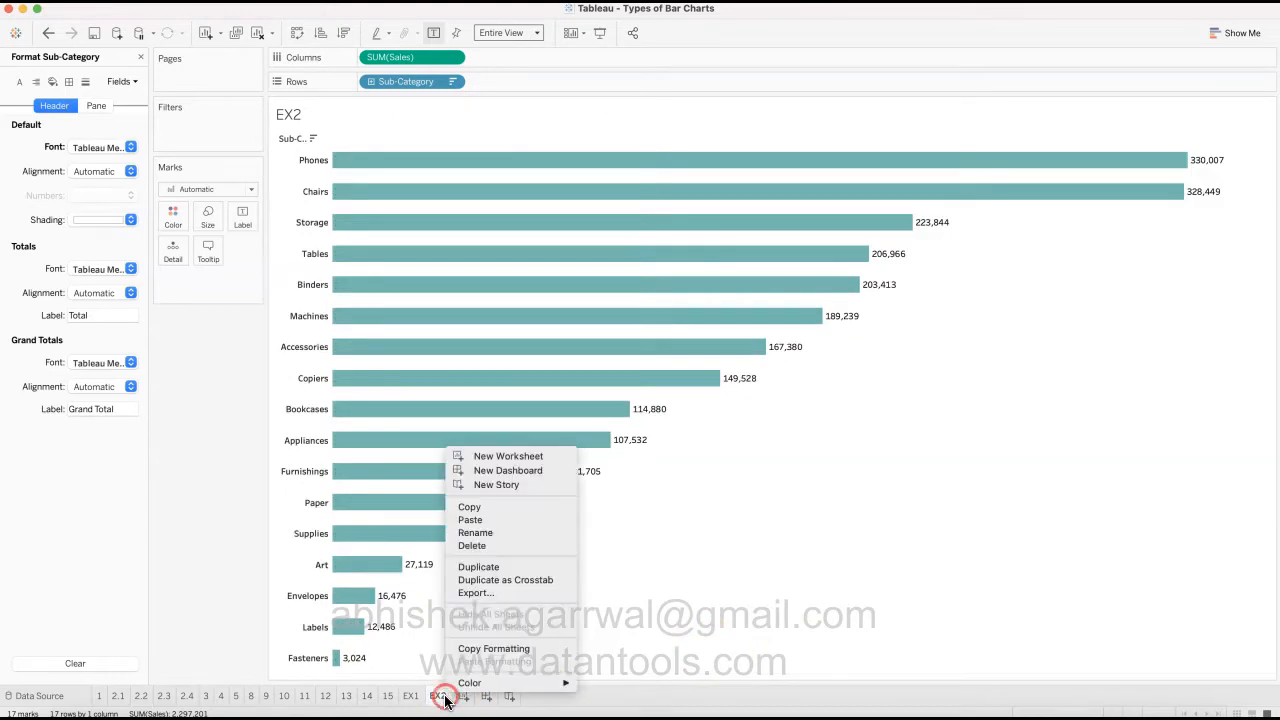
click(510, 567)
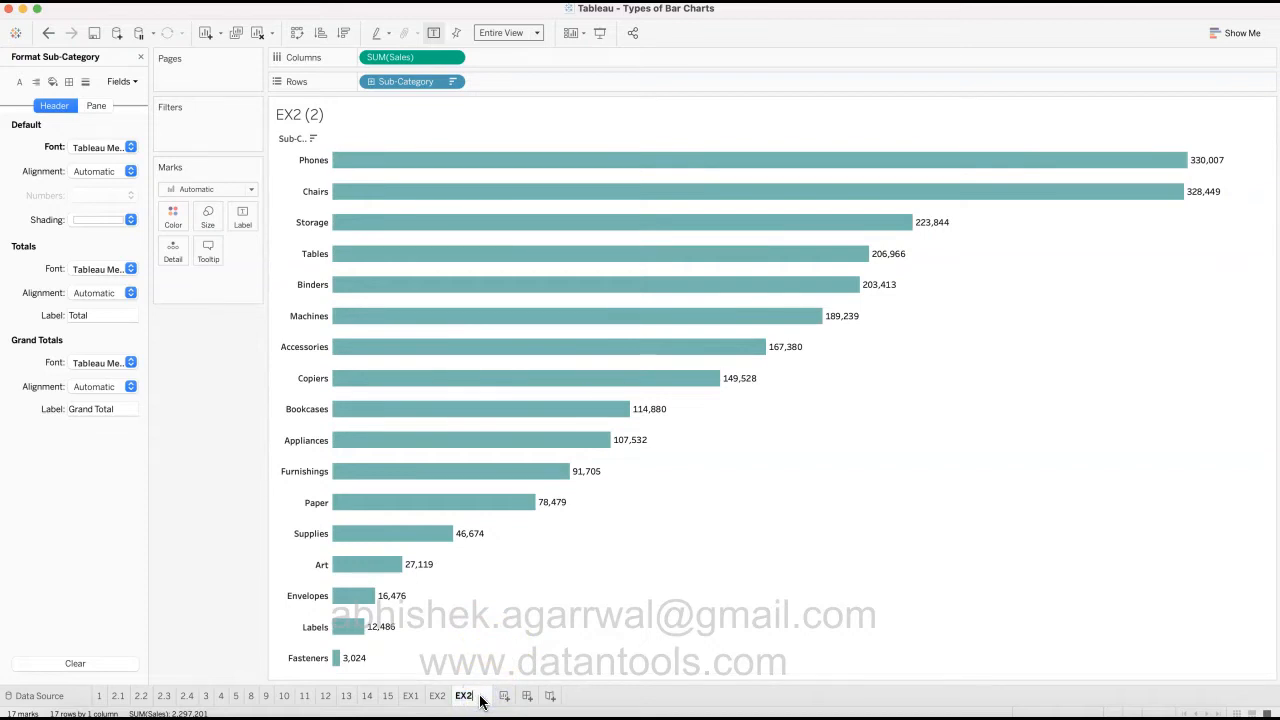
- Rename the original EX2 worksheet as EX2.1 and return to EX2.2
click(440, 697)
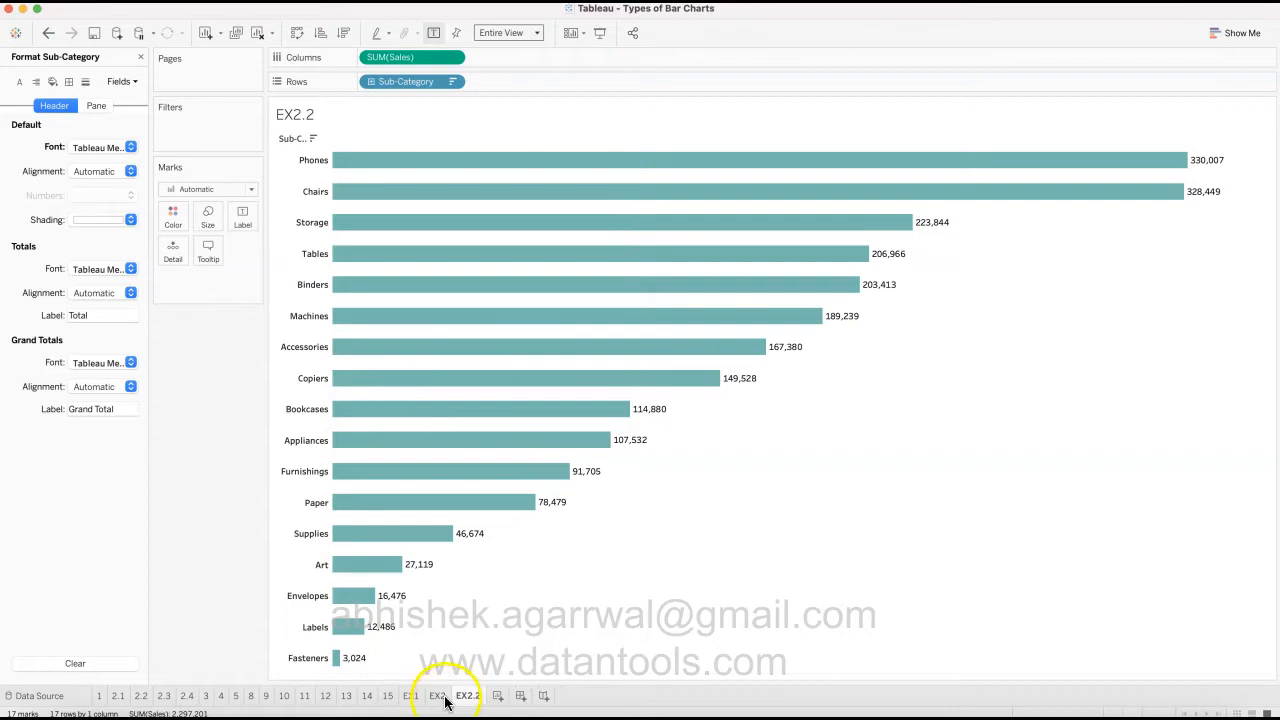
double_click(445, 699)
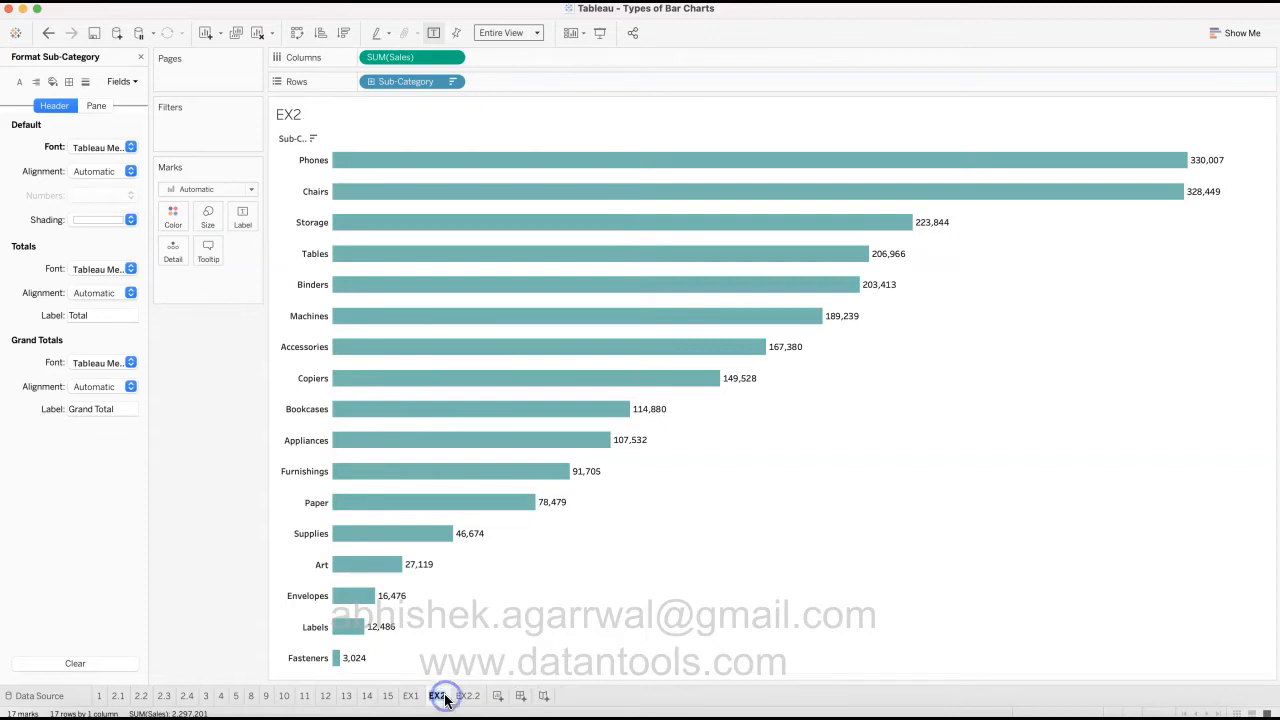
text(.1)
key(Return)
click(477, 697)
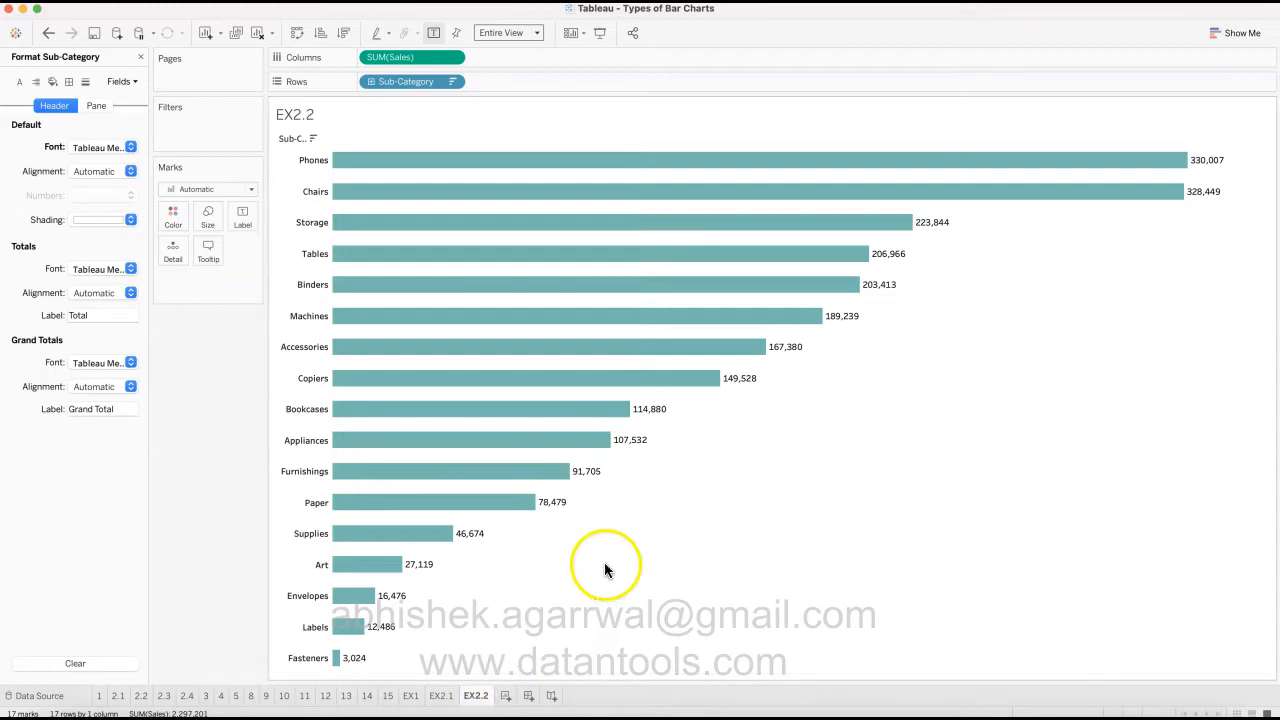
- Set the horizontal alignment of the mark labels on EX2.2 to Left so they sit at the start of the bars
click(244, 220)
click(363, 336)
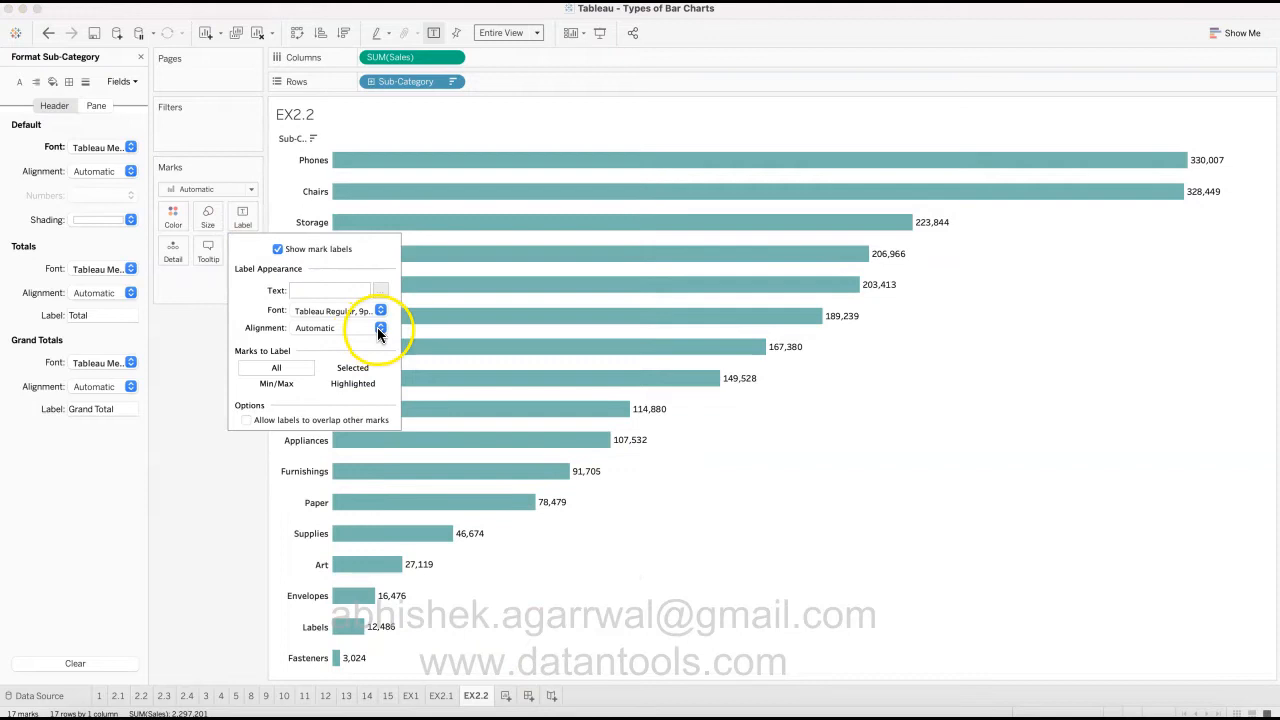
click(379, 329)
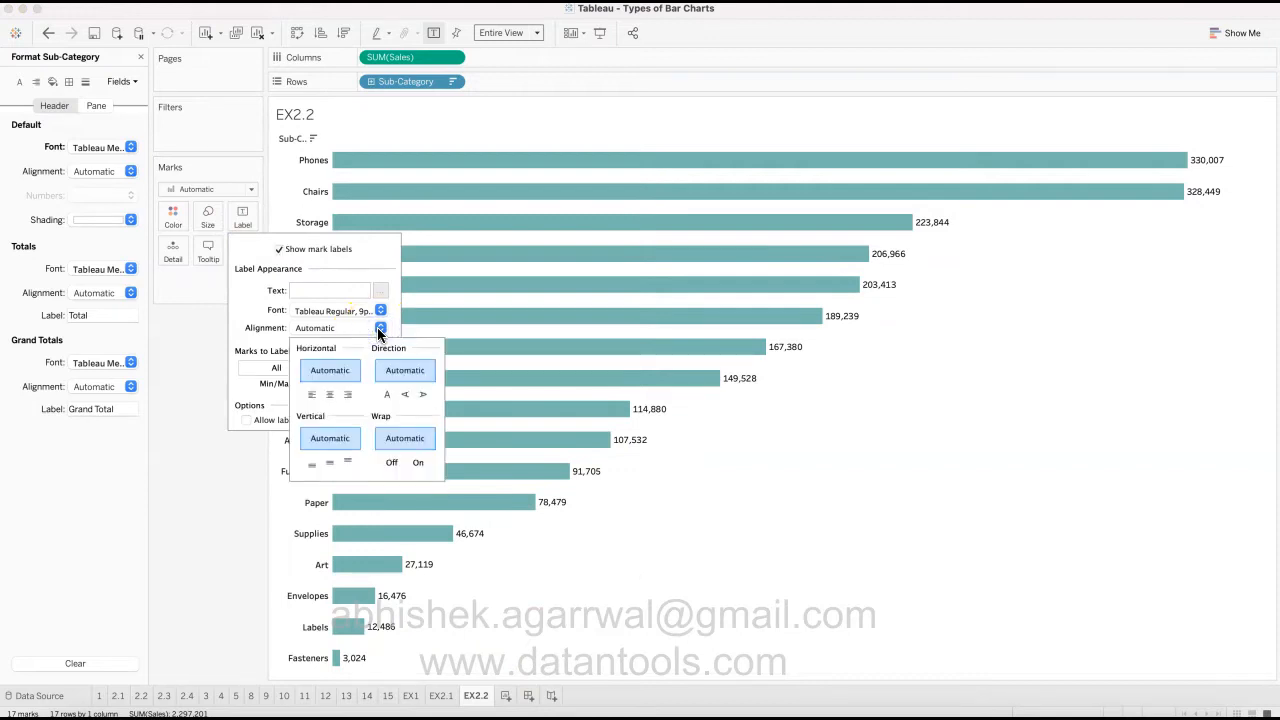
click(331, 354)
click(315, 421)
mouse_move(848, 318)
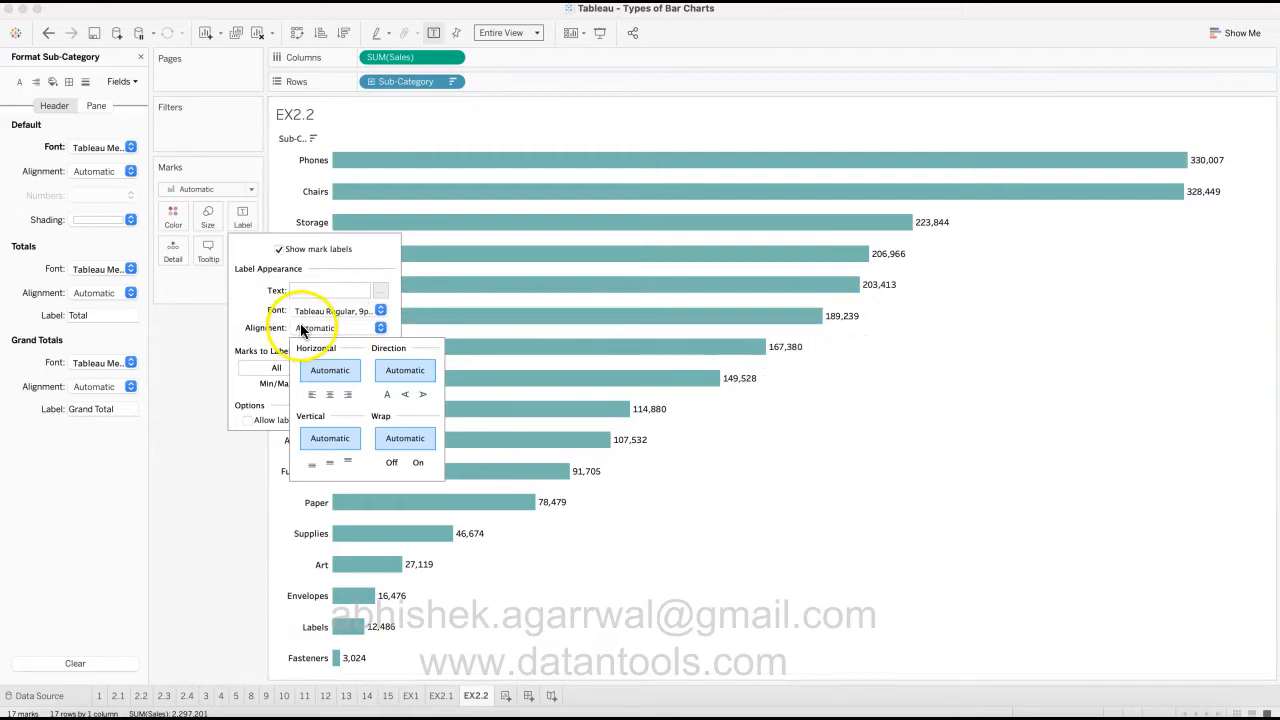
click(312, 395)
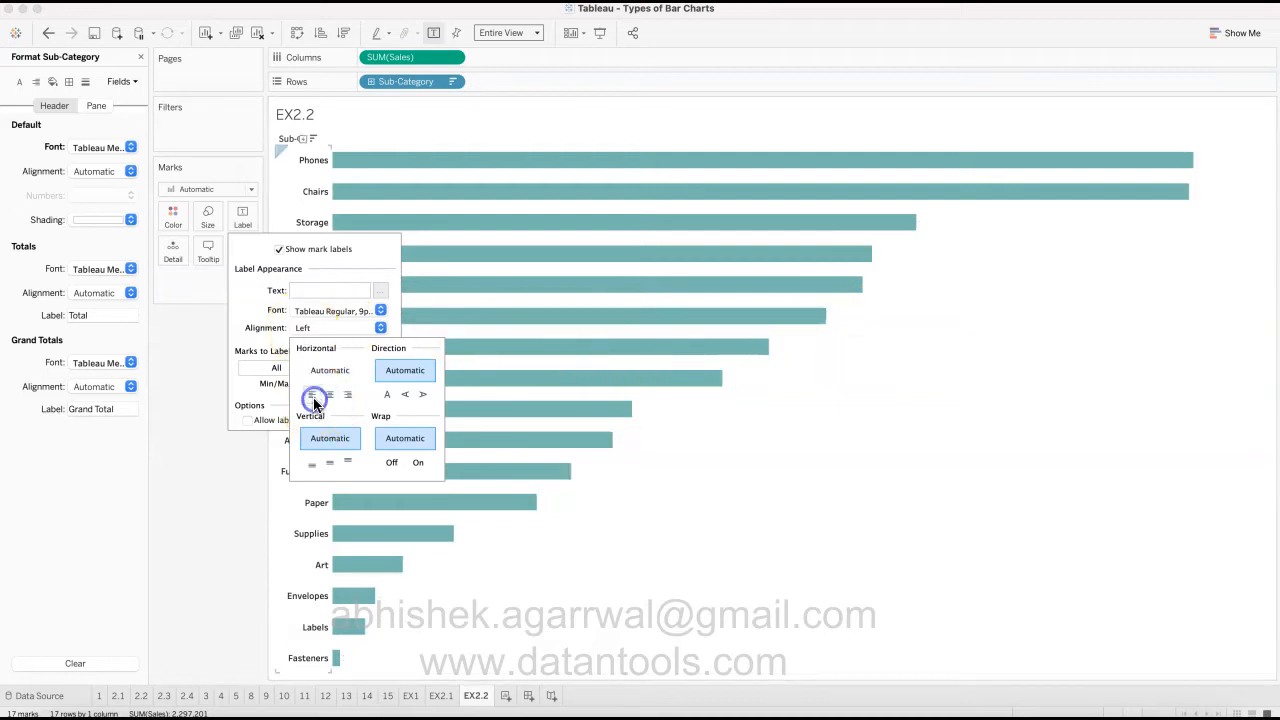
click(228, 530)
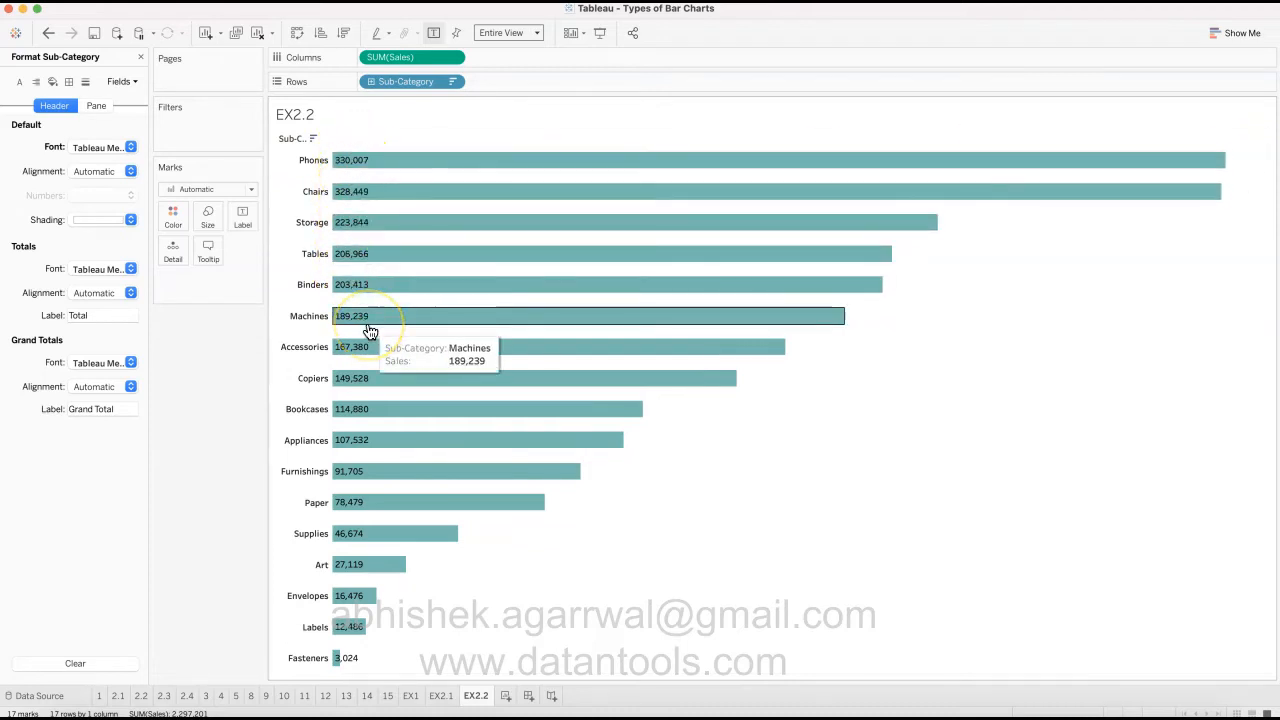
- Review the horizontal alignment setting of the mark labels on EX2.2
click(242, 224)
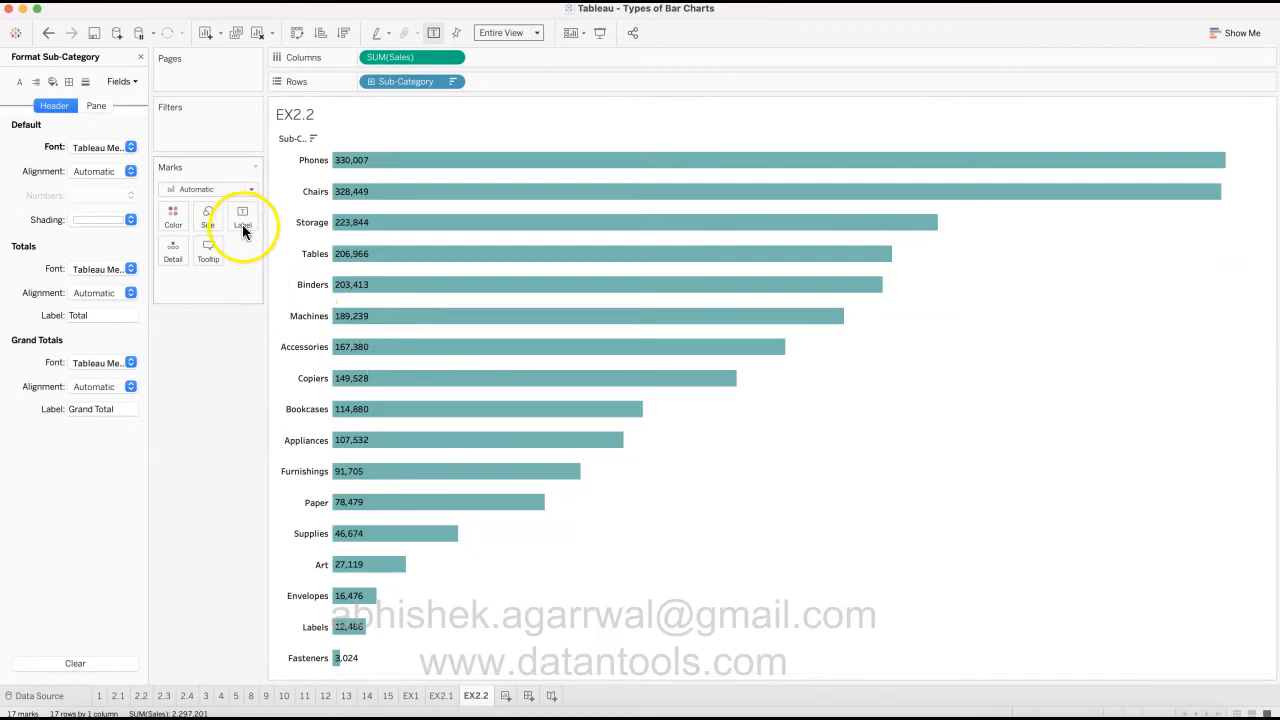
click(242, 222)
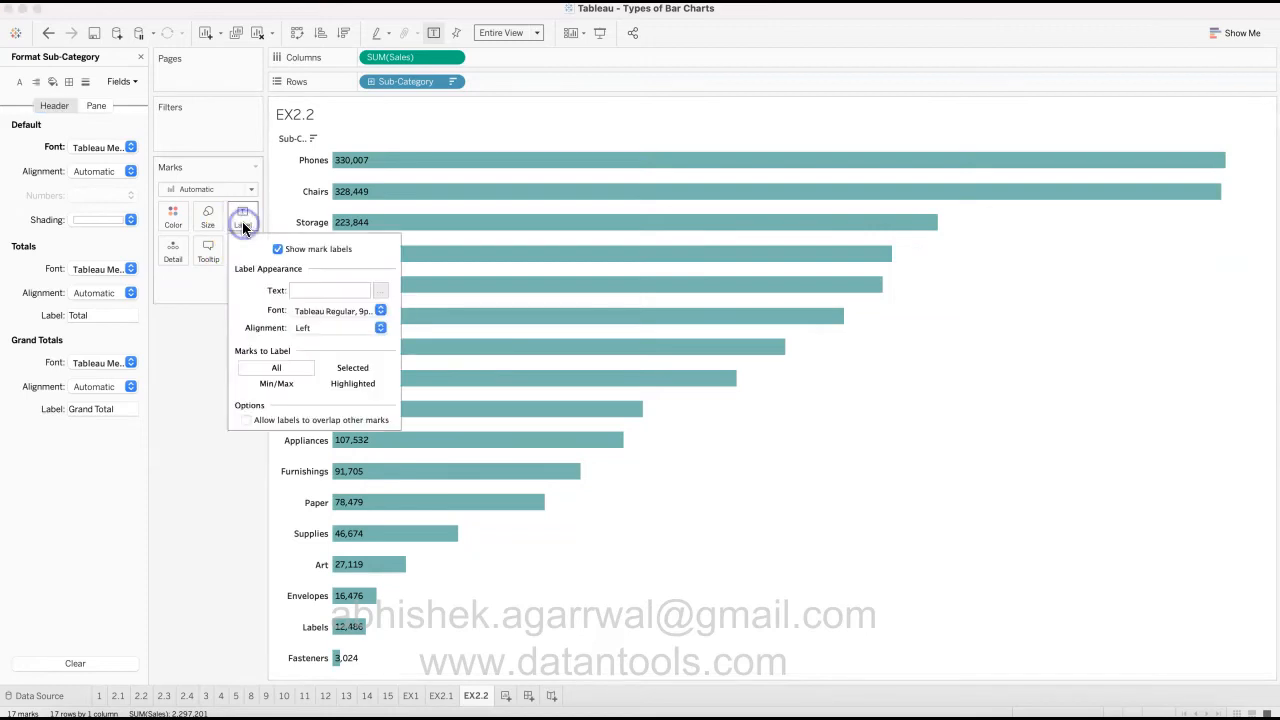
click(343, 327)
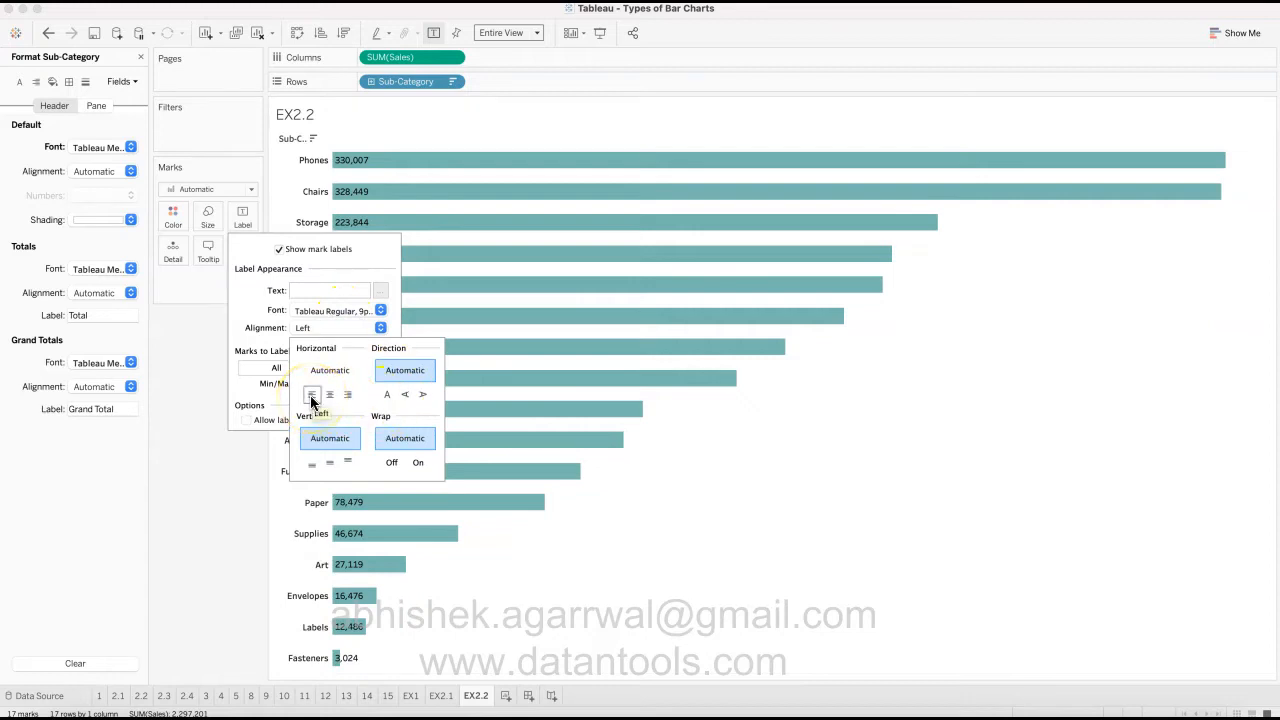
click(210, 558)
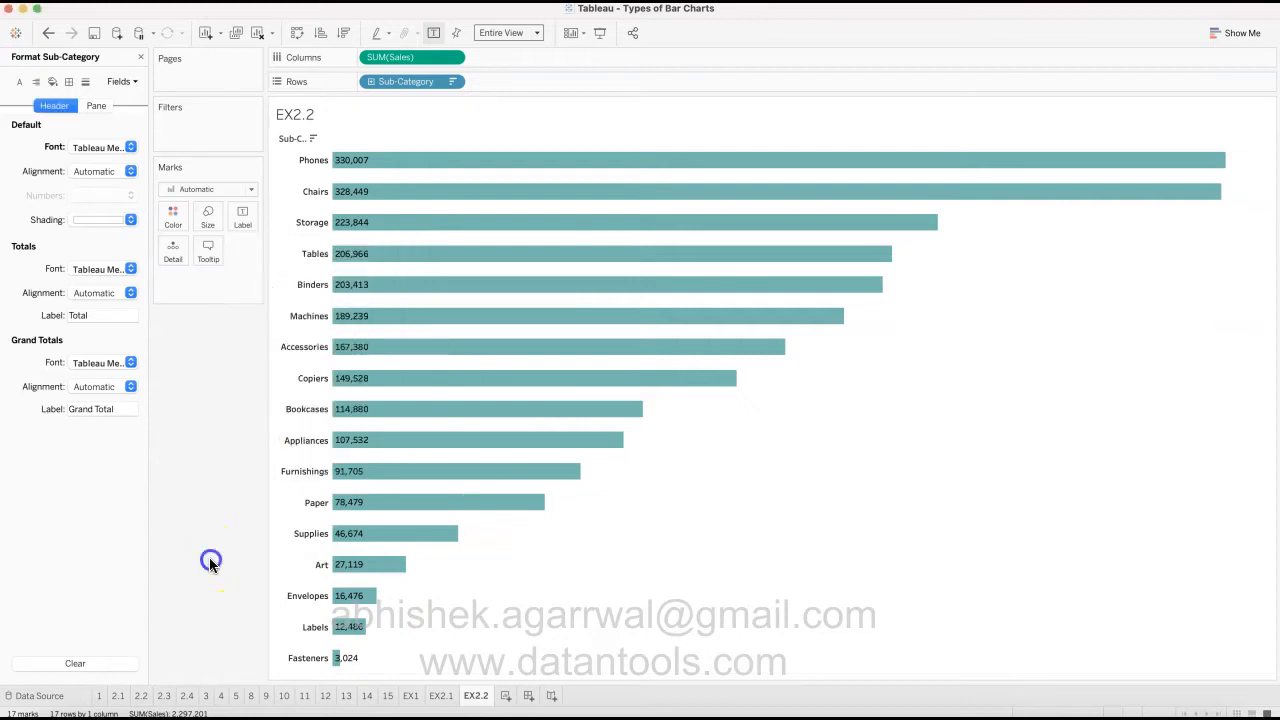
- Compare reference sheets 2.2 and 2.3, examining how the Sales values are placed before the bars
click(141, 697)
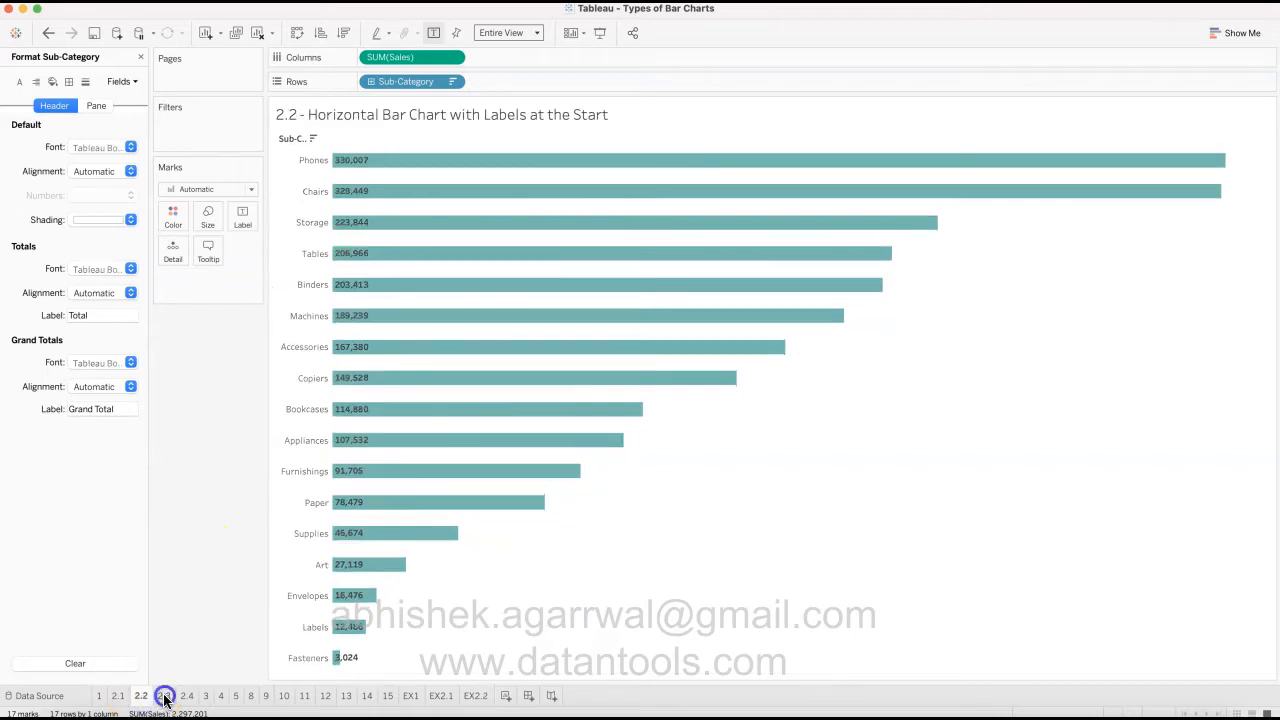
click(164, 697)
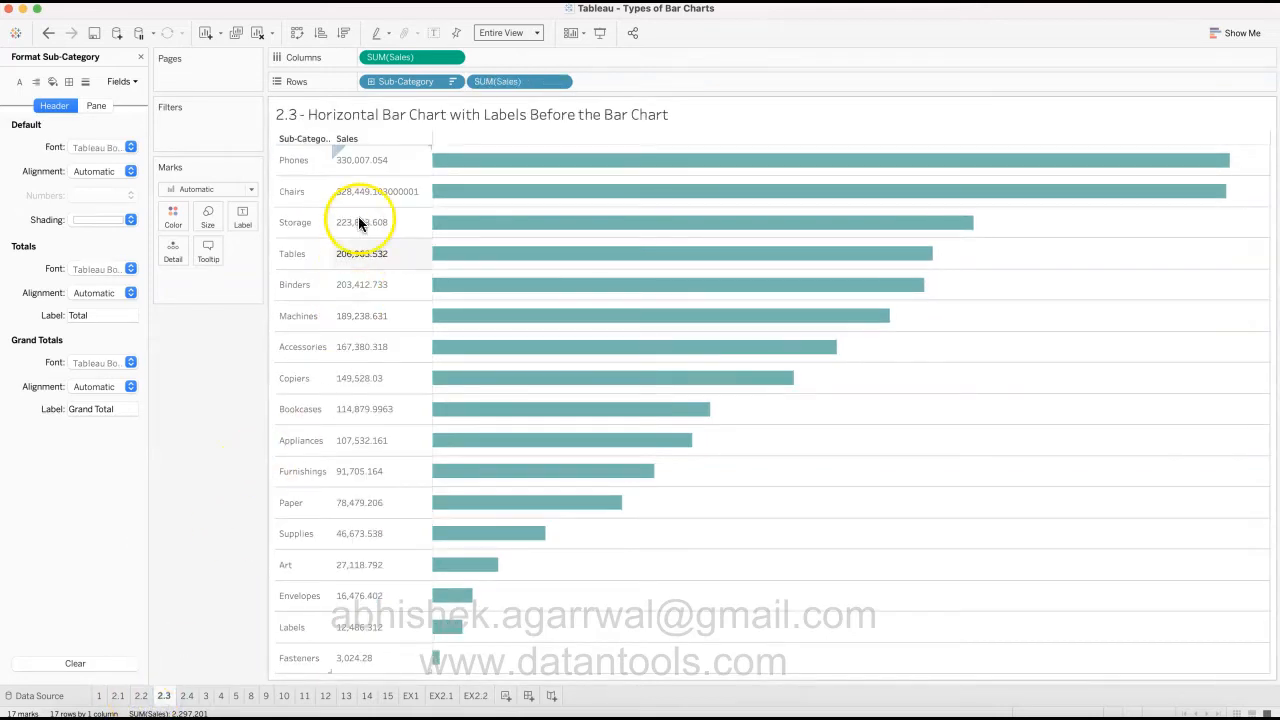
mouse_move(467, 411)
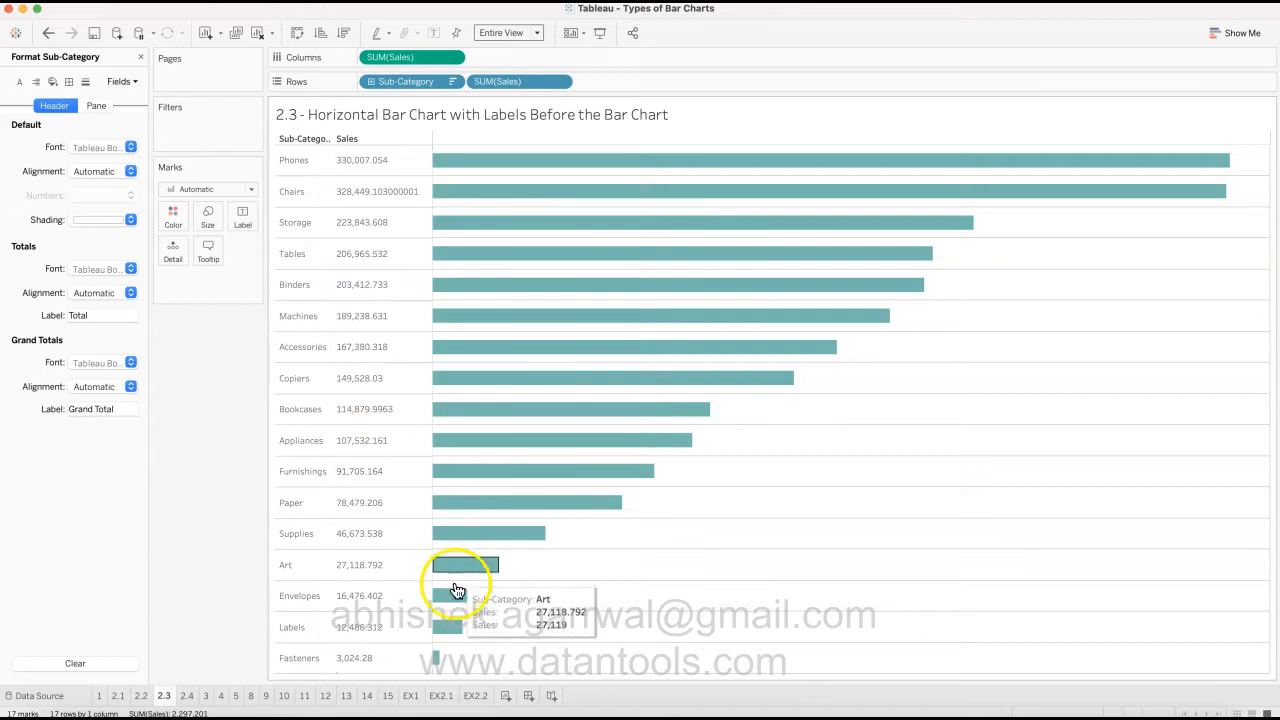
- Duplicate the EX2.2 worksheet and name the copy EX2.3
click(479, 700)
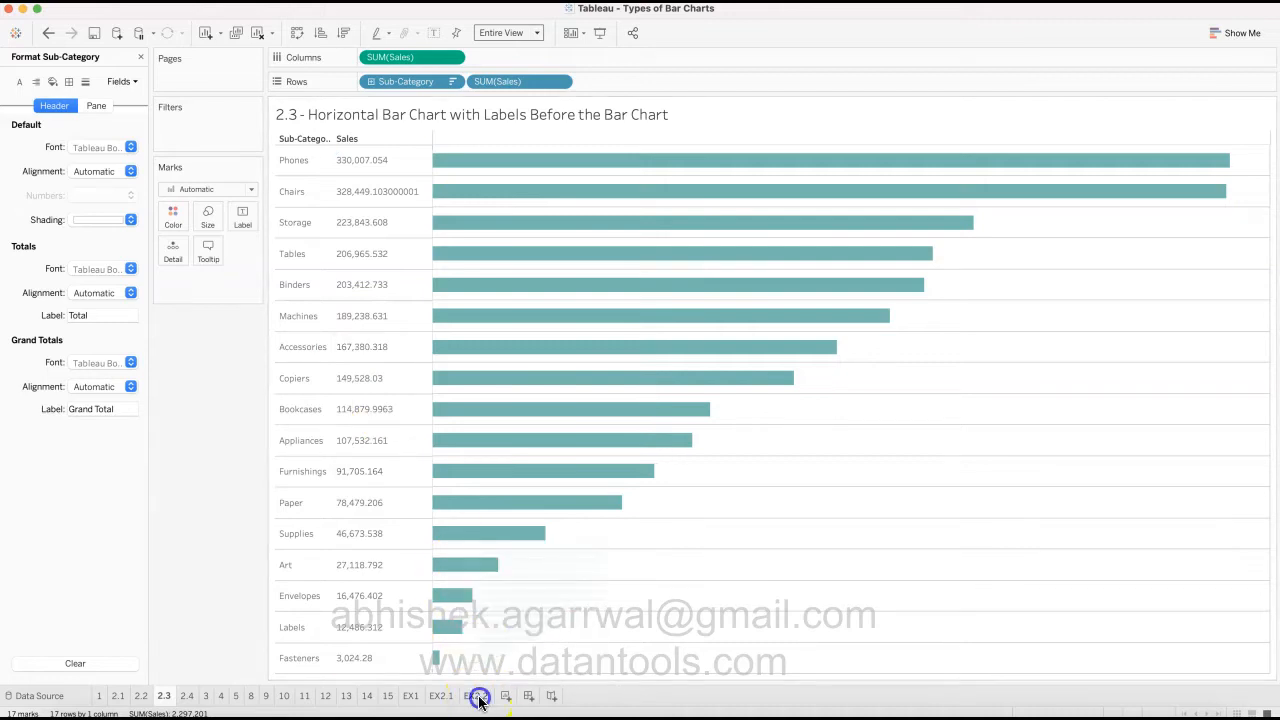
right_click(487, 699)
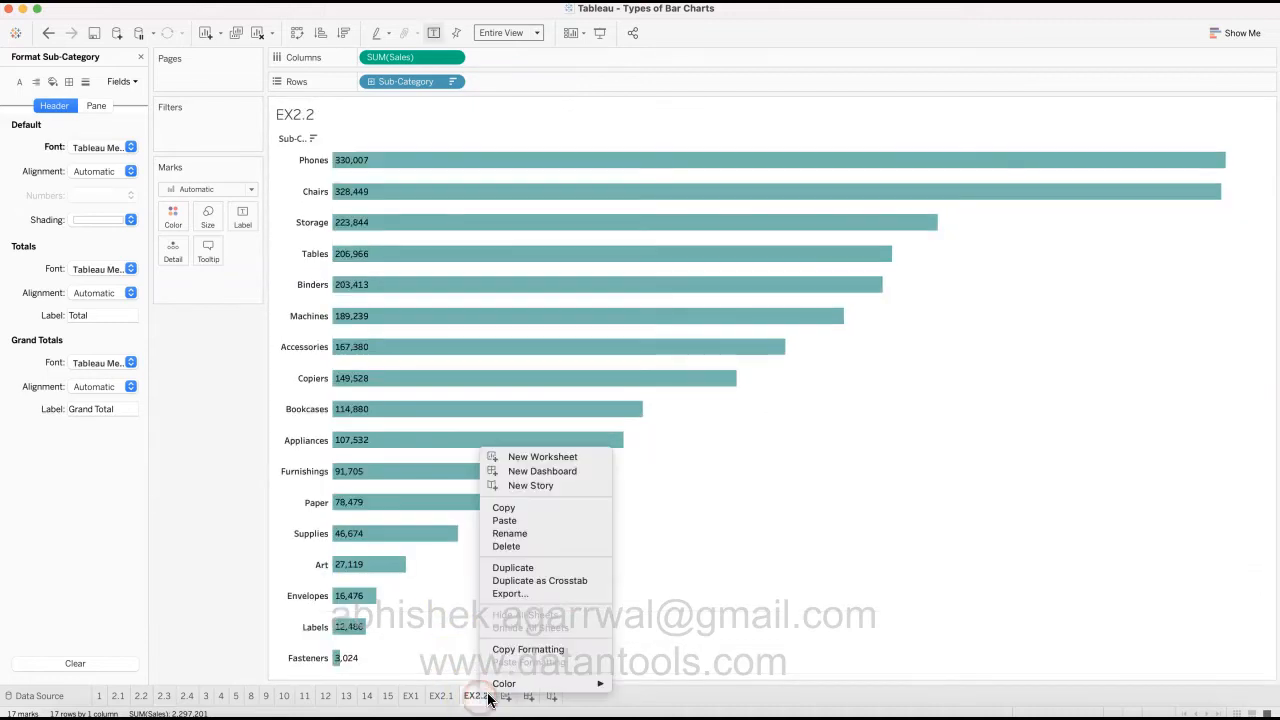
click(514, 567)
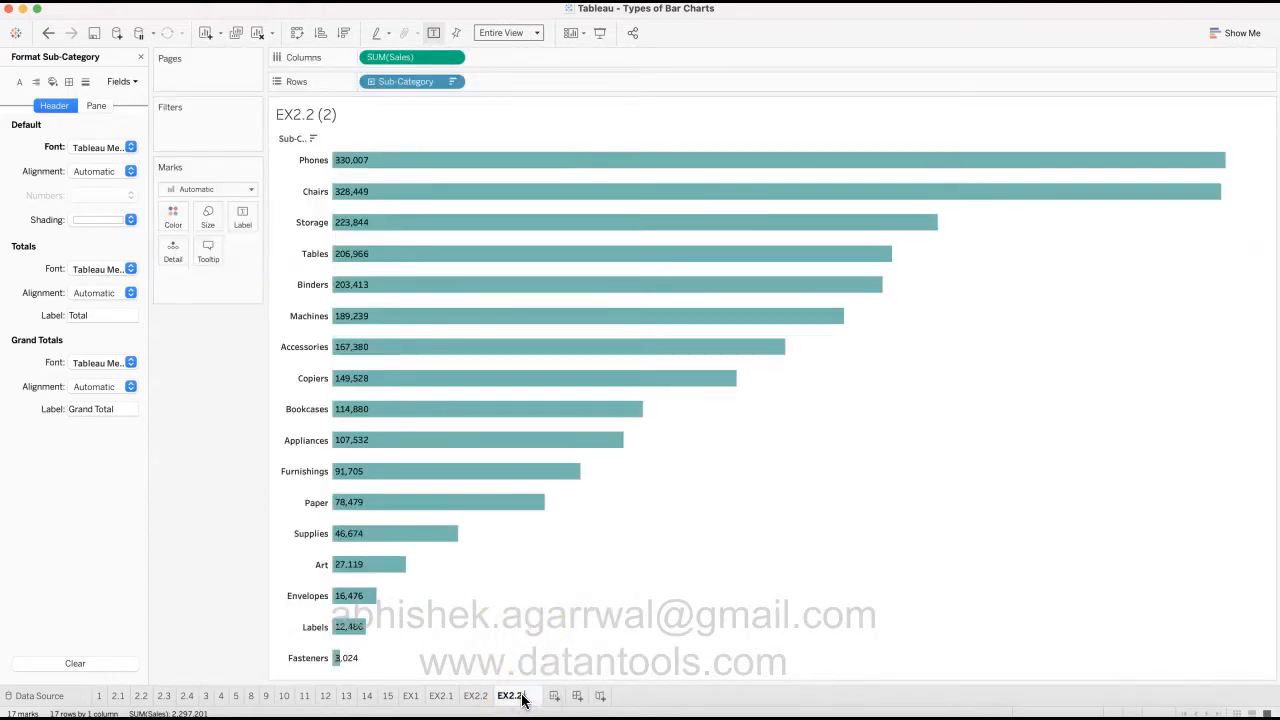
key(Return)
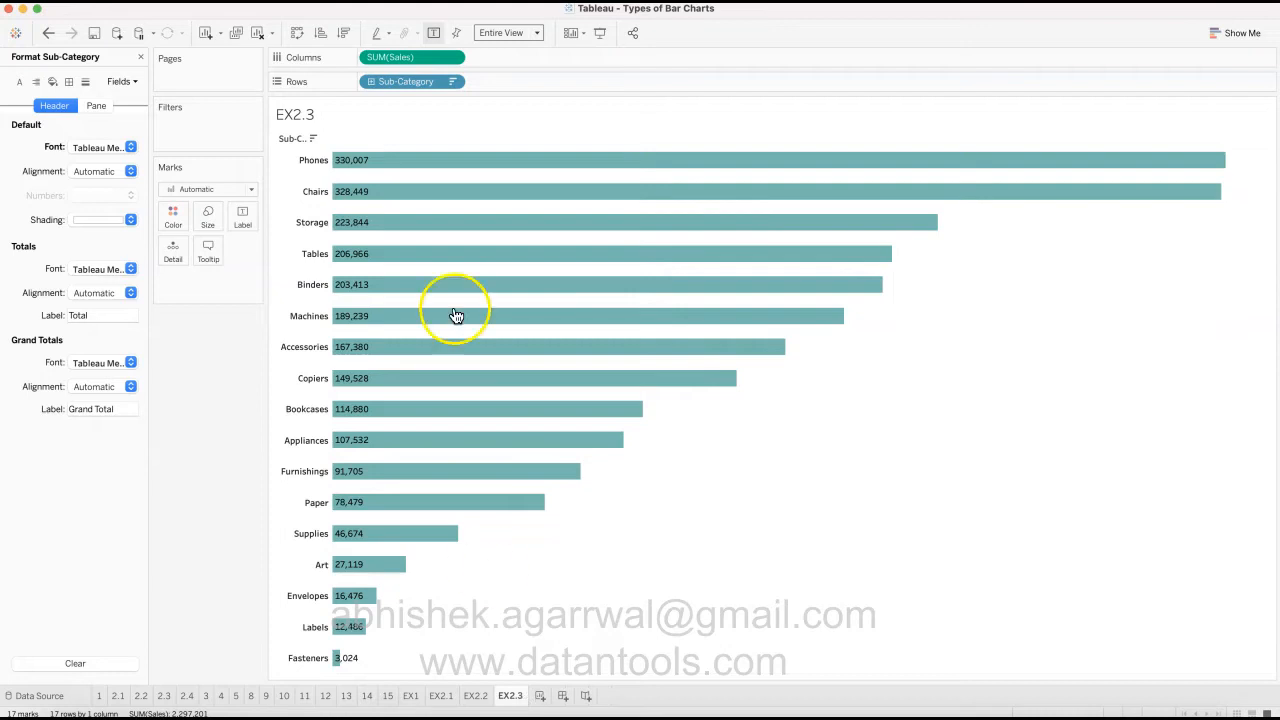
- Turn off the mark labels on EX2.3
click(243, 222)
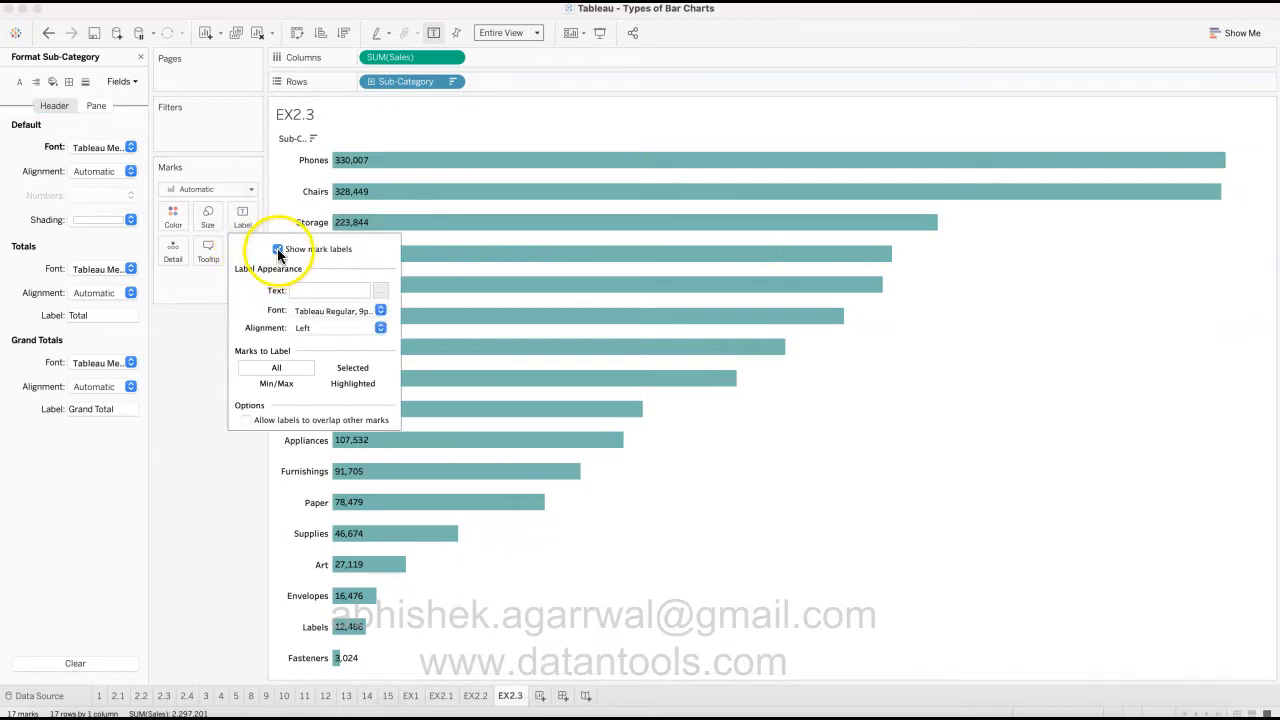
click(277, 248)
click(217, 428)
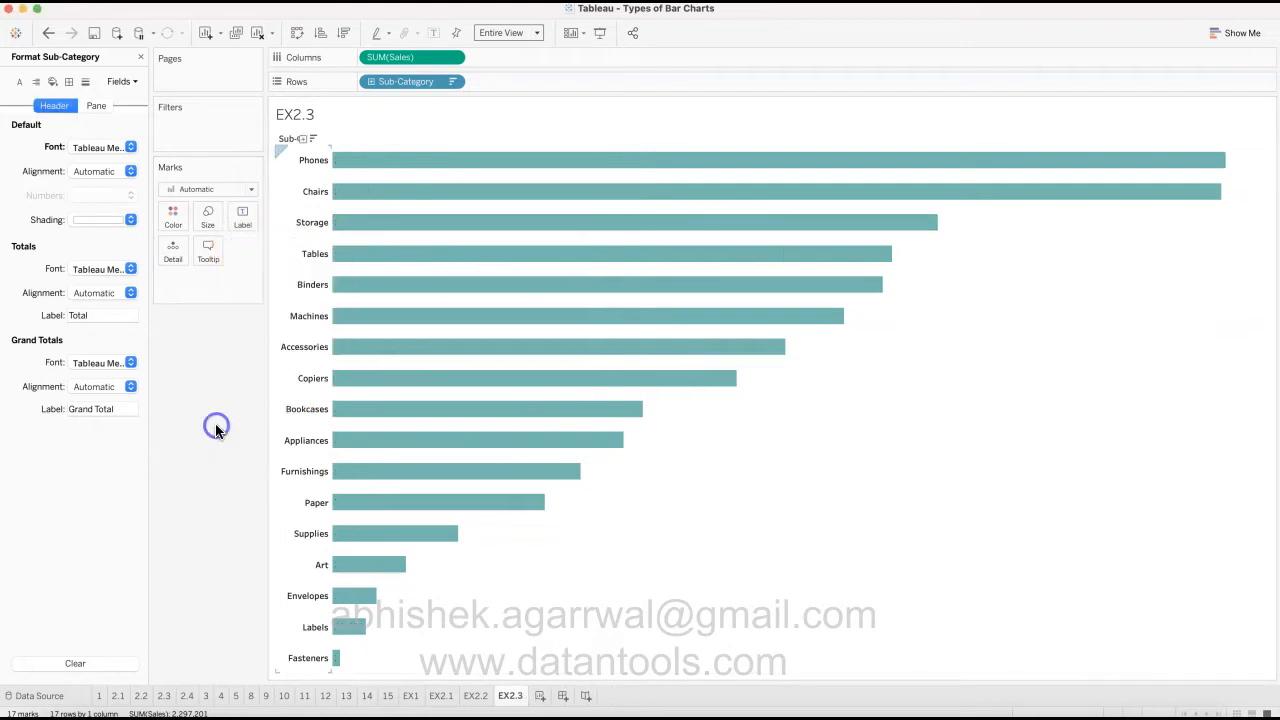
- Add Sales to Rows after Sub-Category and convert it to discrete so its values precede the bars
click(140, 57)
click(106, 506)
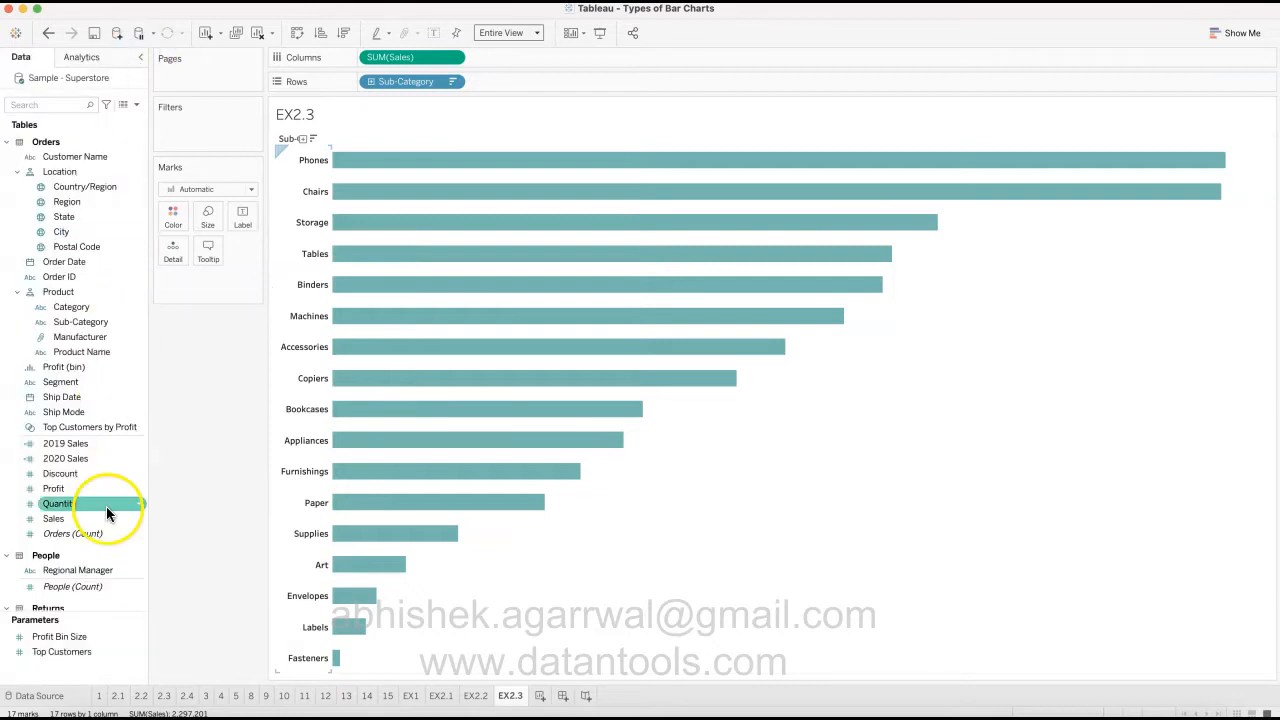
click(104, 520)
drag(104, 520, 555, 88)
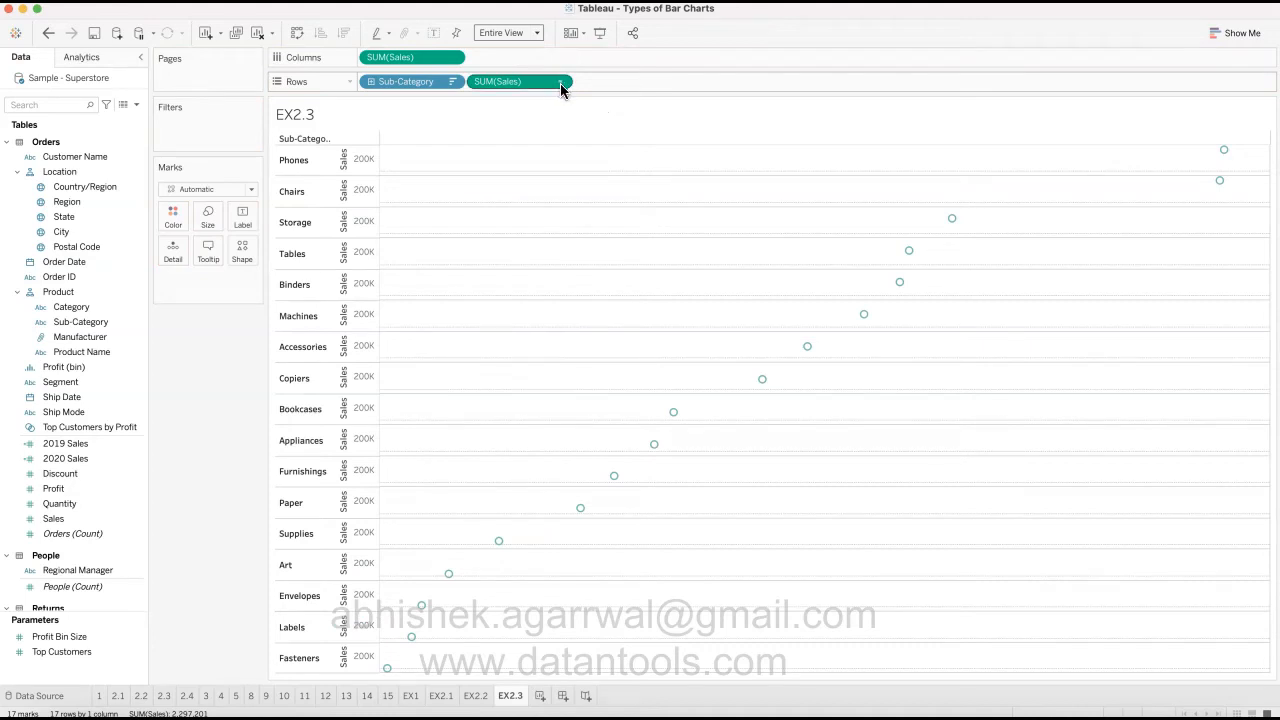
click(560, 84)
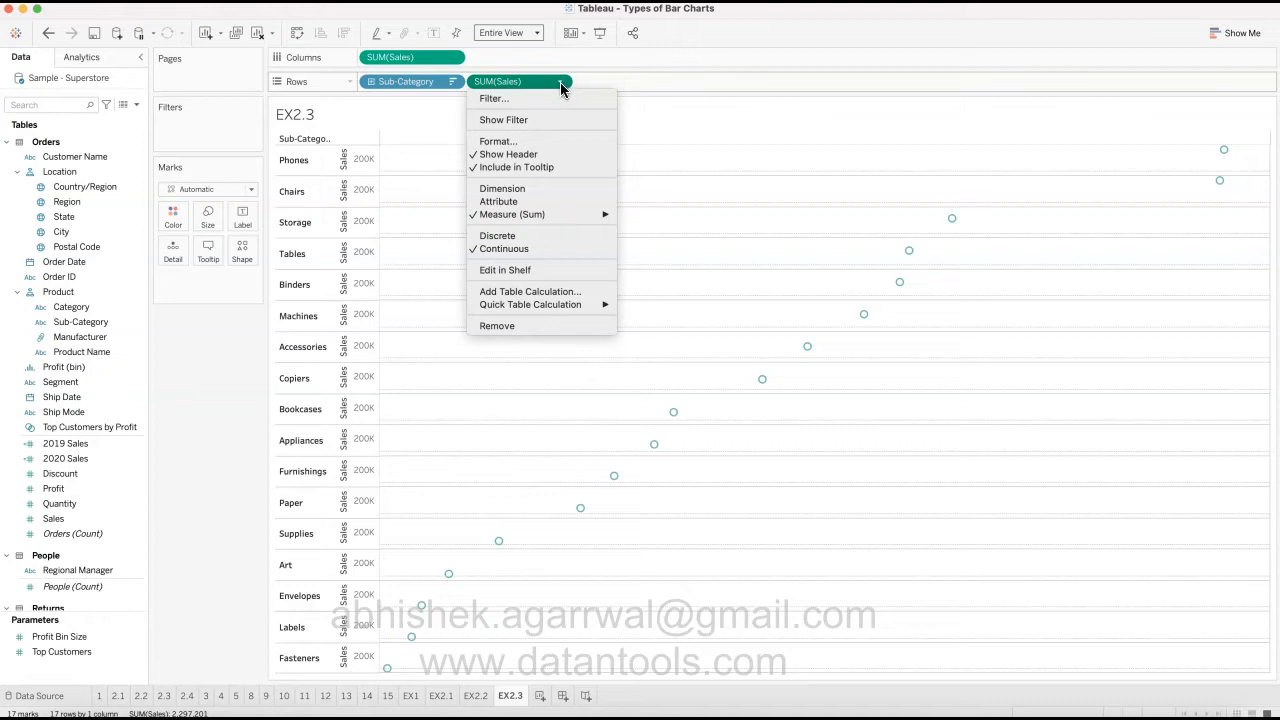
click(537, 235)
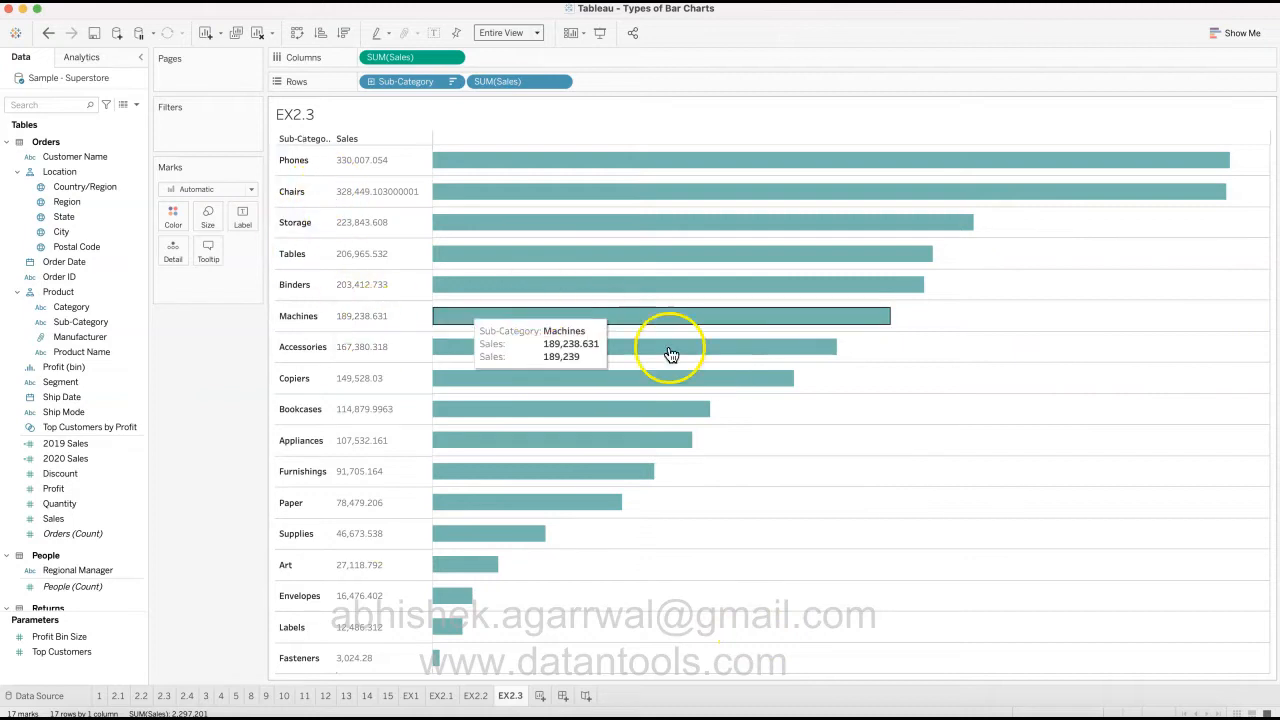
- Format the row borders of EX2.3, setting the row divider to None
right_click(1048, 288)
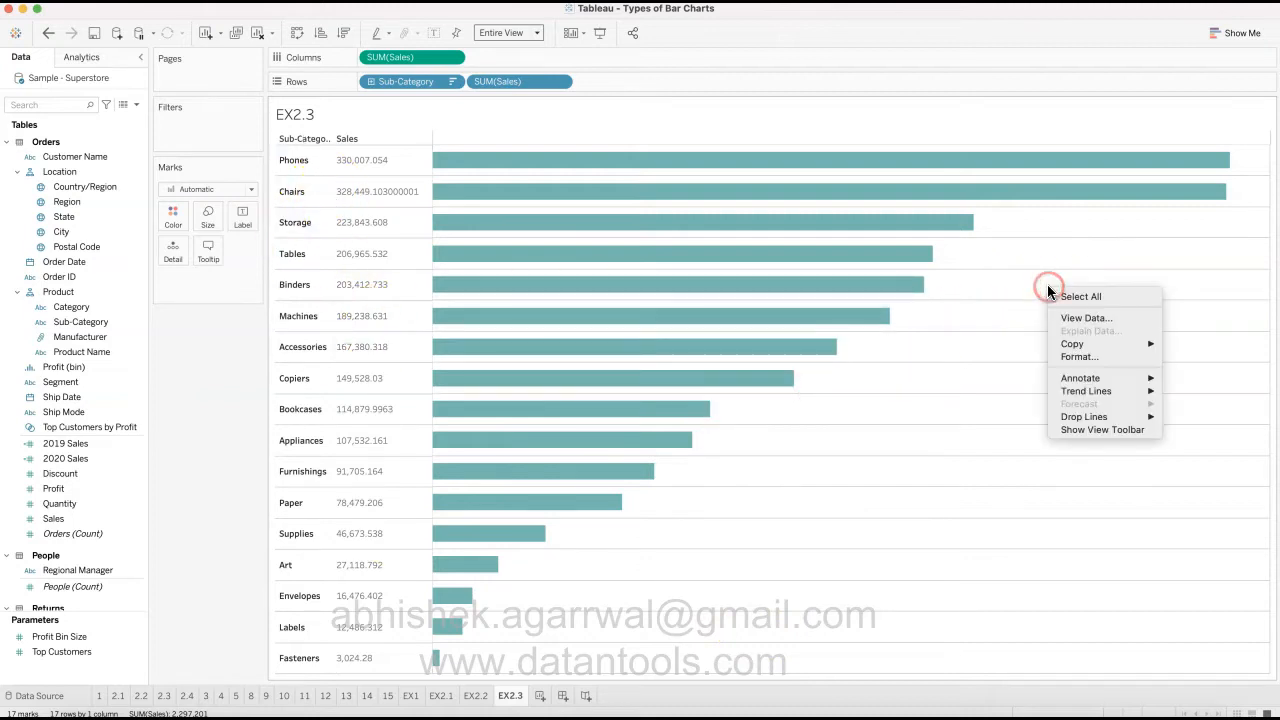
mouse_move(1088, 386)
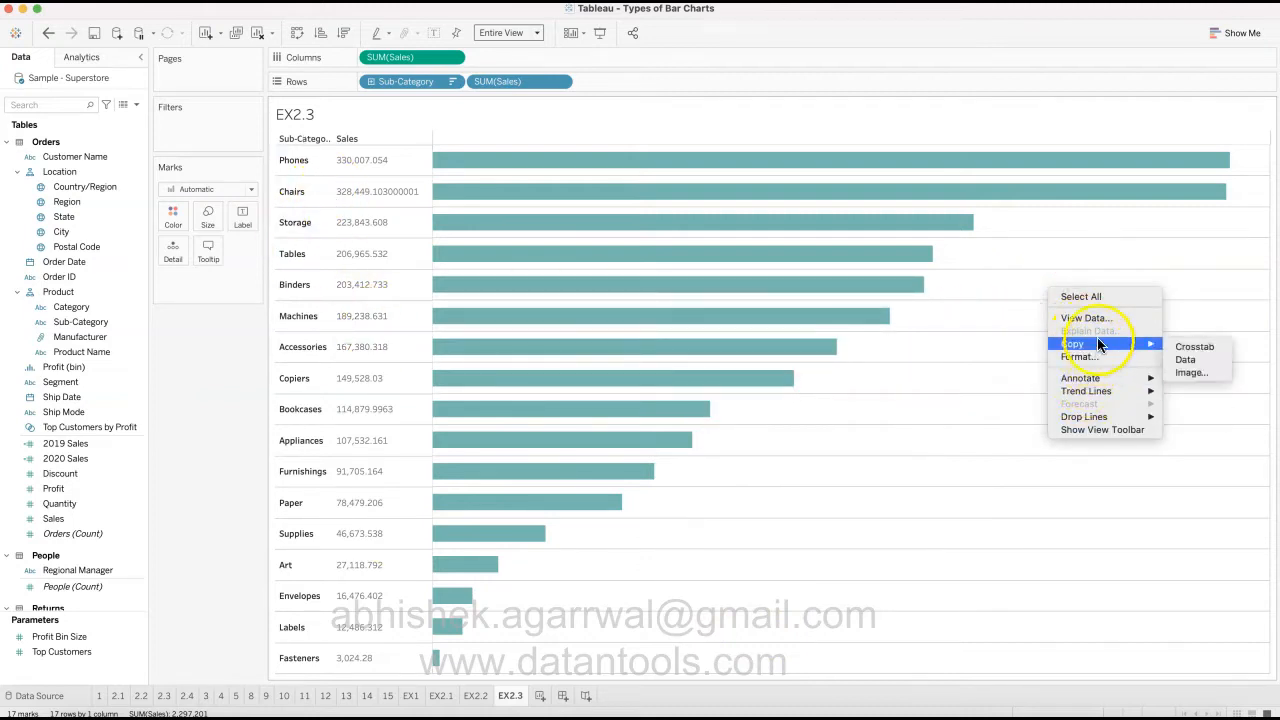
click(1099, 356)
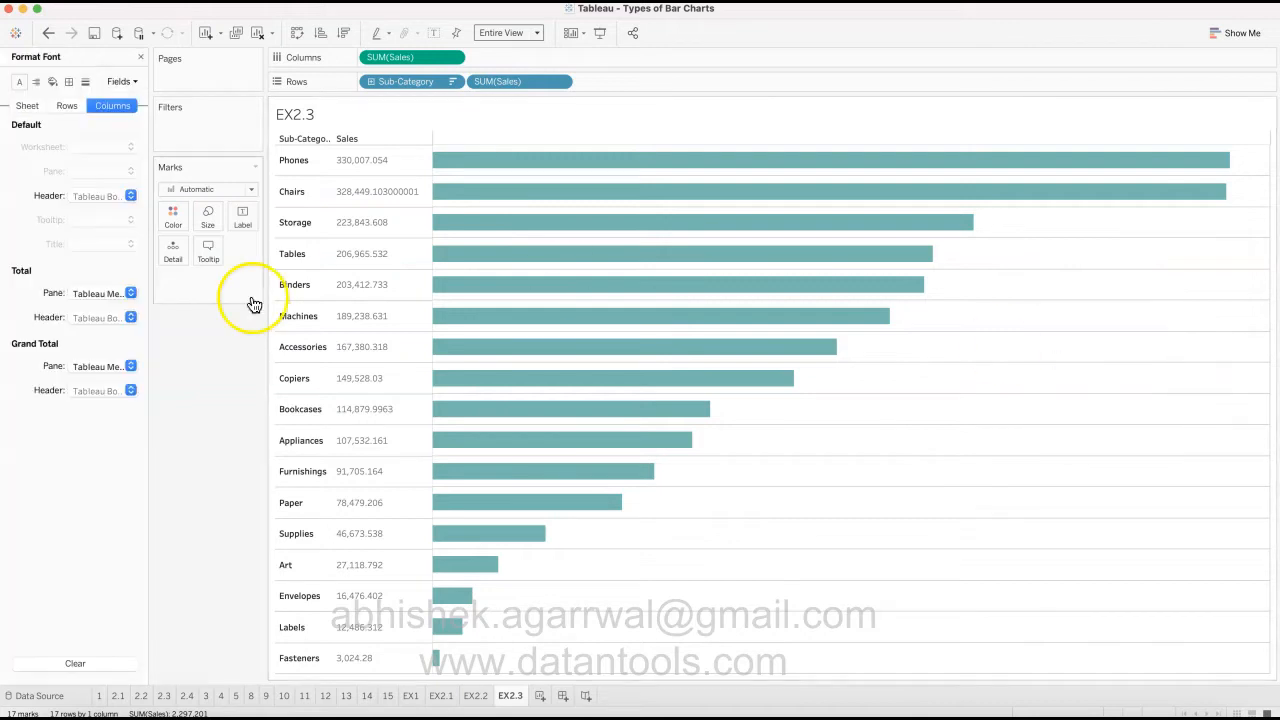
click(68, 106)
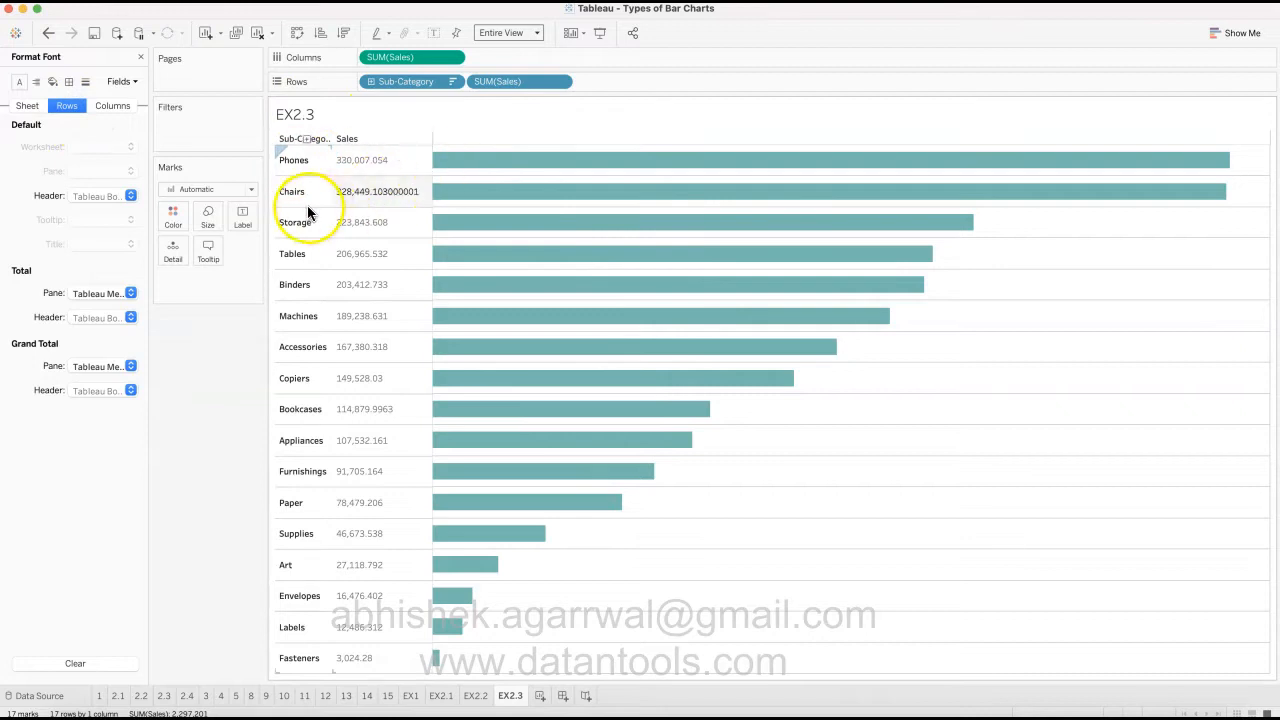
click(86, 82)
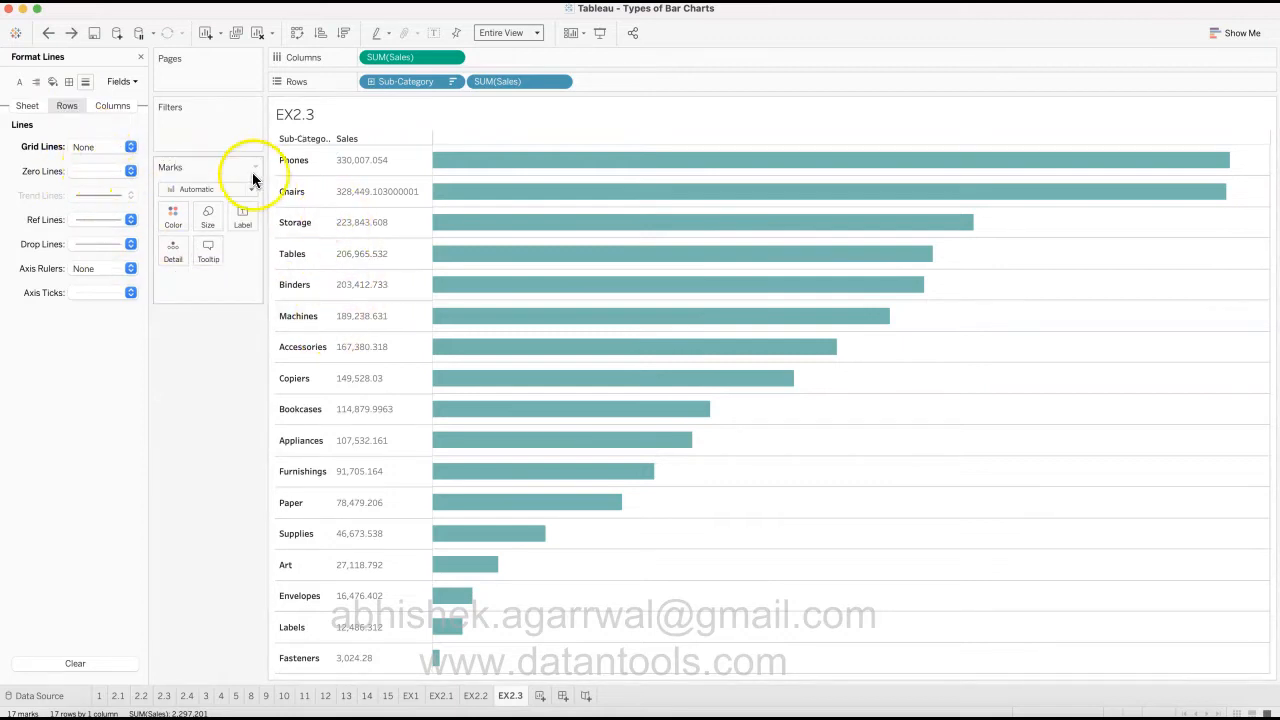
click(68, 88)
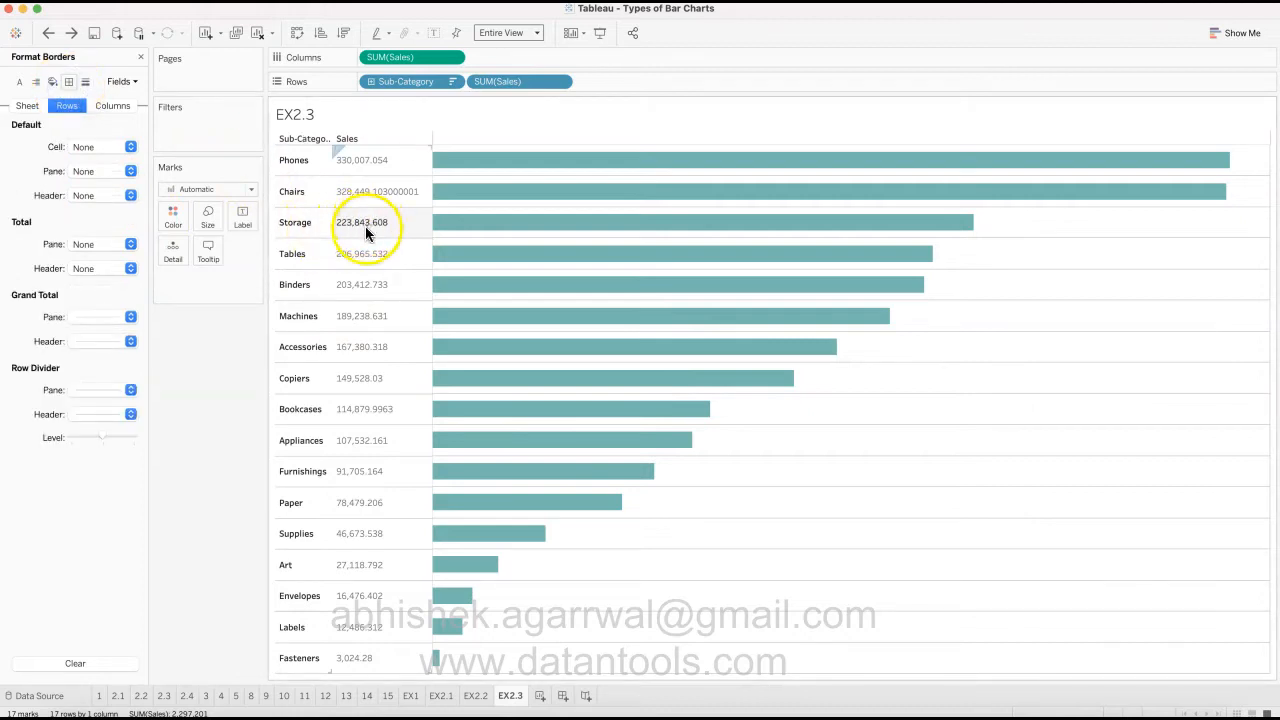
click(63, 108)
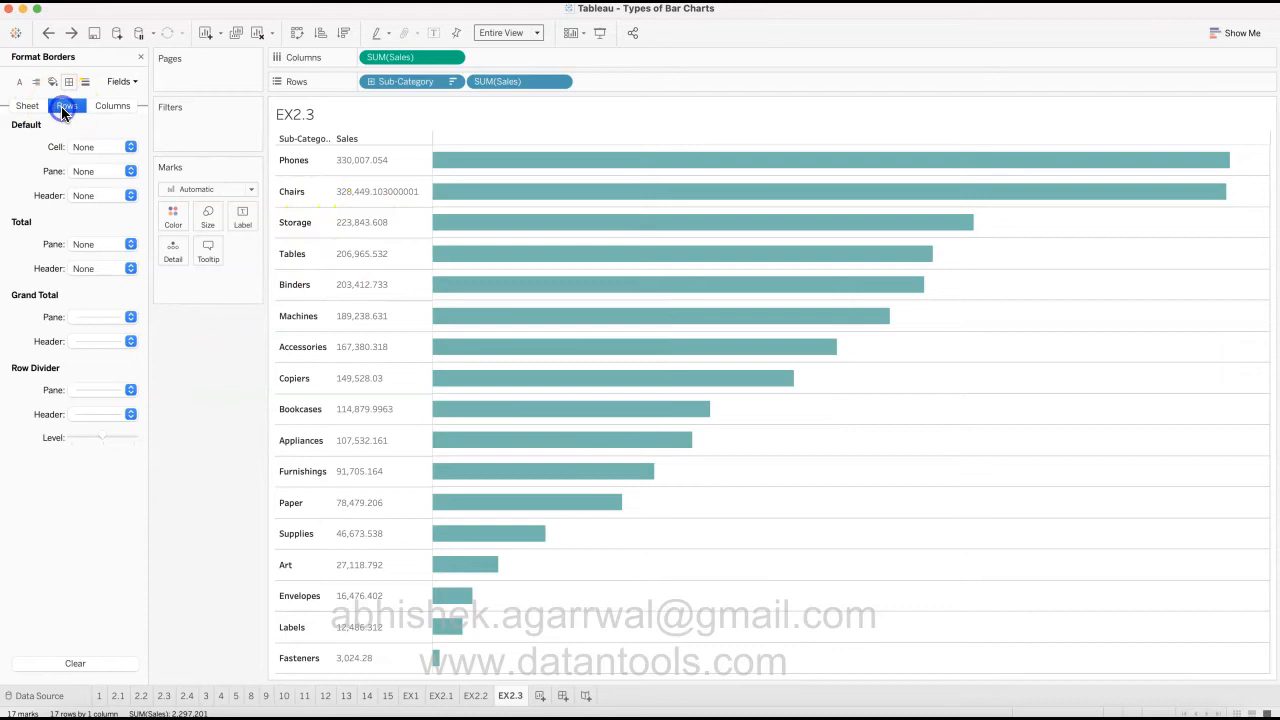
click(90, 390)
click(100, 412)
click(832, 558)
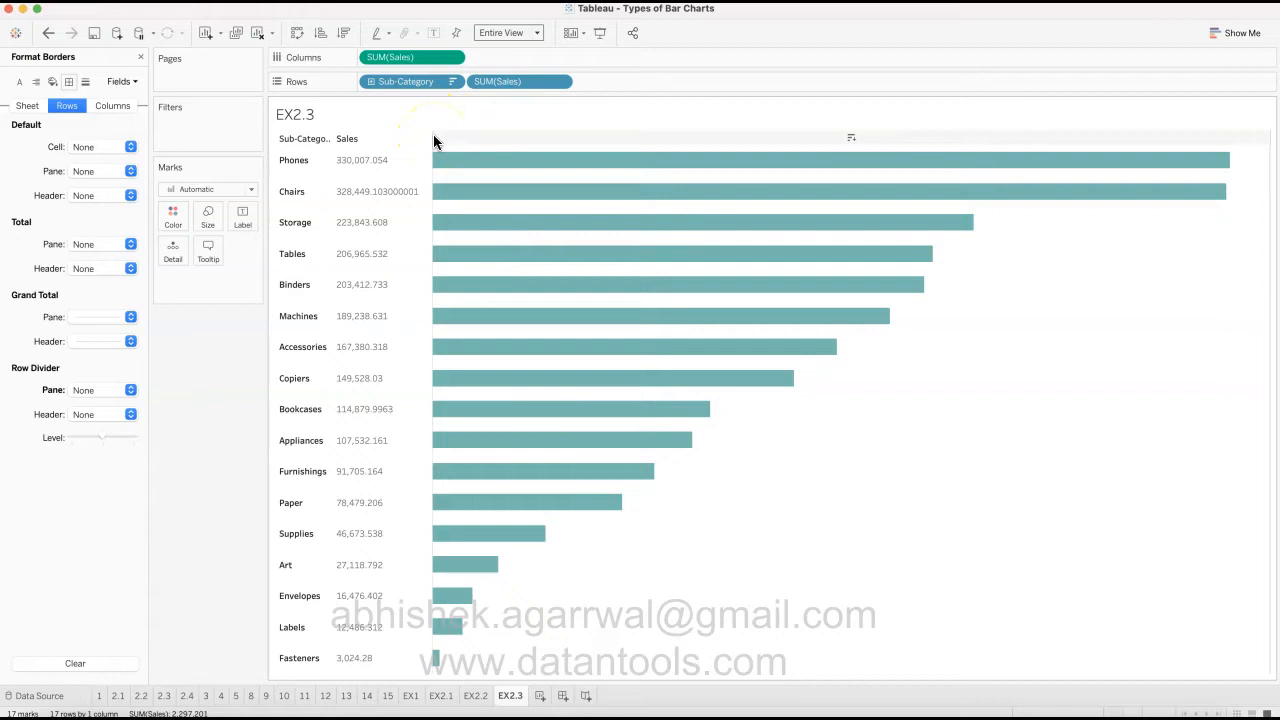
- Set the column zero lines and drop lines of EX2.3 to None
click(86, 83)
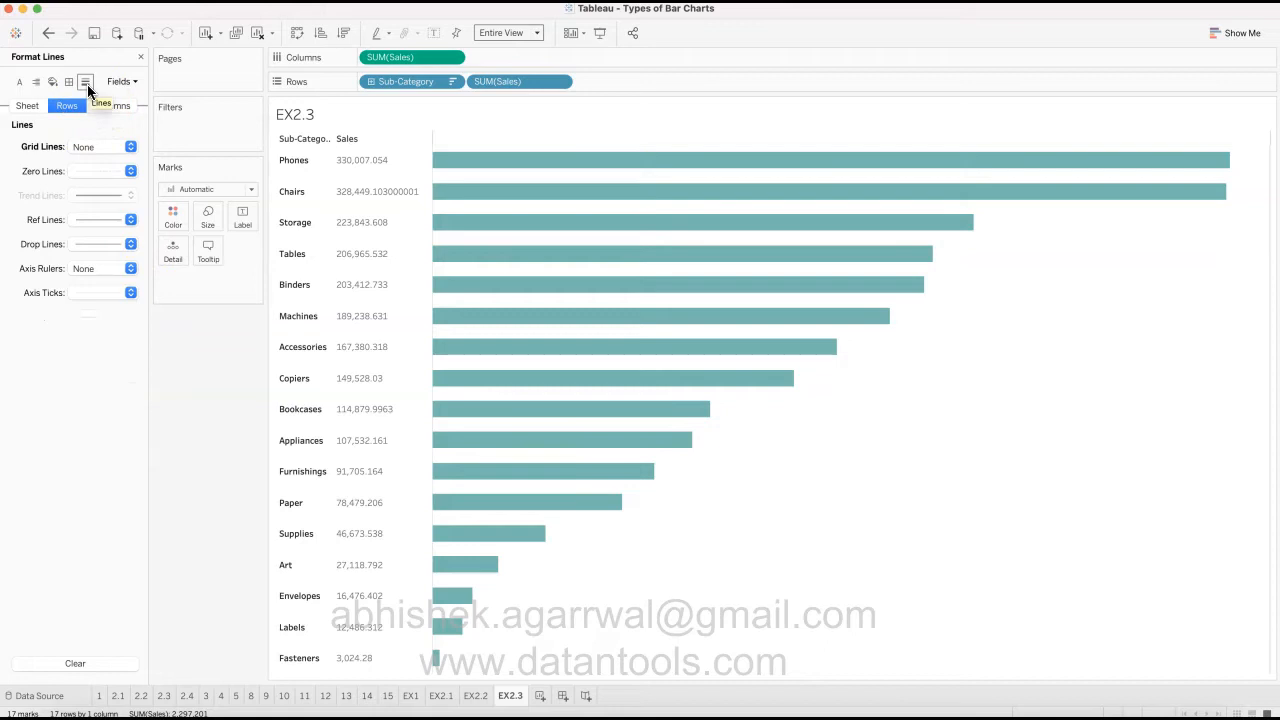
click(113, 105)
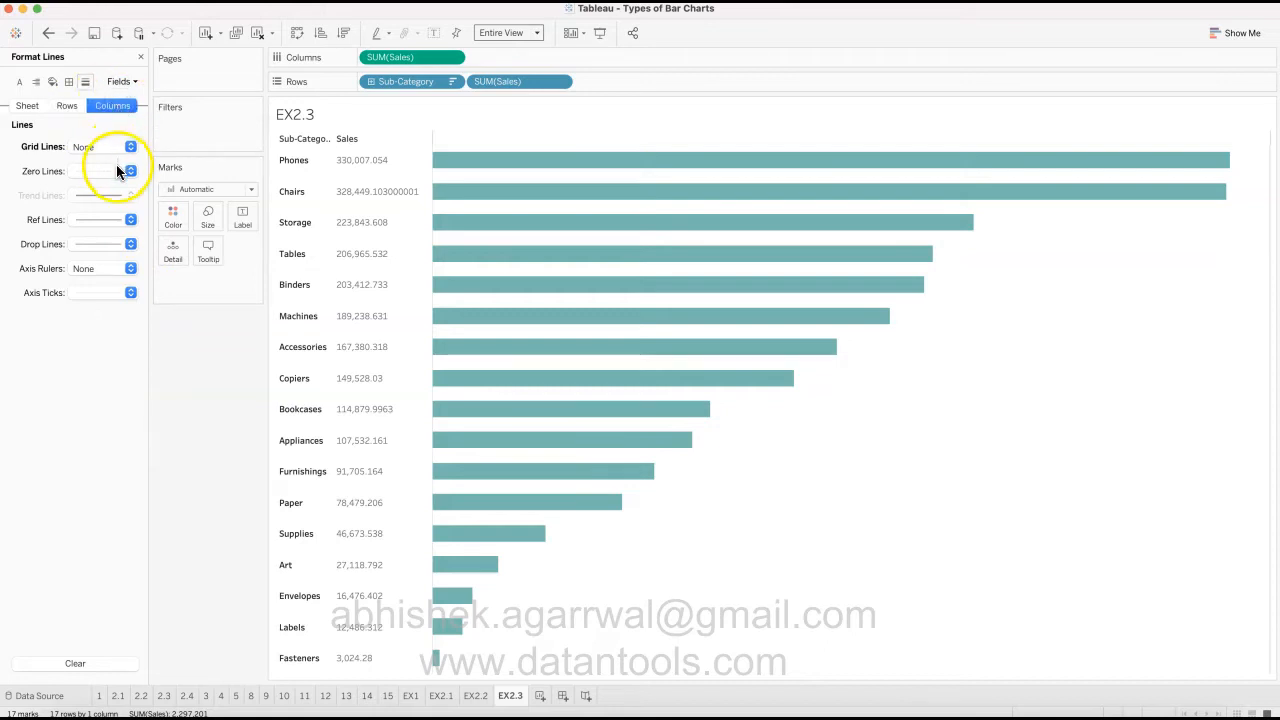
click(116, 166)
click(126, 193)
click(113, 530)
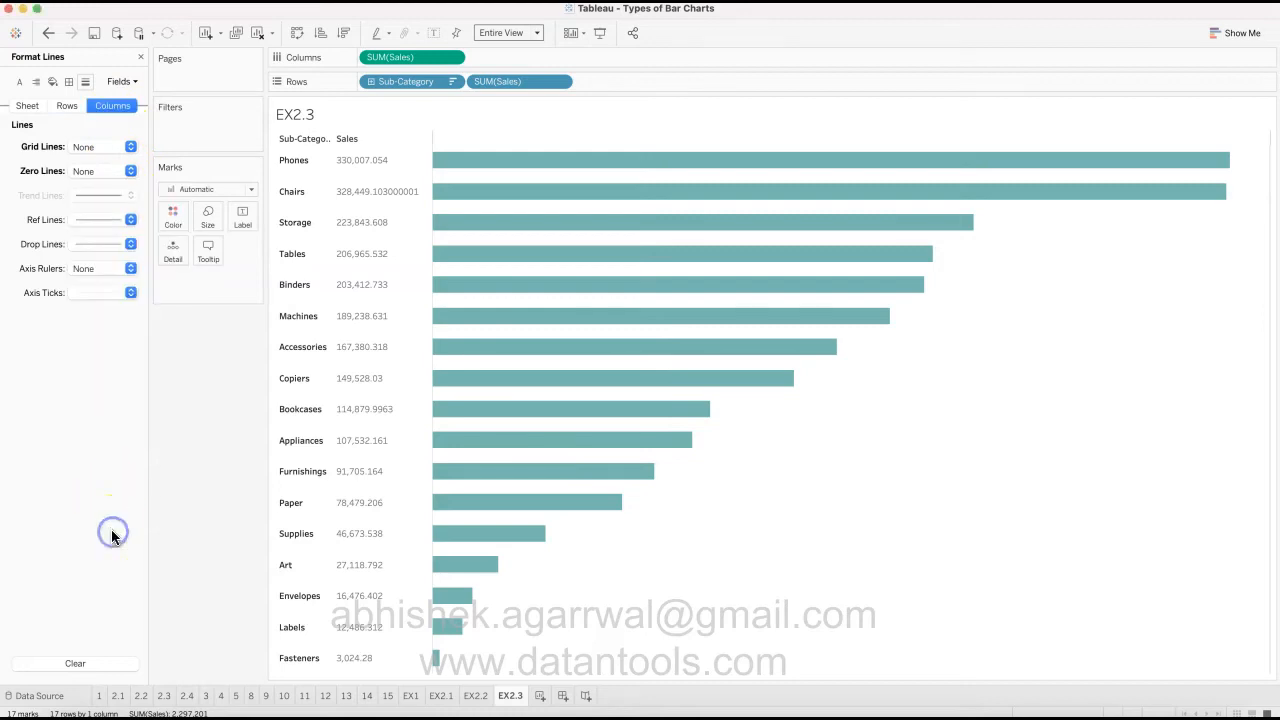
click(108, 244)
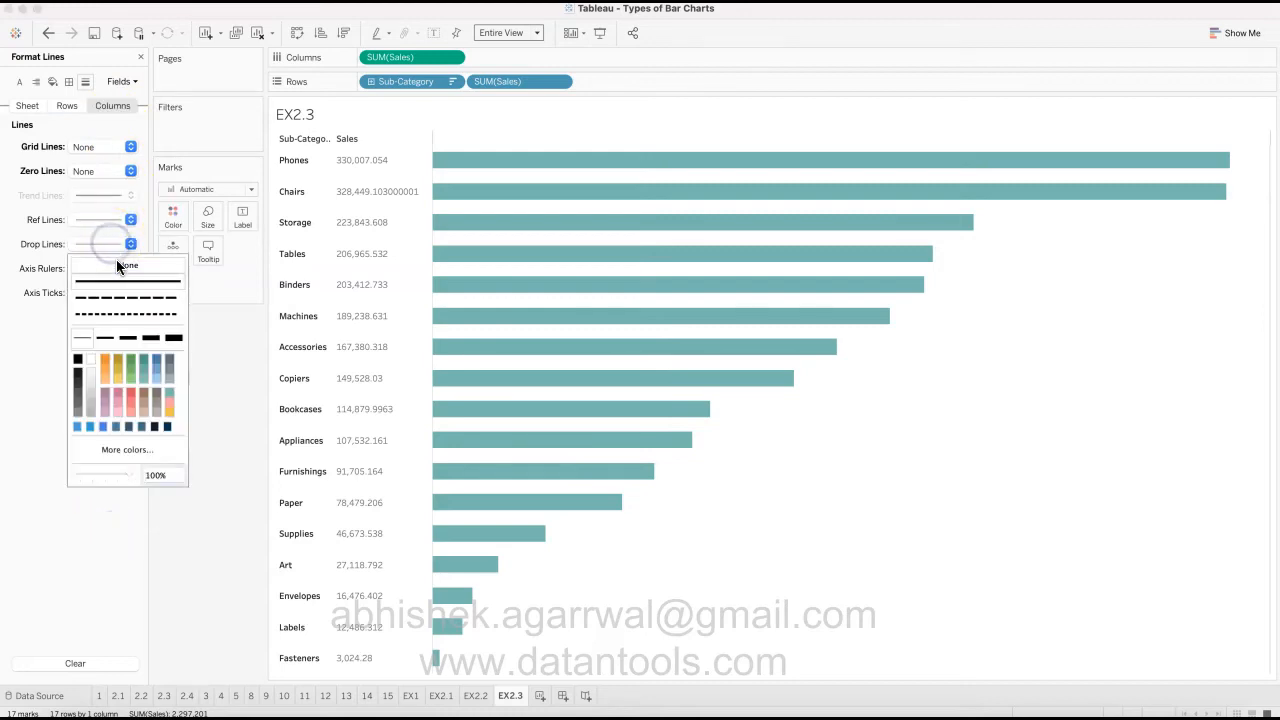
click(118, 264)
click(11, 320)
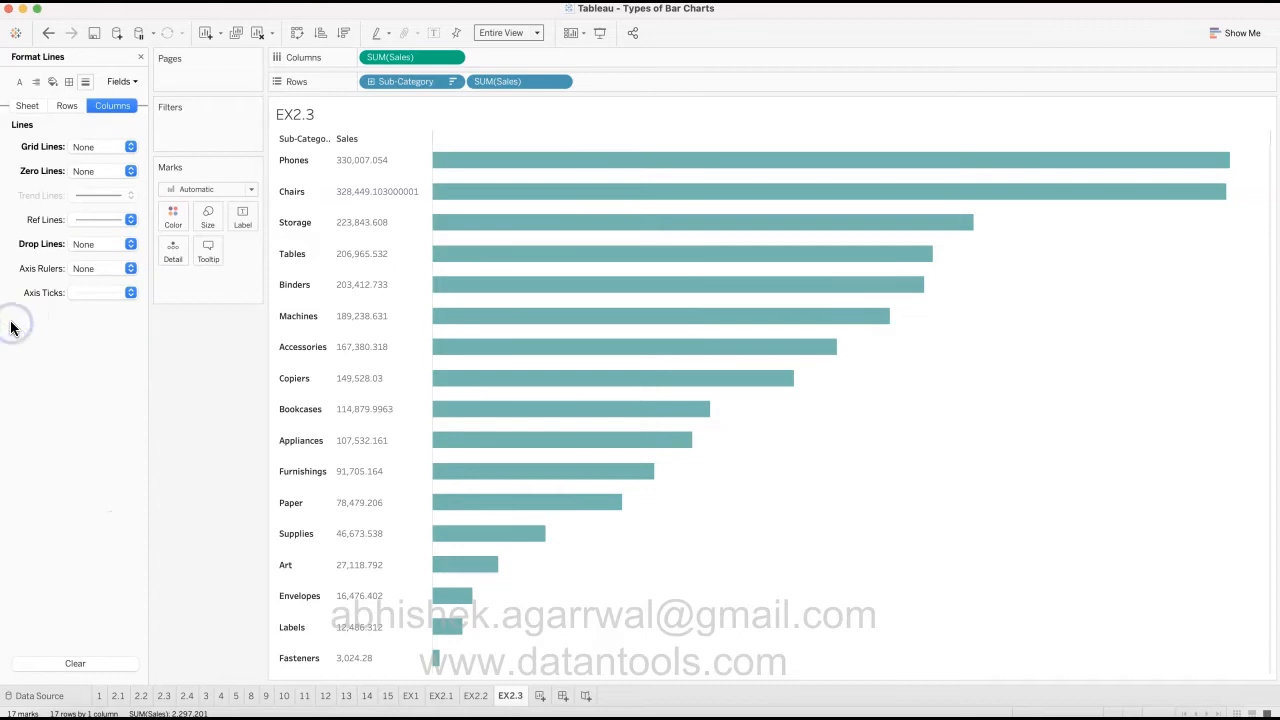
- Set the column divider border of EX2.3 to None
click(68, 82)
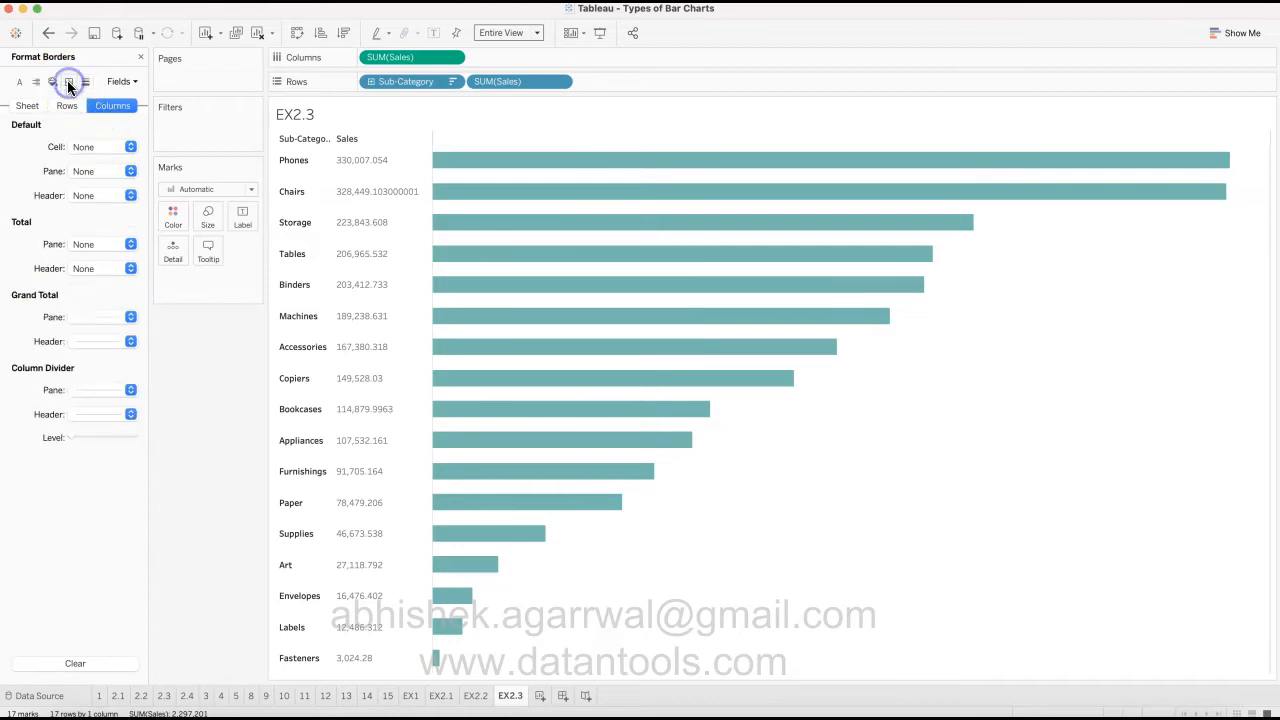
click(92, 389)
click(102, 411)
click(31, 400)
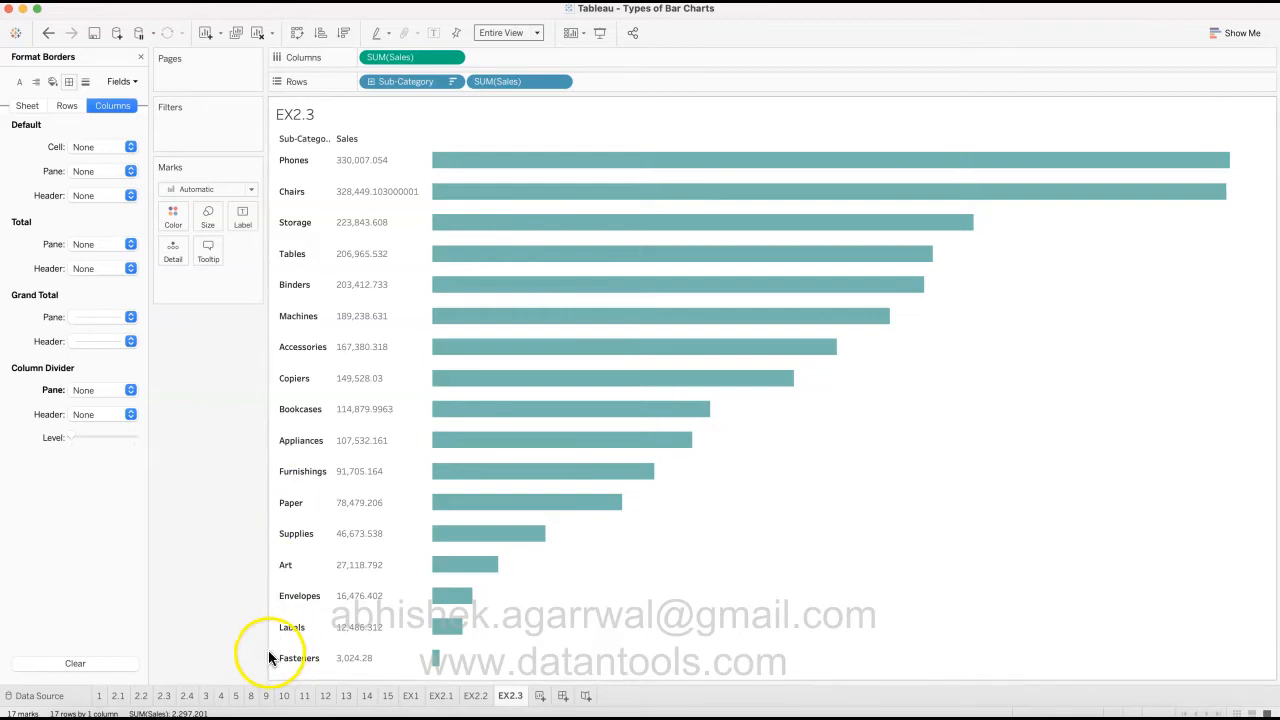
- Compare with reference sheet 2.3 and examine how sheet 2.4 is built, with the data fields shown
click(168, 700)
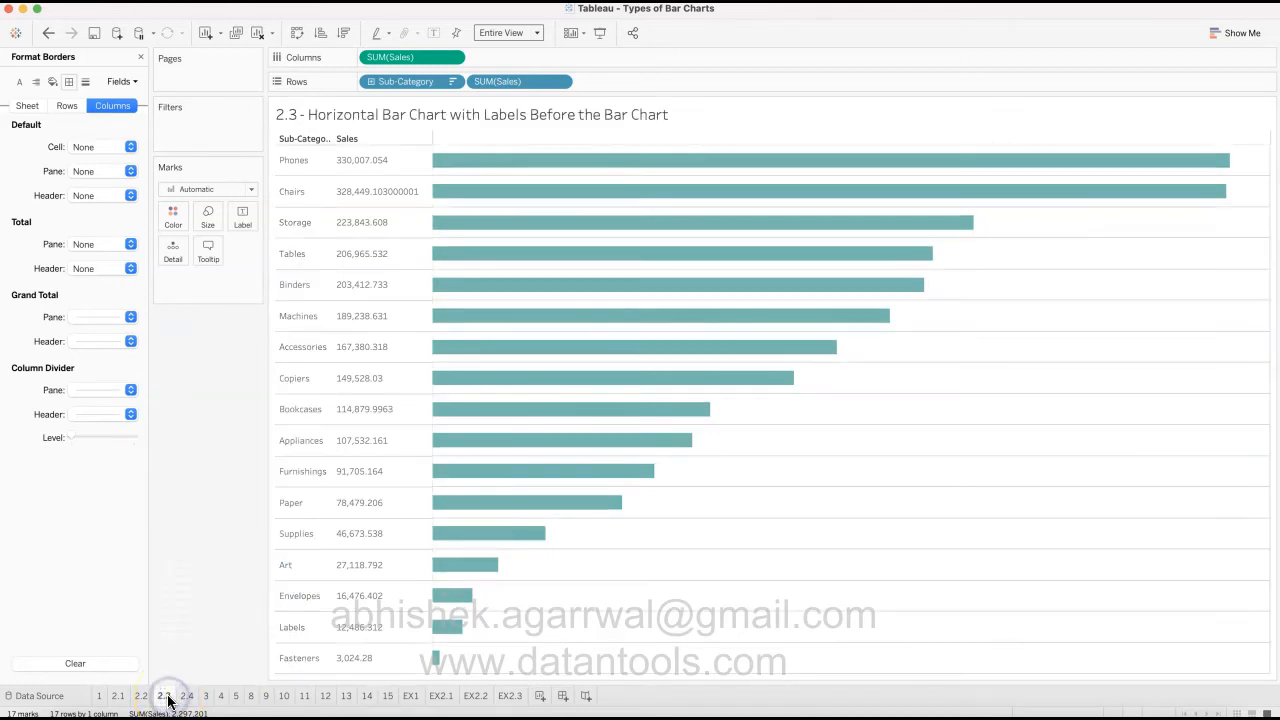
click(186, 698)
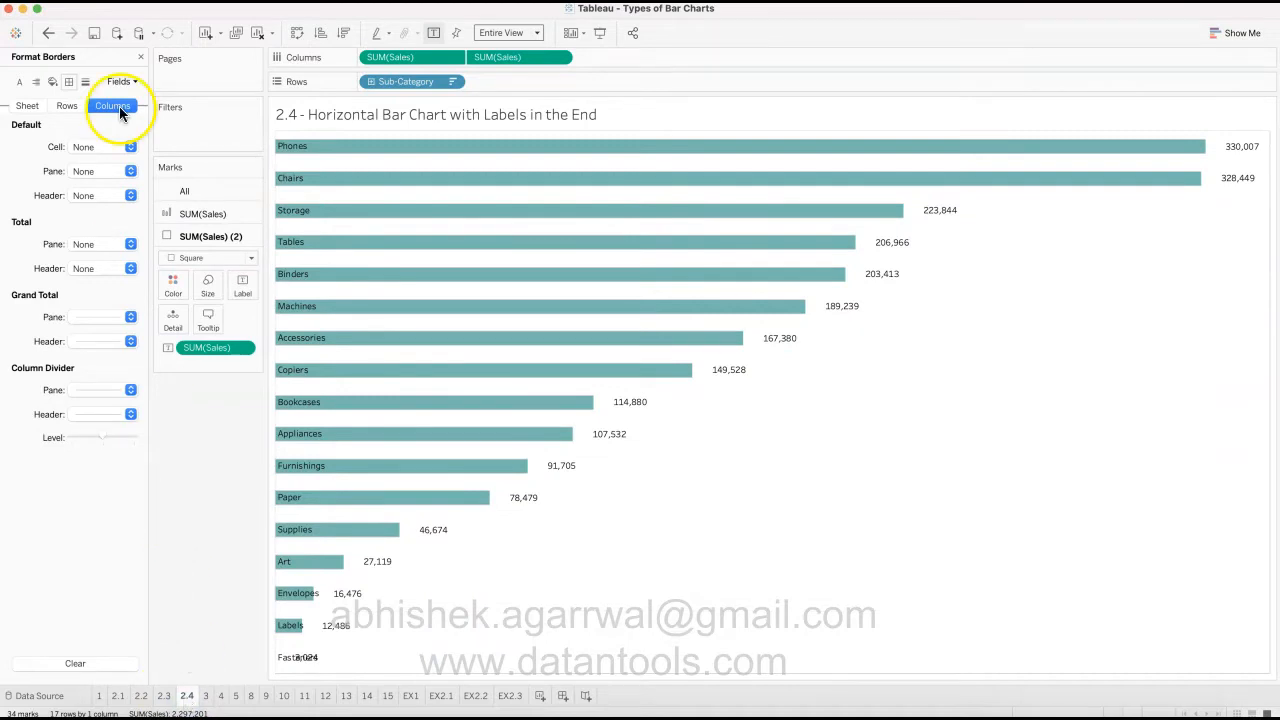
click(140, 58)
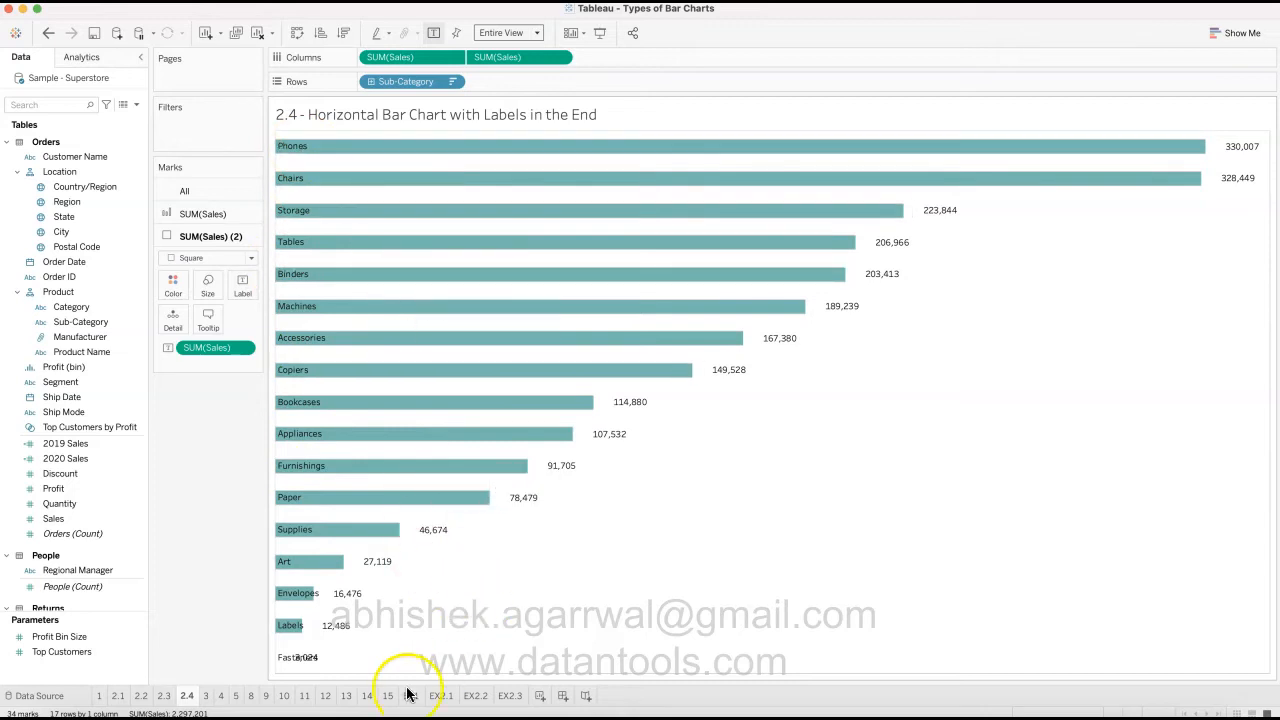
- Duplicate sheet EX2.2, place the copy after EX2.3 and rename it EX2.4
click(510, 695)
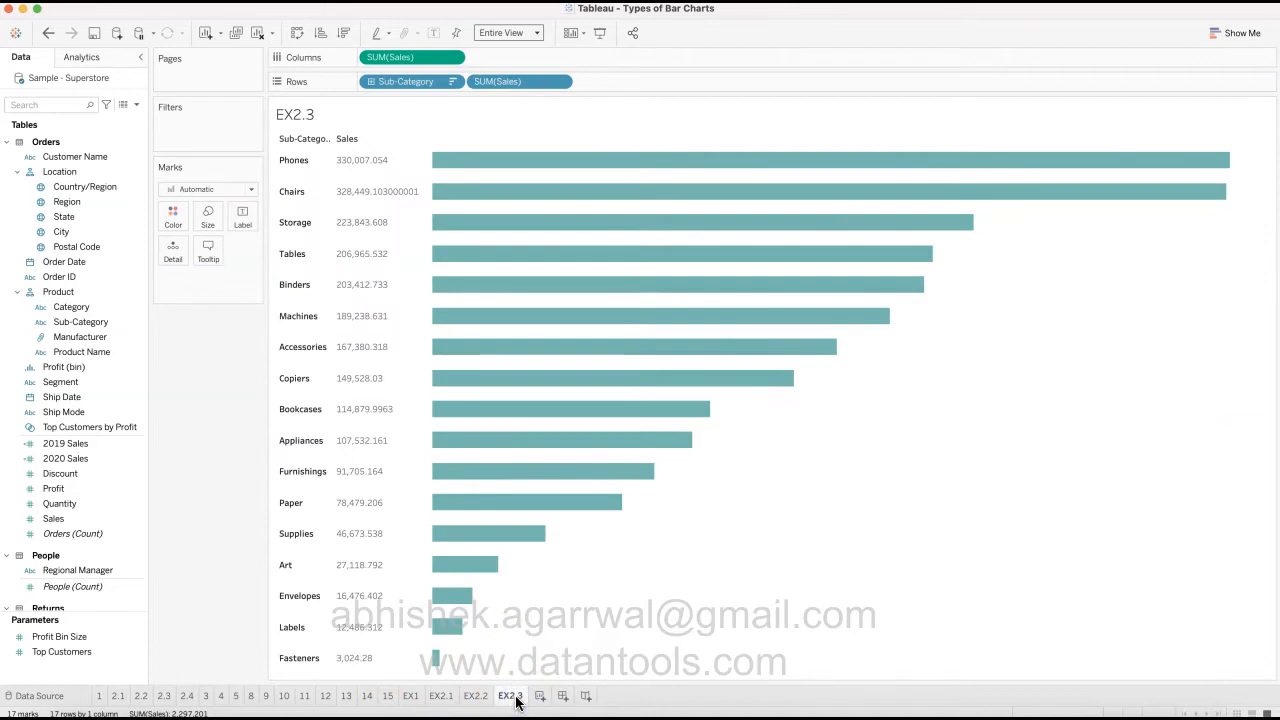
click(476, 695)
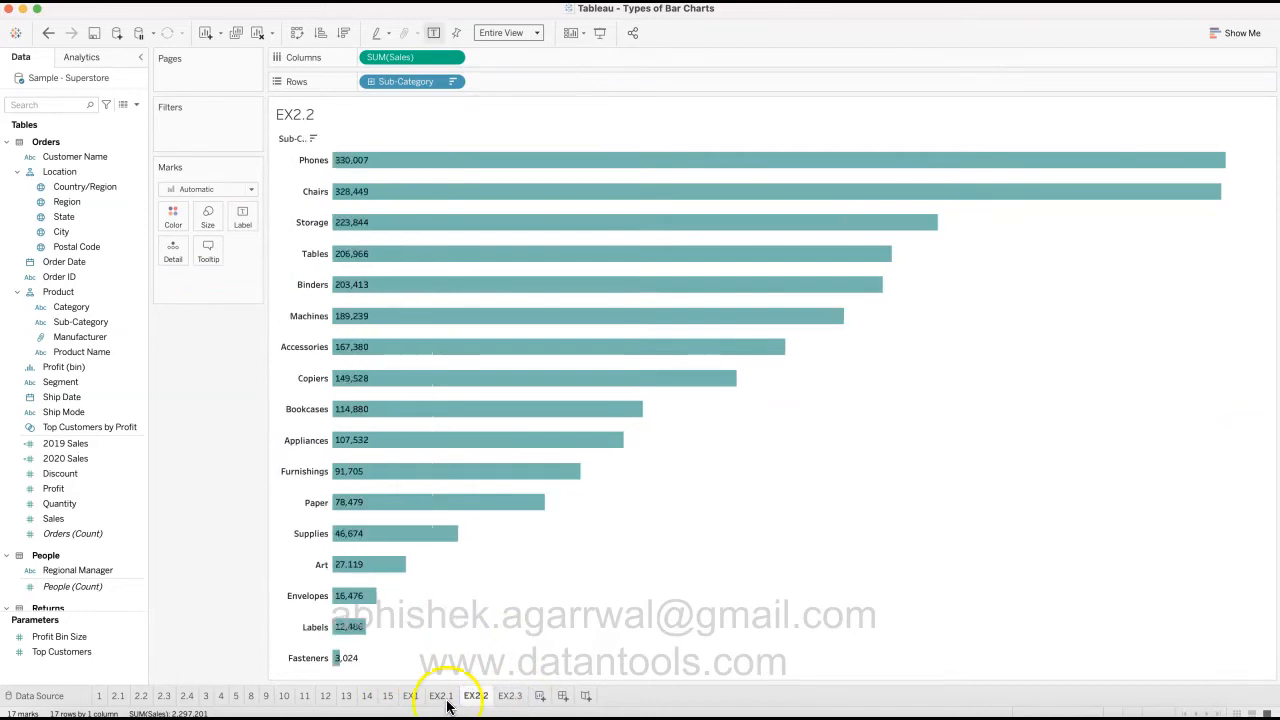
right_click(476, 697)
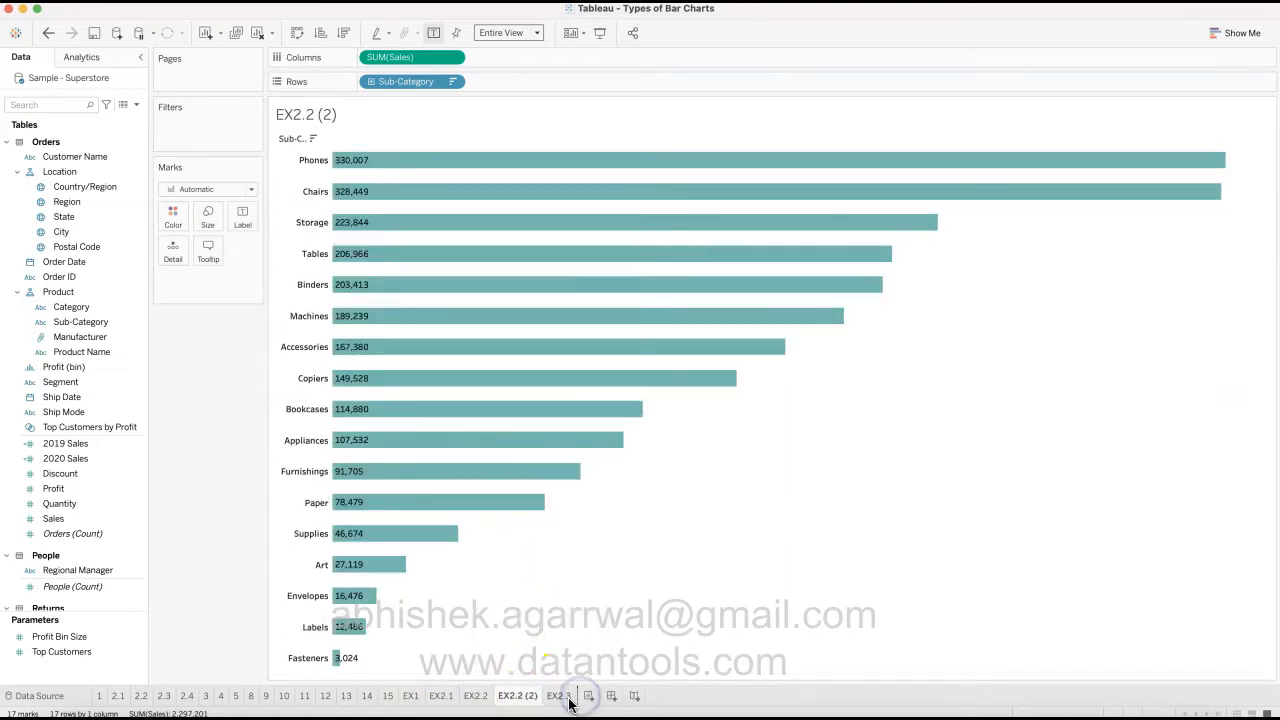
drag(562, 698, 573, 698)
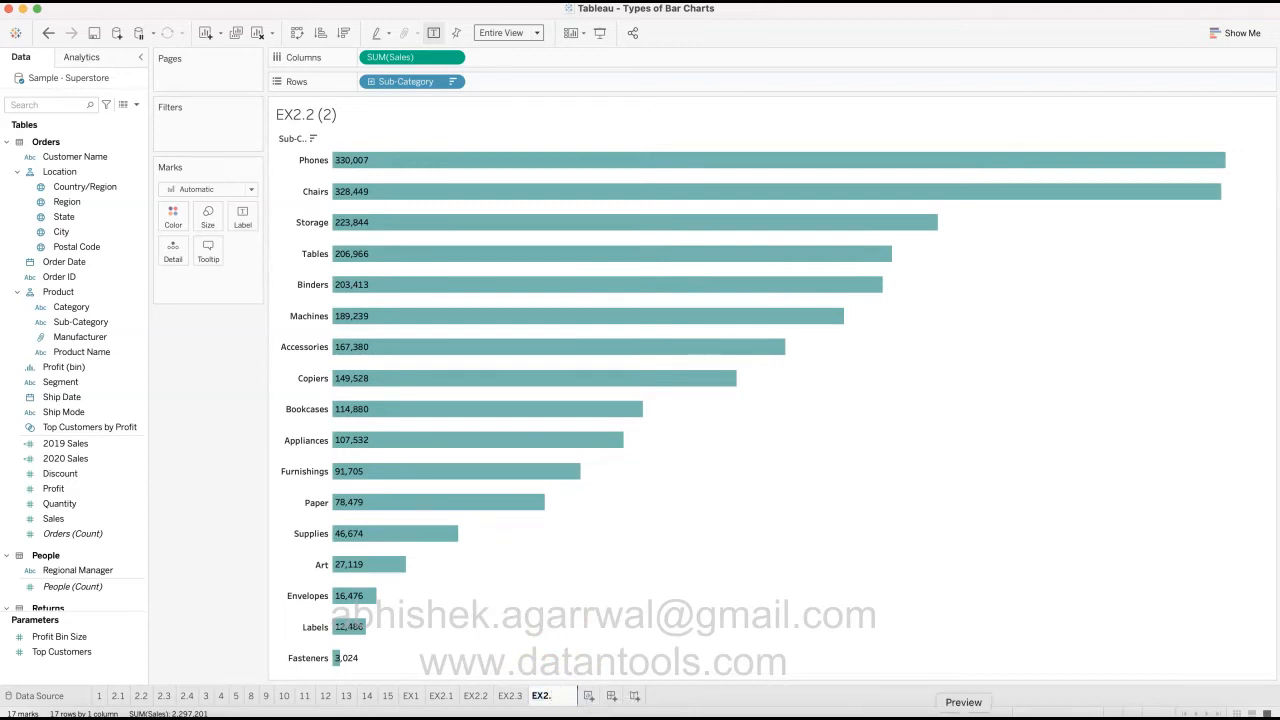
key(Return)
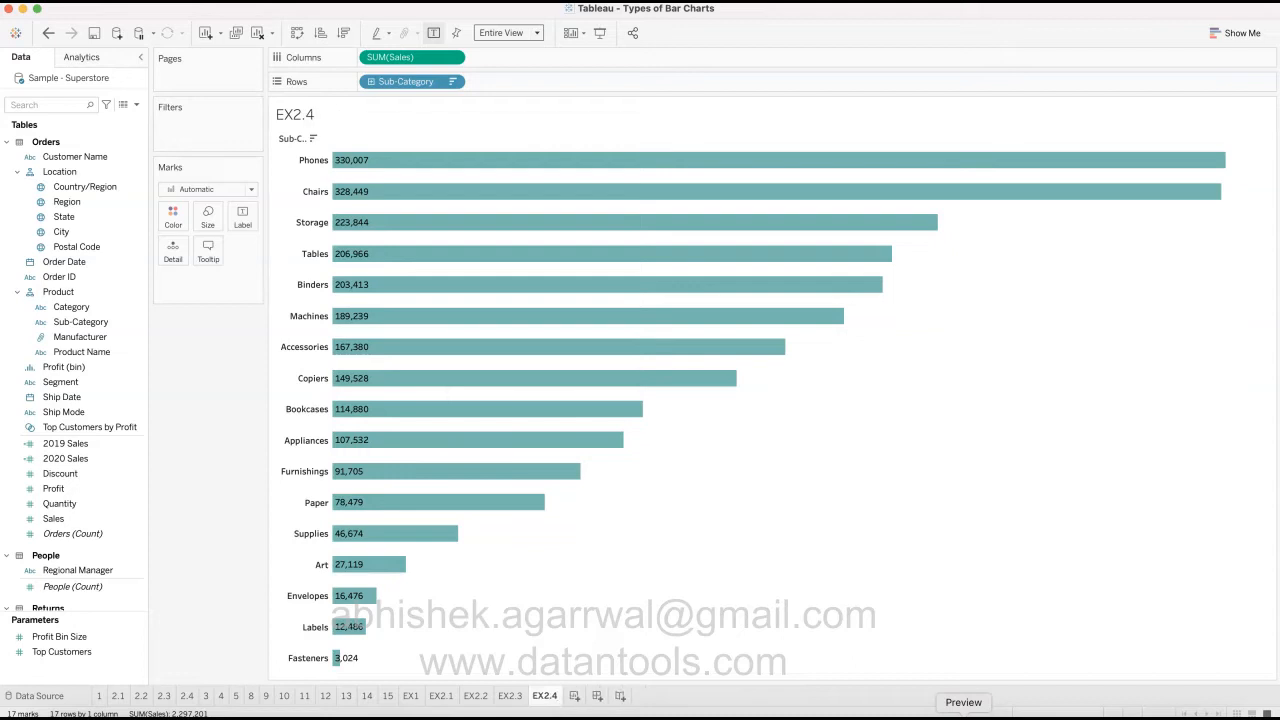
- Set the horizontal alignment of the mark labels on EX2.4 to Right
click(240, 217)
click(343, 327)
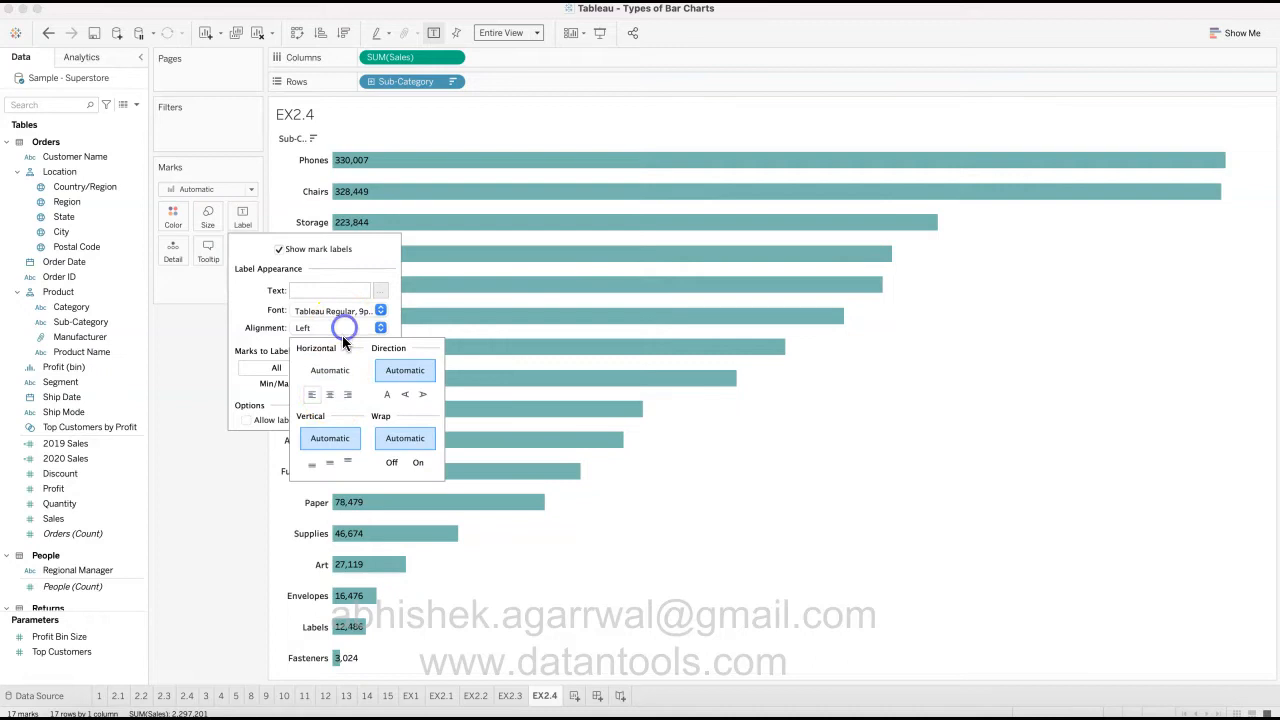
click(345, 397)
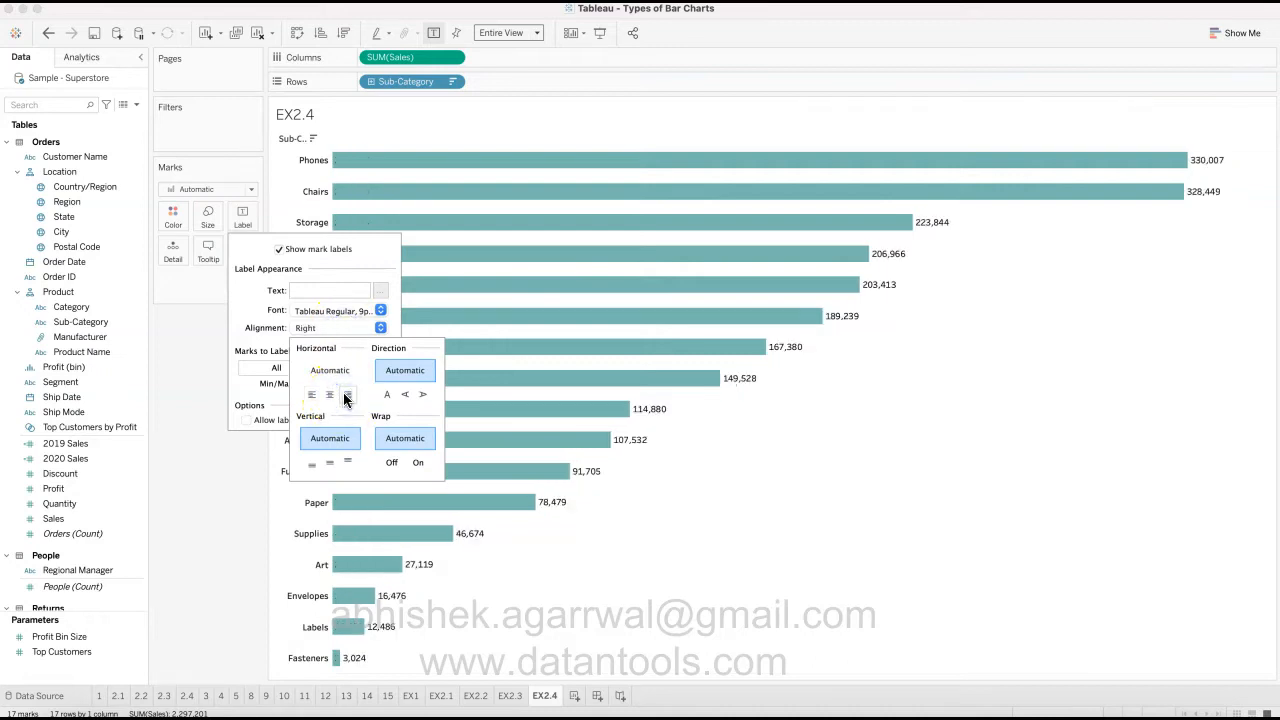
click(214, 534)
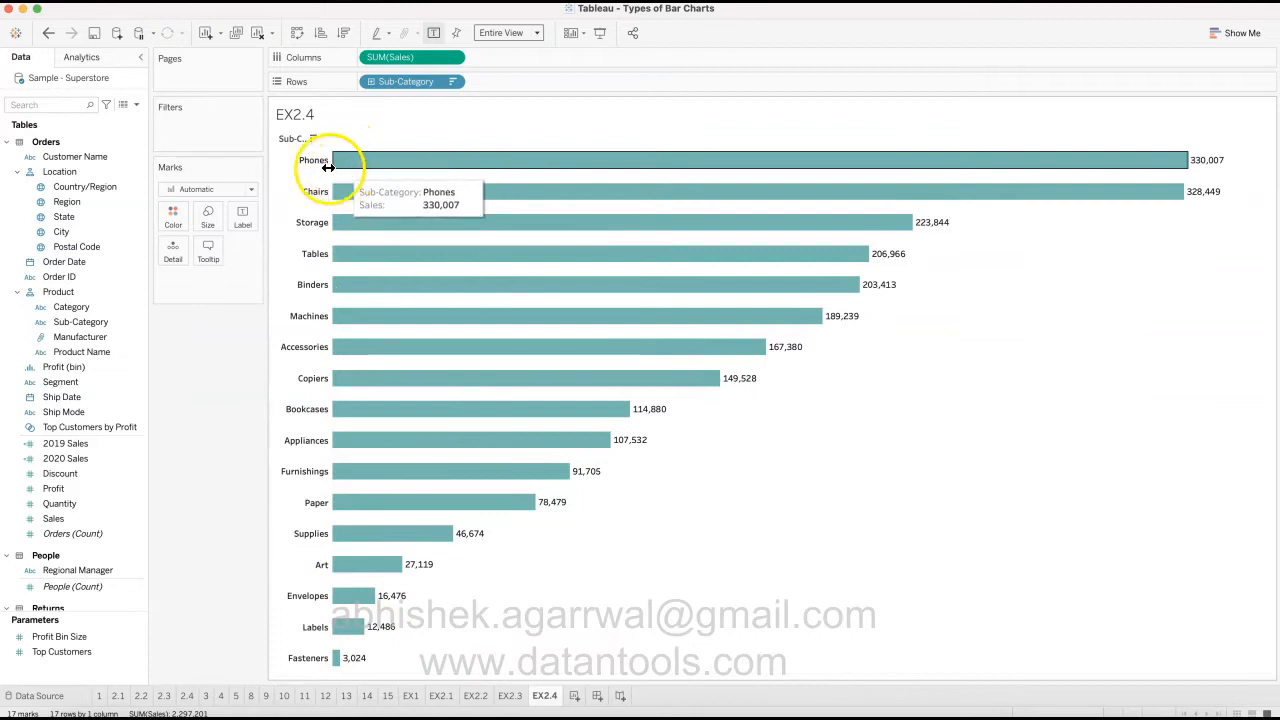
- Add a second SUM(Sales) to Columns on EX2.4 and turn off mark labels for the first SUM(Sales)
mouse_move(343, 172)
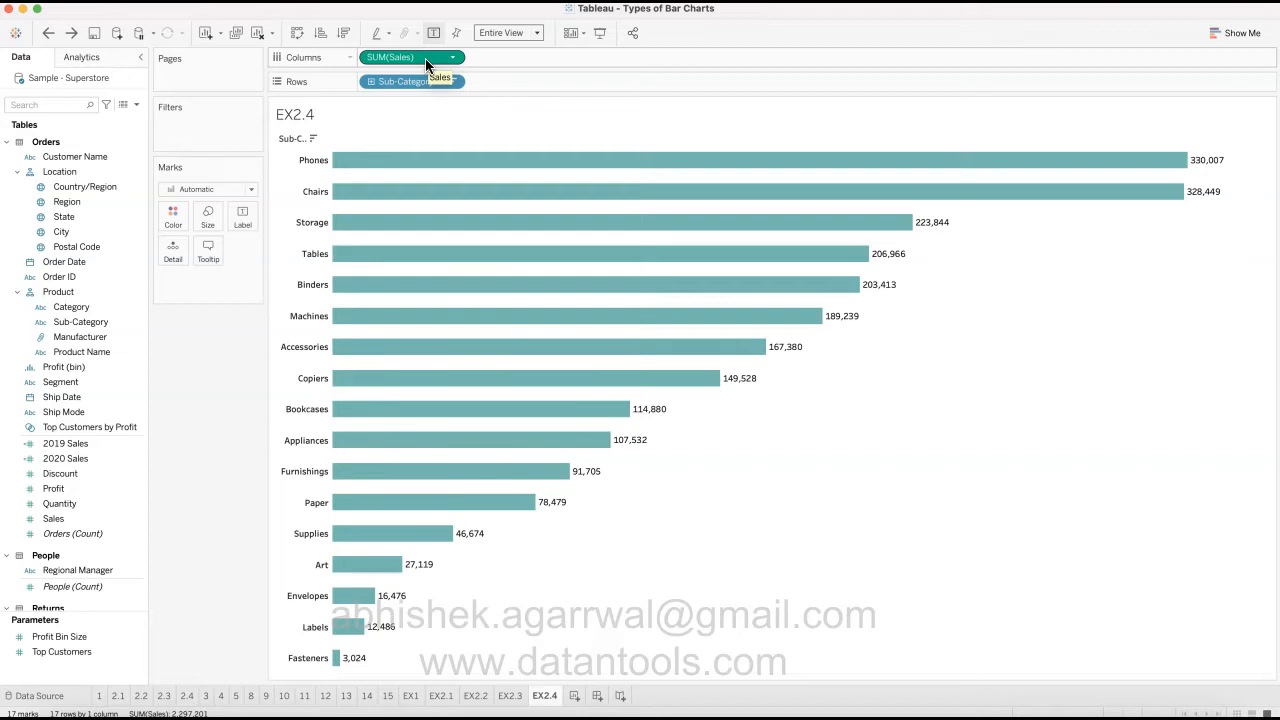
drag(425, 58, 538, 60)
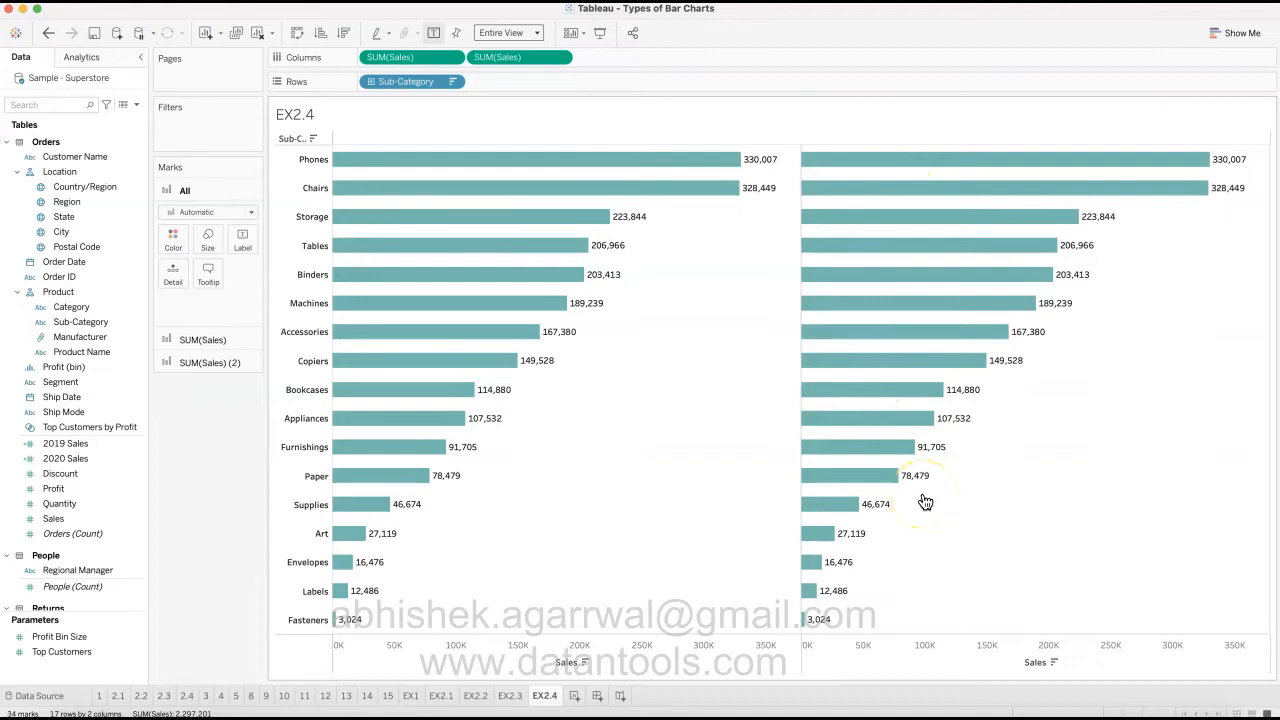
click(236, 340)
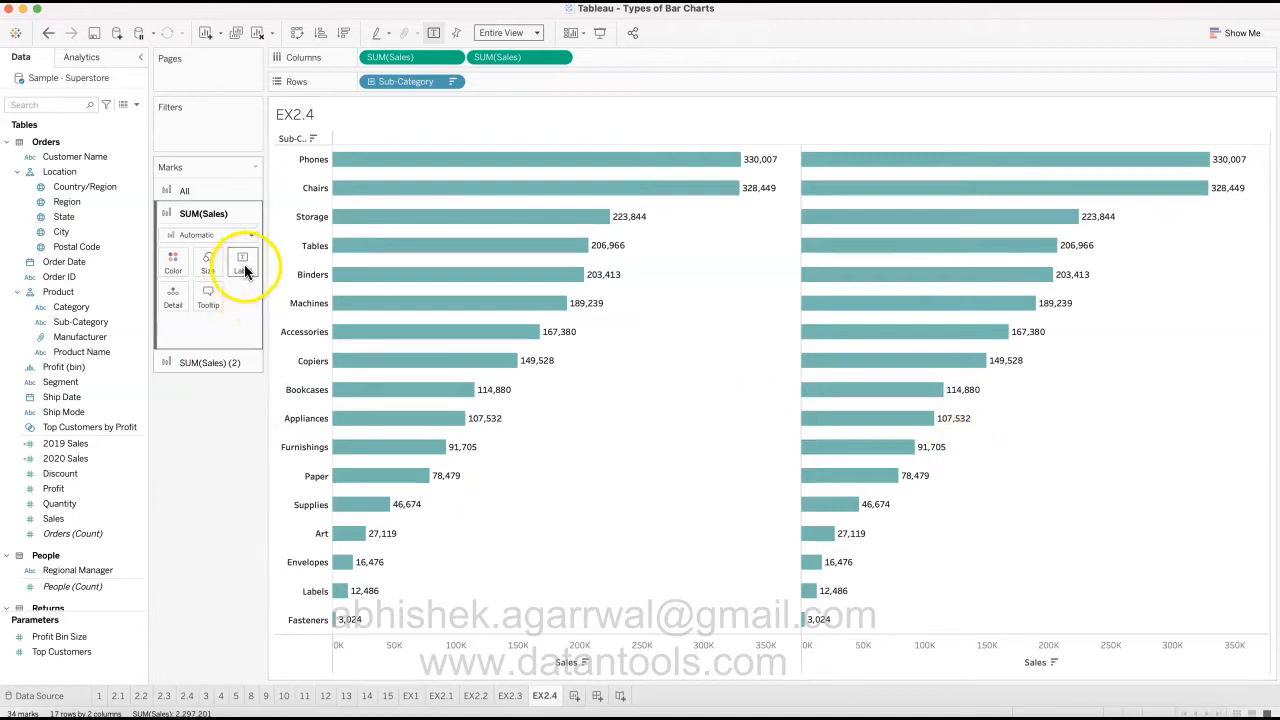
click(125, 474)
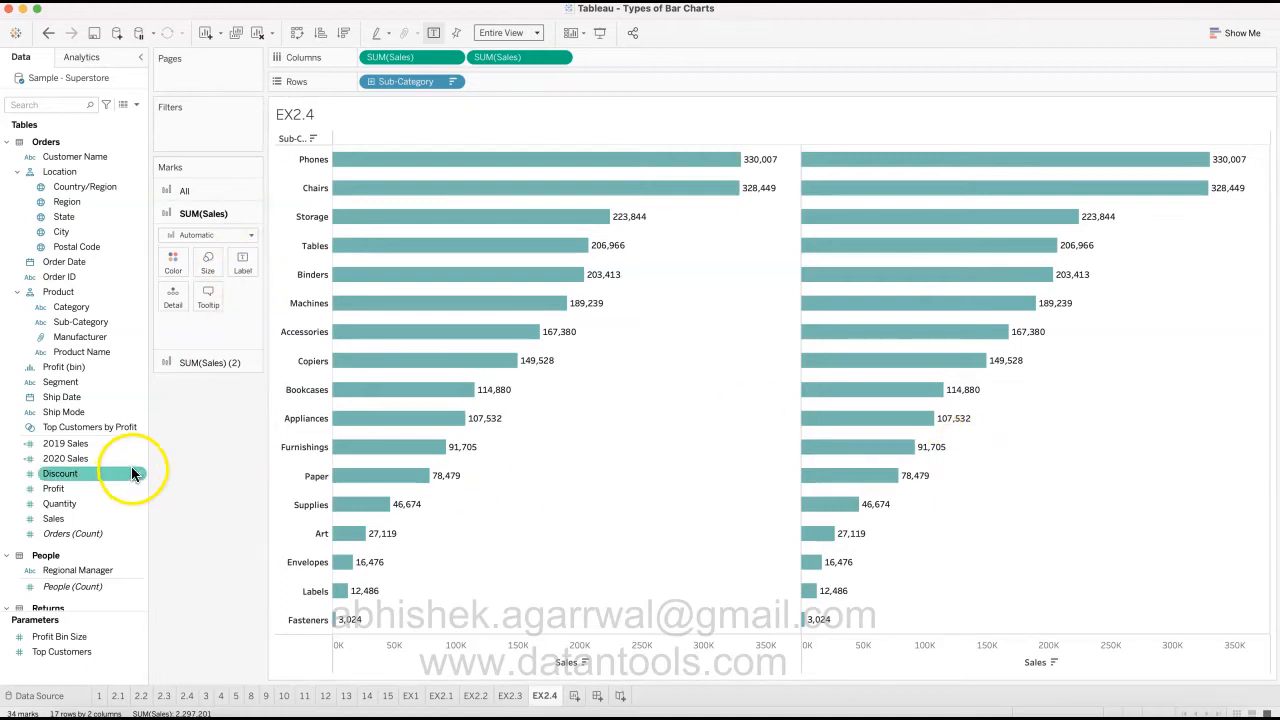
click(105, 336)
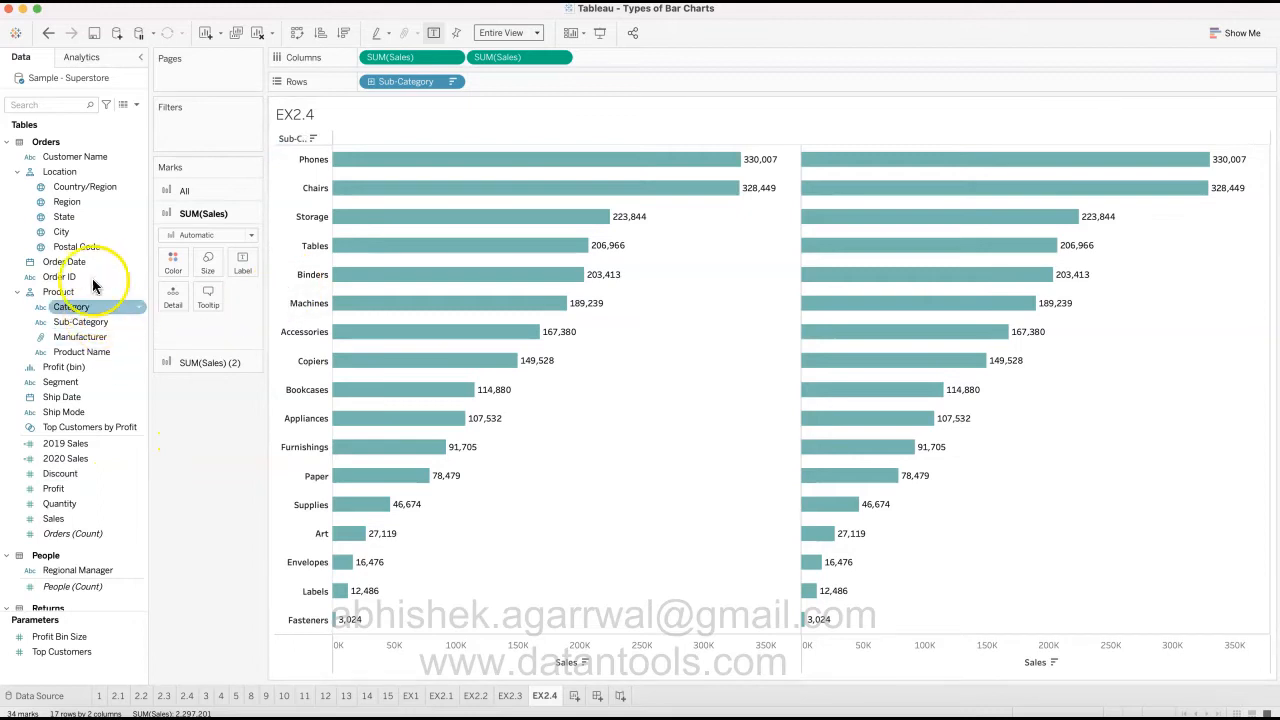
click(240, 265)
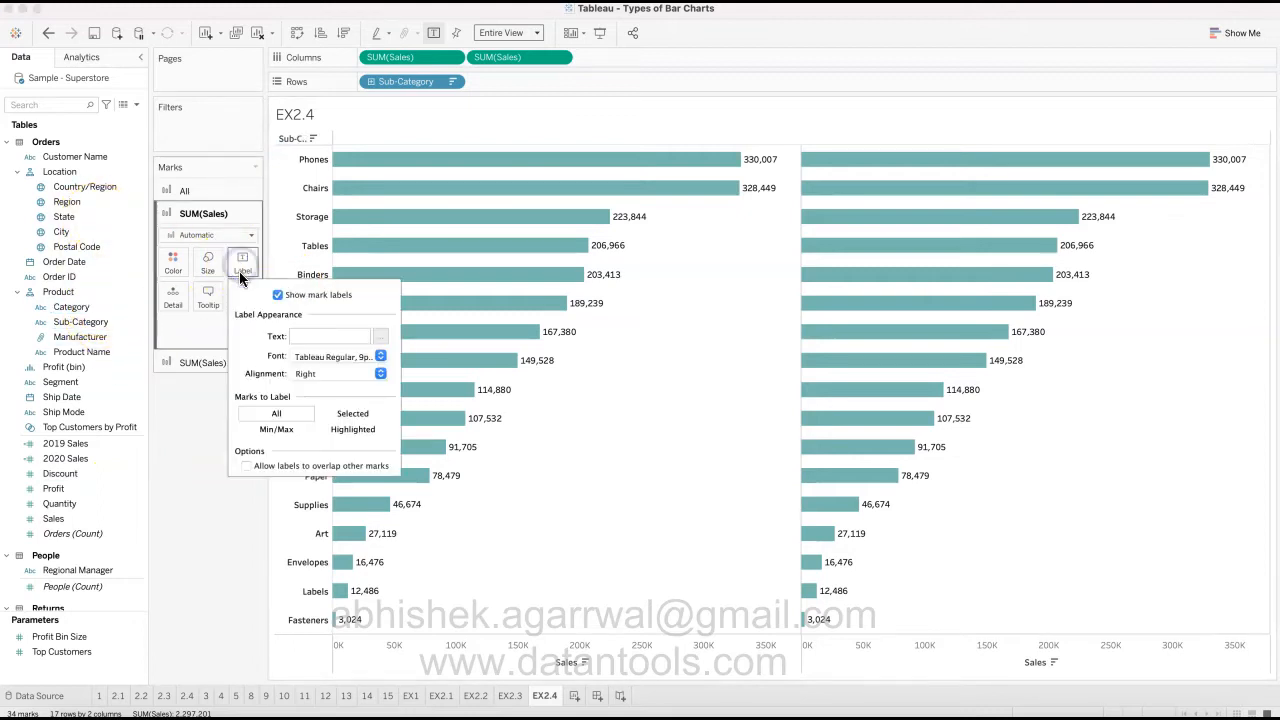
click(277, 294)
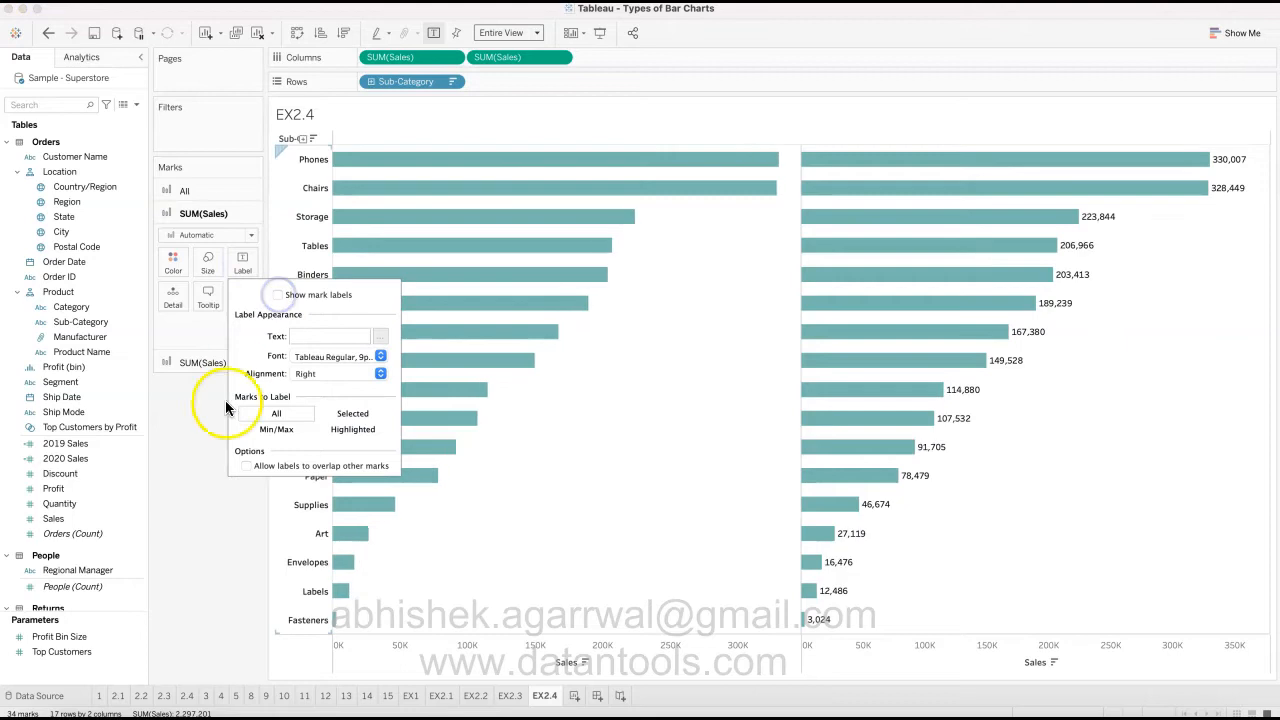
click(188, 476)
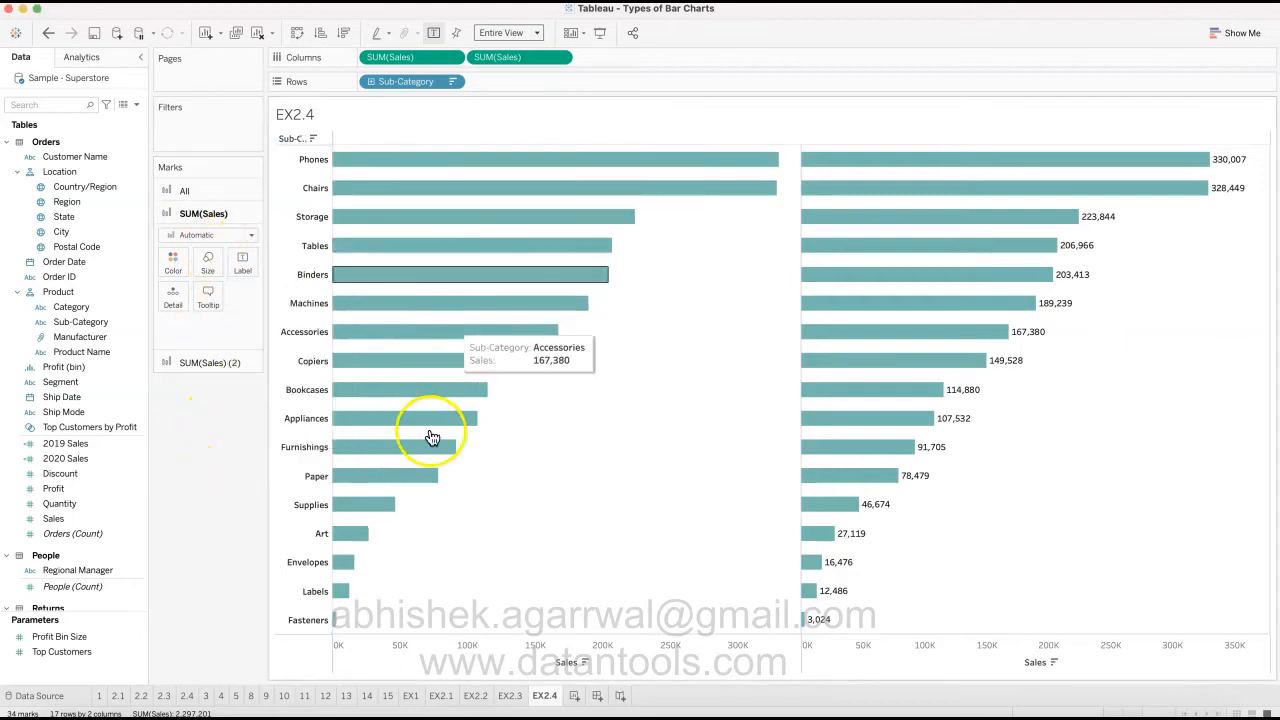
- Label the bars of the first SUM(Sales) with the Sub-Category field
click(228, 364)
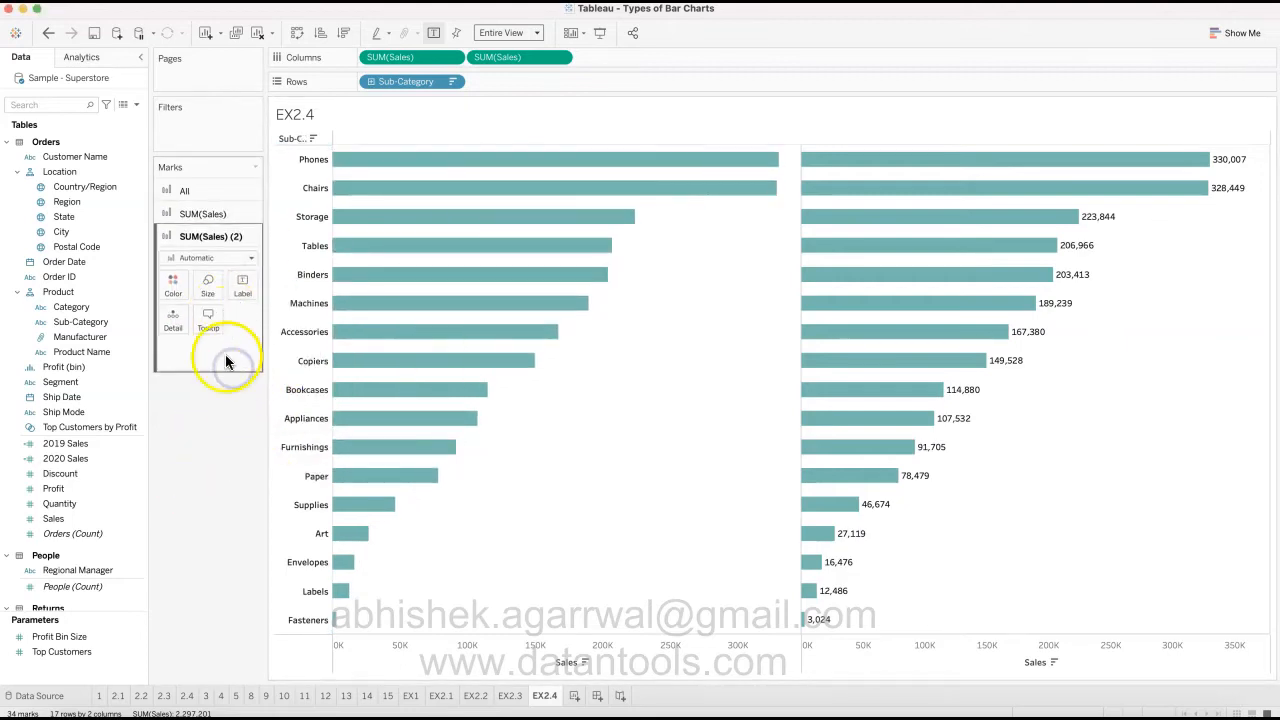
click(224, 218)
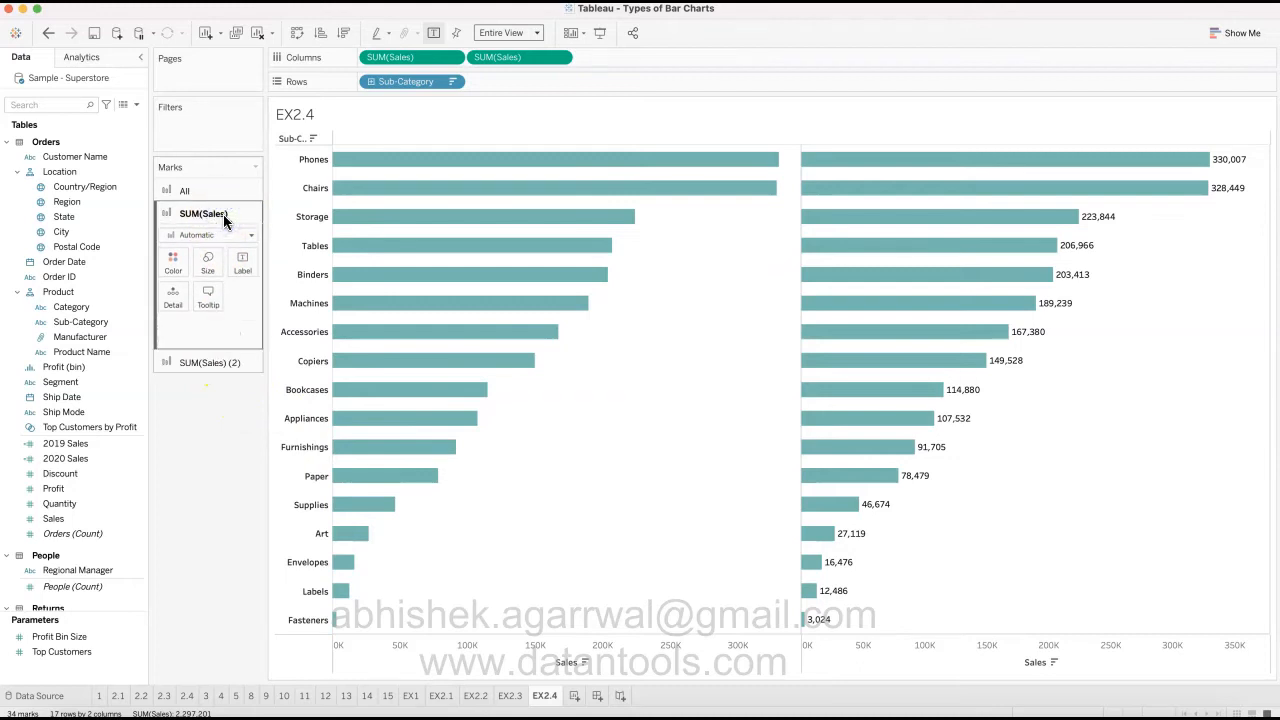
click(89, 322)
drag(89, 322, 242, 261)
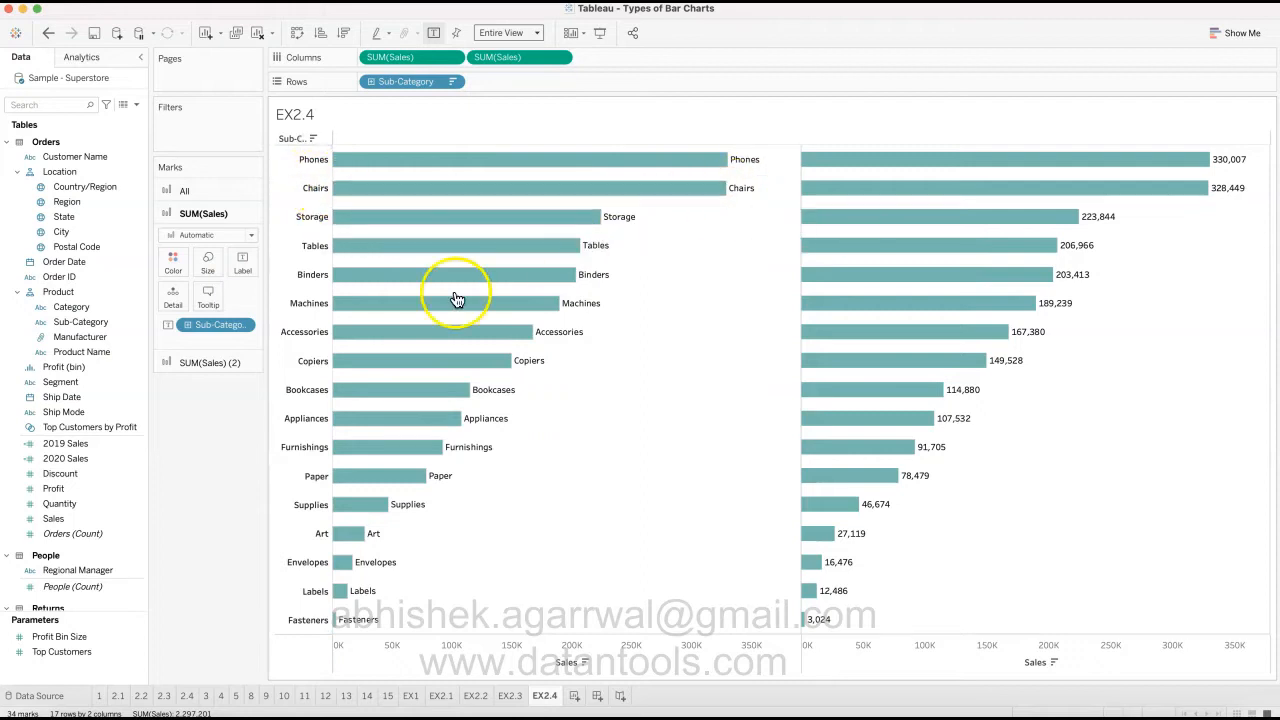
- Set the horizontal alignment of the Sub-Category labels on the first SUM(Sales) bars to Left
click(242, 262)
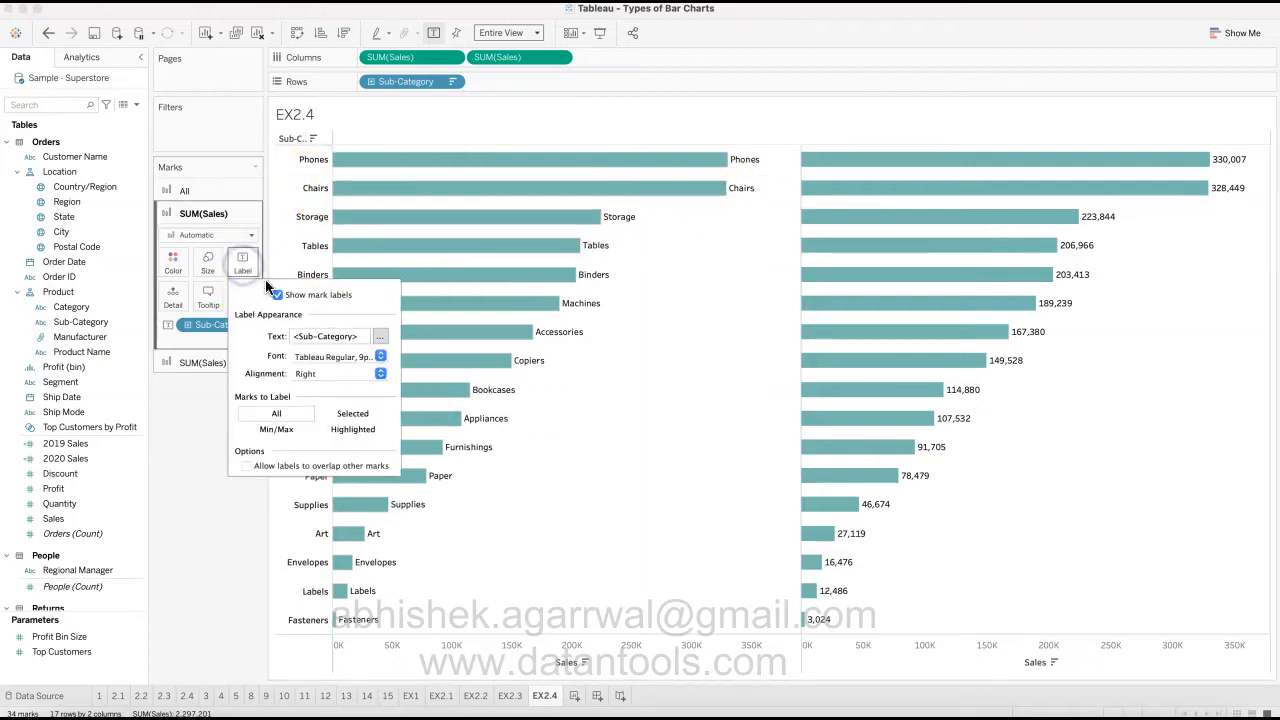
click(338, 356)
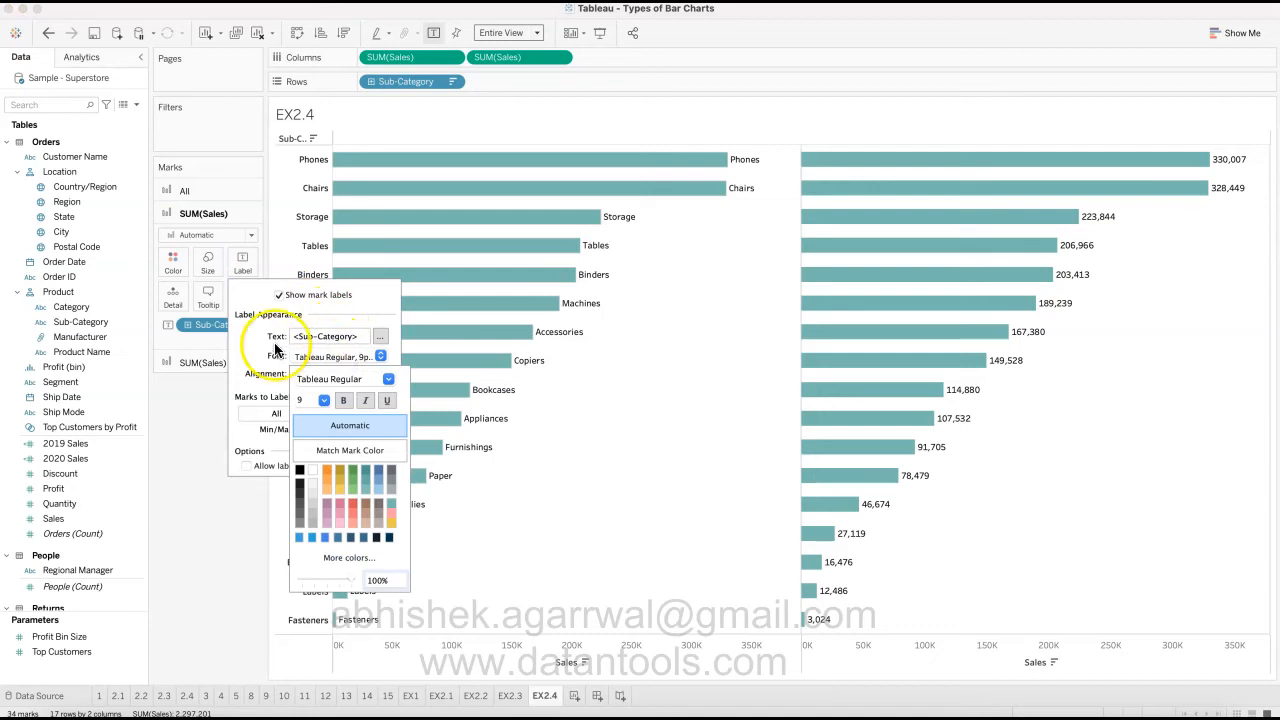
click(278, 348)
click(322, 373)
click(311, 440)
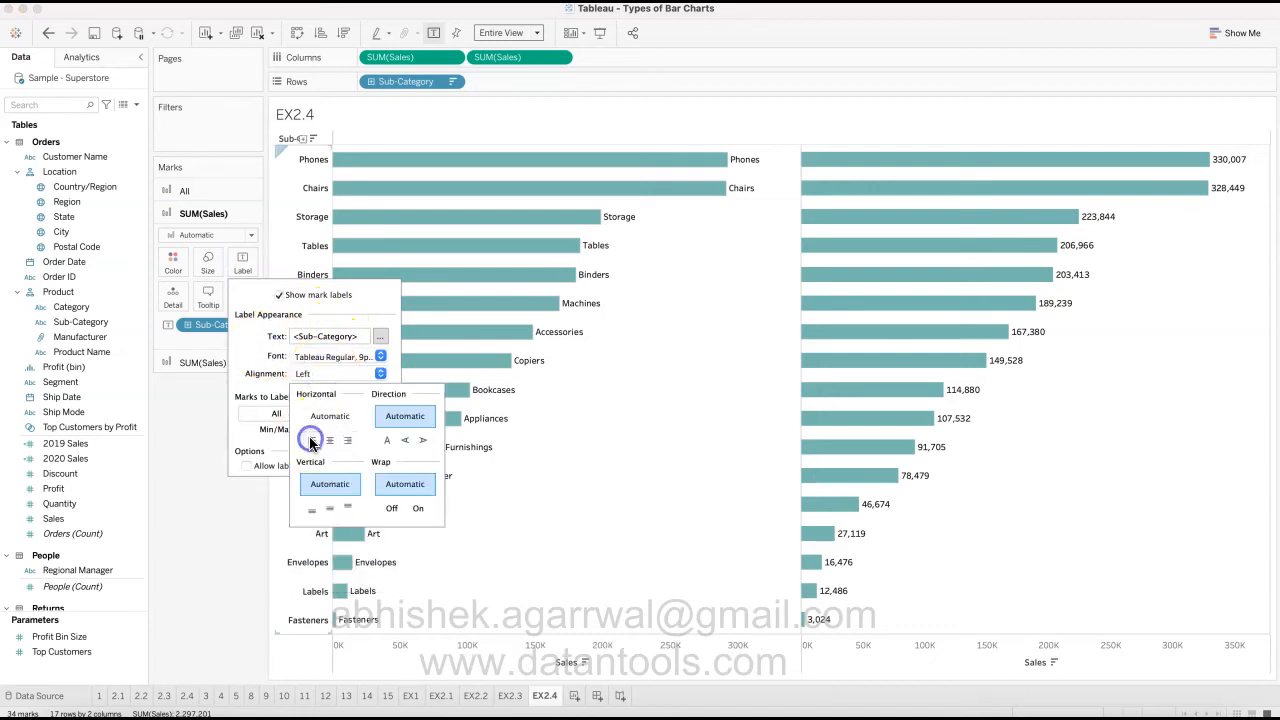
click(224, 482)
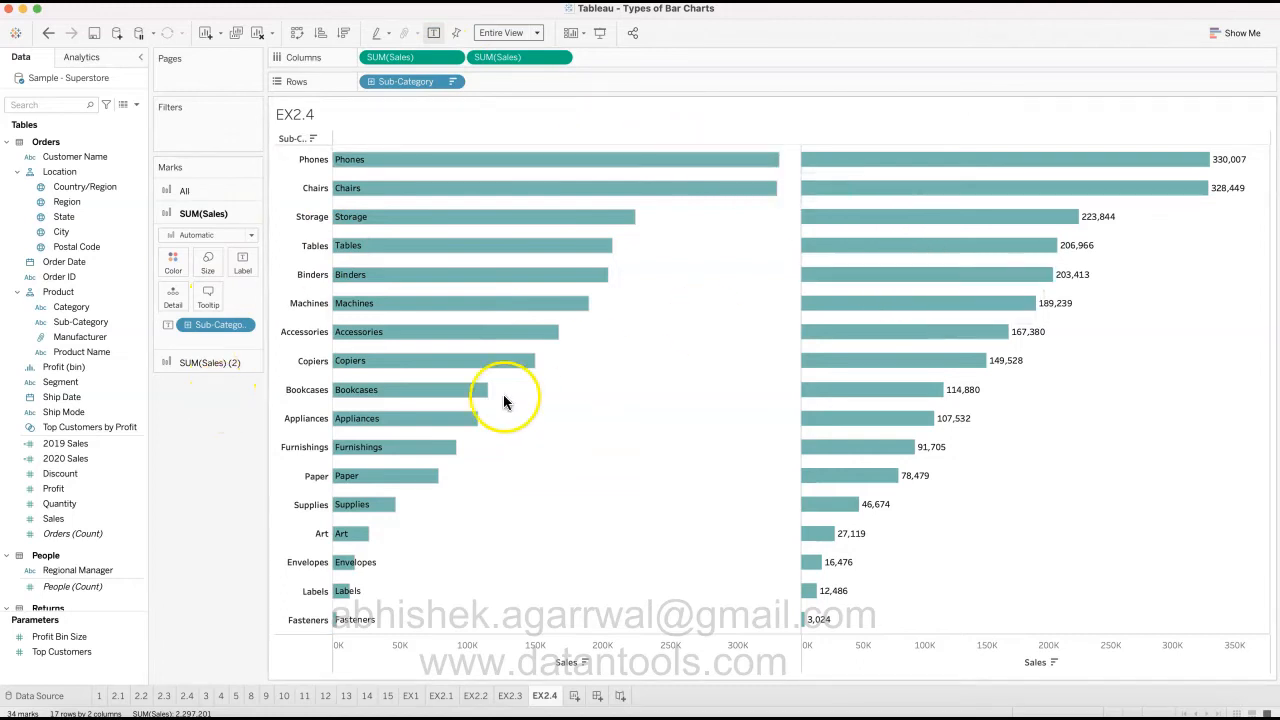
- Color the marks of the second SUM(Sales) white
click(232, 364)
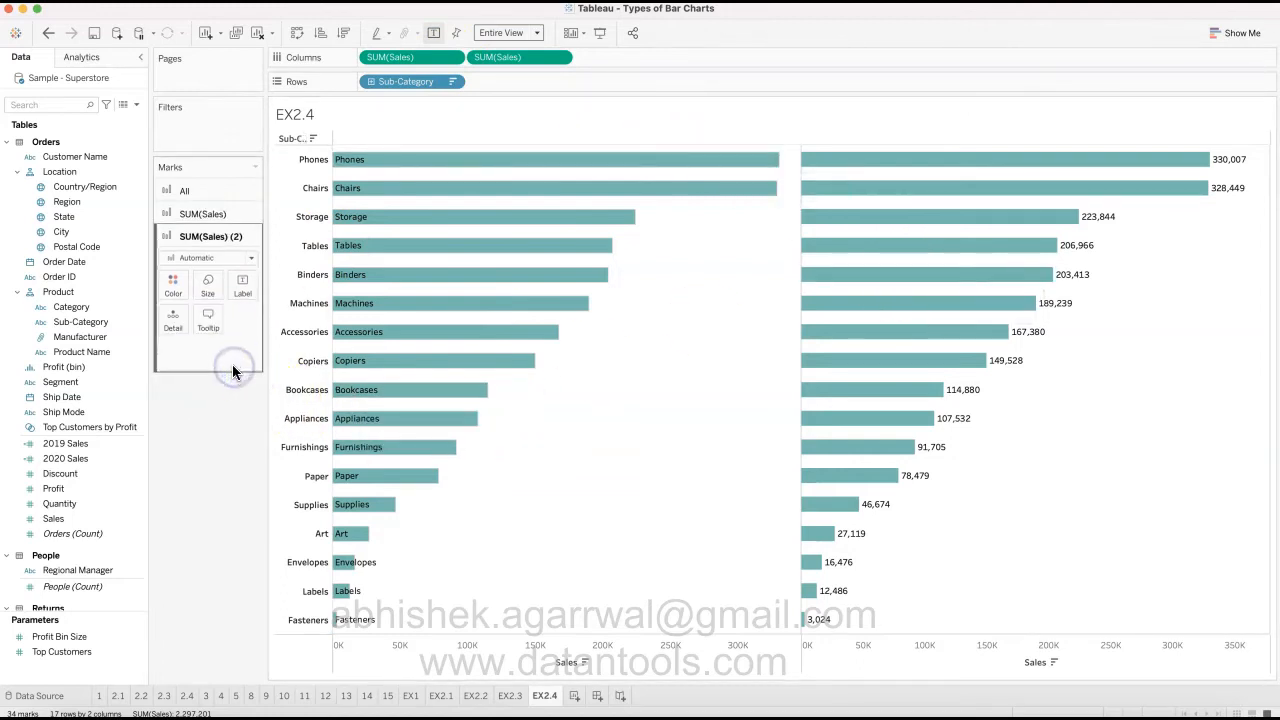
click(173, 287)
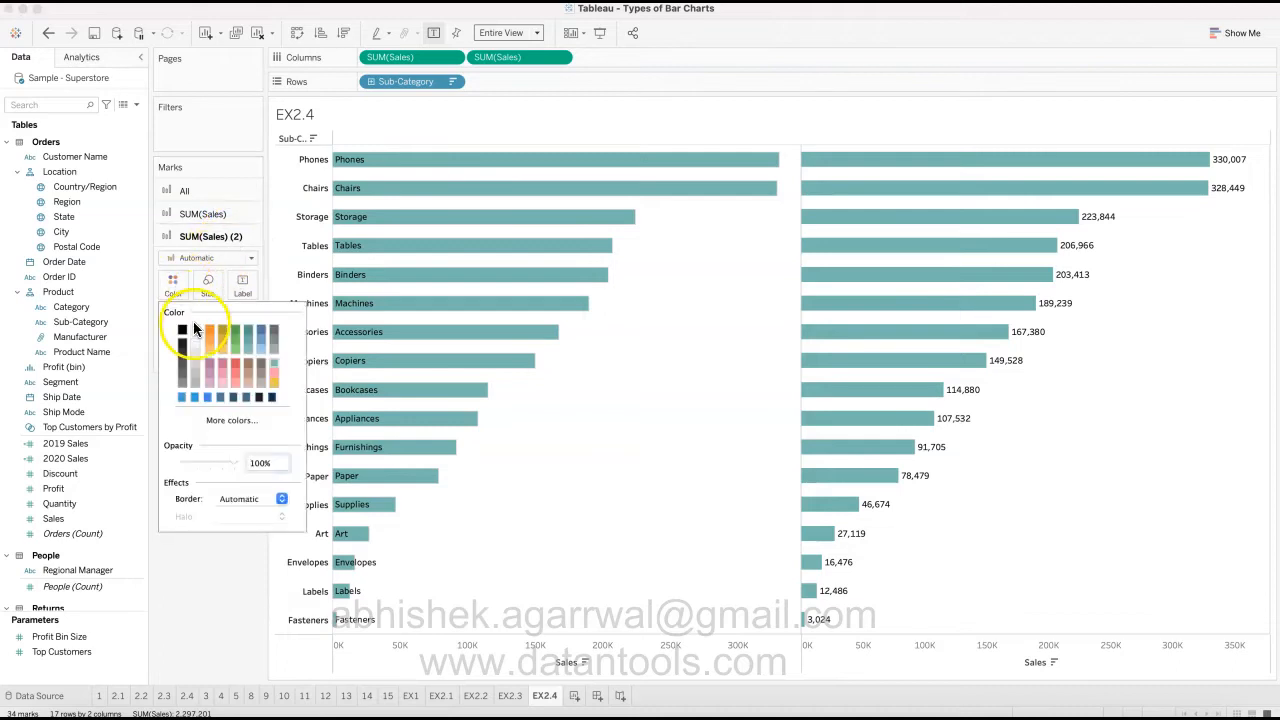
click(195, 332)
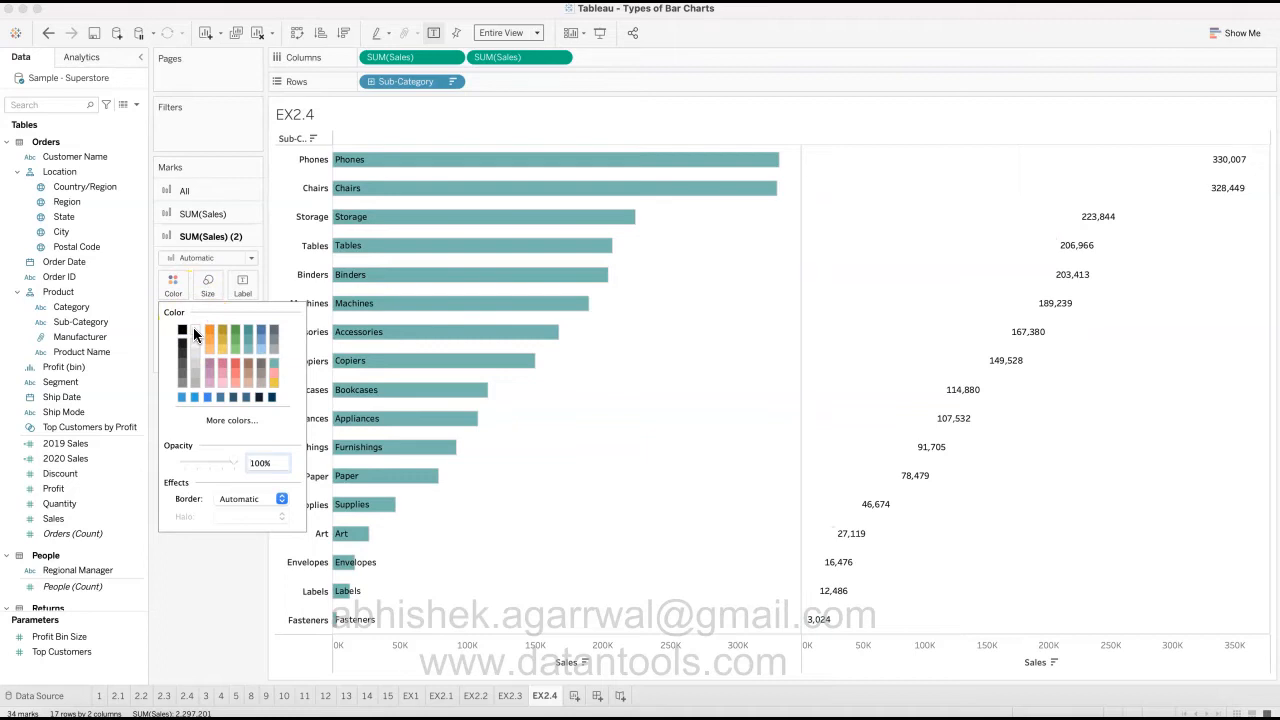
click(206, 625)
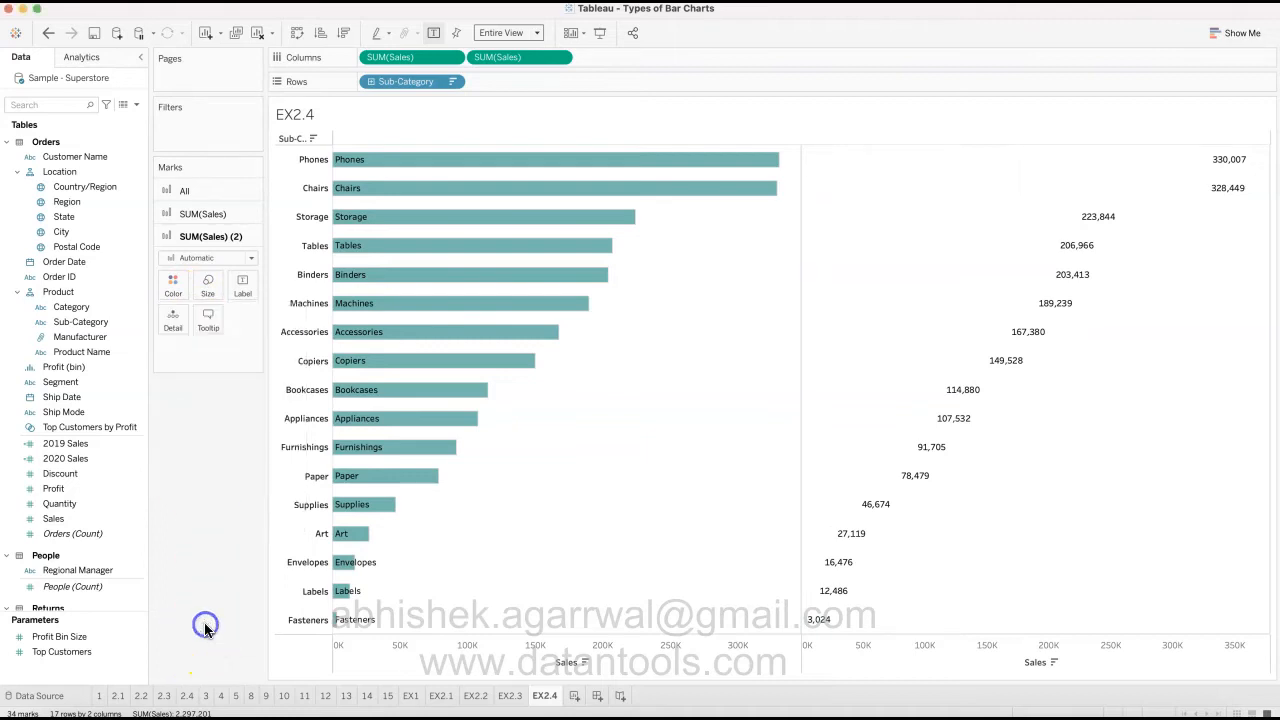
- Turn the second SUM(Sales) into a dual axis and set the first SUM(Sales) mark type to Bar
click(561, 58)
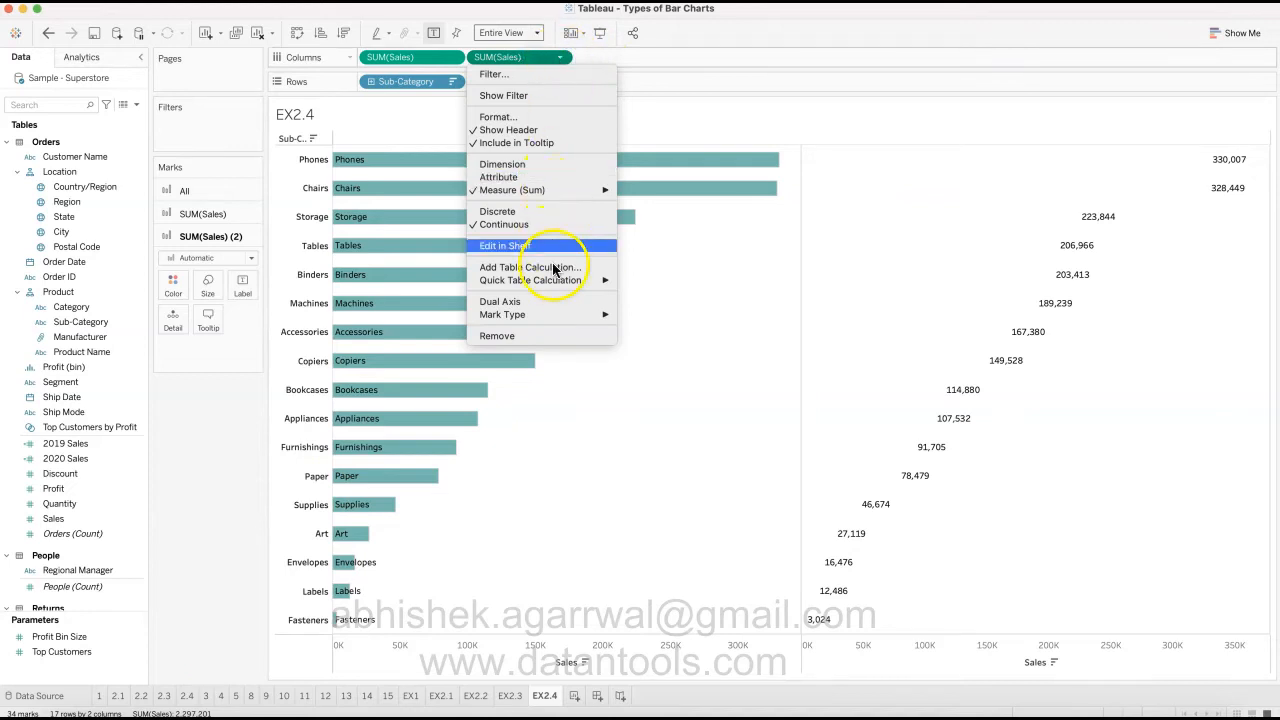
click(547, 303)
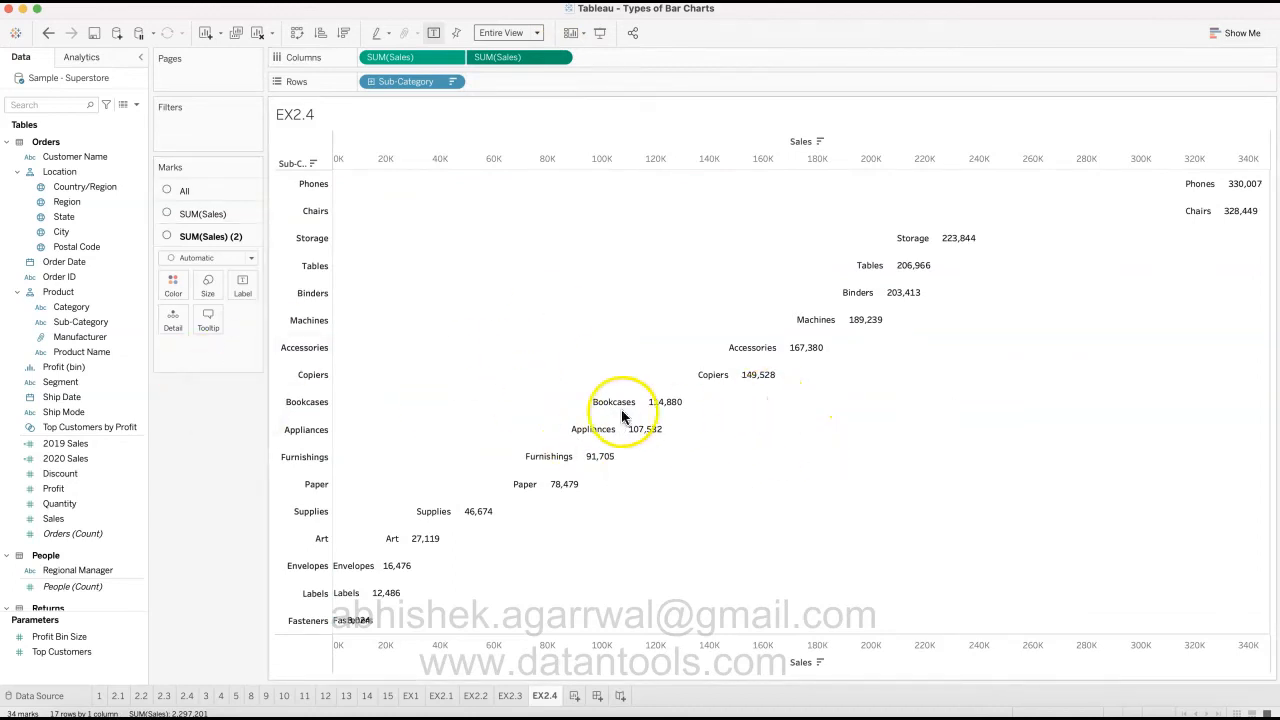
click(209, 216)
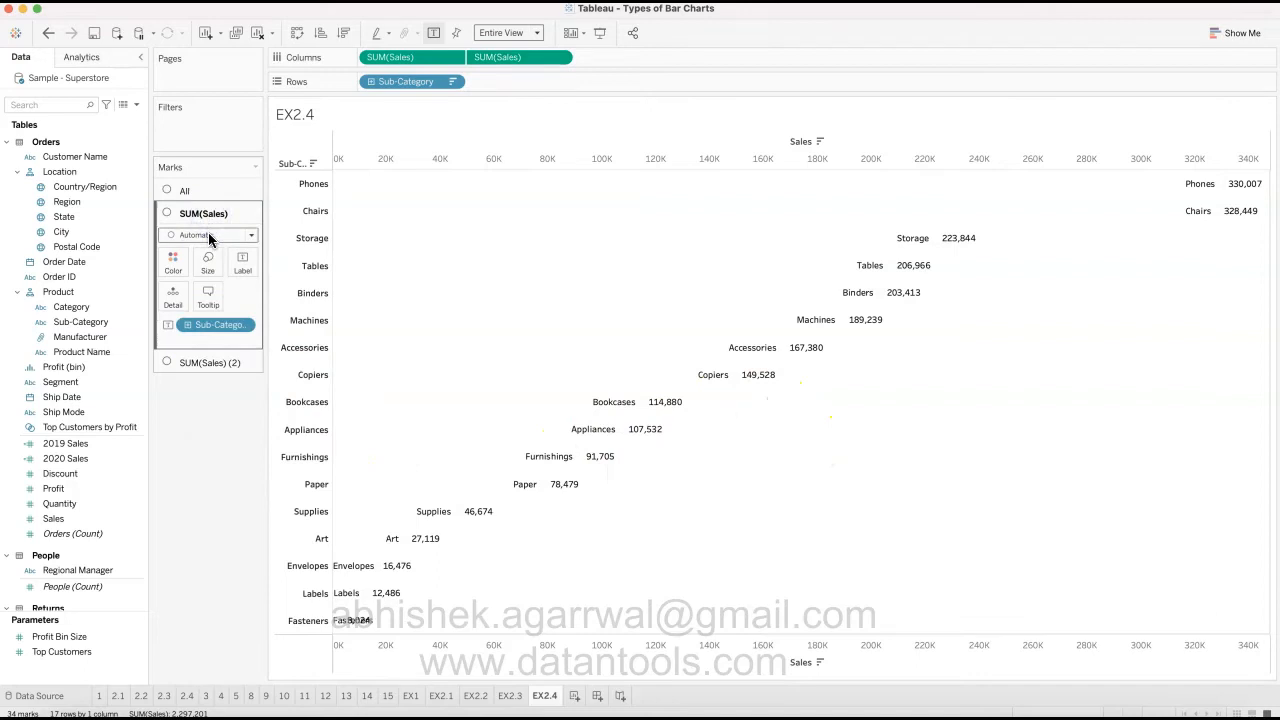
click(209, 235)
click(206, 216)
click(205, 235)
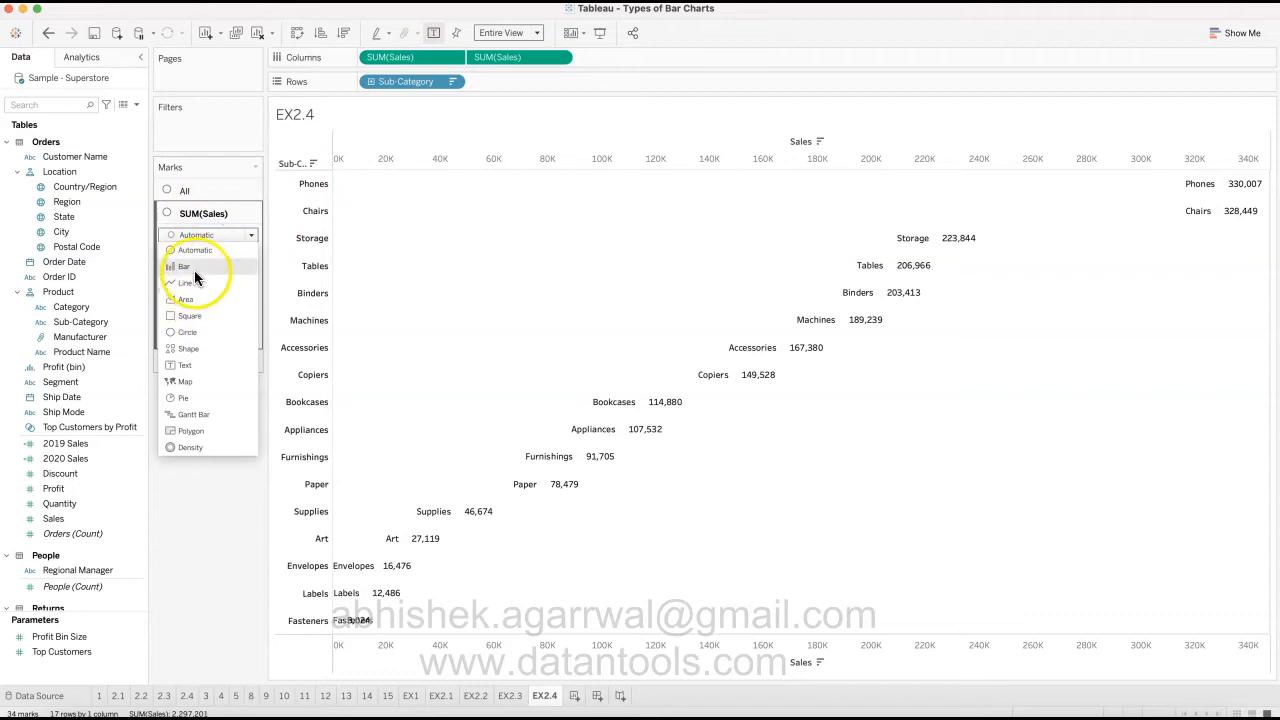
click(195, 270)
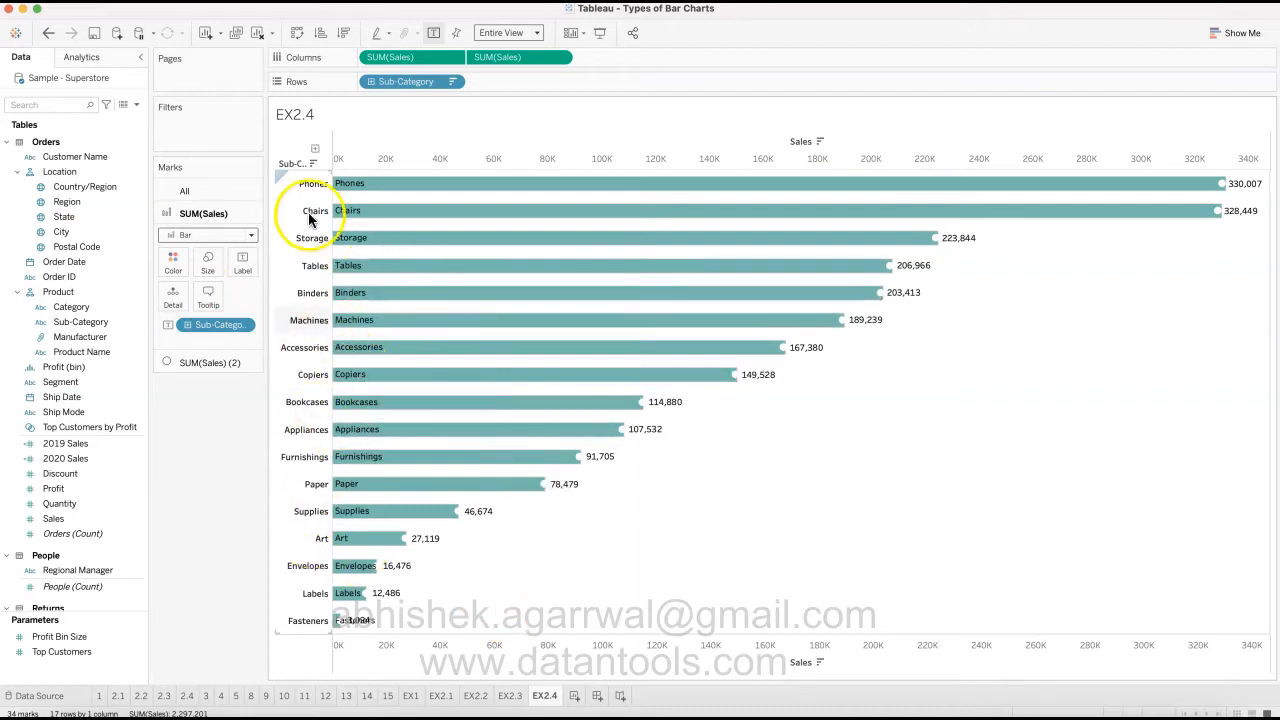
- Hide the Sub-Category row header on EX2.4
click(454, 60)
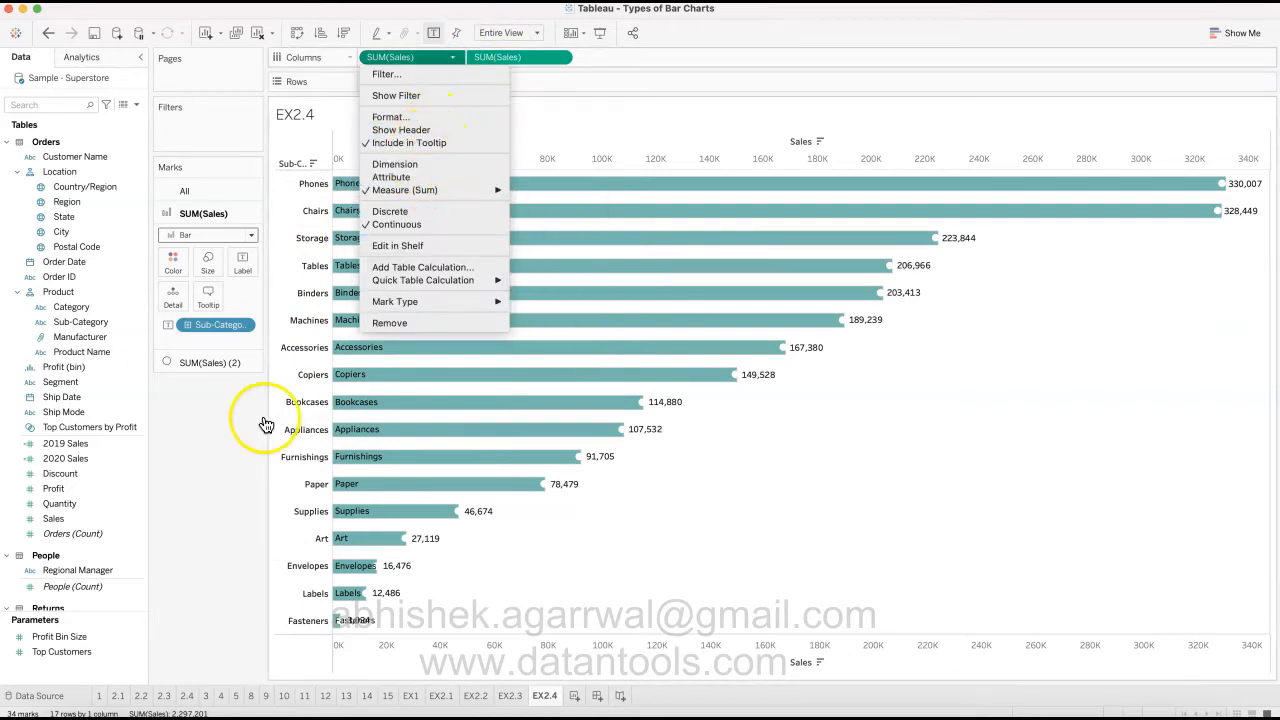
click(194, 471)
right_click(306, 371)
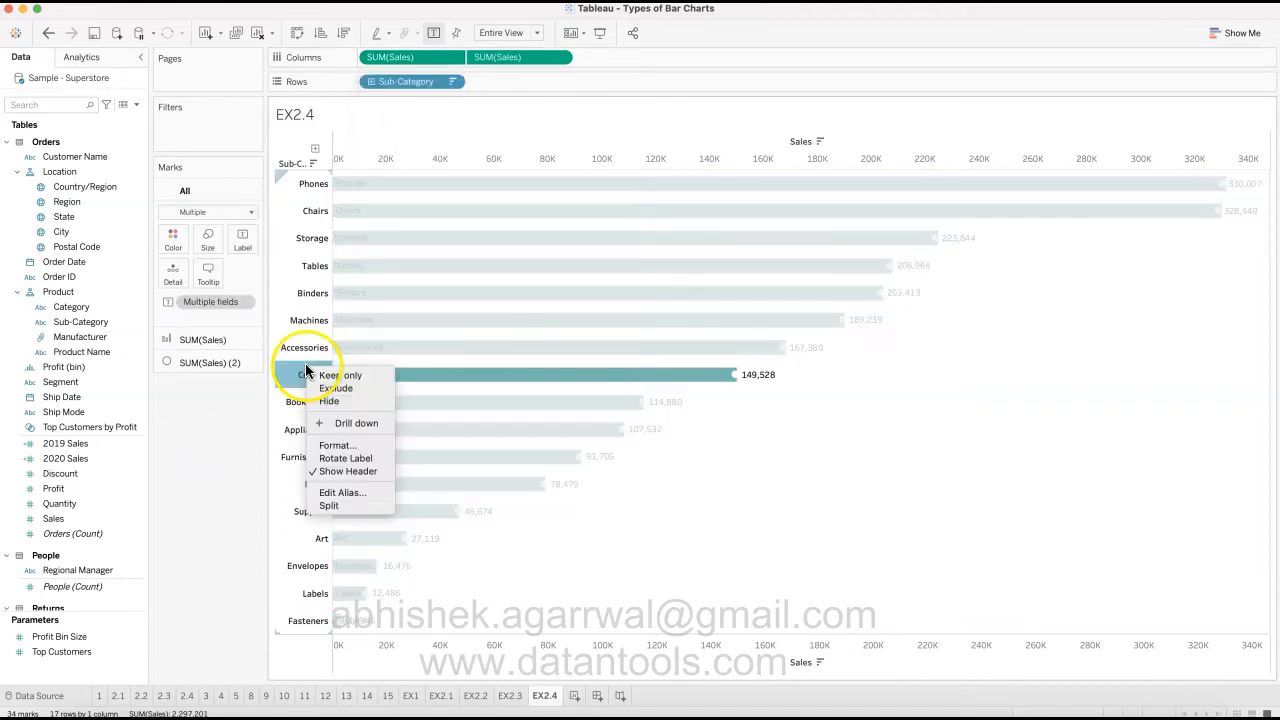
click(330, 471)
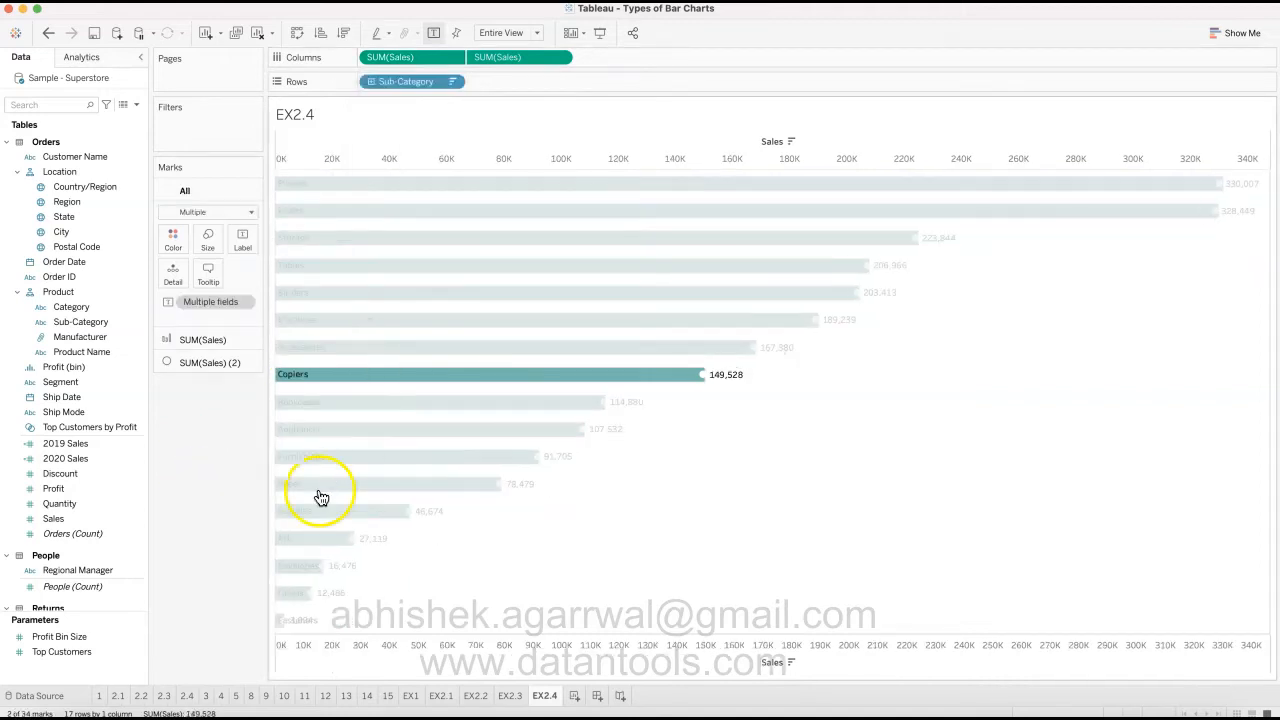
- Synchronize the two Sales axes of the dual-axis chart on EX2.4
click(320, 497)
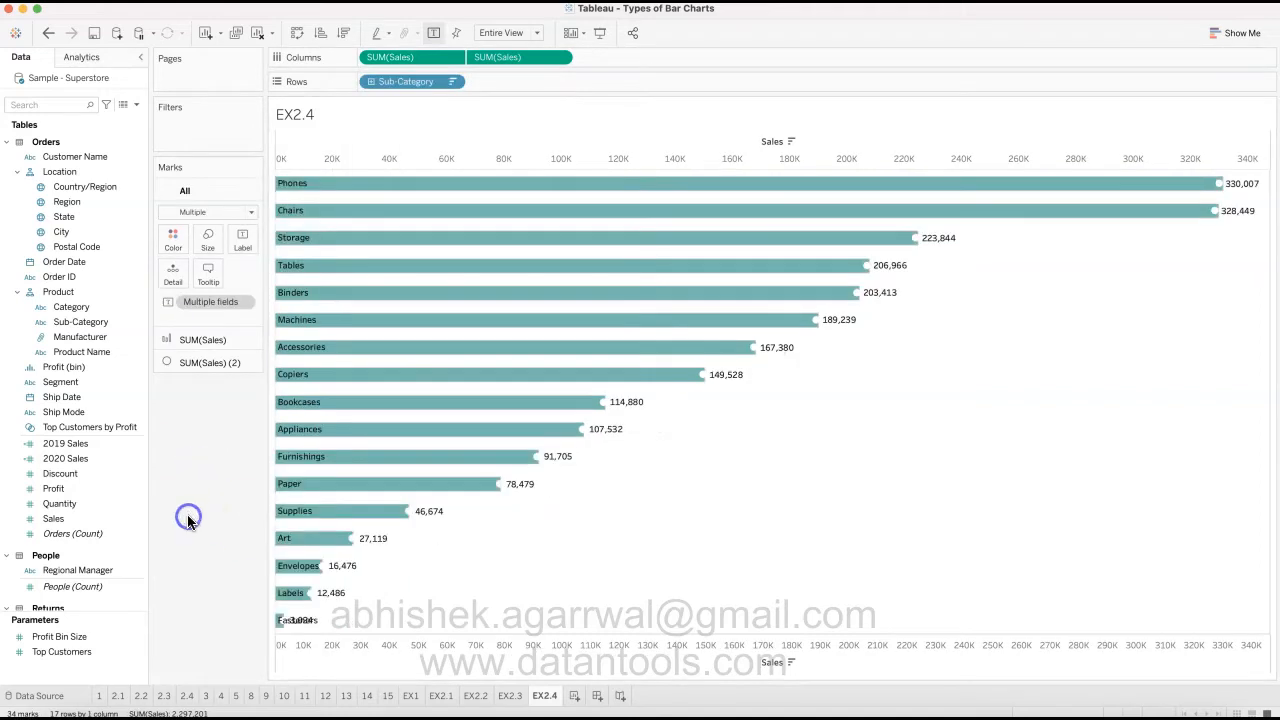
right_click(463, 660)
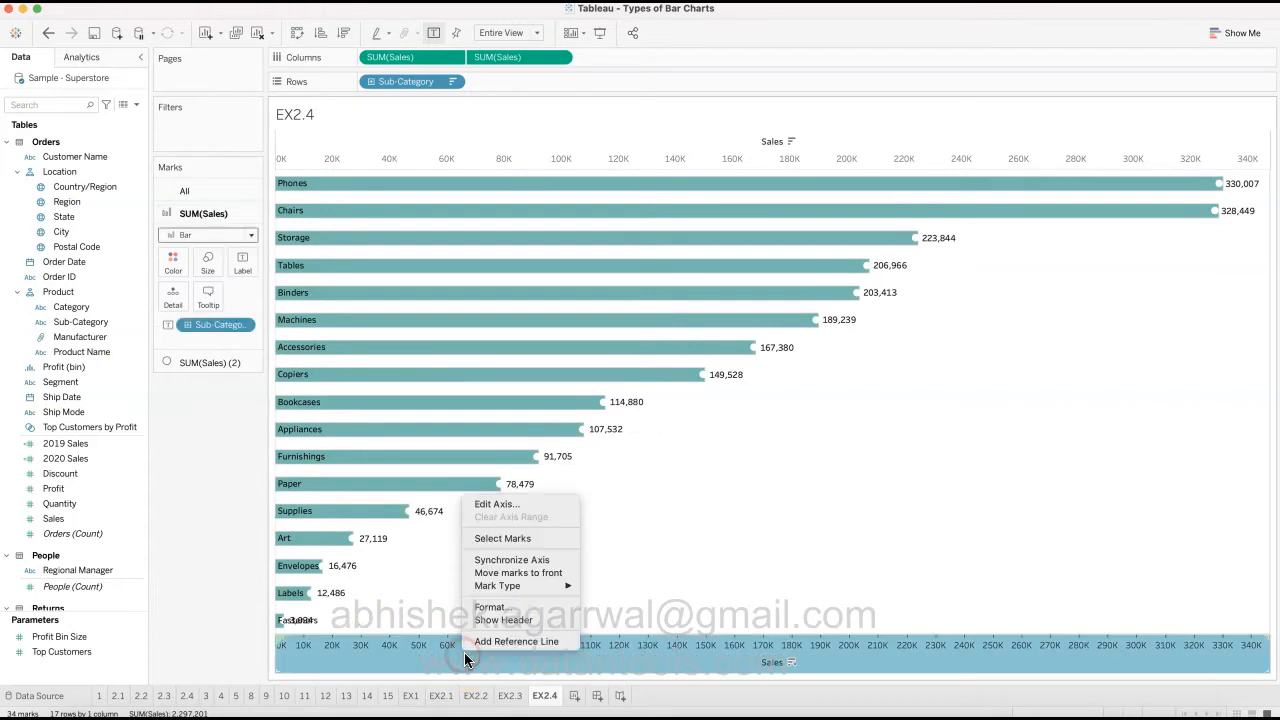
click(519, 562)
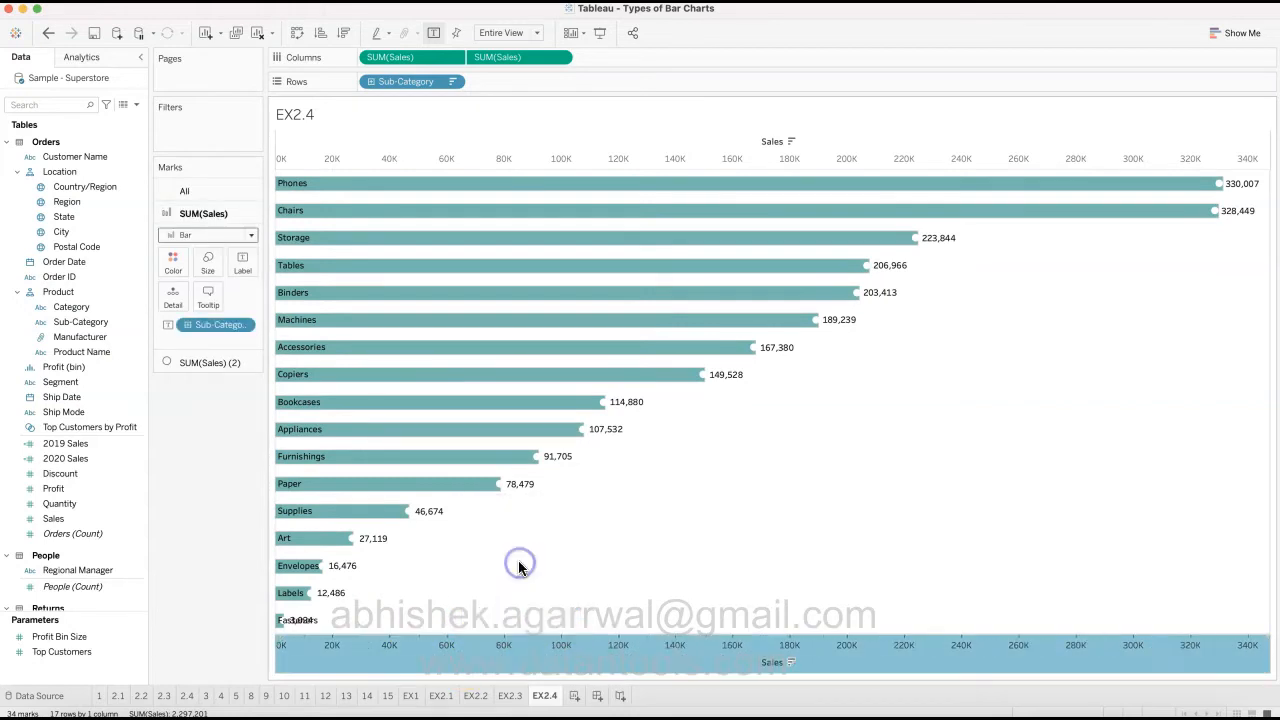
- Hide the headers of both Sales axes on EX2.4
right_click(830, 666)
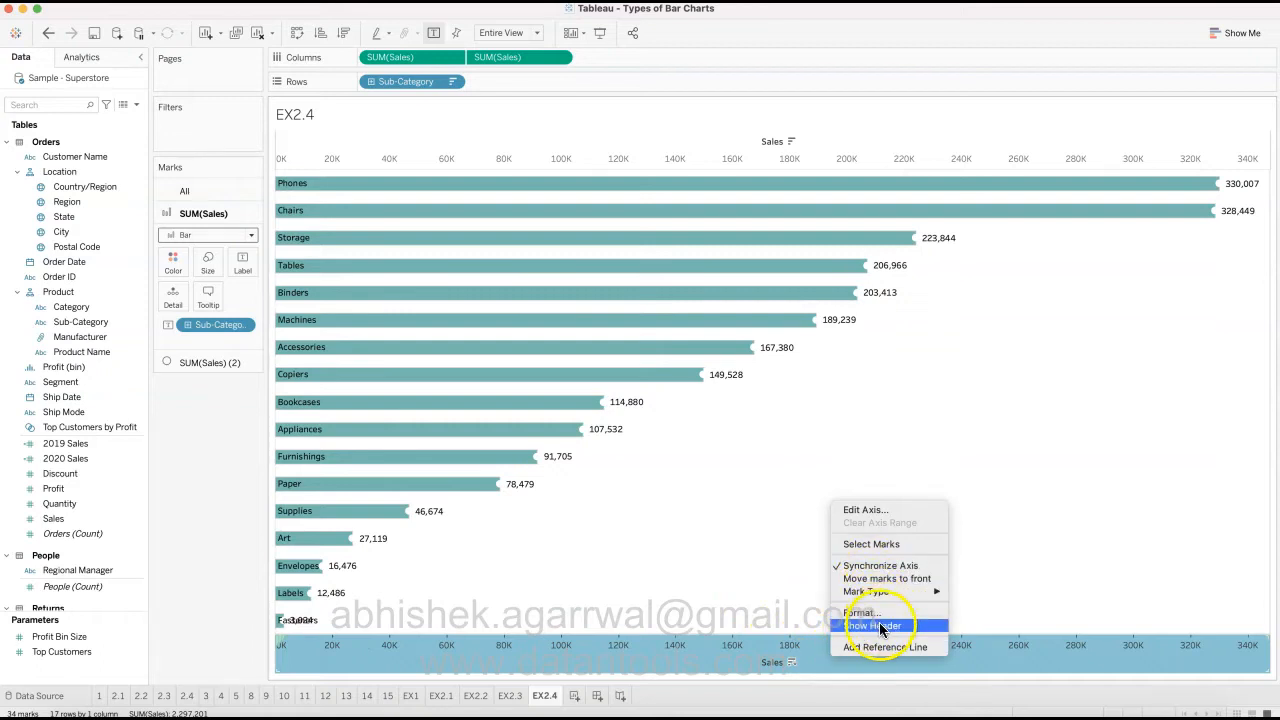
click(1015, 429)
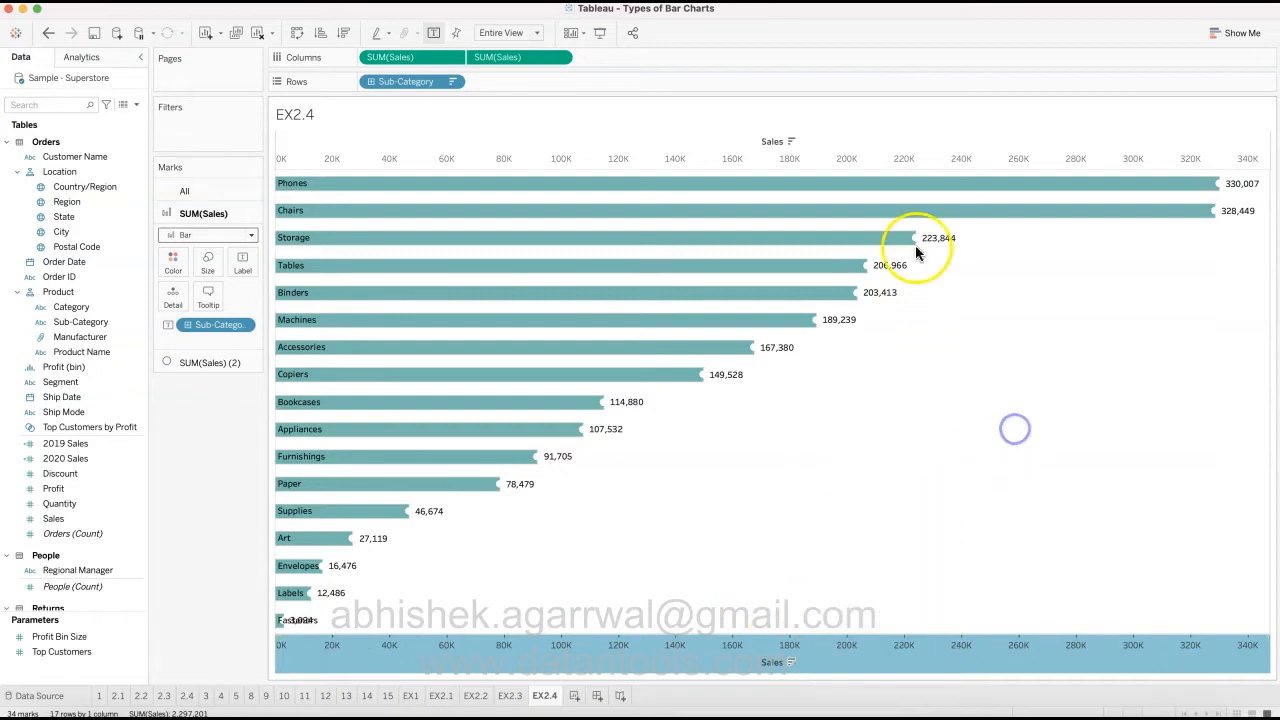
right_click(921, 156)
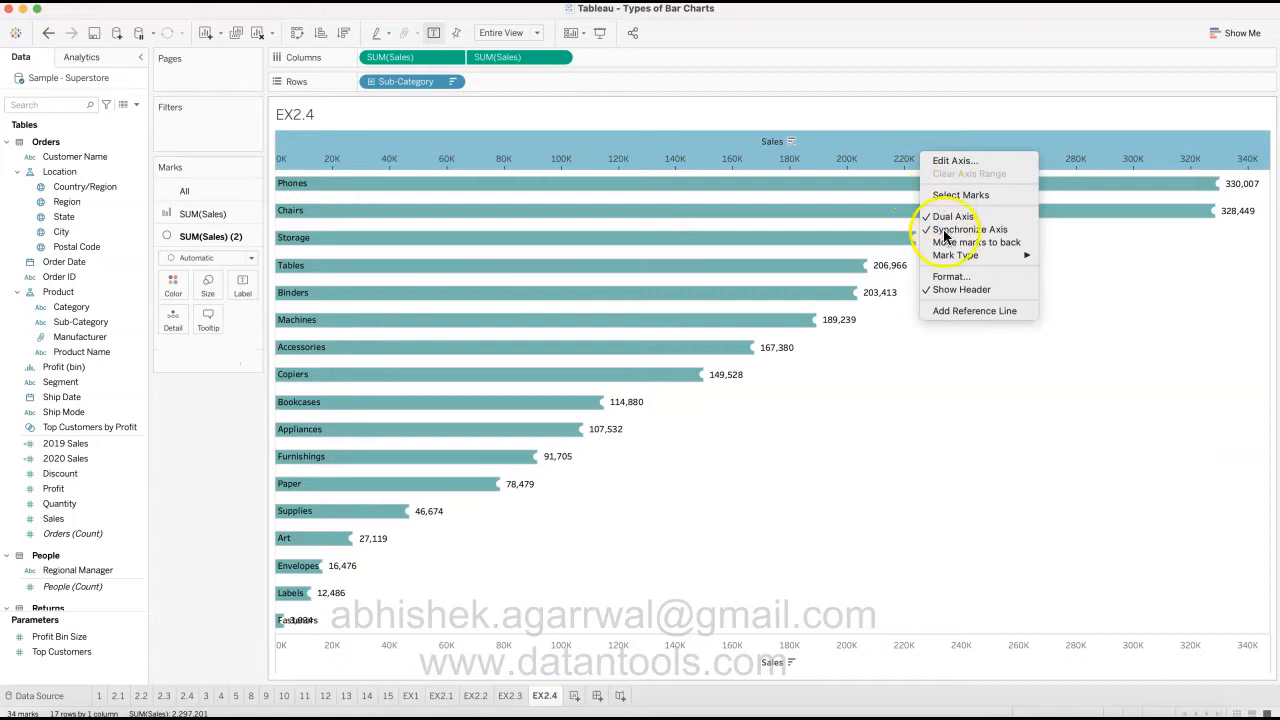
click(952, 289)
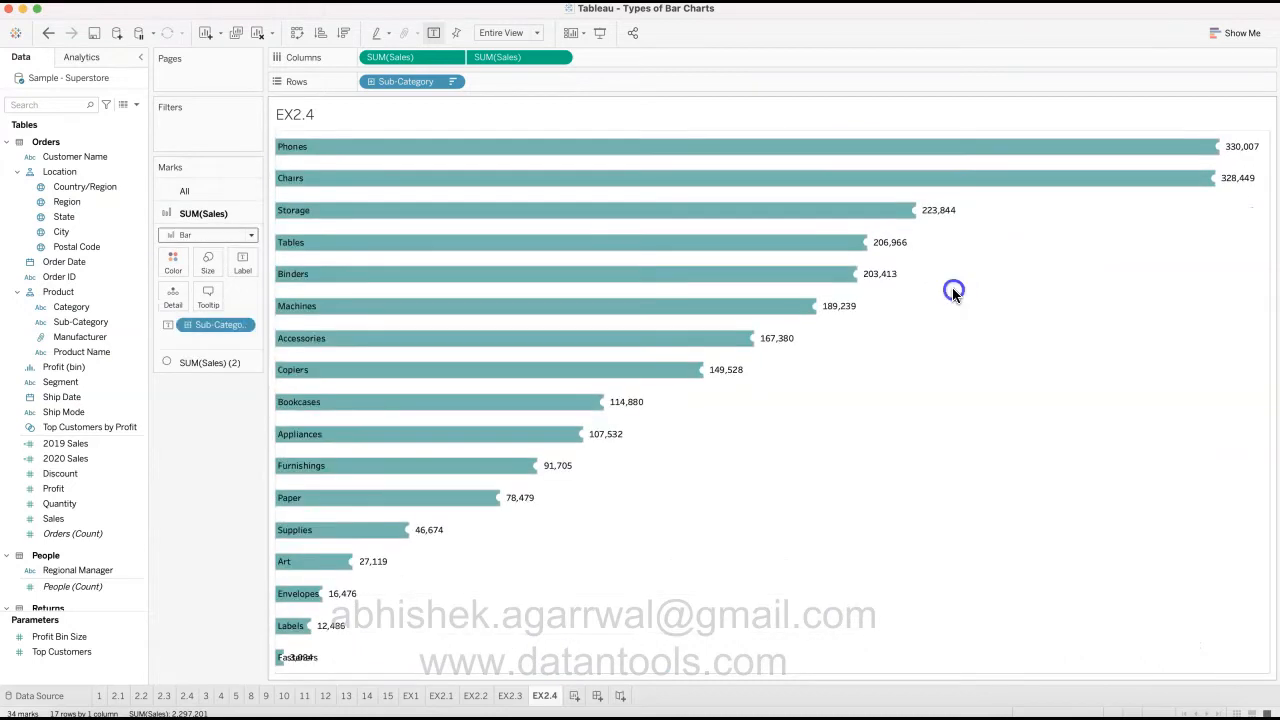
- Shrink the marks of the second SUM(Sales) to the smallest size so the bar ends are not cut into
mouse_move(605, 410)
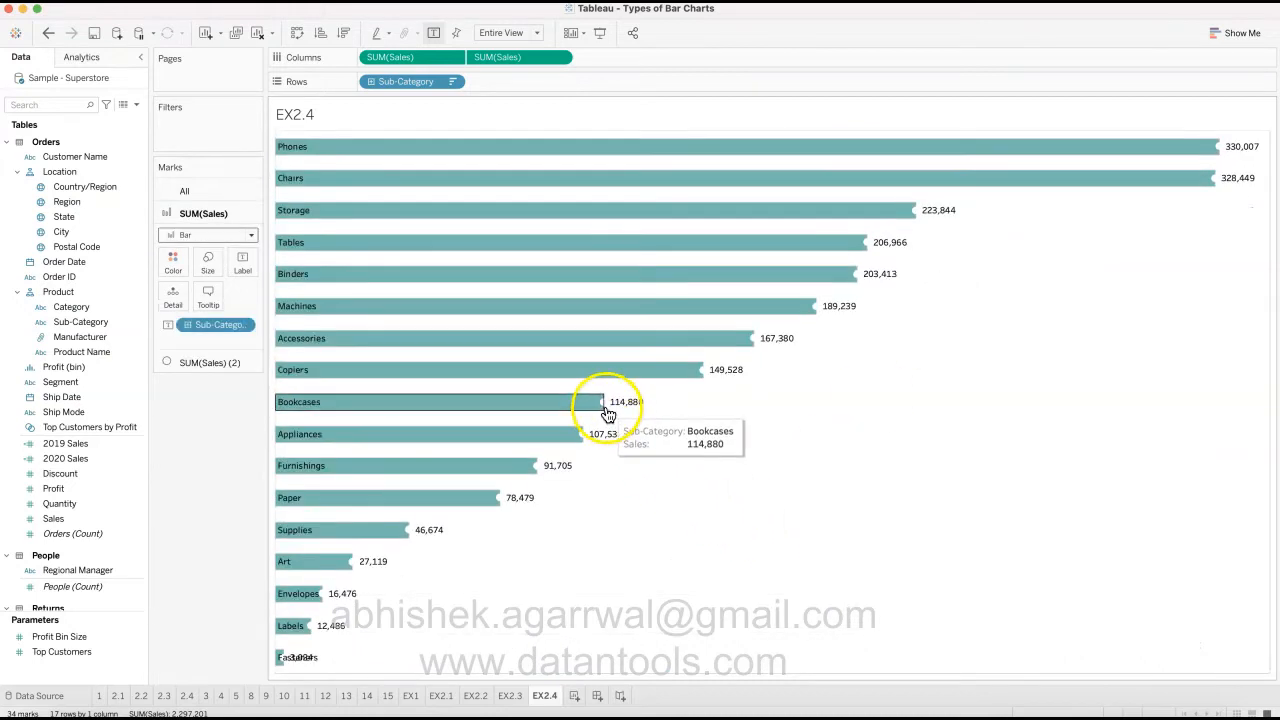
click(207, 264)
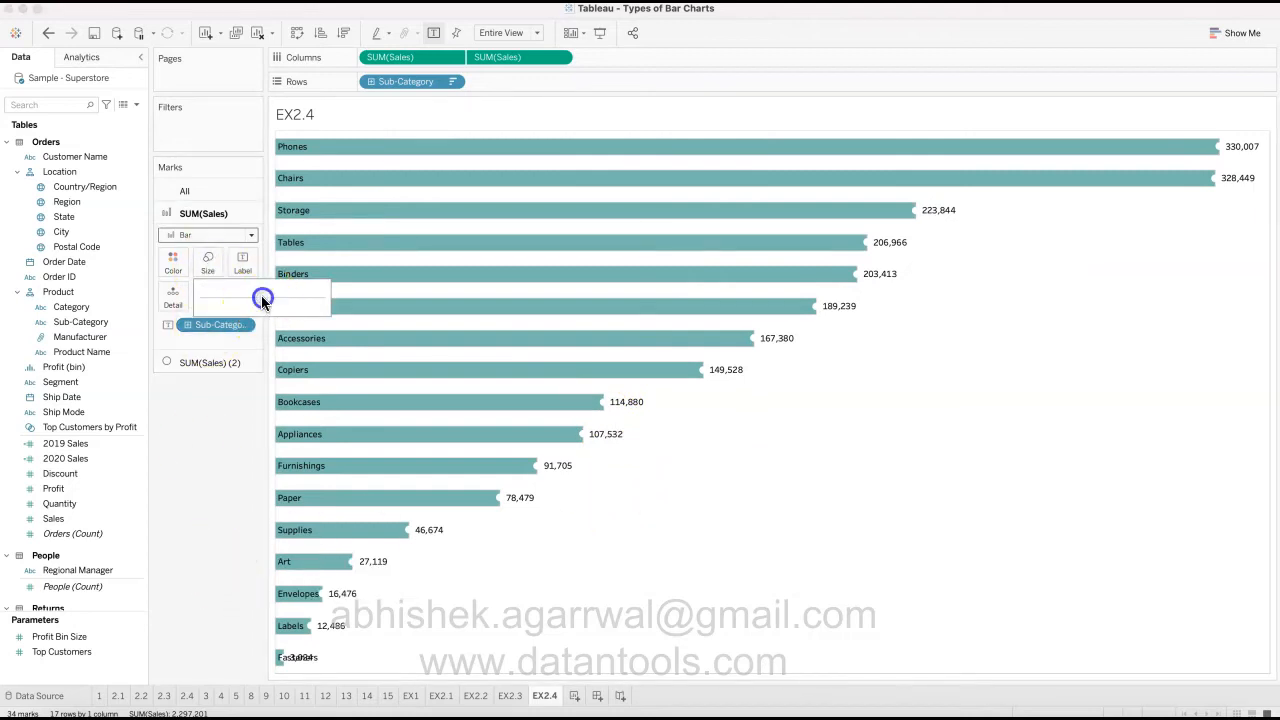
click(195, 455)
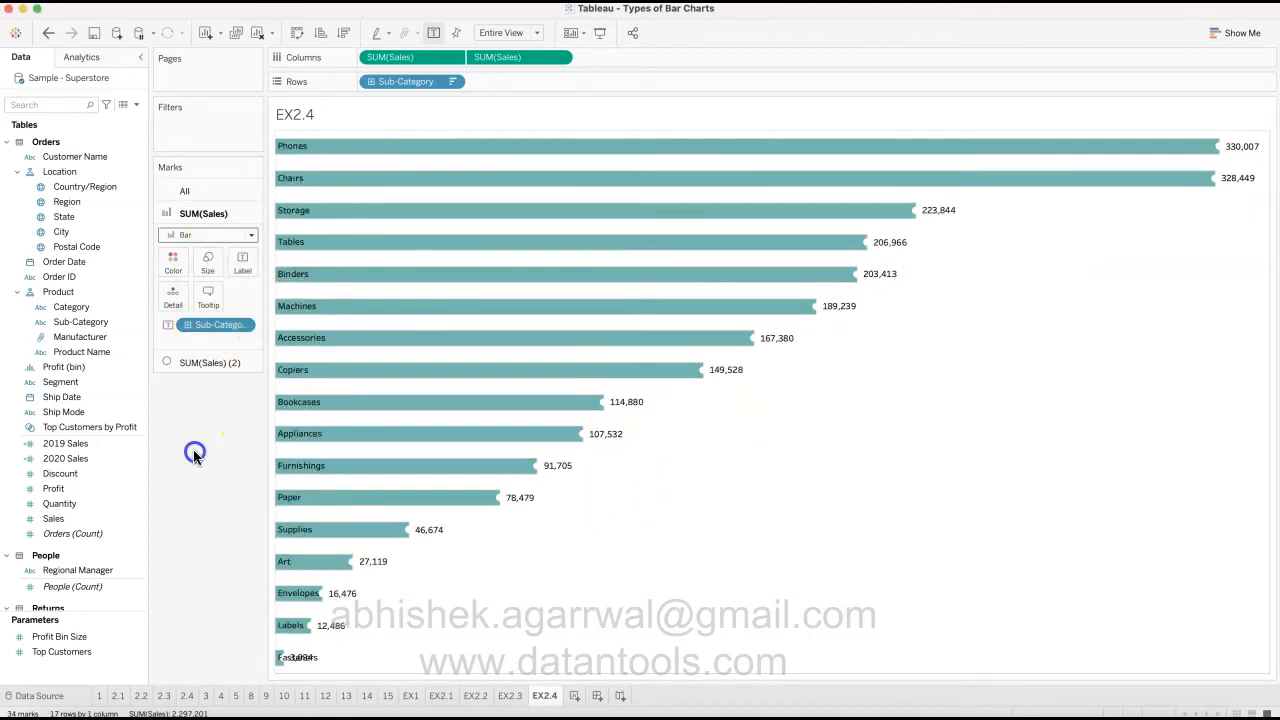
click(192, 363)
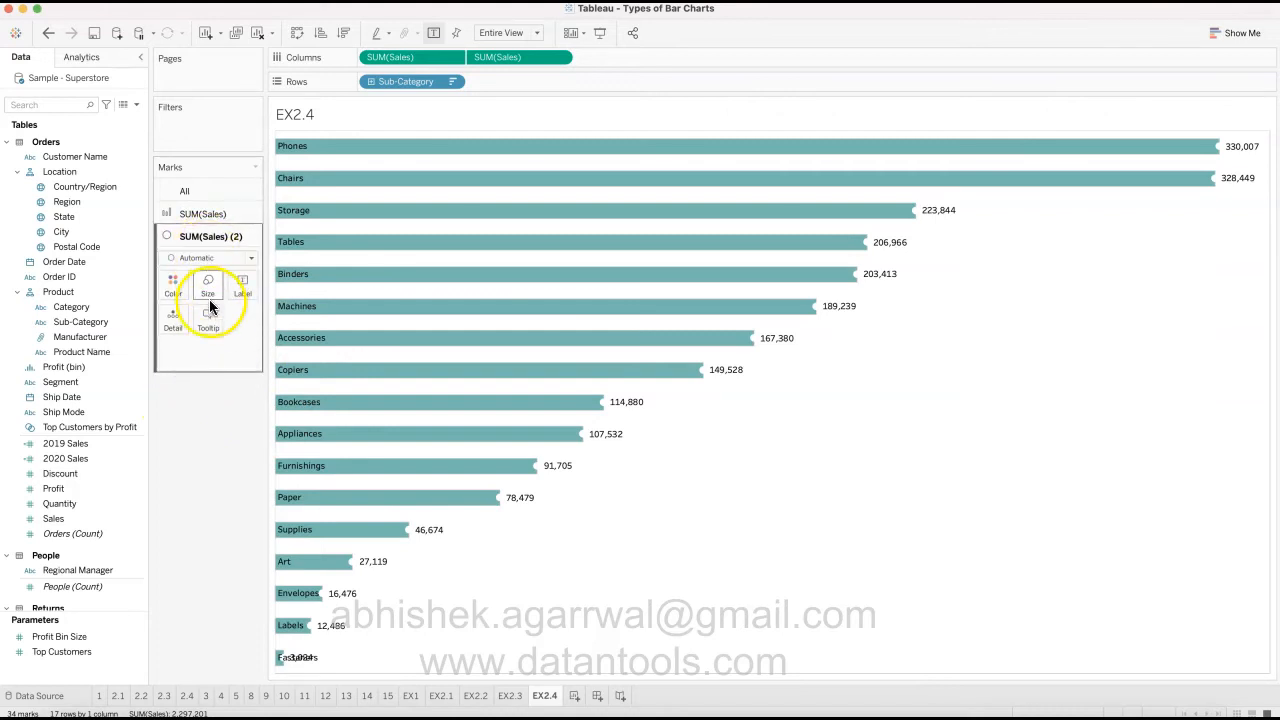
click(208, 287)
click(170, 320)
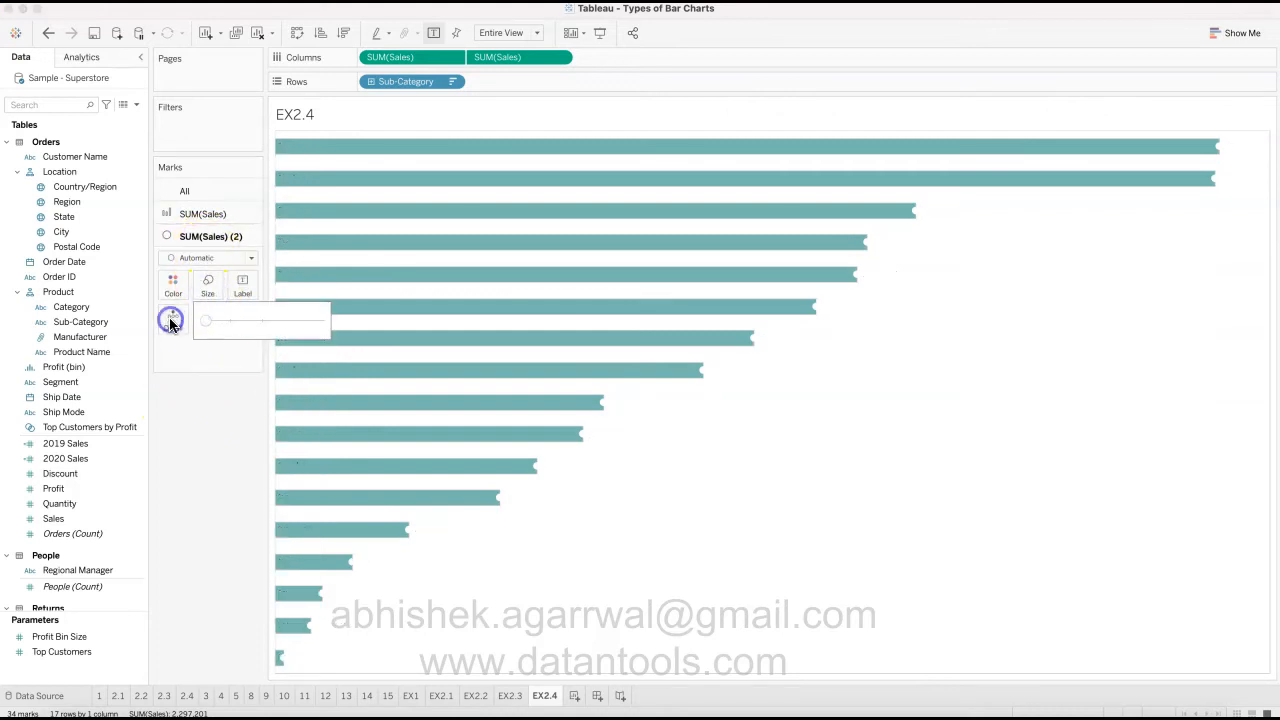
click(187, 494)
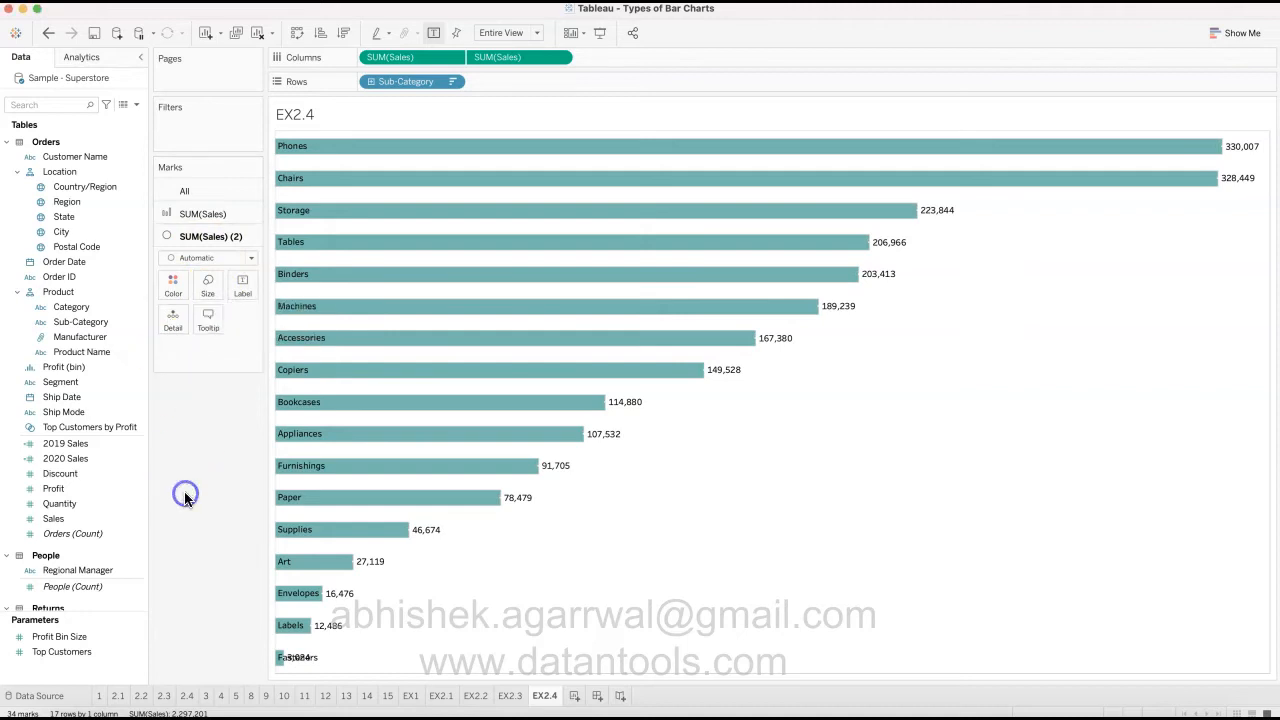
- Compare EX2.4 with the finished chart on sheet 2.4 and return to EX2.4
click(200, 214)
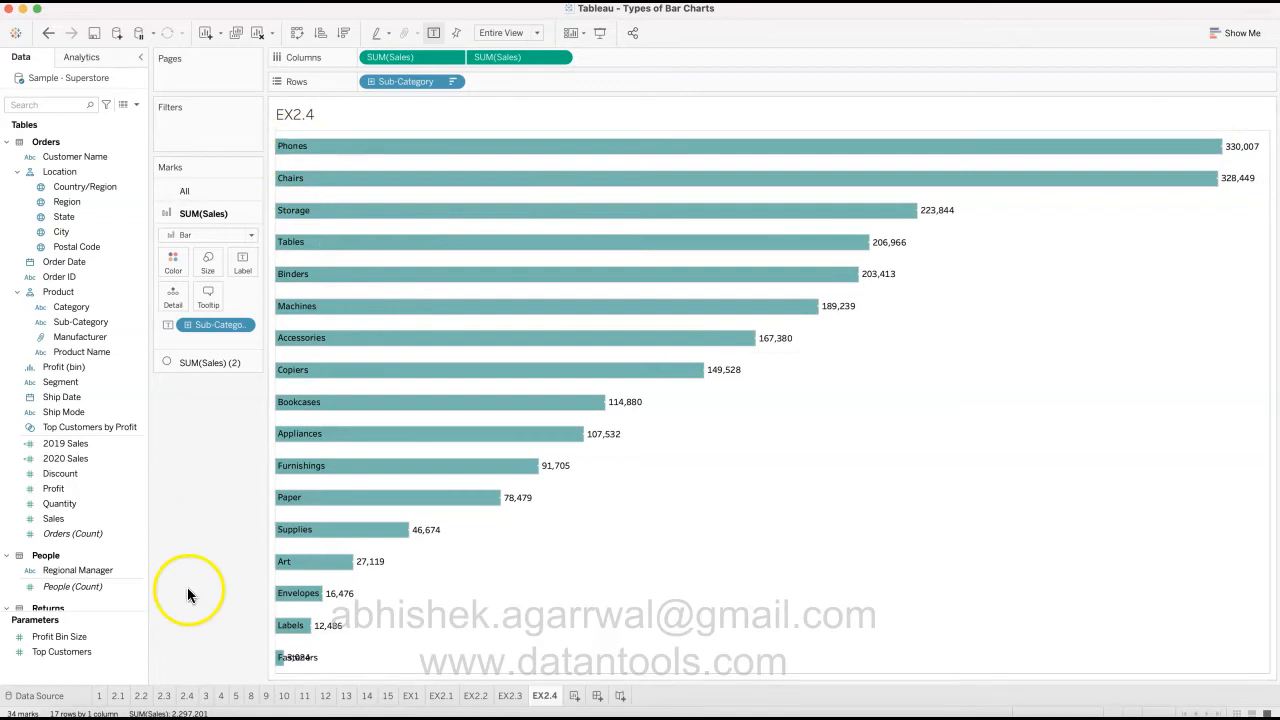
click(186, 696)
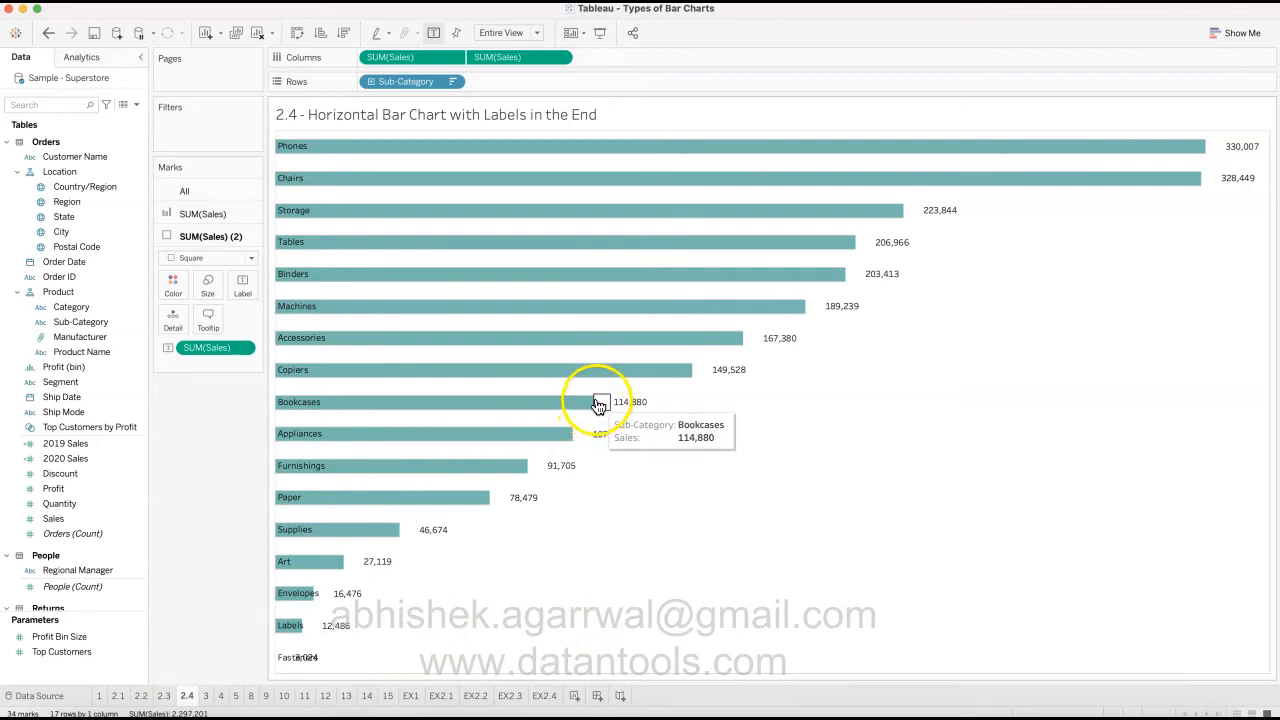
click(549, 699)
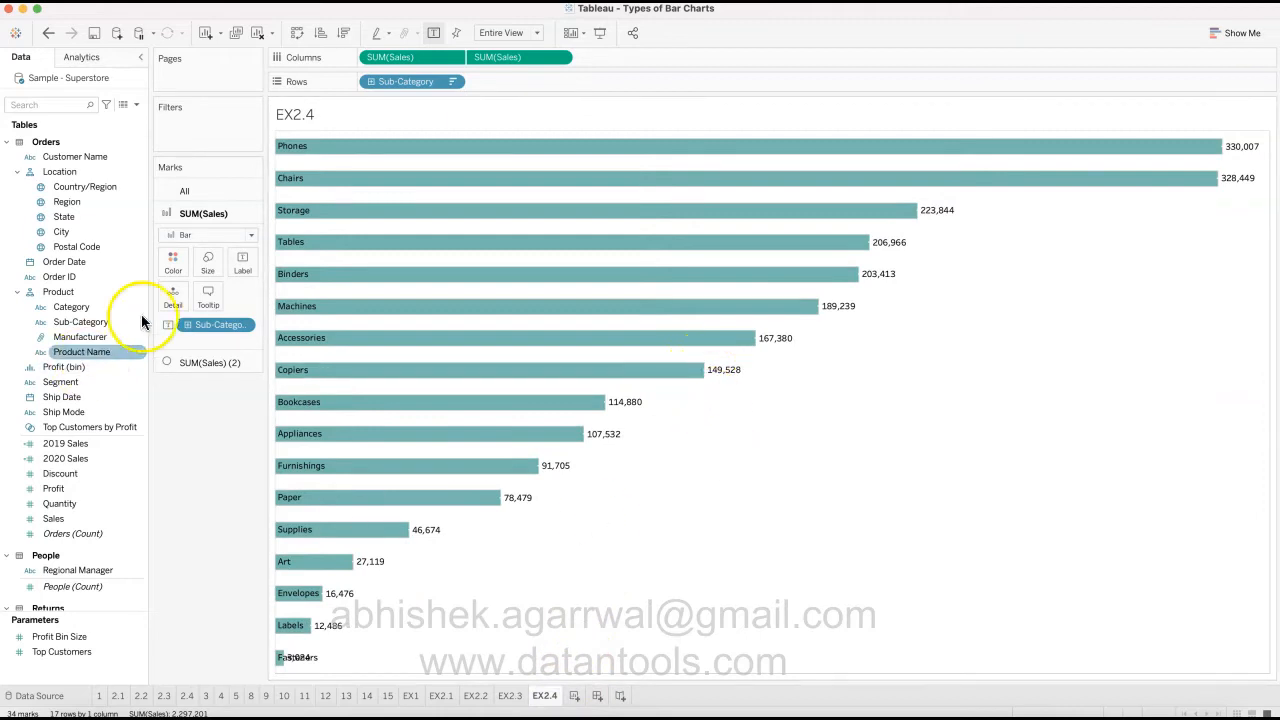
click(209, 235)
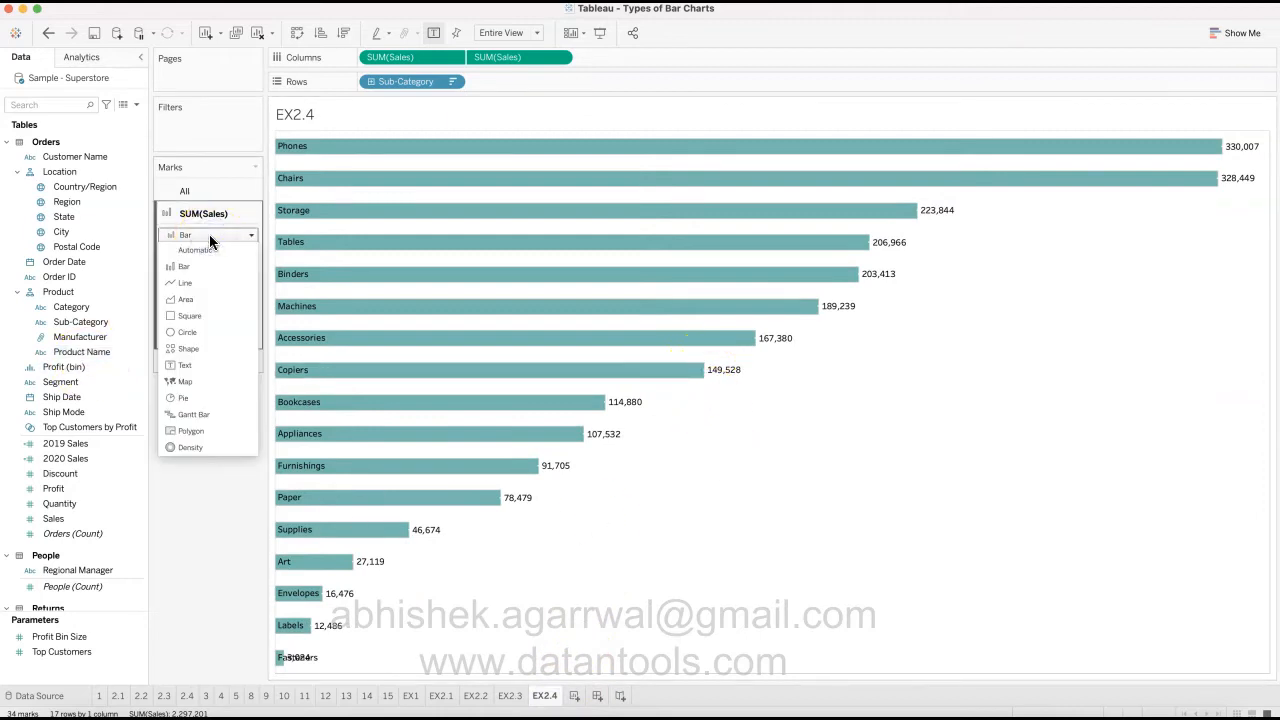
click(212, 316)
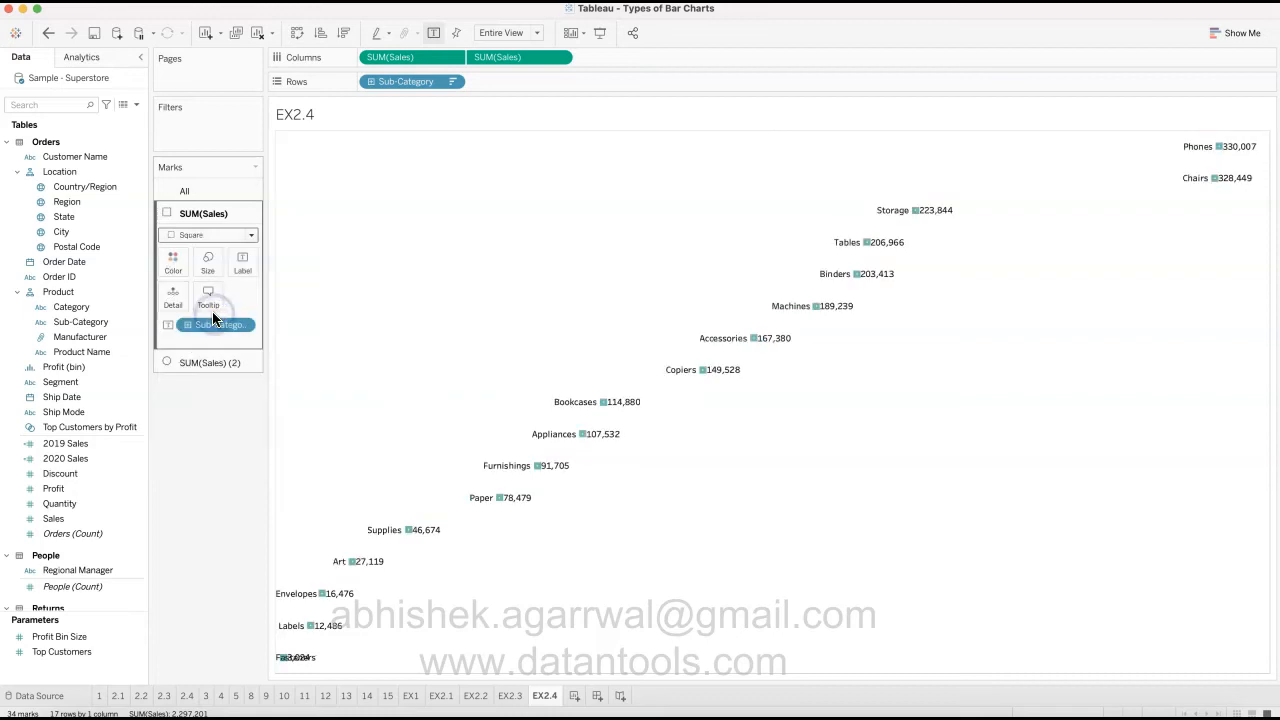
click(212, 237)
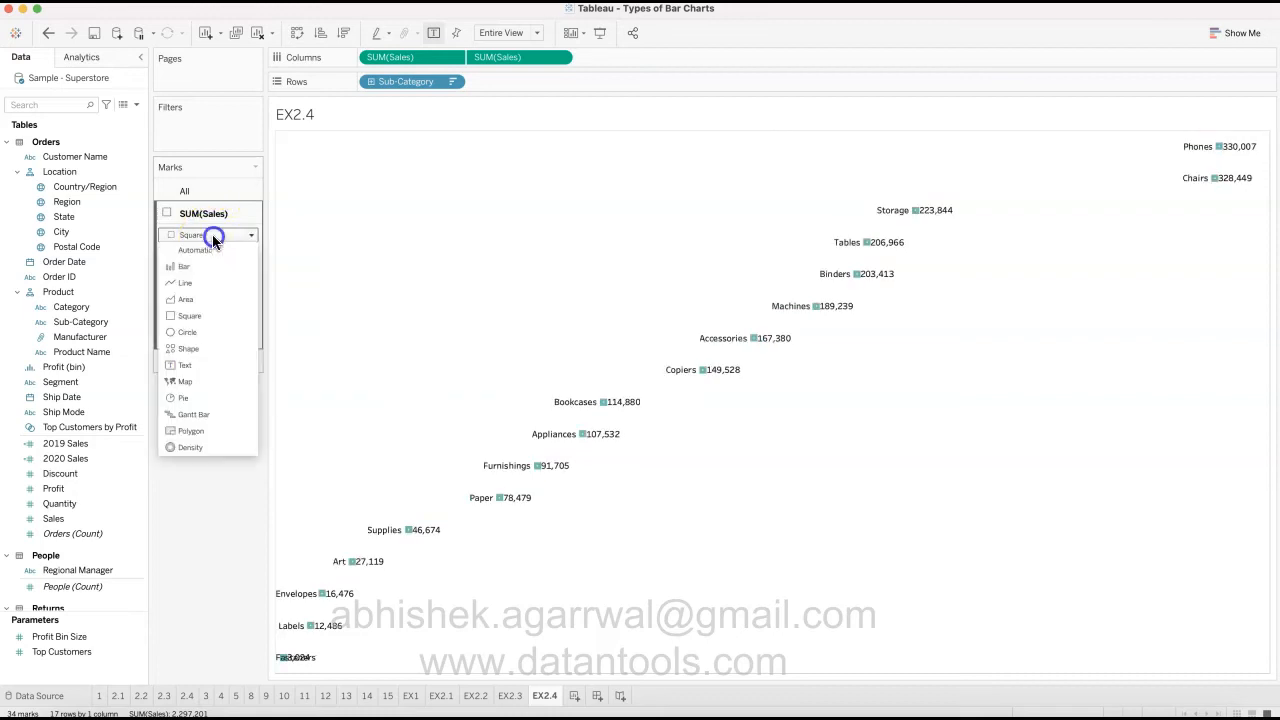
click(212, 267)
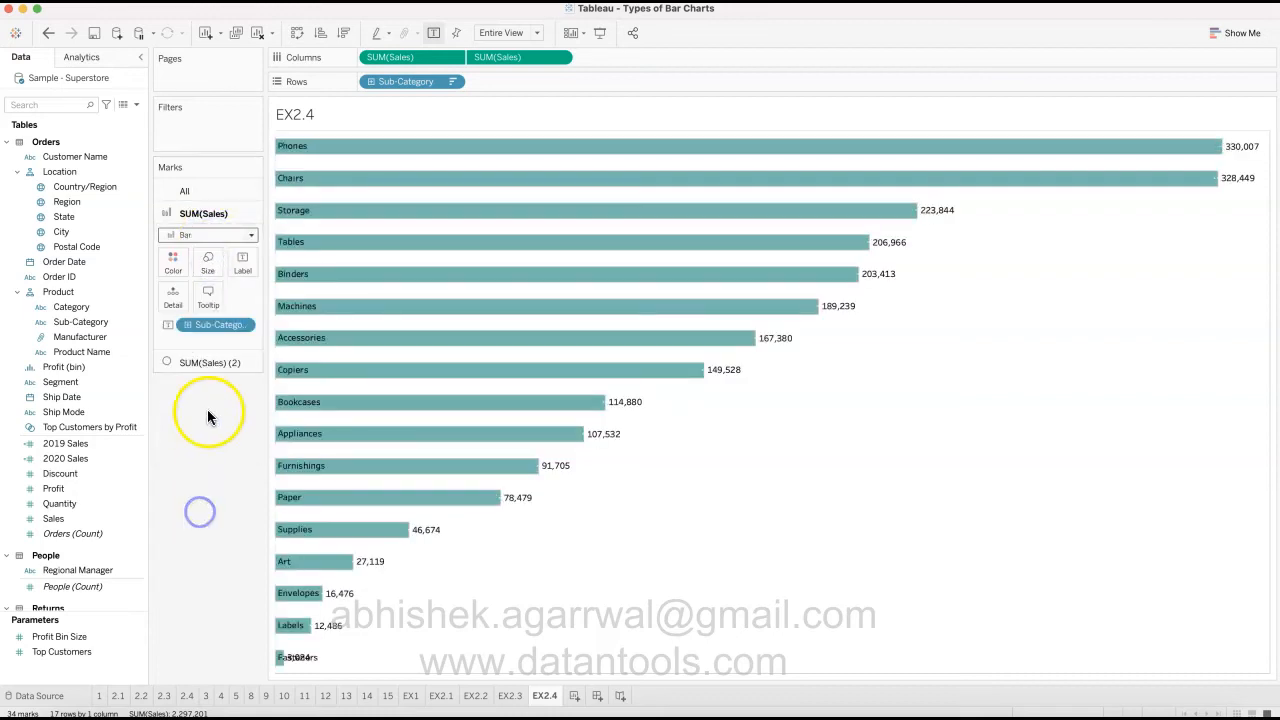
- Set the mark type of the second SUM(Sales) to Square and its color opacity to 0%
click(212, 363)
click(212, 257)
click(203, 337)
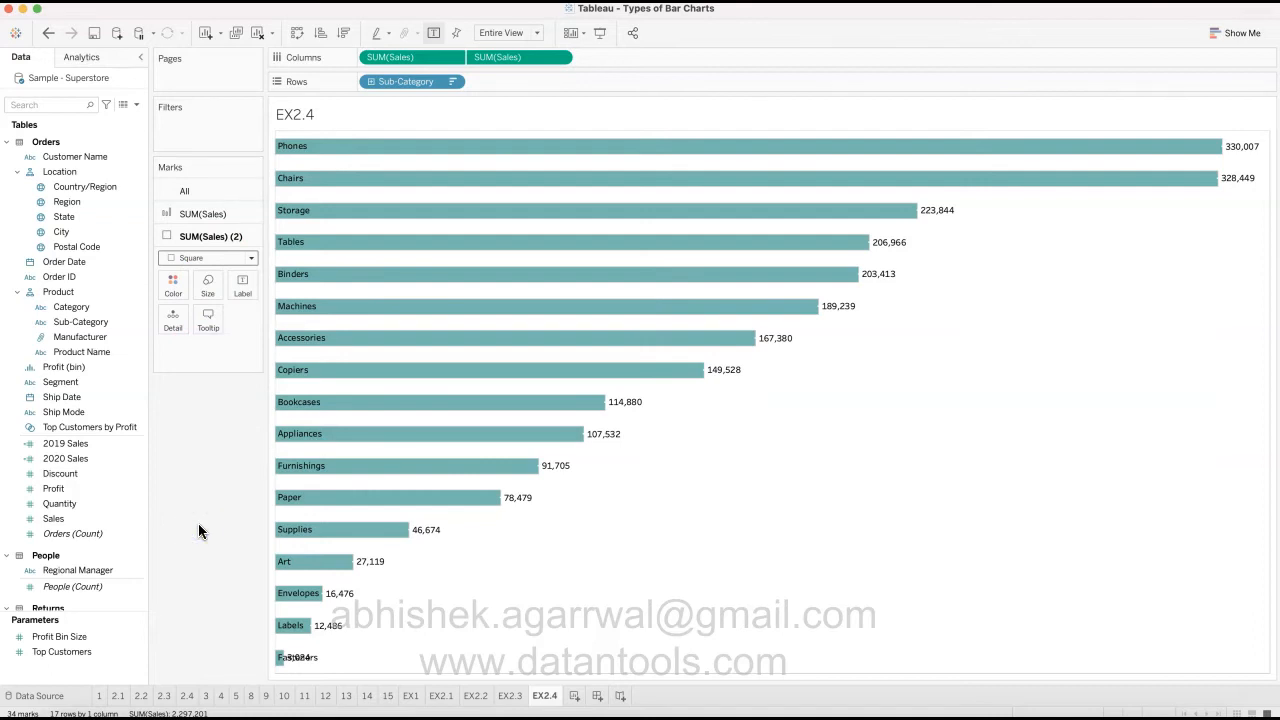
click(180, 289)
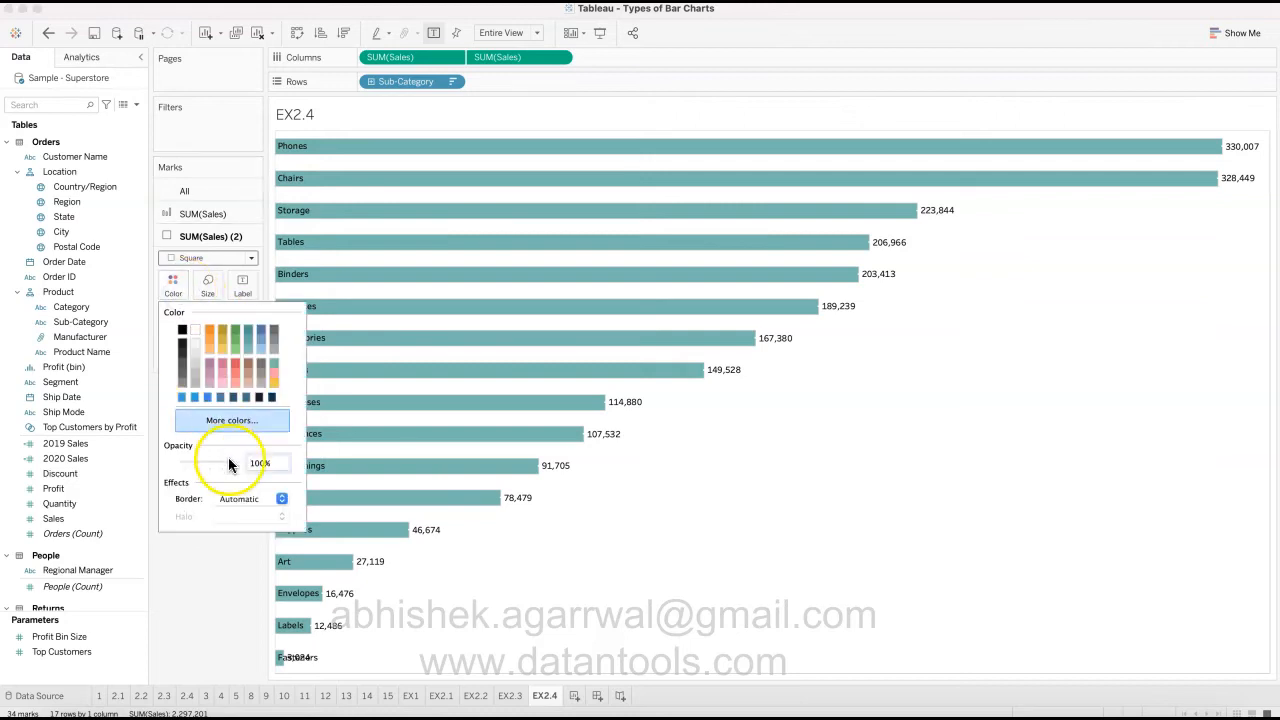
drag(237, 465, 166, 464)
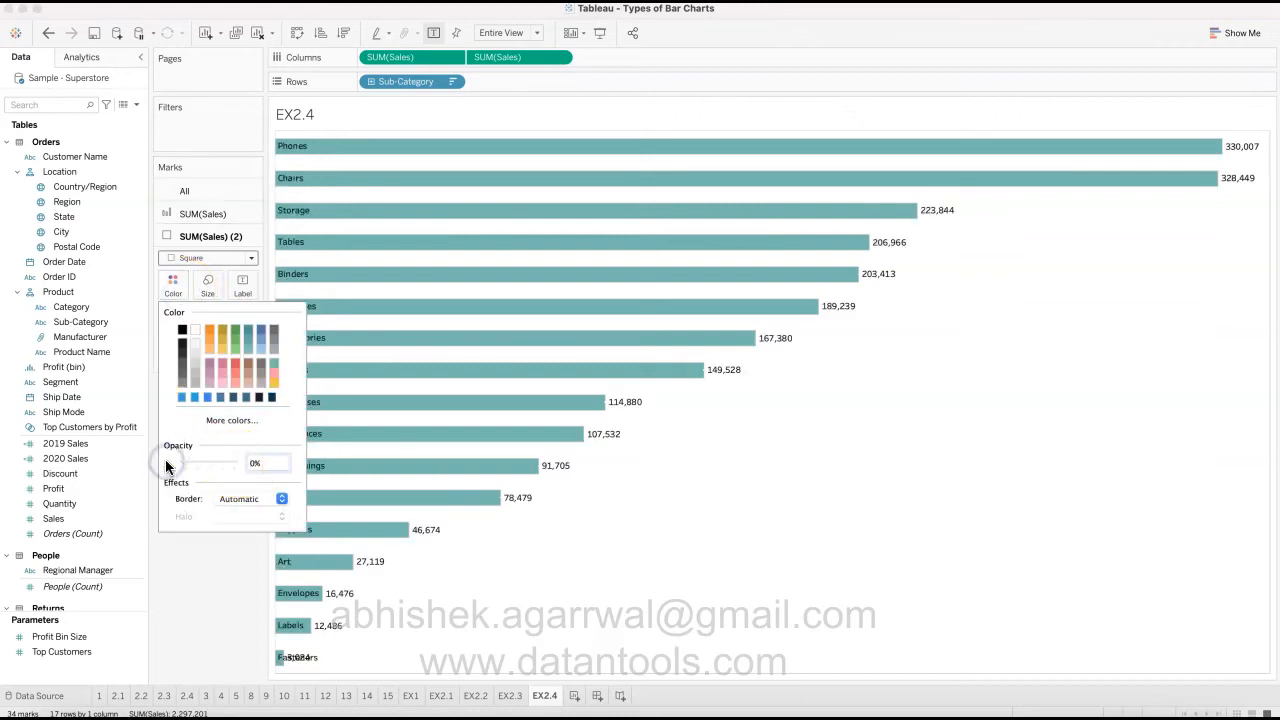
click(183, 558)
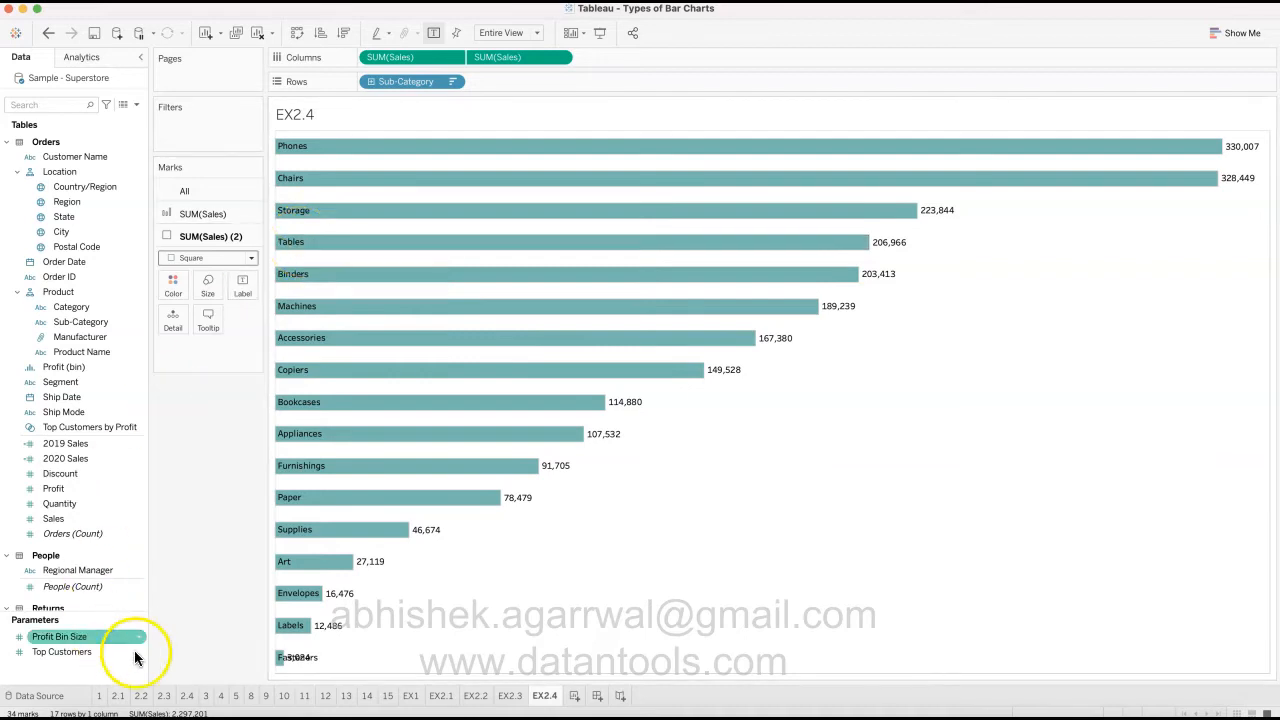
- Examine the finished charts on sheets 2.4 and 3, including the average line across all the bars on sheet 3
click(186, 696)
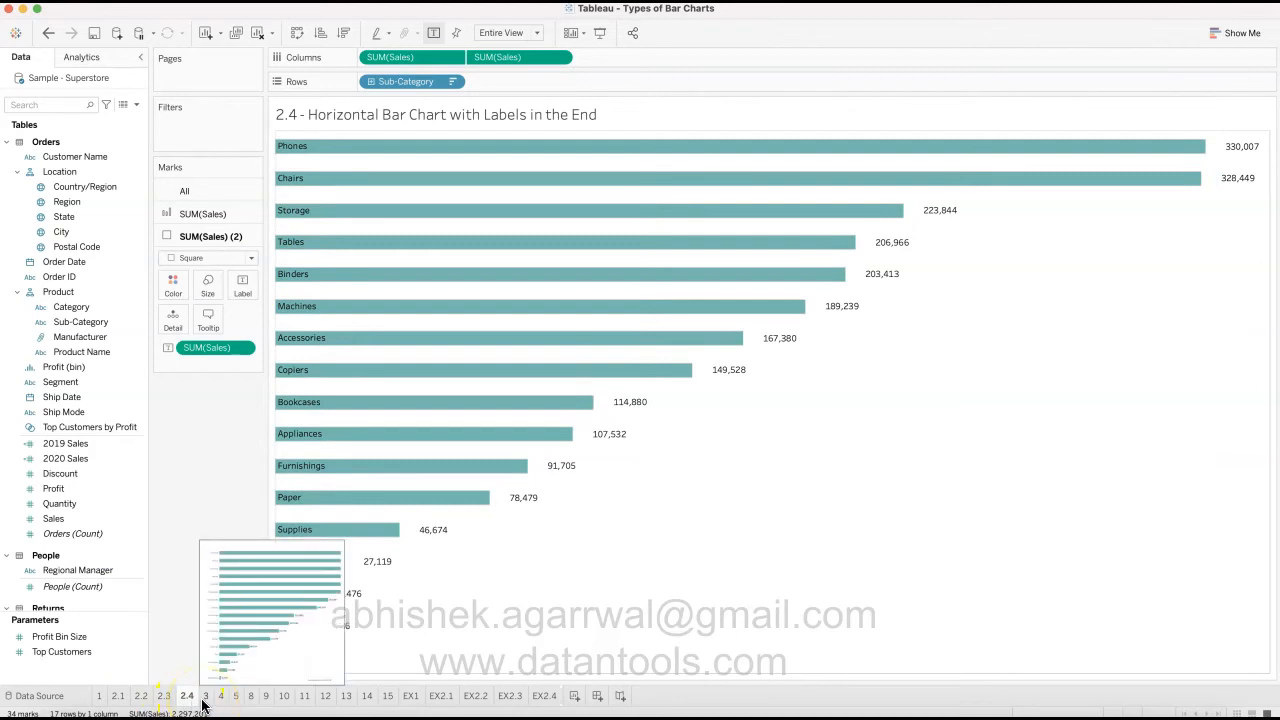
click(205, 697)
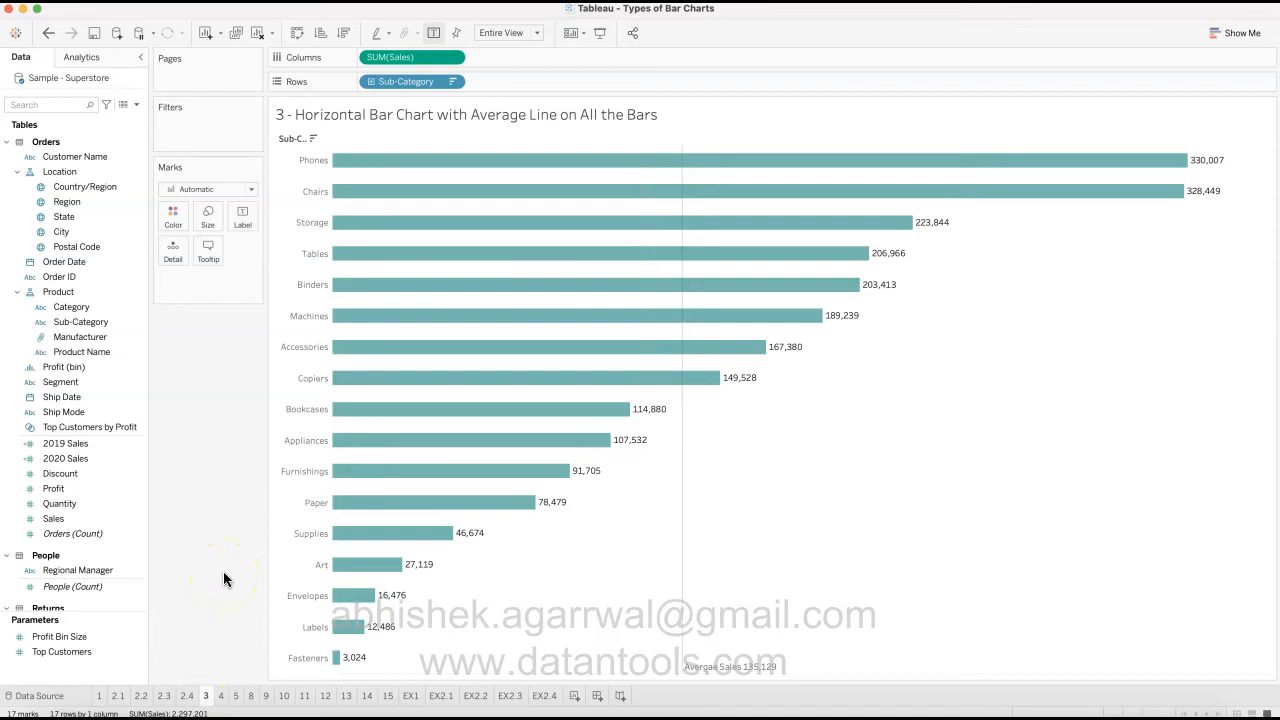
mouse_move(679, 499)
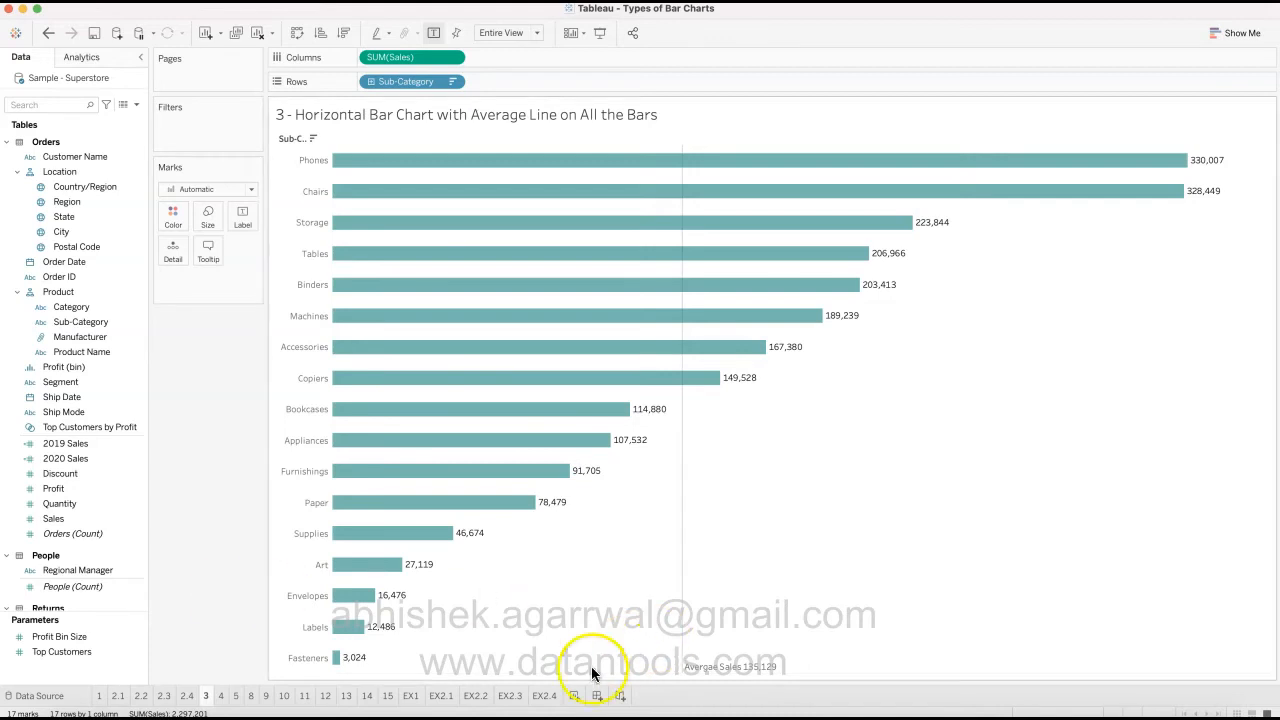
- Duplicate the EX2.1 worksheet
mouse_move(556, 698)
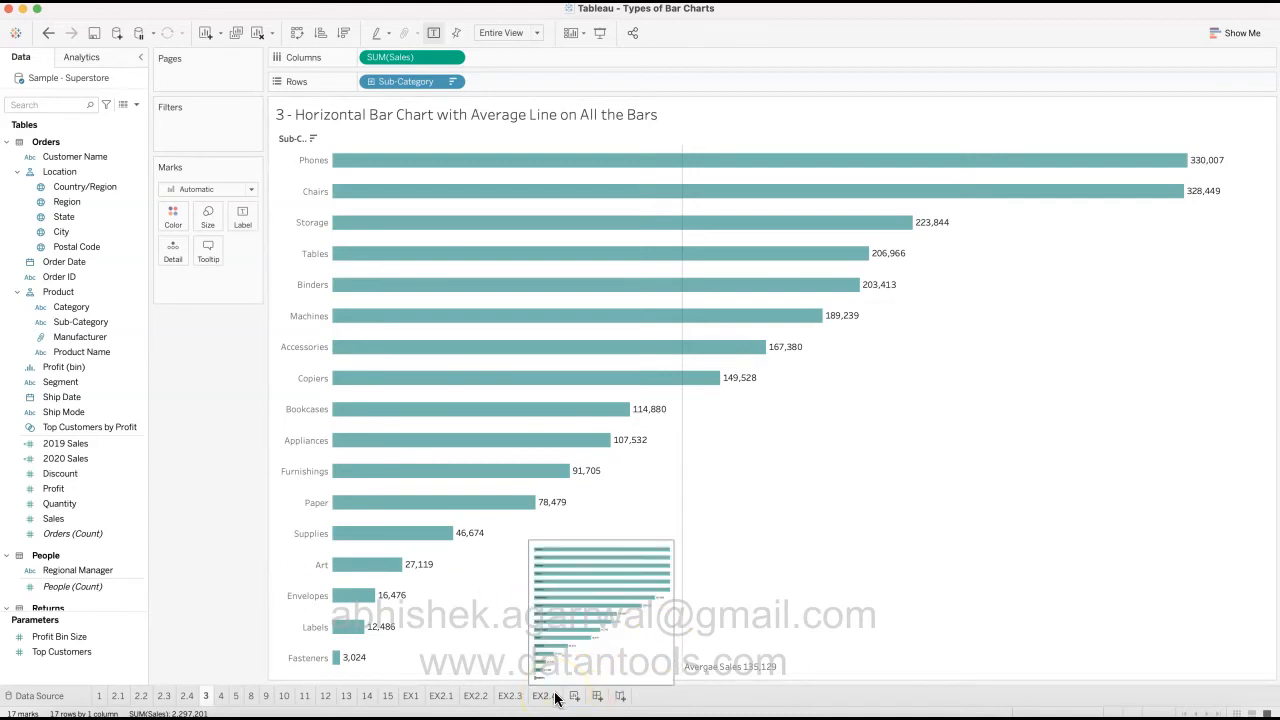
click(448, 700)
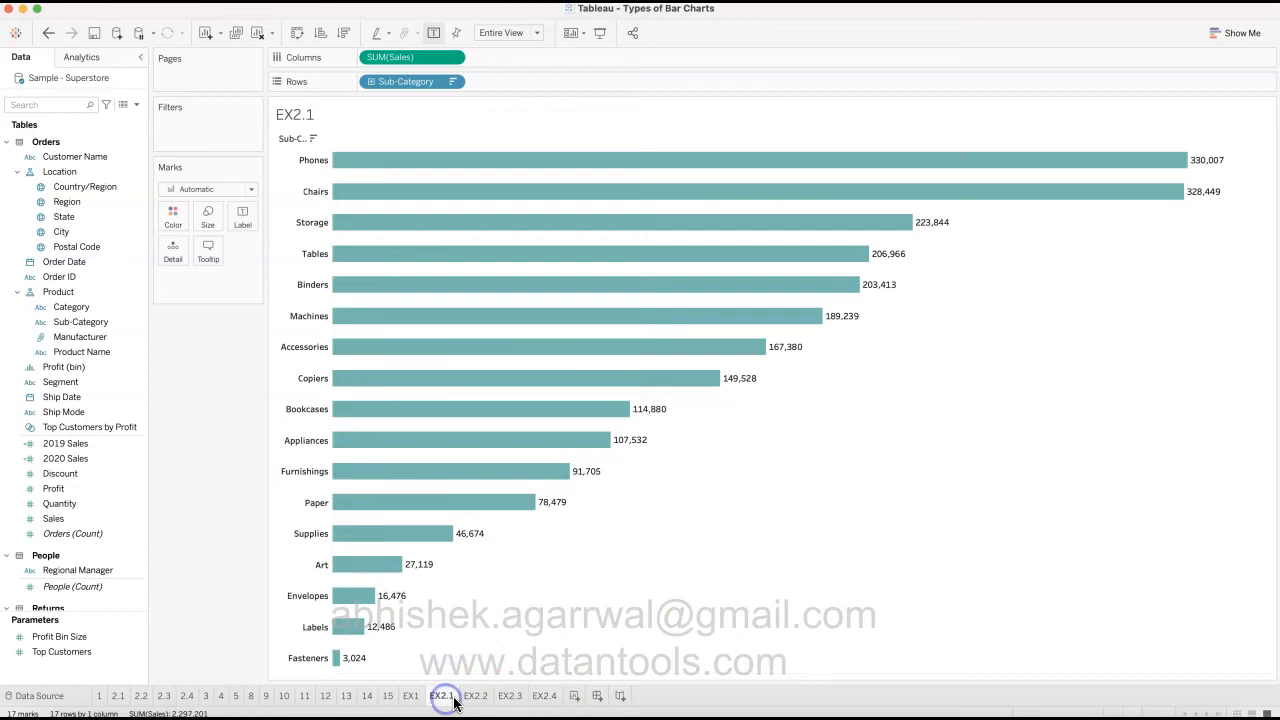
right_click(442, 699)
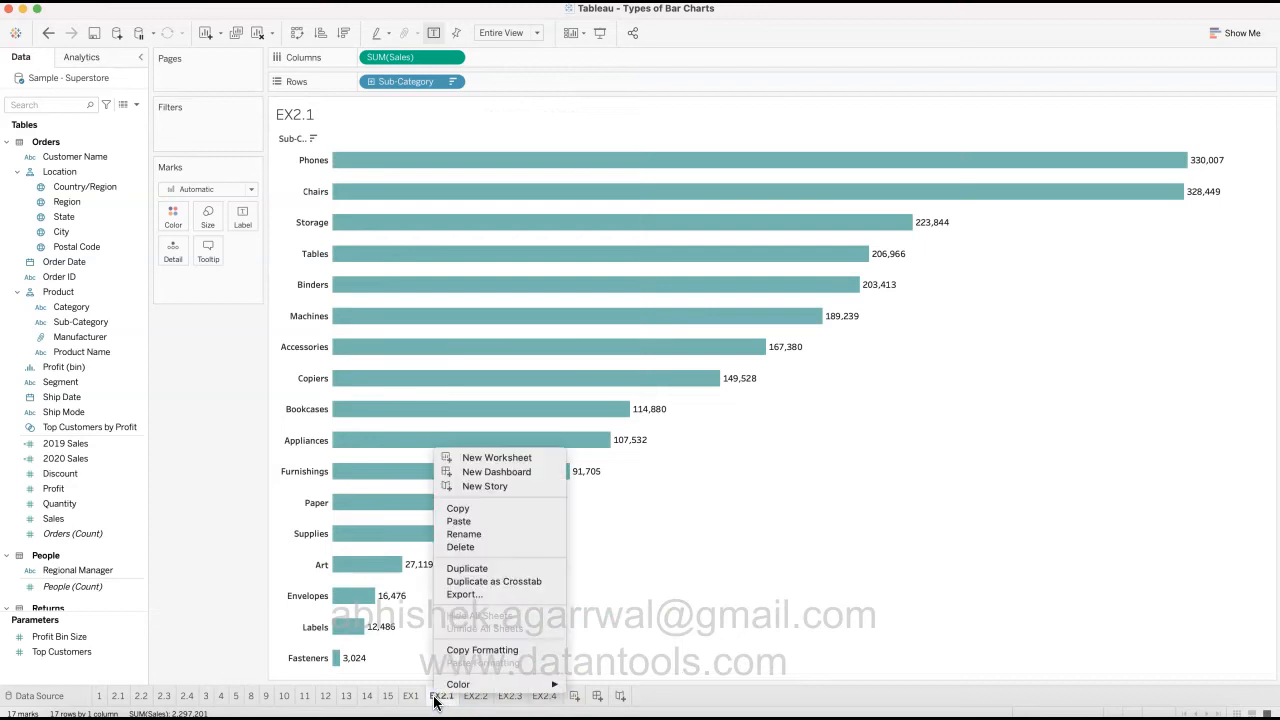
click(497, 568)
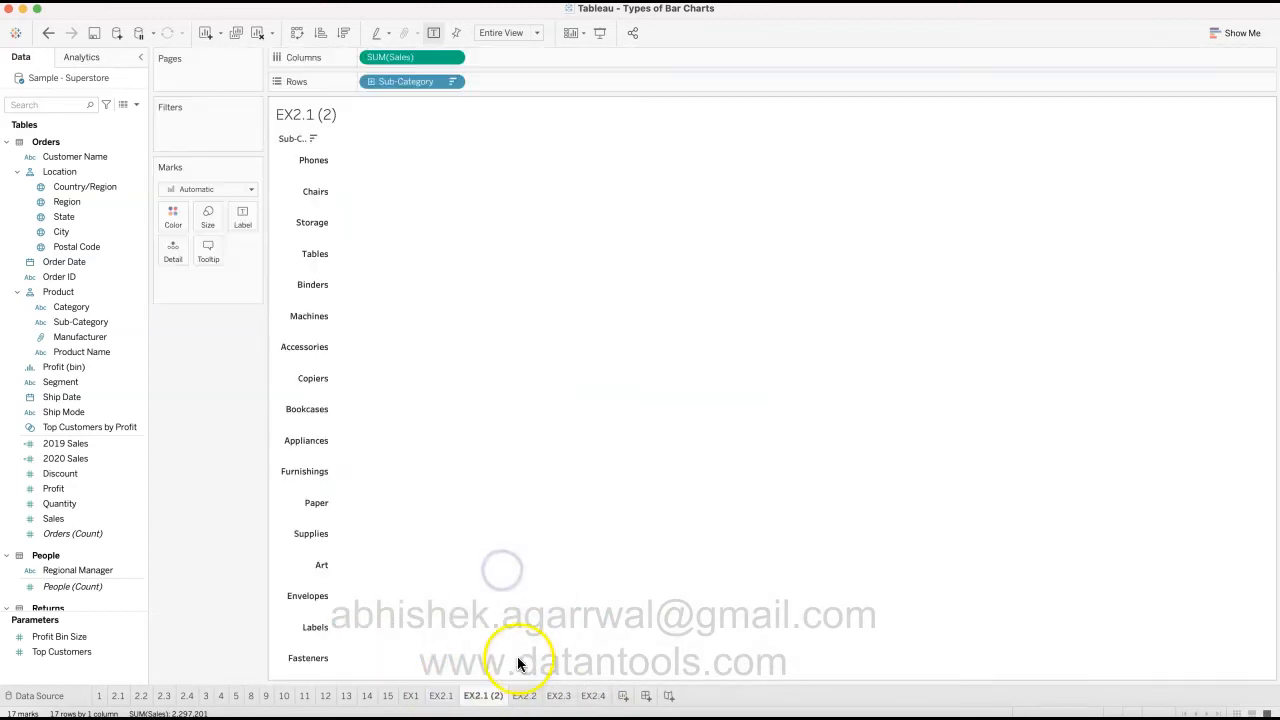
- Move the duplicated worksheet after EX2.4 and rename it EX3
drag(491, 695, 611, 695)
double_click(593, 698)
key(Right)
key(BackSpace)
key(BackSpace)
key(BackSpace)
key(BackSpace)
key(BackSpace)
key(BackSpace)
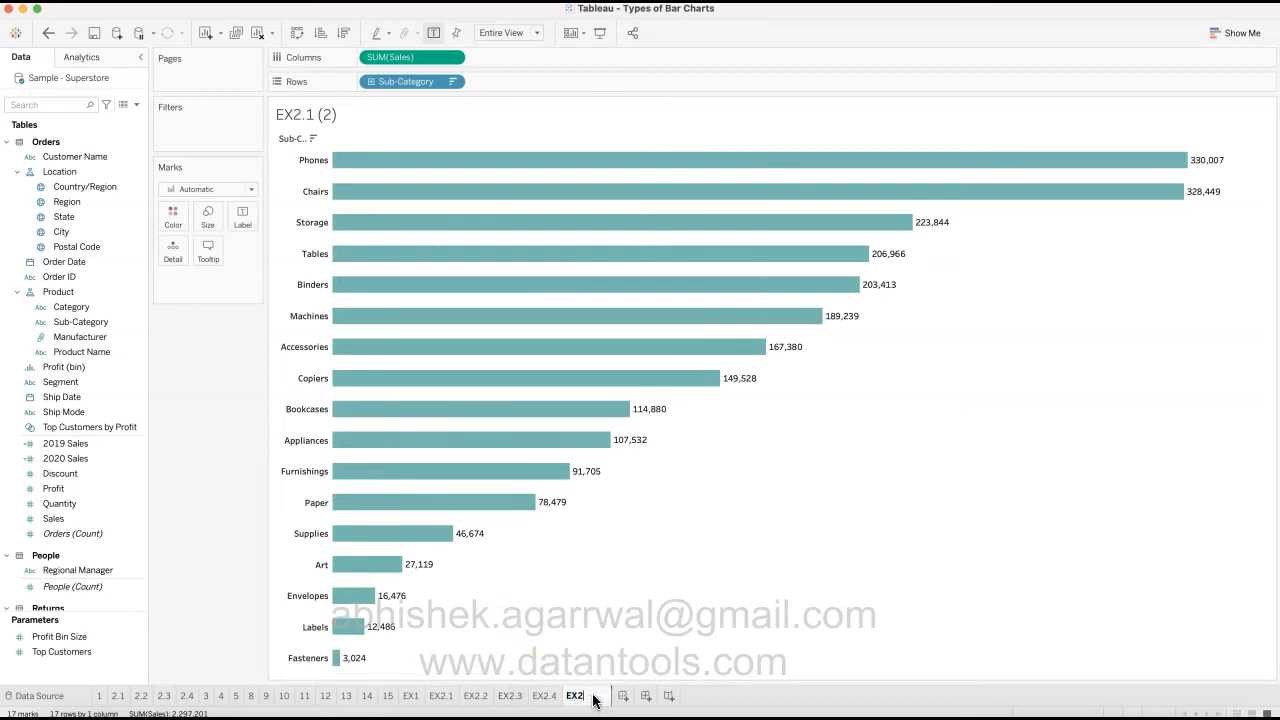
key(Return)
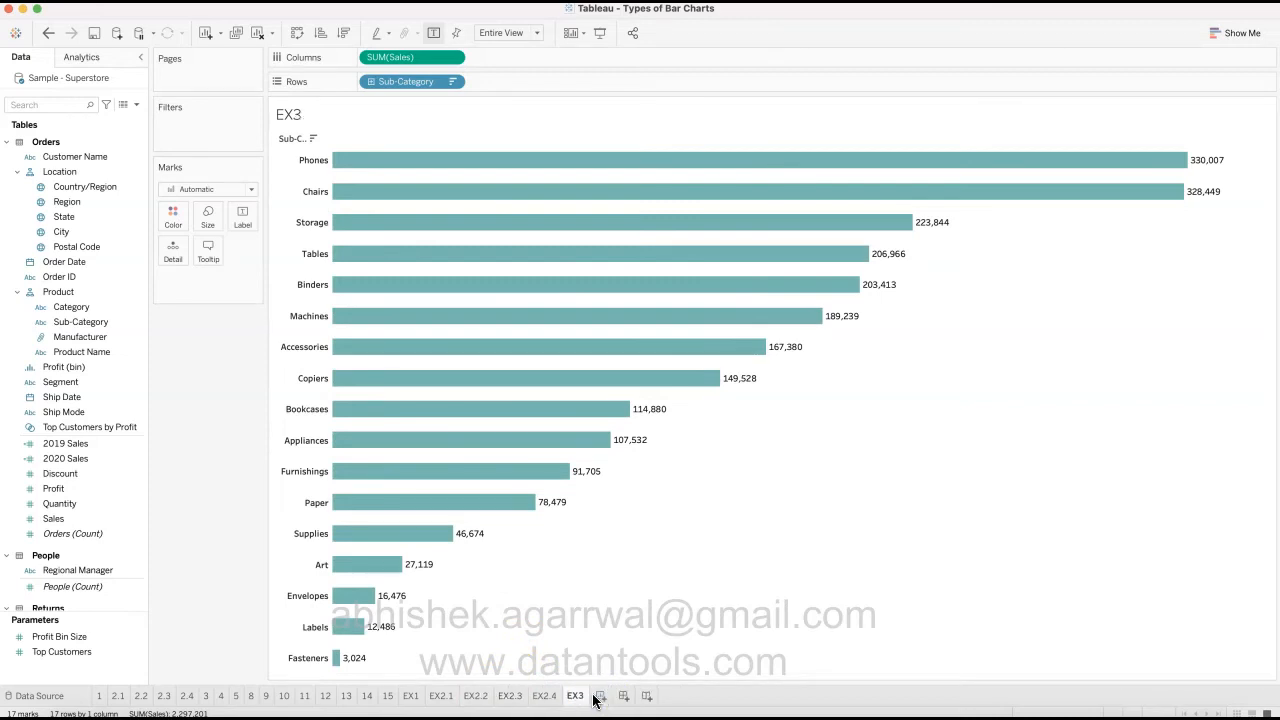
click(581, 700)
mouse_move(583, 706)
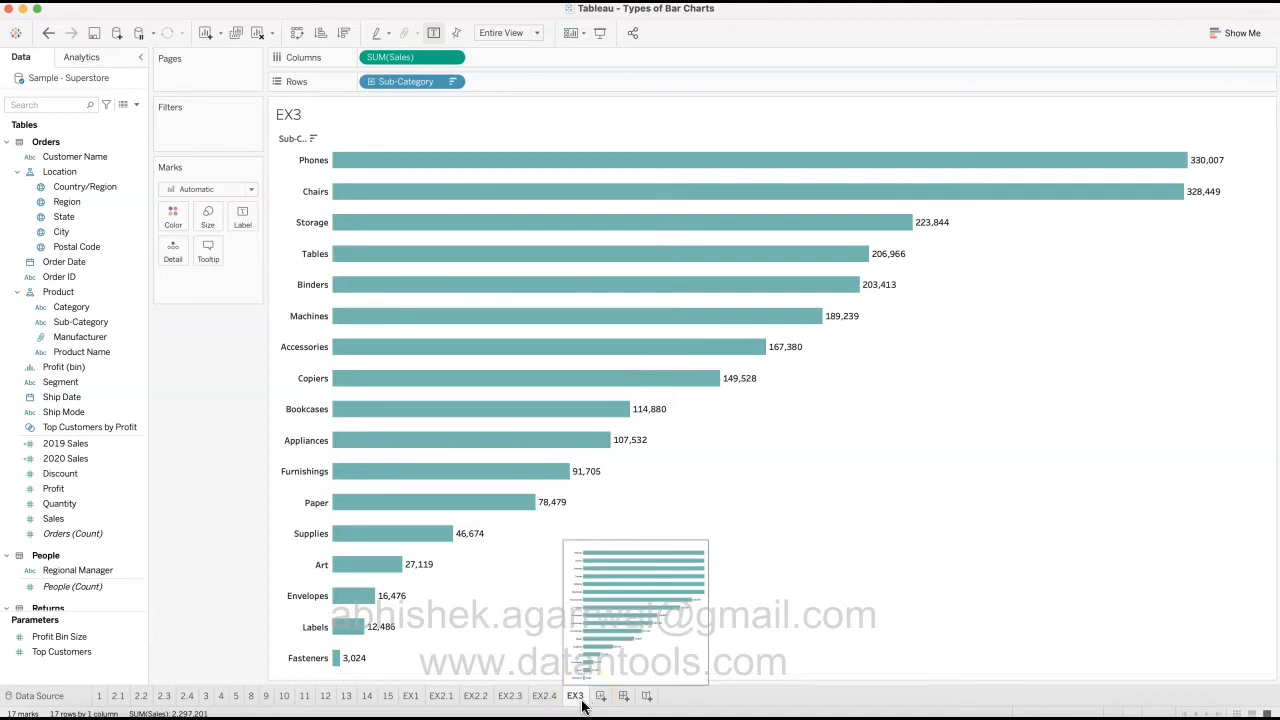
click(199, 527)
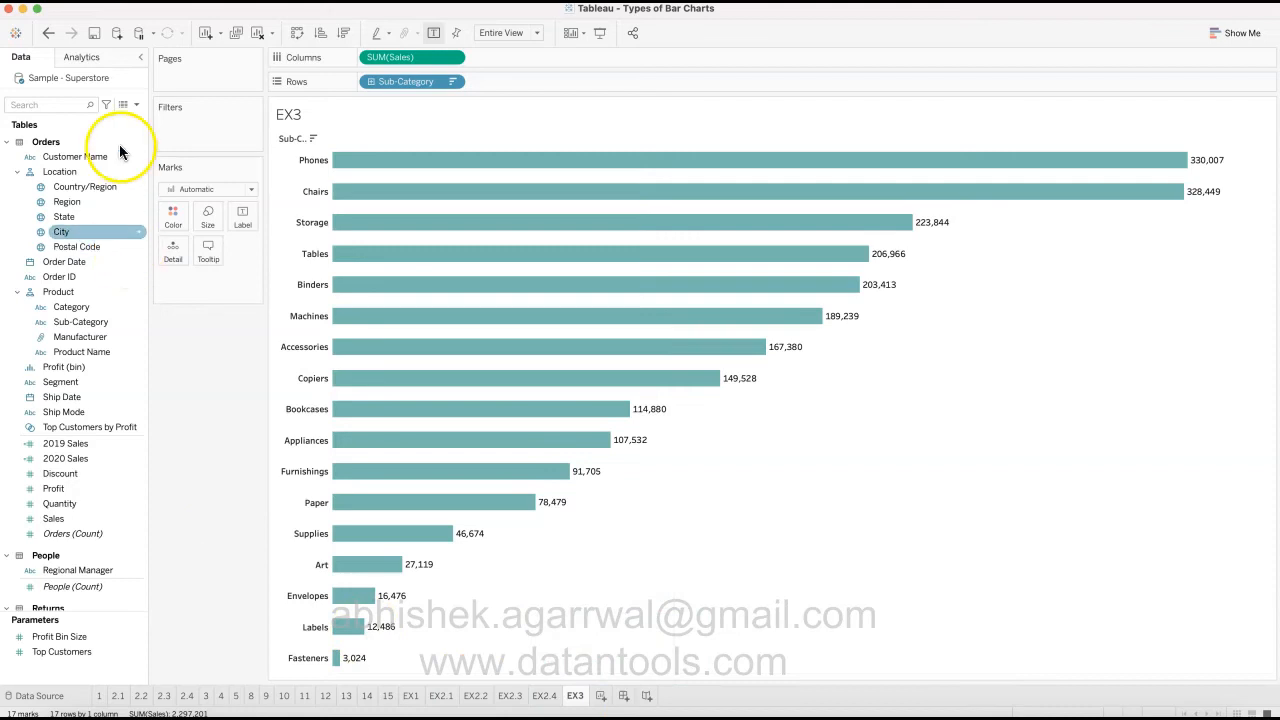
- Add an average line for the entire table to the EX3 chart and compare it with sheet 3
click(104, 57)
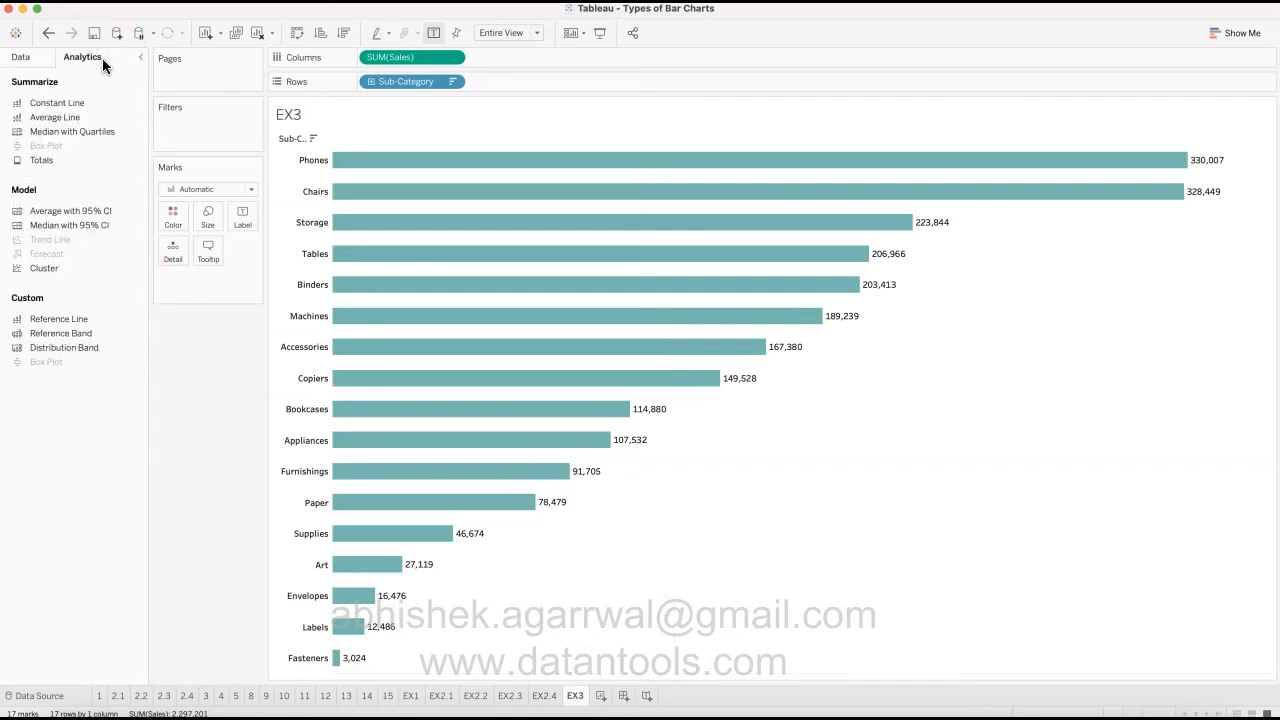
drag(92, 116, 407, 163)
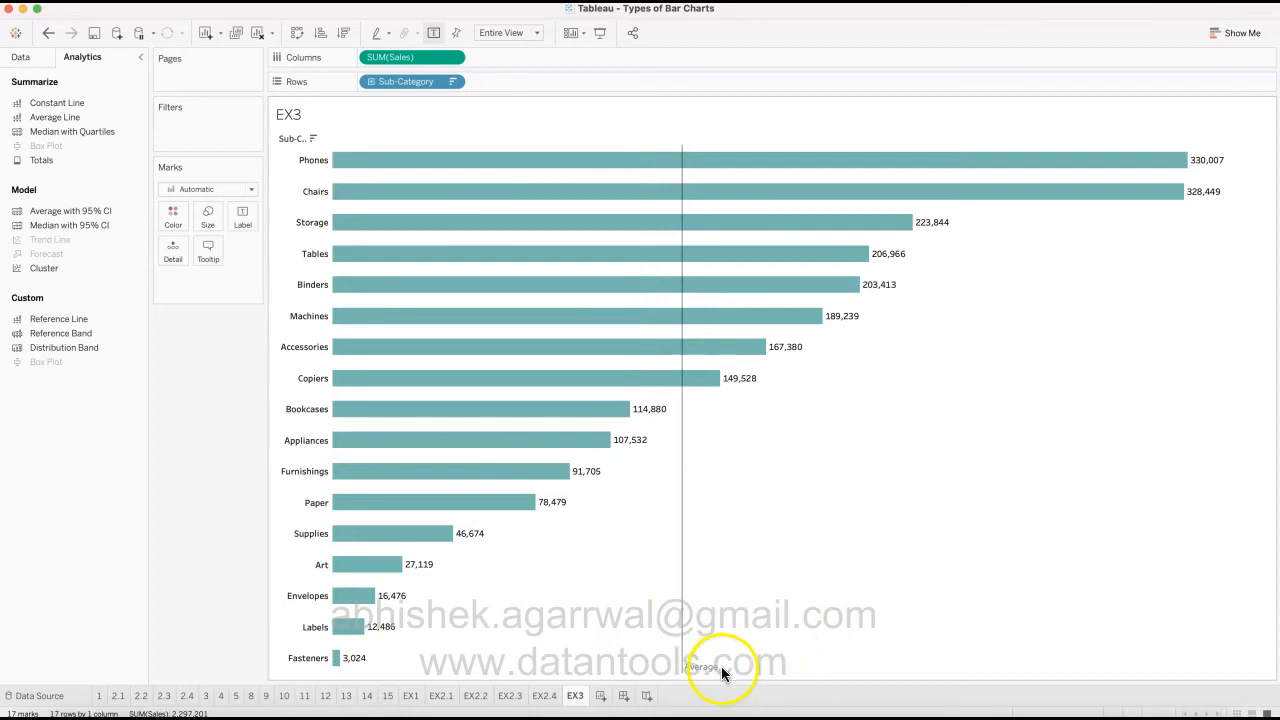
click(207, 698)
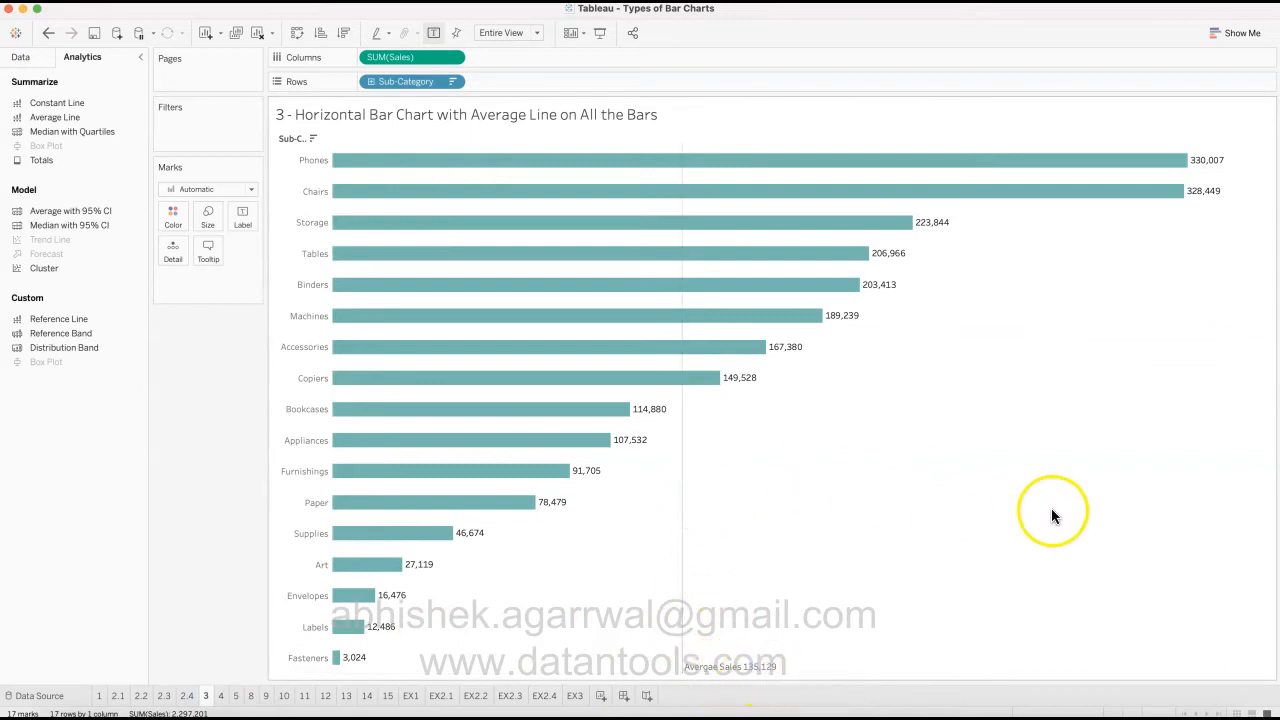
click(1070, 466)
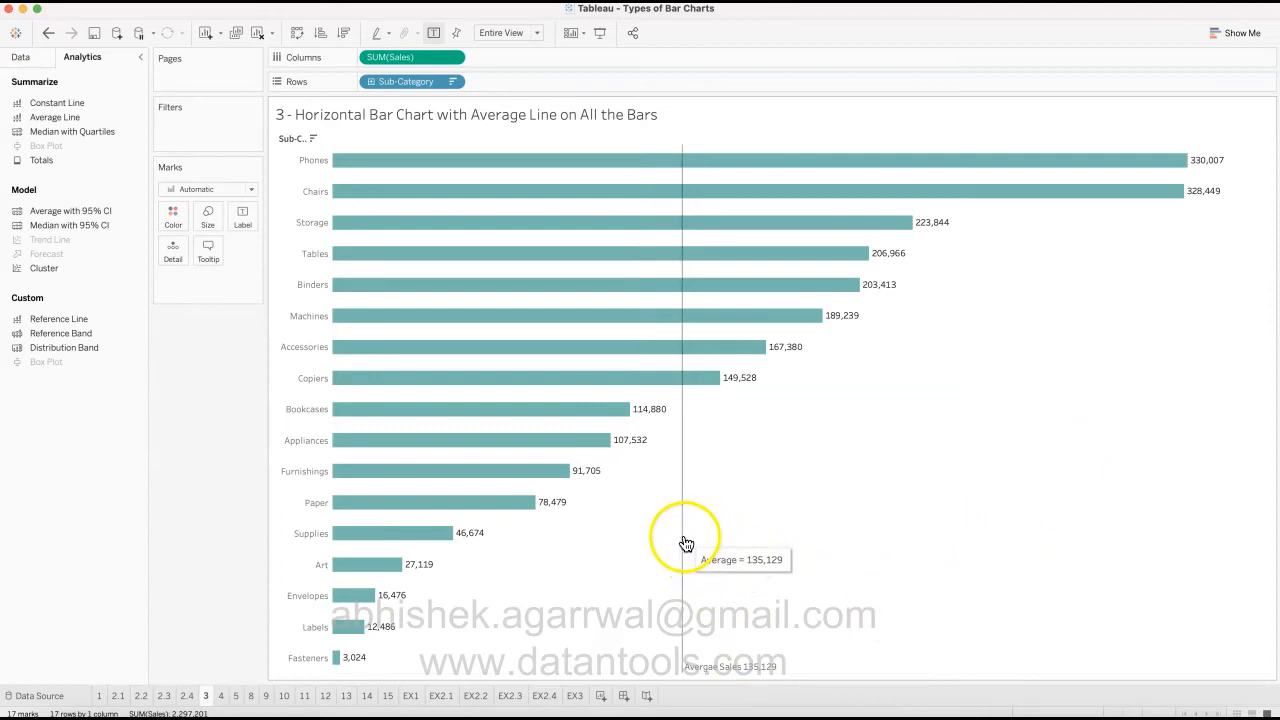
click(575, 695)
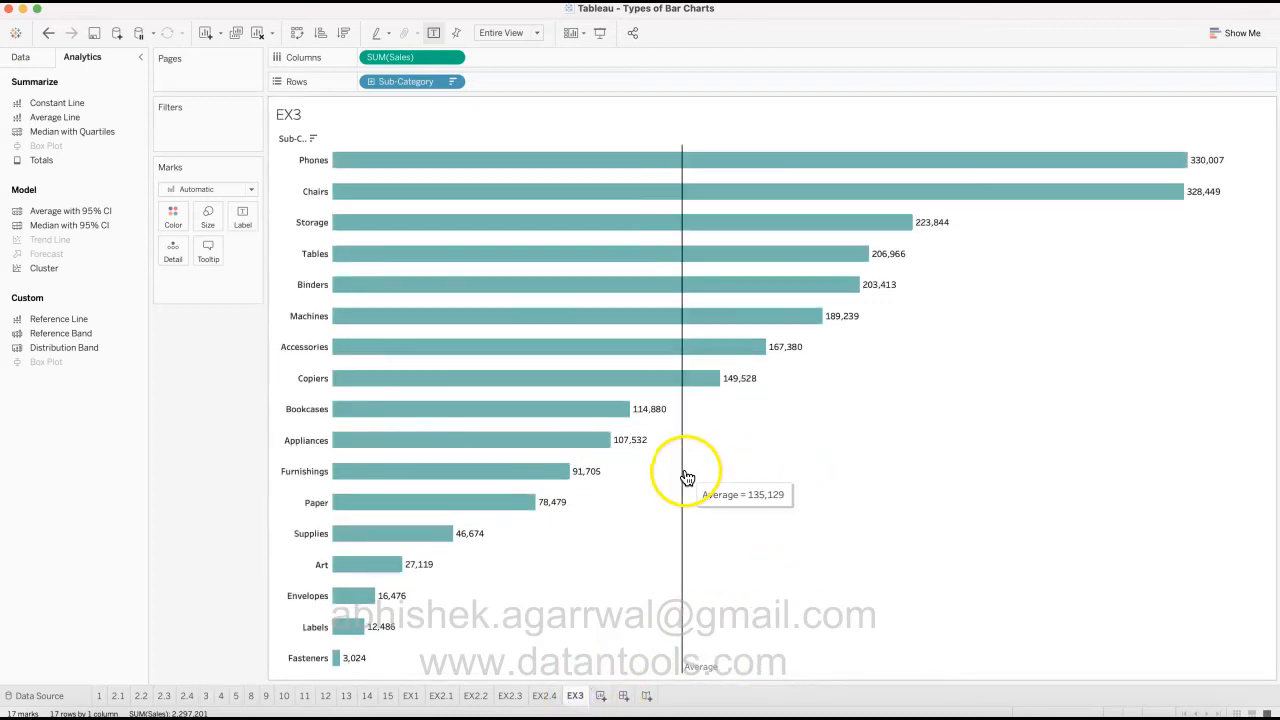
- Give EX3's average line the custom label "Average Sales - <Value>"
right_click(706, 676)
click(722, 678)
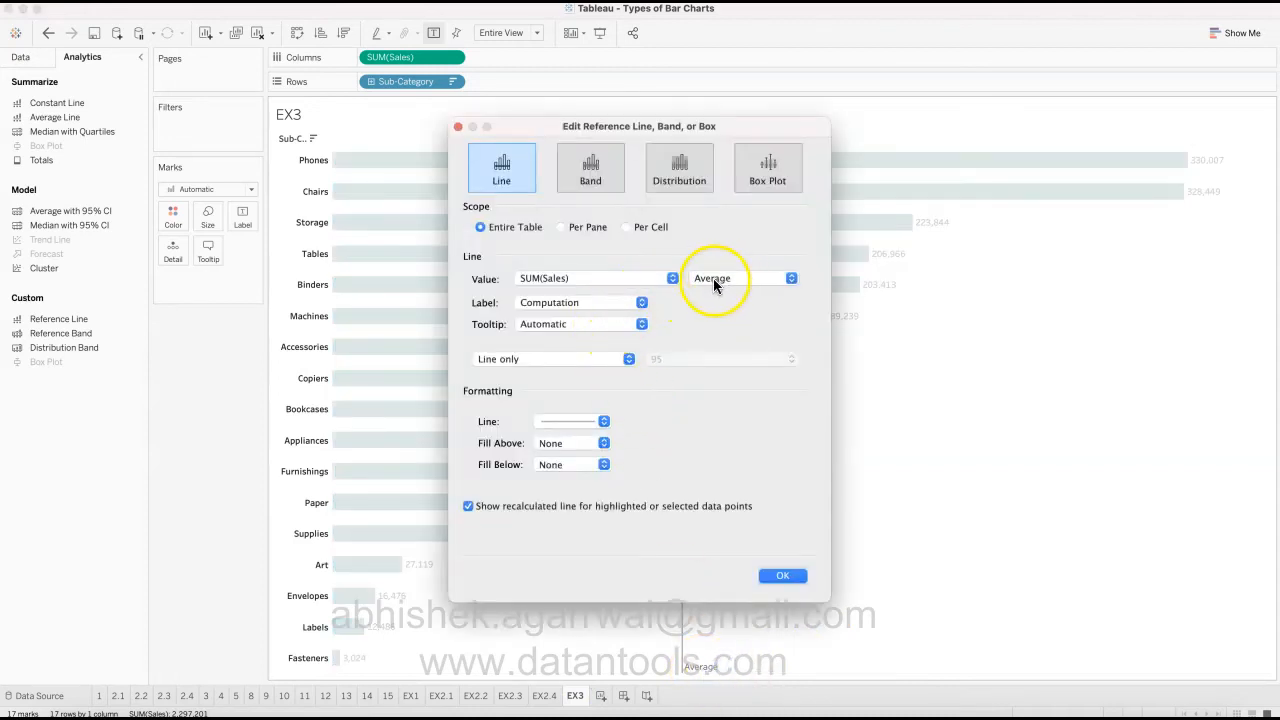
click(595, 302)
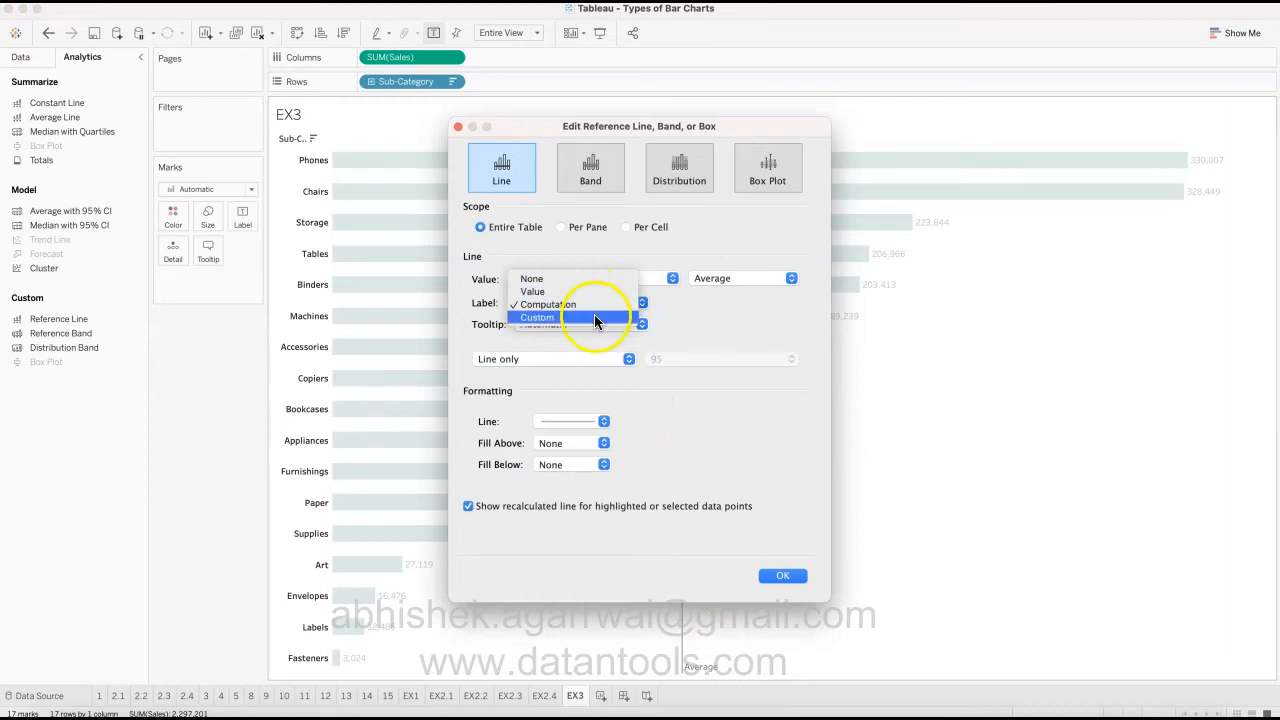
click(594, 317)
click(668, 308)
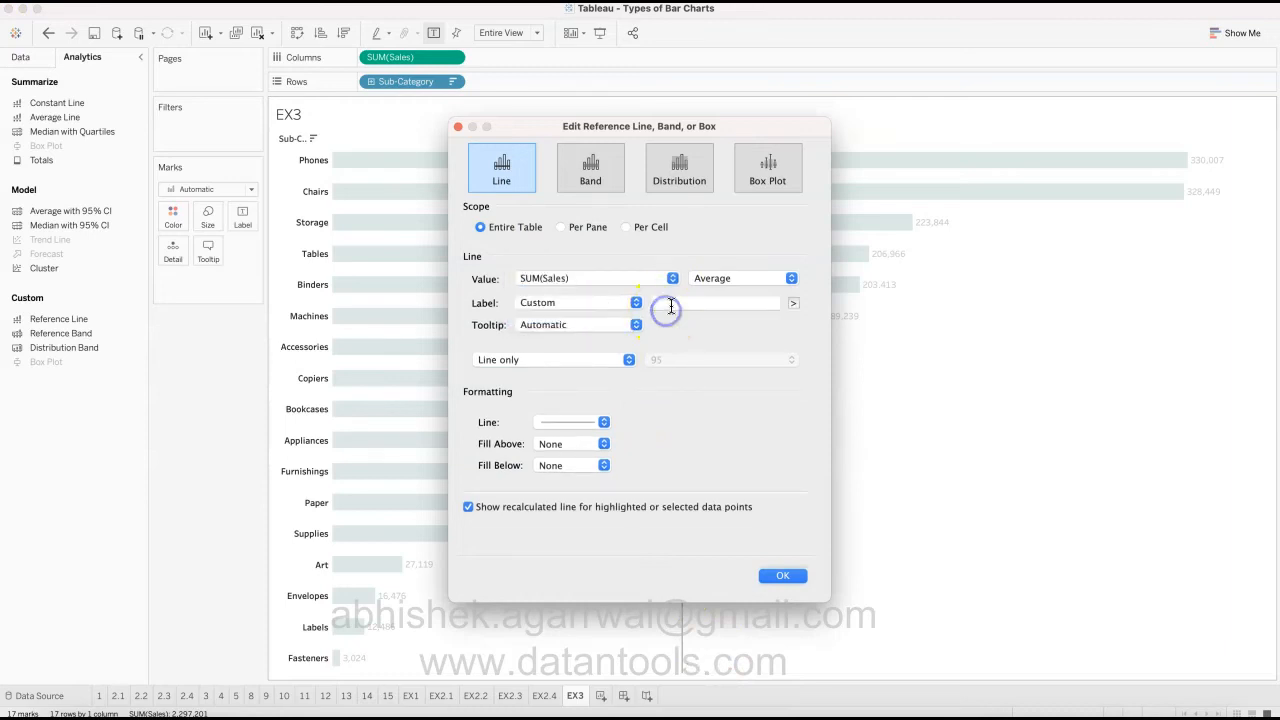
text(A)
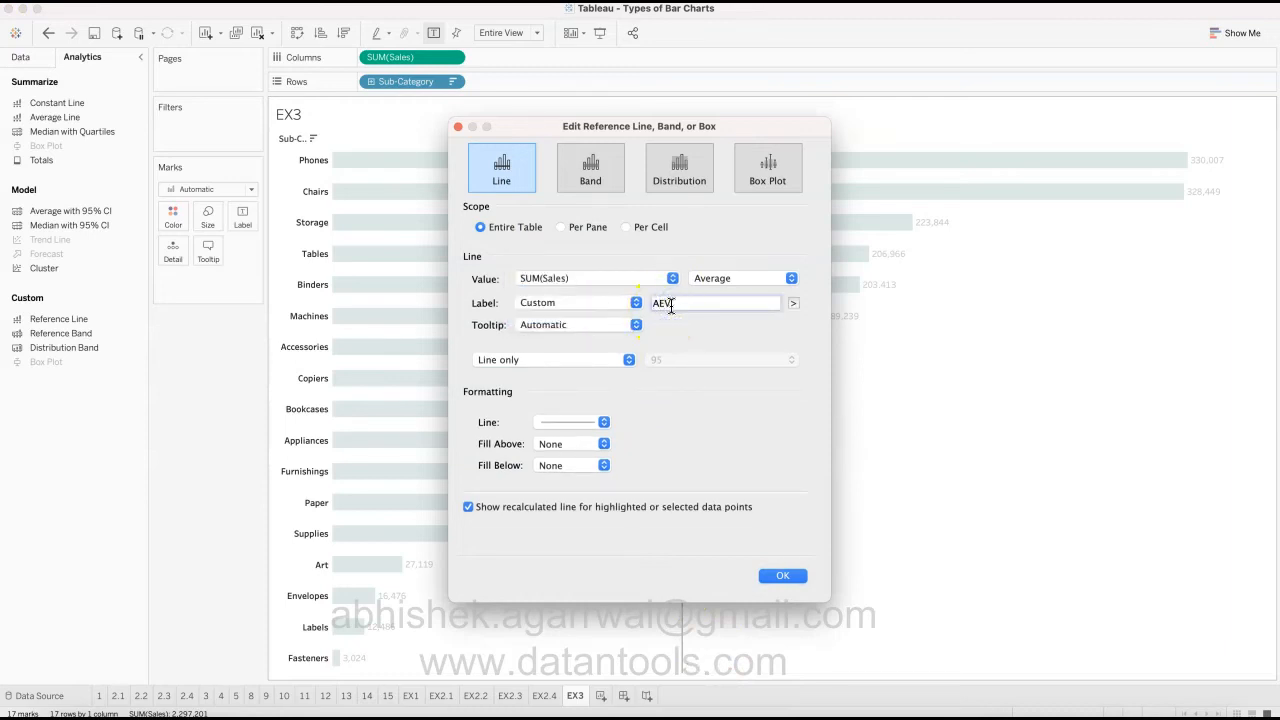
text(verage Sales -)
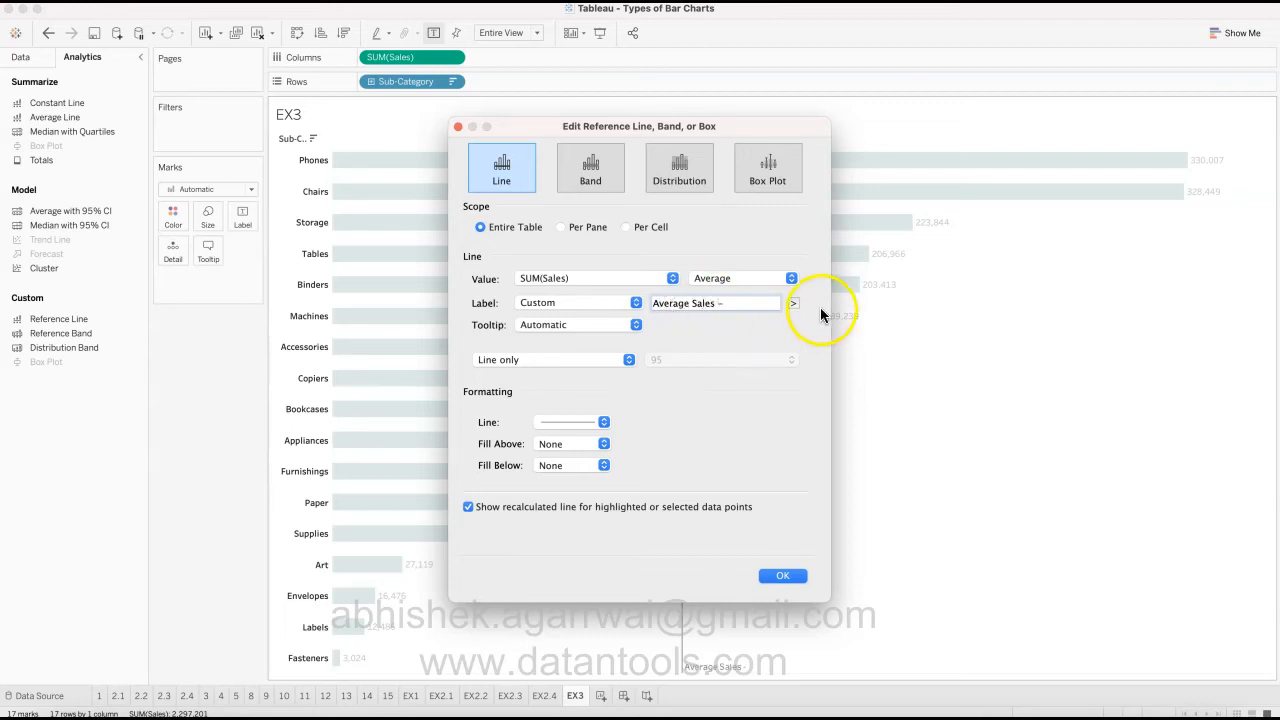
click(793, 302)
click(812, 355)
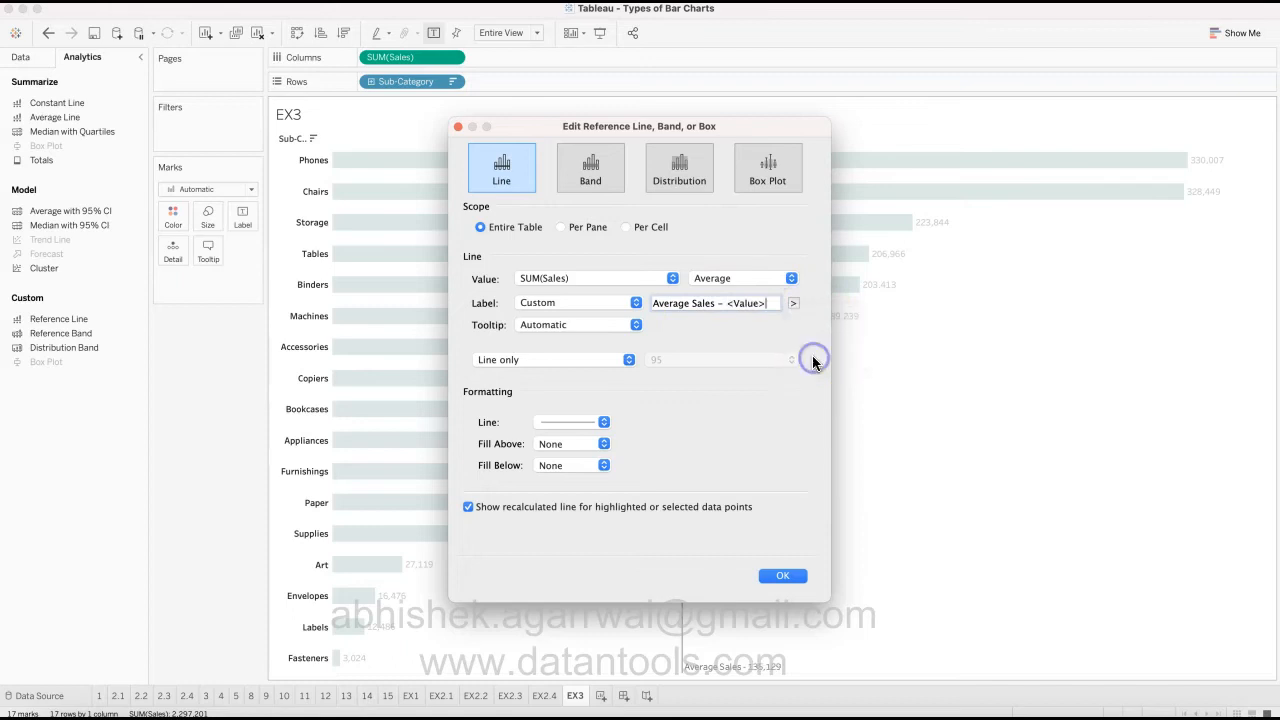
- Format the average line as the thinnest dotted line in gray and apply the reference line settings
click(603, 422)
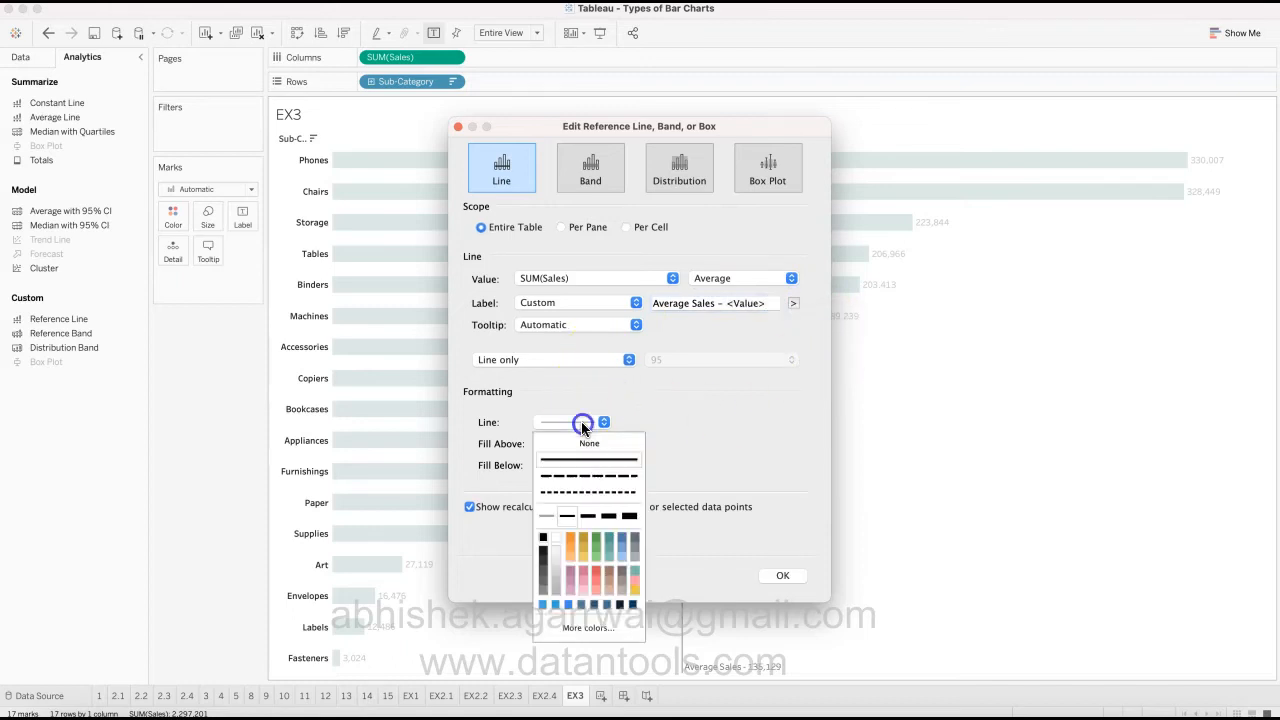
click(588, 492)
click(546, 515)
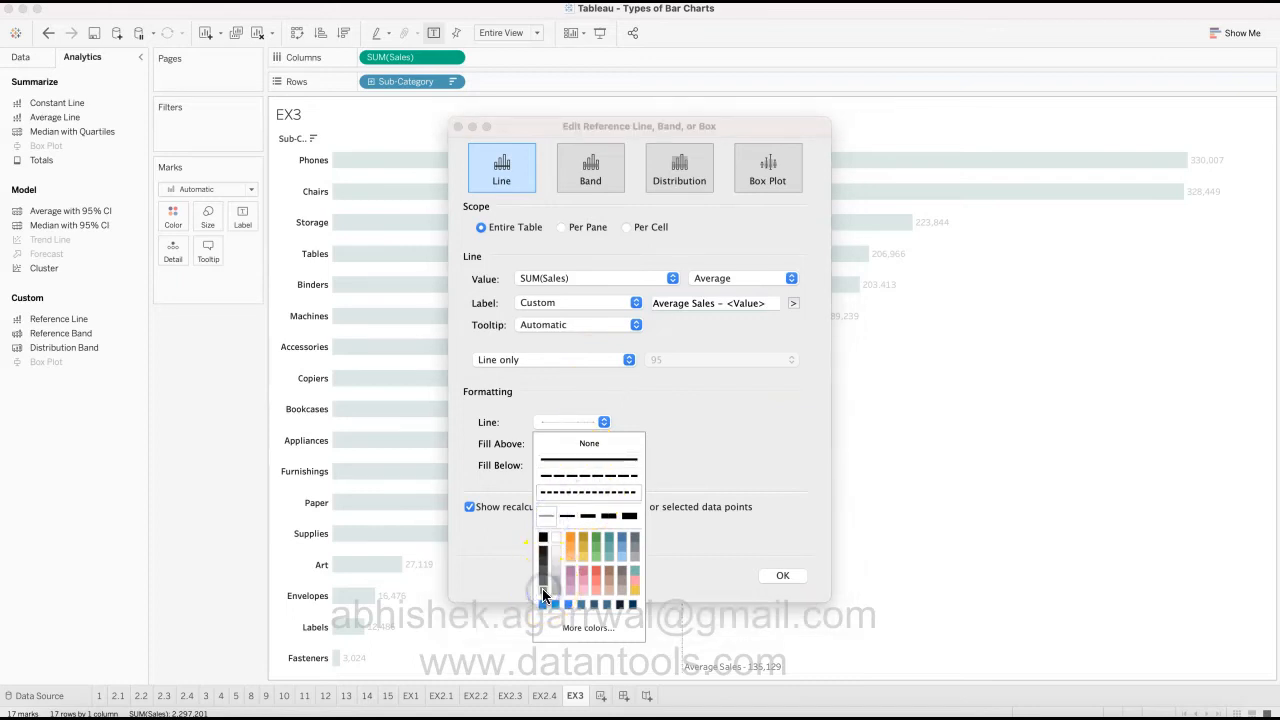
click(724, 468)
click(776, 575)
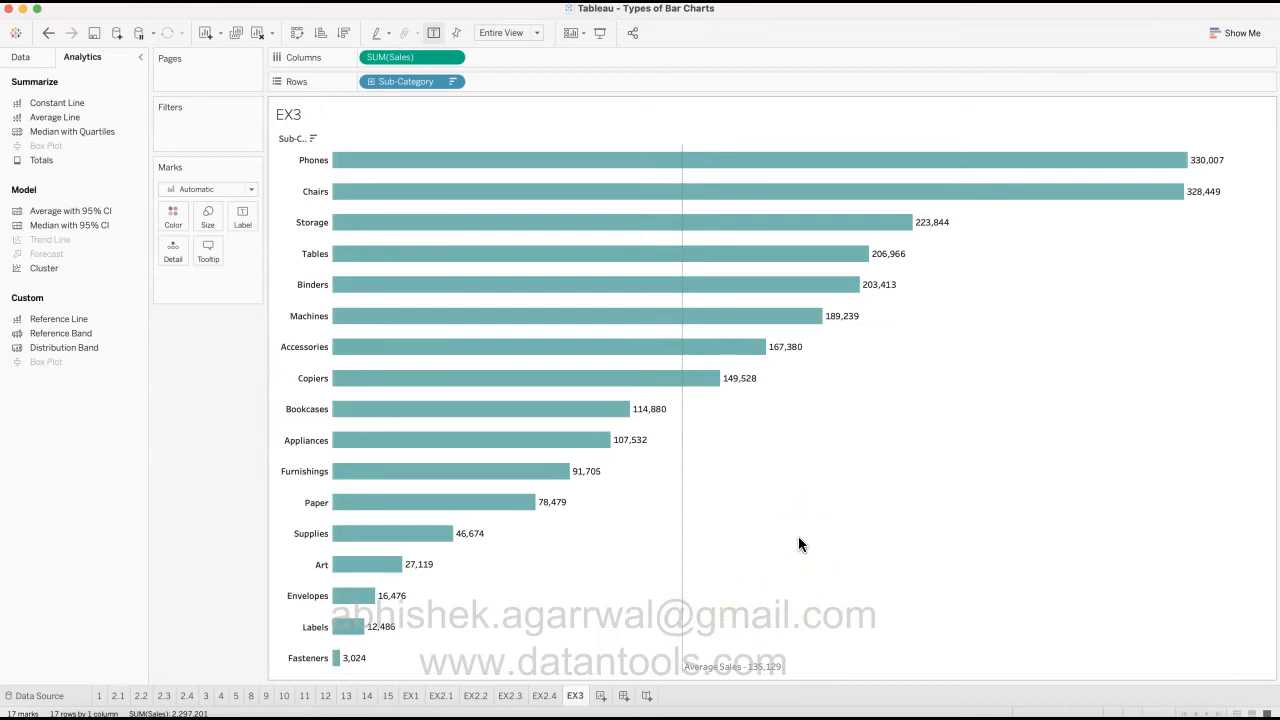
- Check the average line on EX3 and view sheet 4's example with average lines on individual bars
mouse_move(709, 677)
mouse_move(720, 675)
click(222, 696)
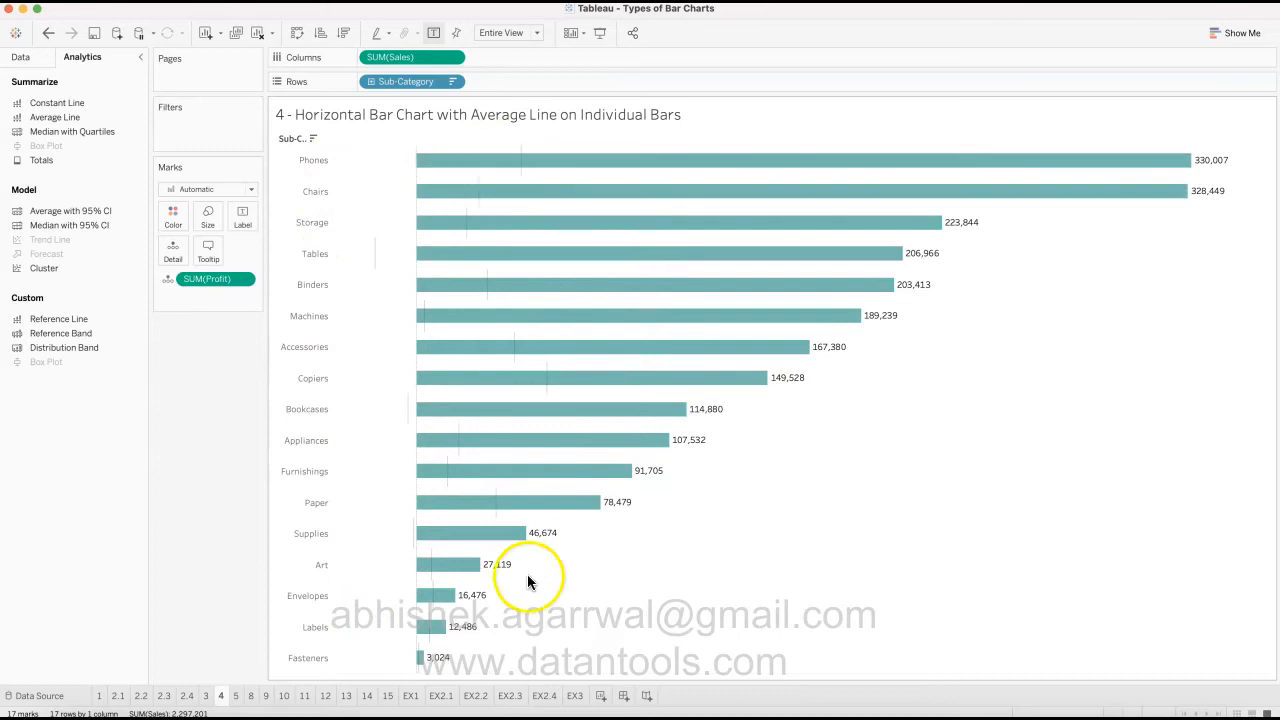
- Duplicate the EX2.1 worksheet, place the copy after EX3 and rename it EX4
click(441, 695)
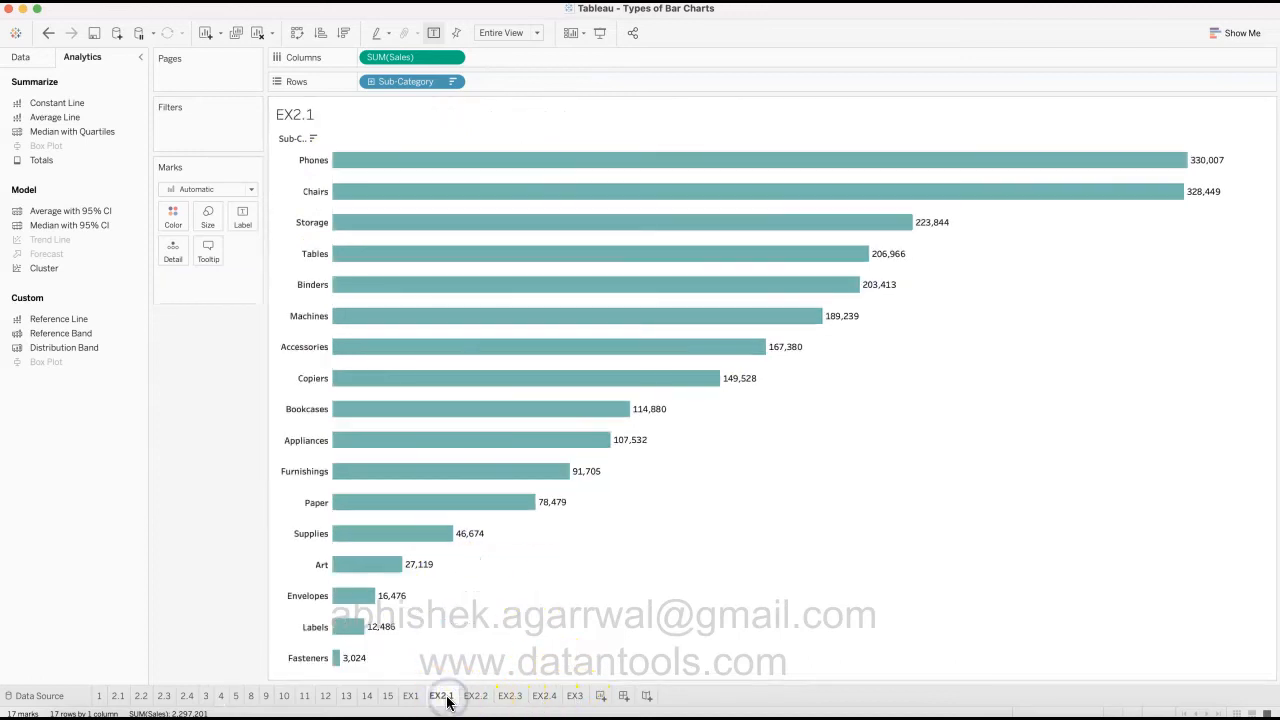
right_click(446, 699)
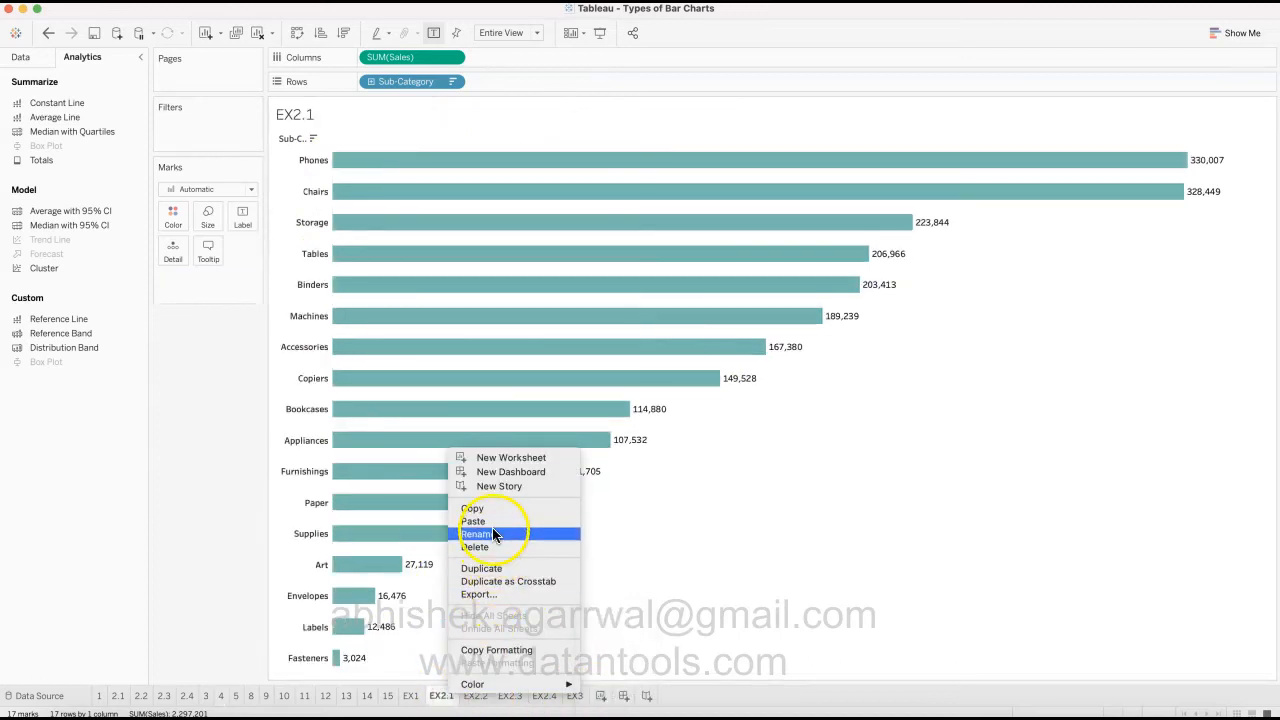
click(505, 567)
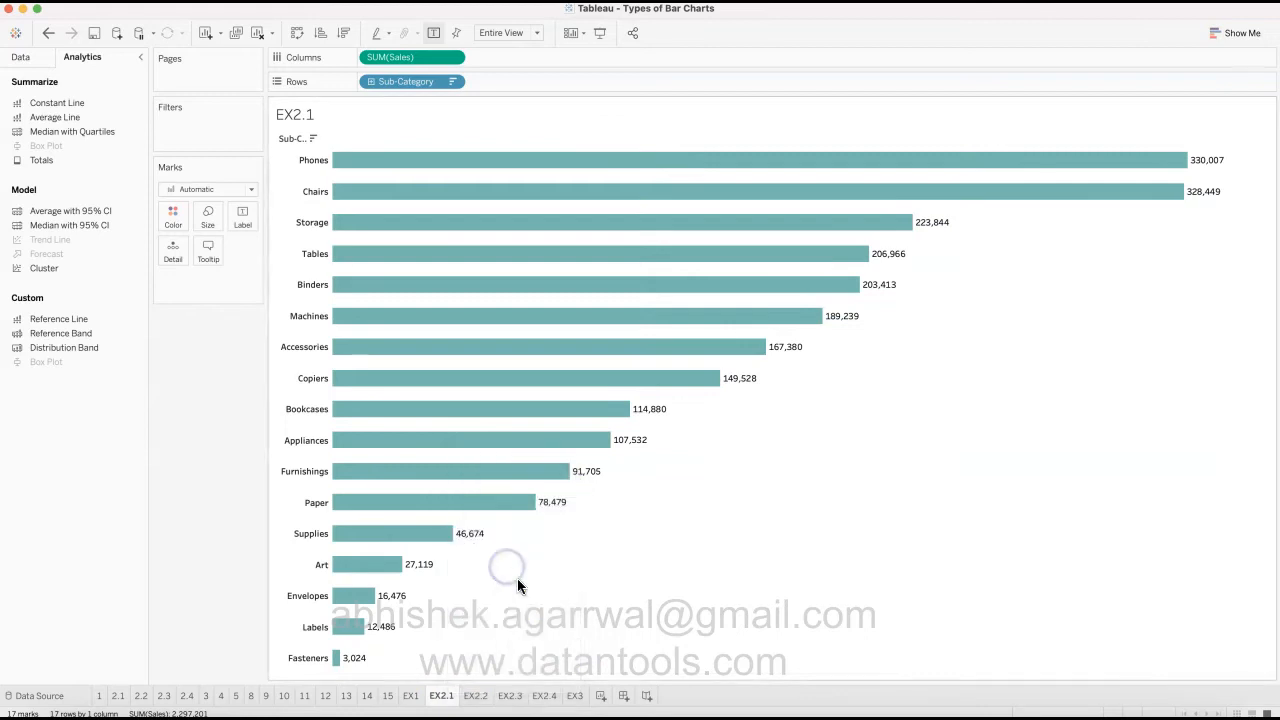
drag(507, 709, 634, 696)
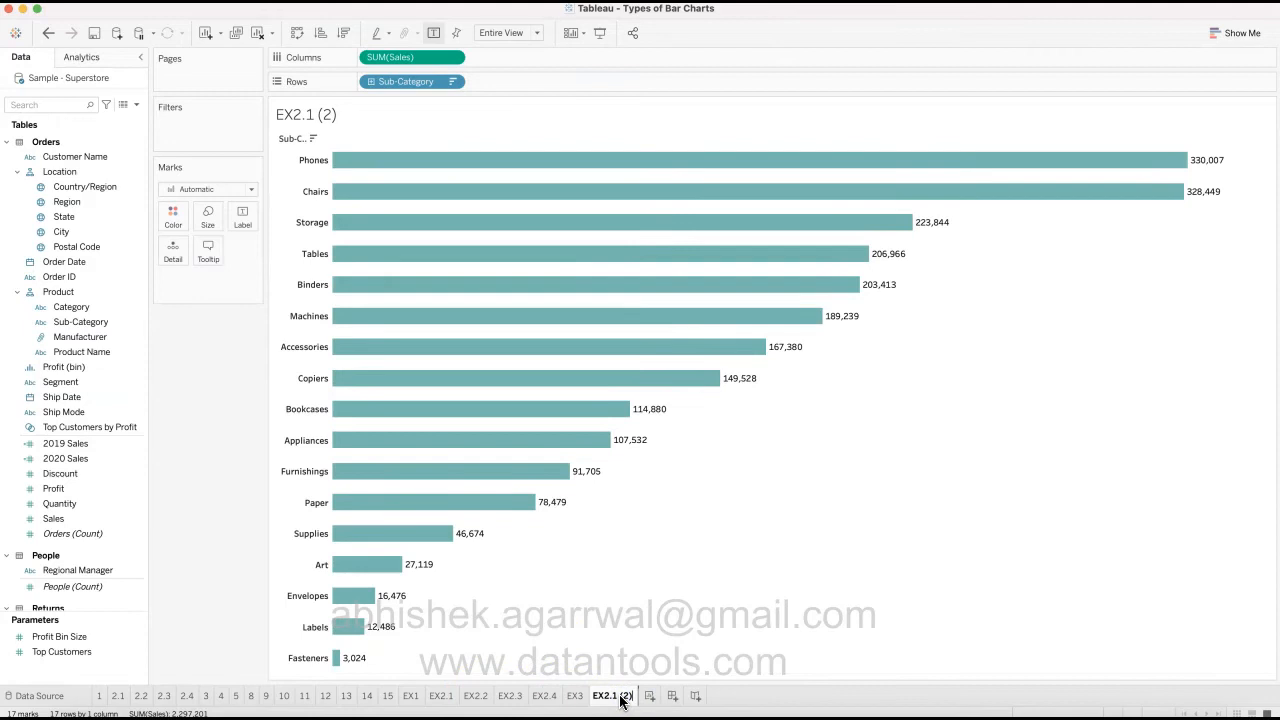
key(Return)
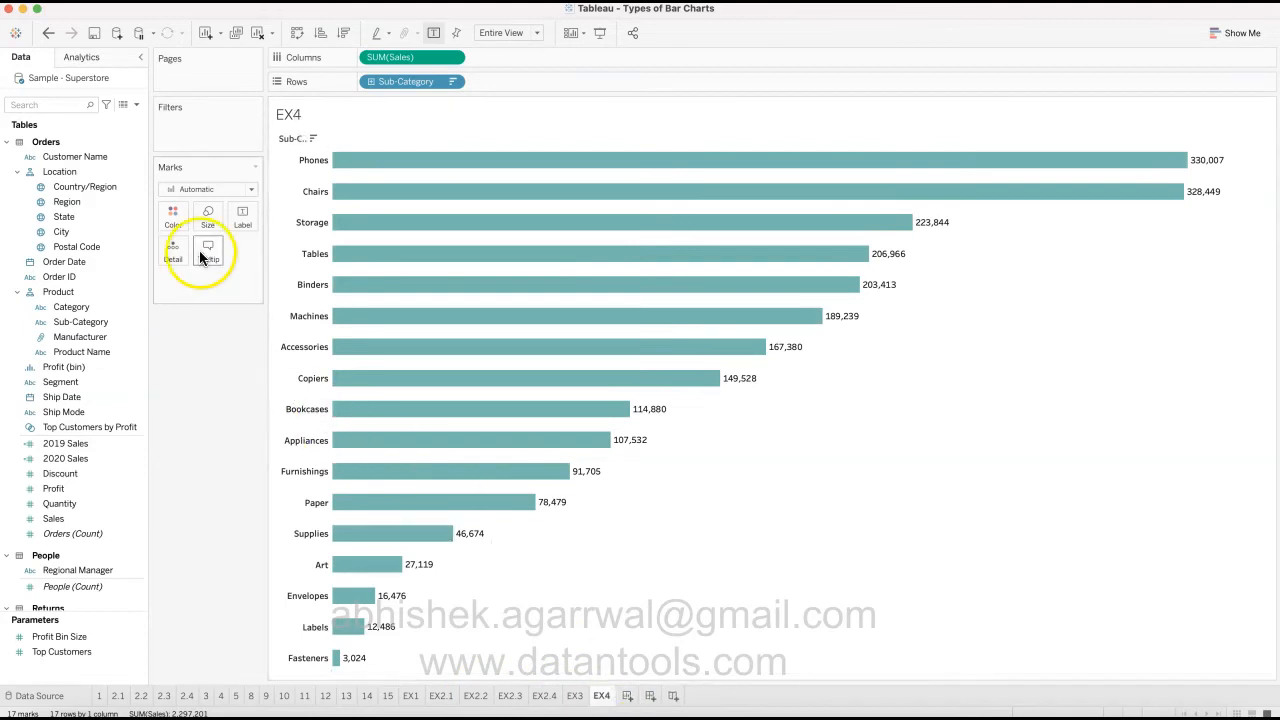
- Add an average line per cell to the EX4 chart and inspect the lines on the individual bars
click(96, 60)
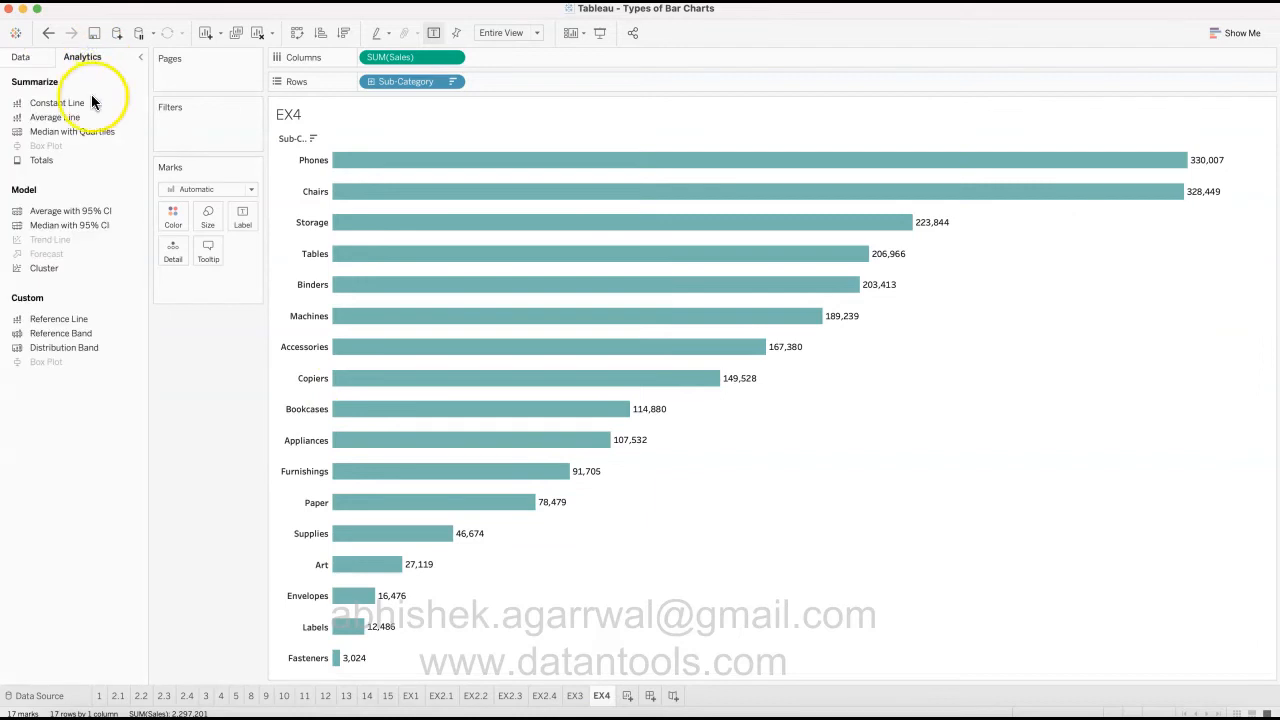
drag(88, 117, 498, 160)
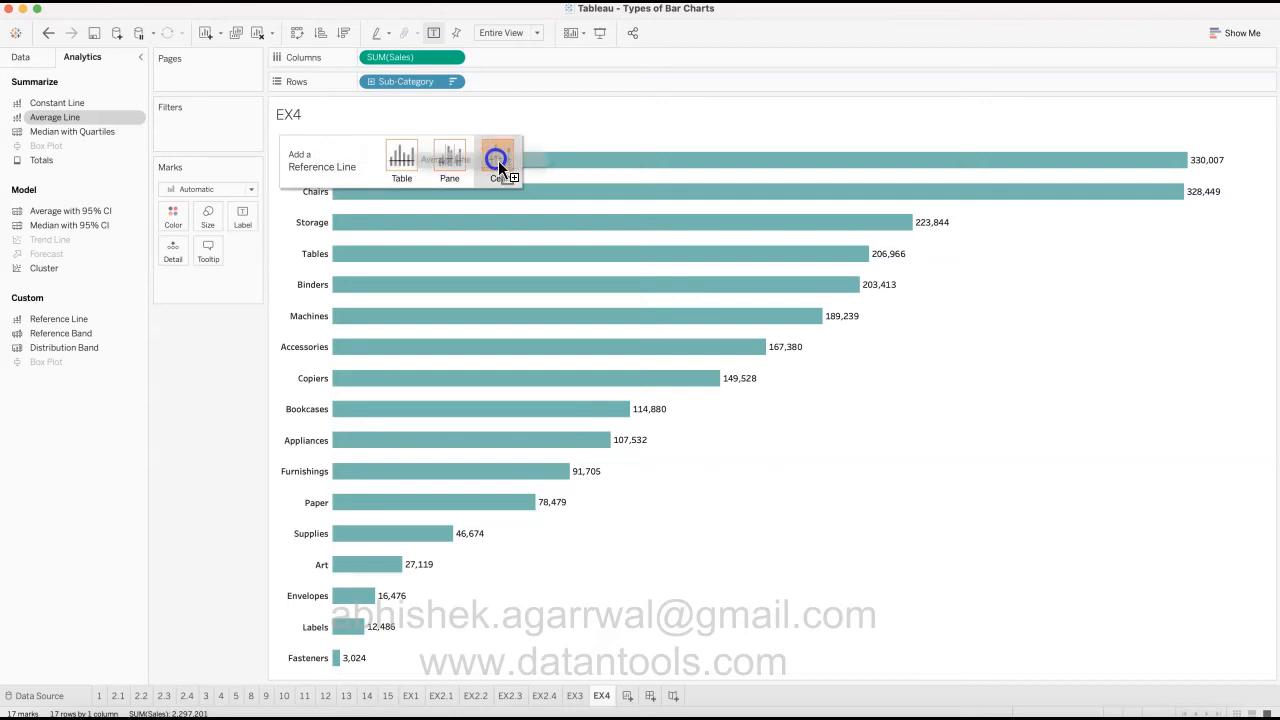
drag(498, 160, 498, 160)
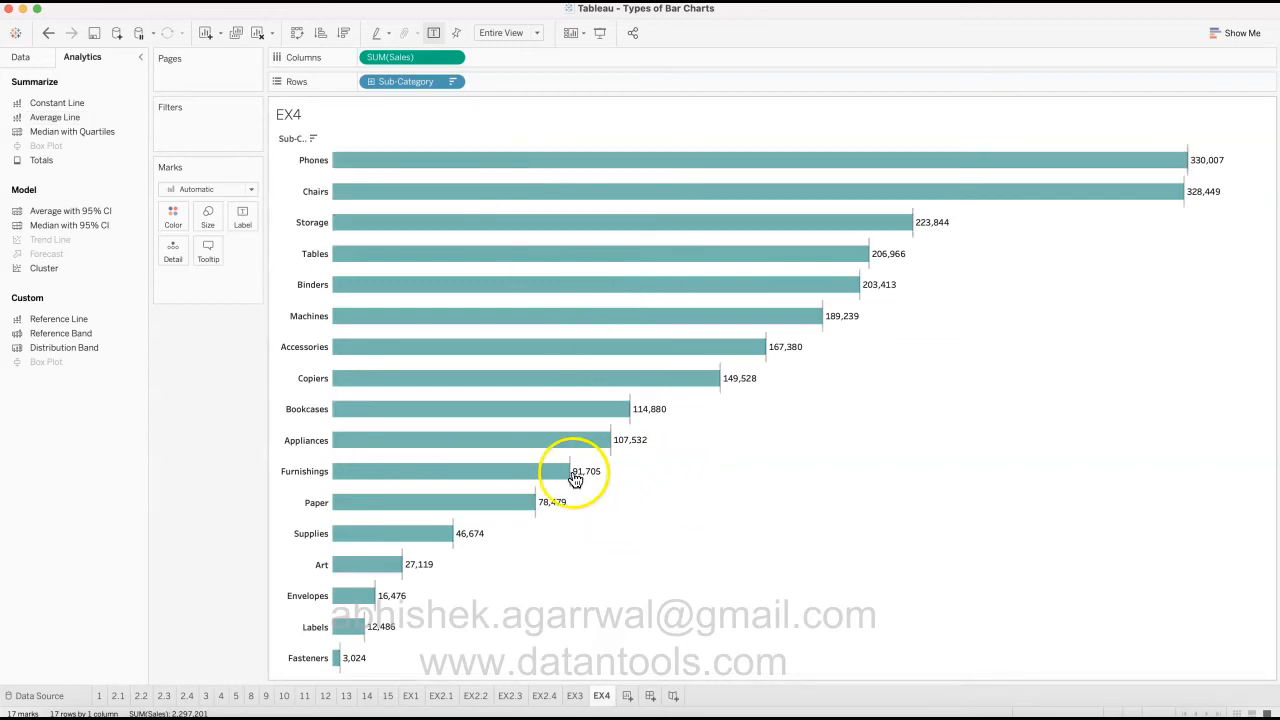
mouse_move(537, 520)
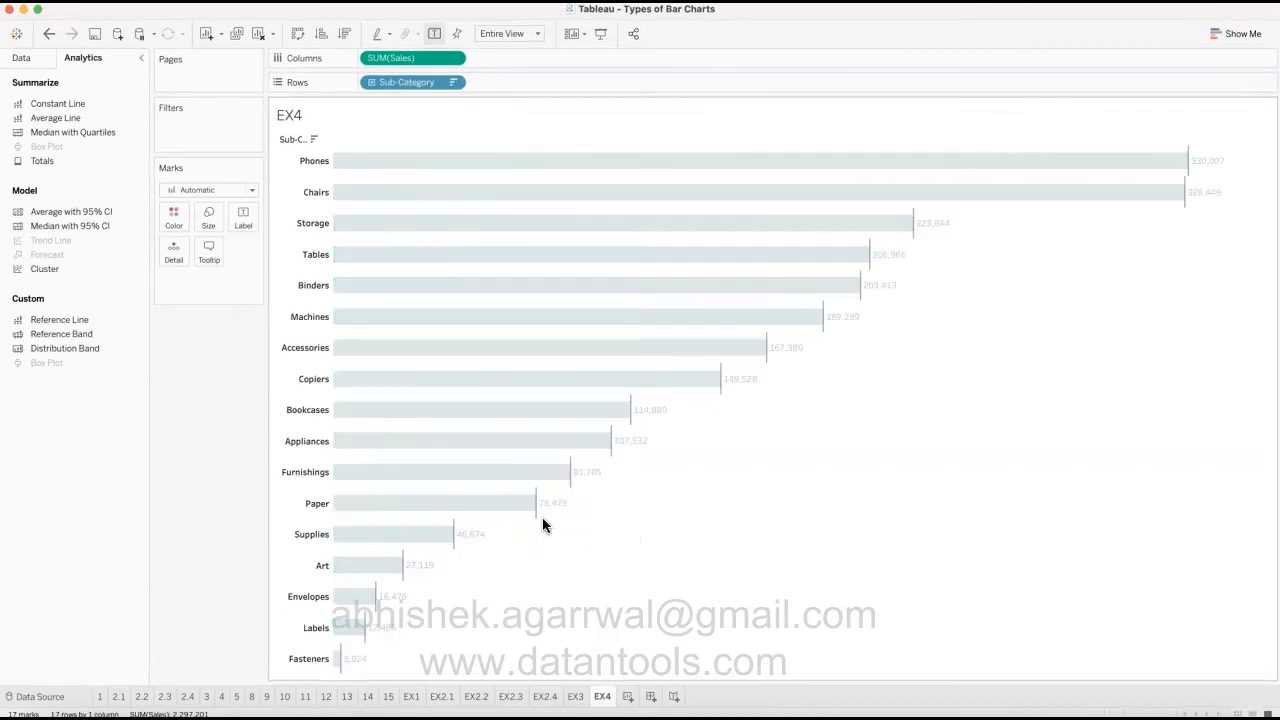
click(575, 534)
mouse_move(539, 521)
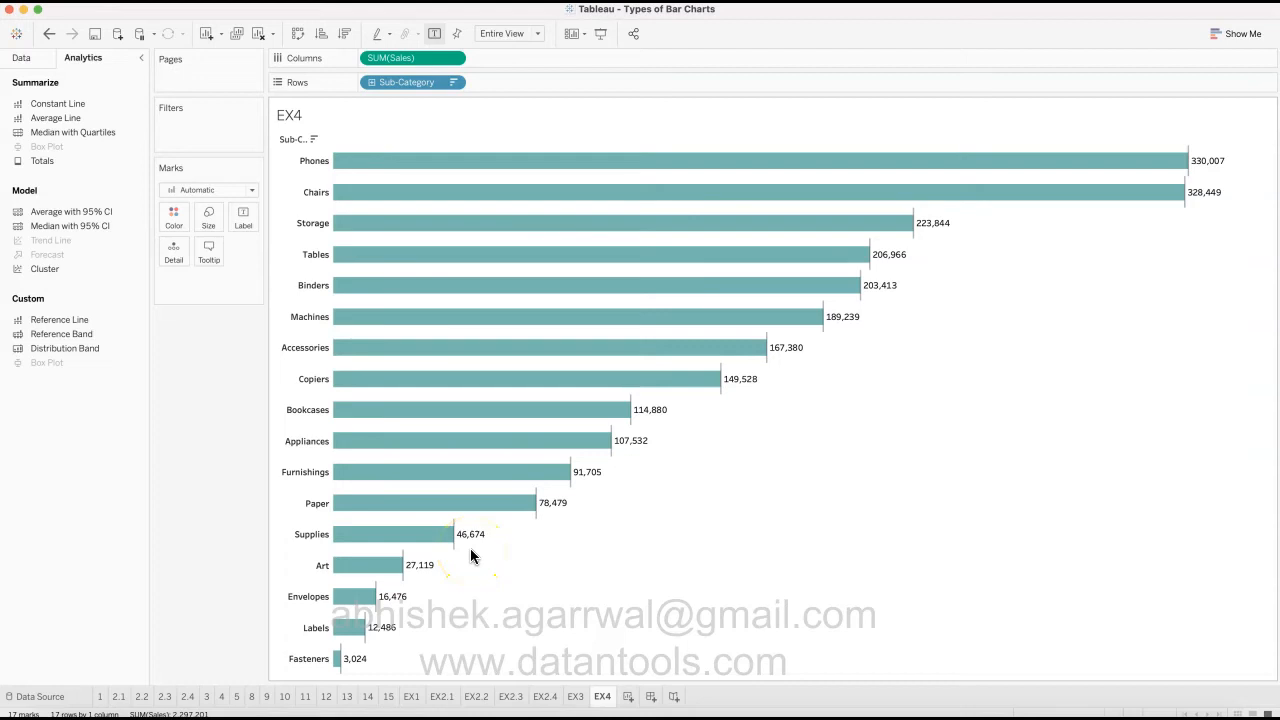
mouse_move(543, 443)
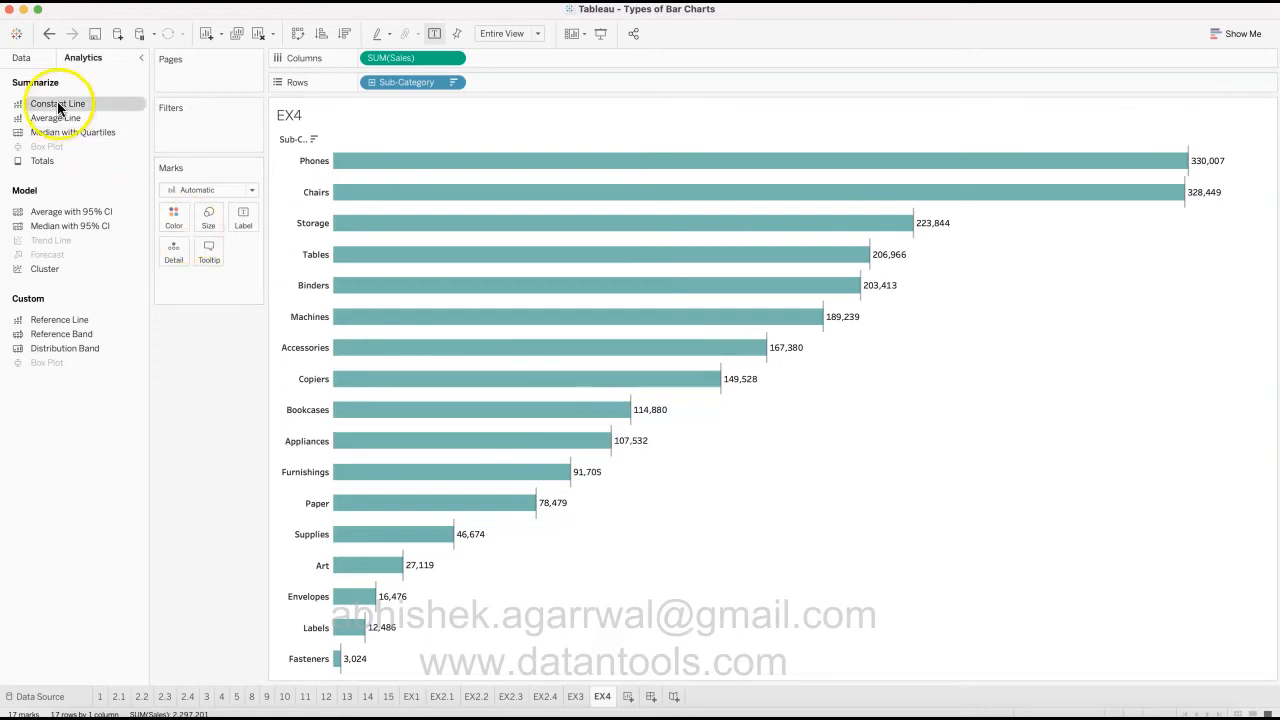
- Add the Profit measure to the marks as Detail on EX4
click(39, 62)
click(128, 476)
click(115, 489)
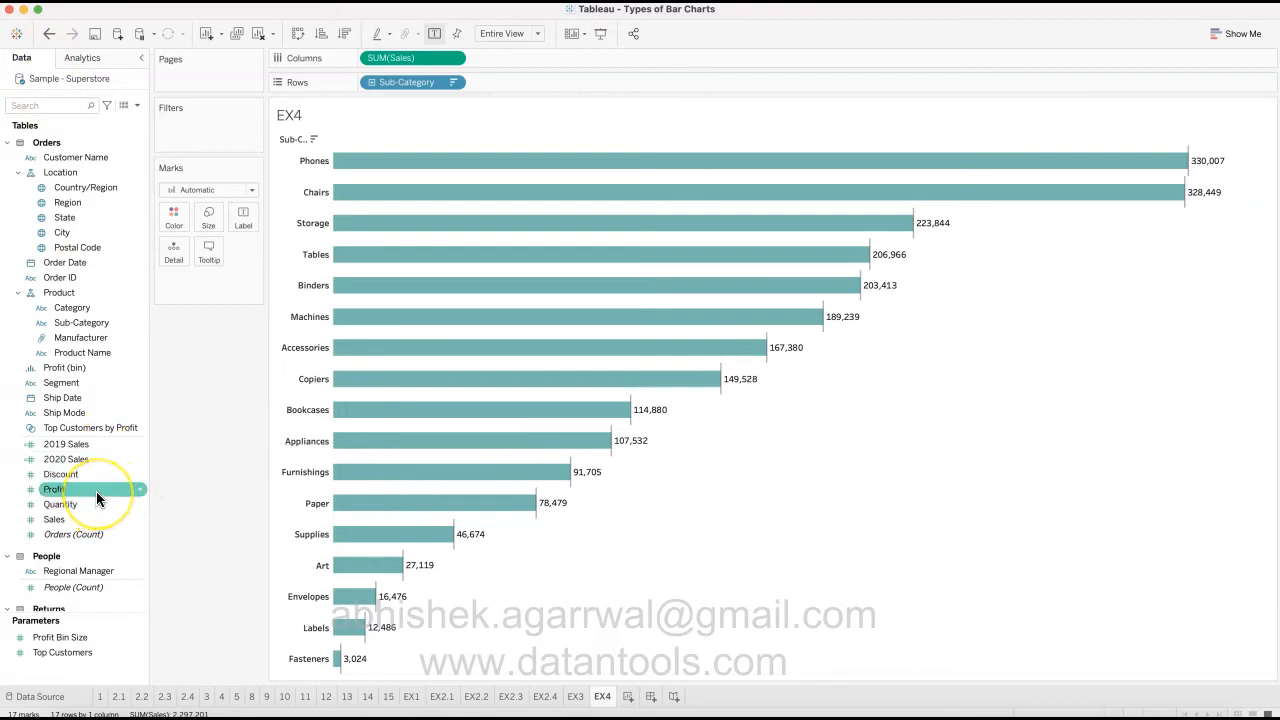
drag(96, 491, 170, 255)
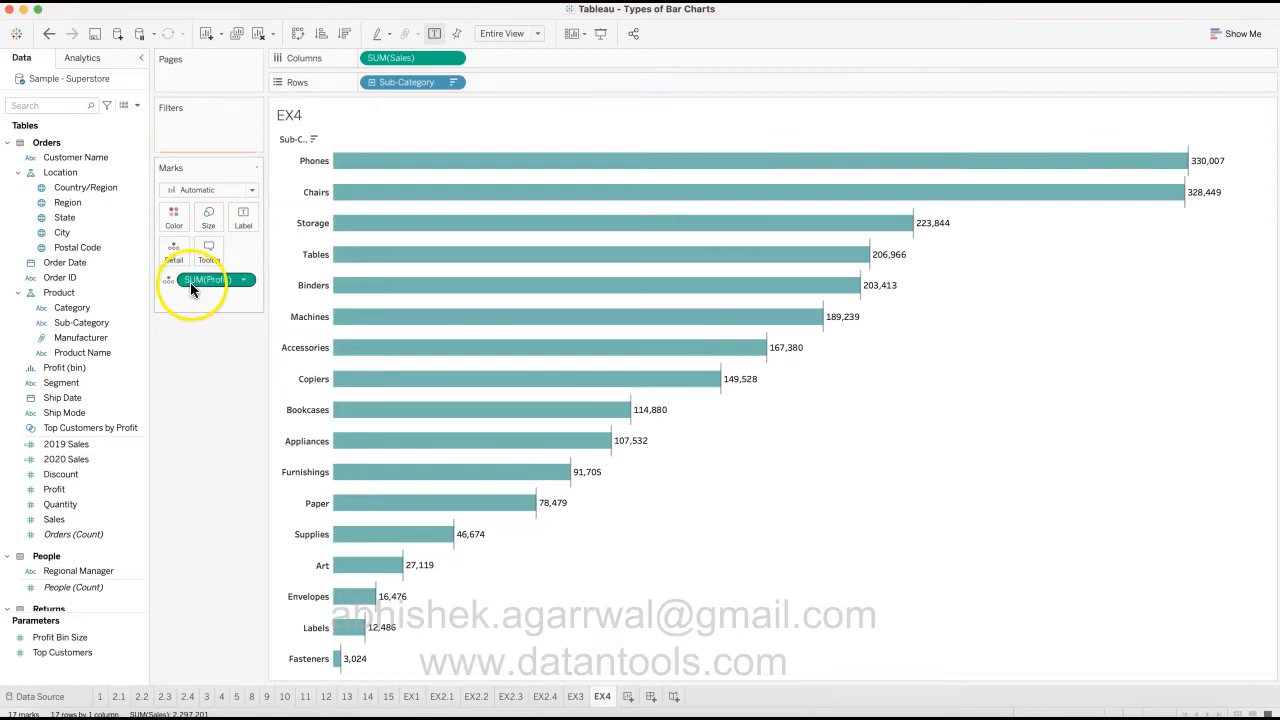
- Set the per-cell average line's value to SUM(Profit) and check the line for Tables
right_click(537, 519)
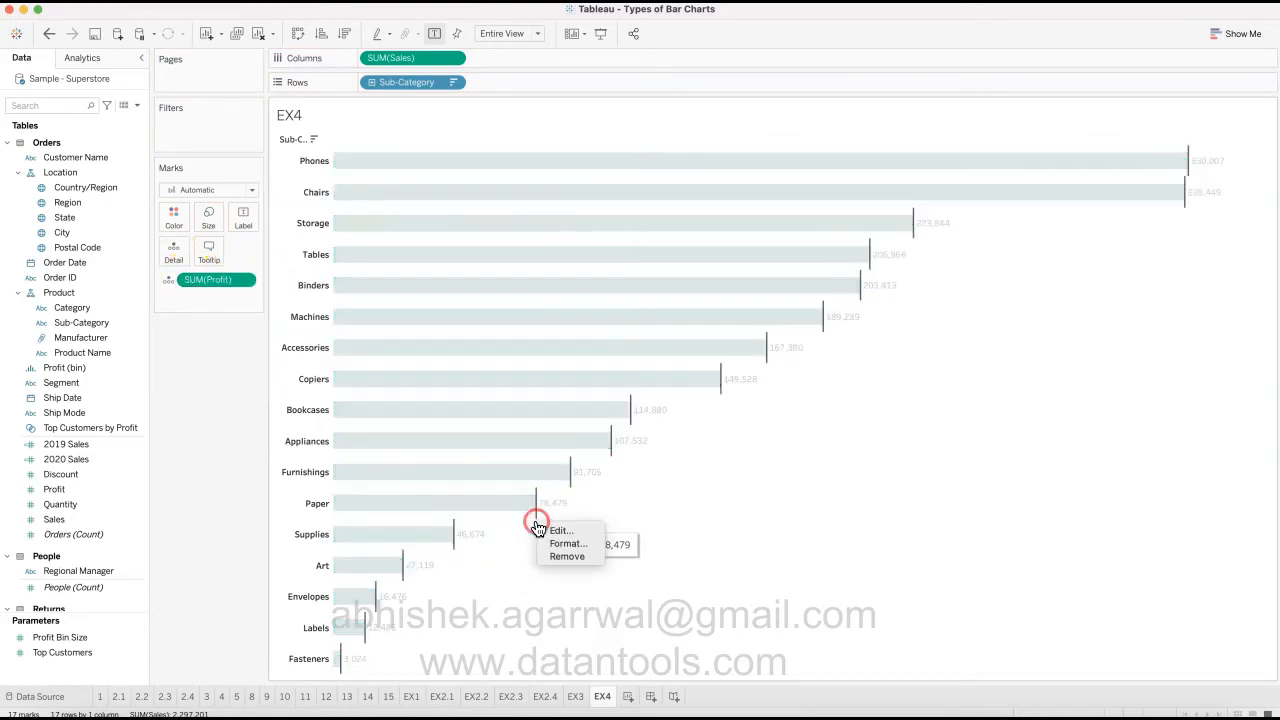
click(553, 530)
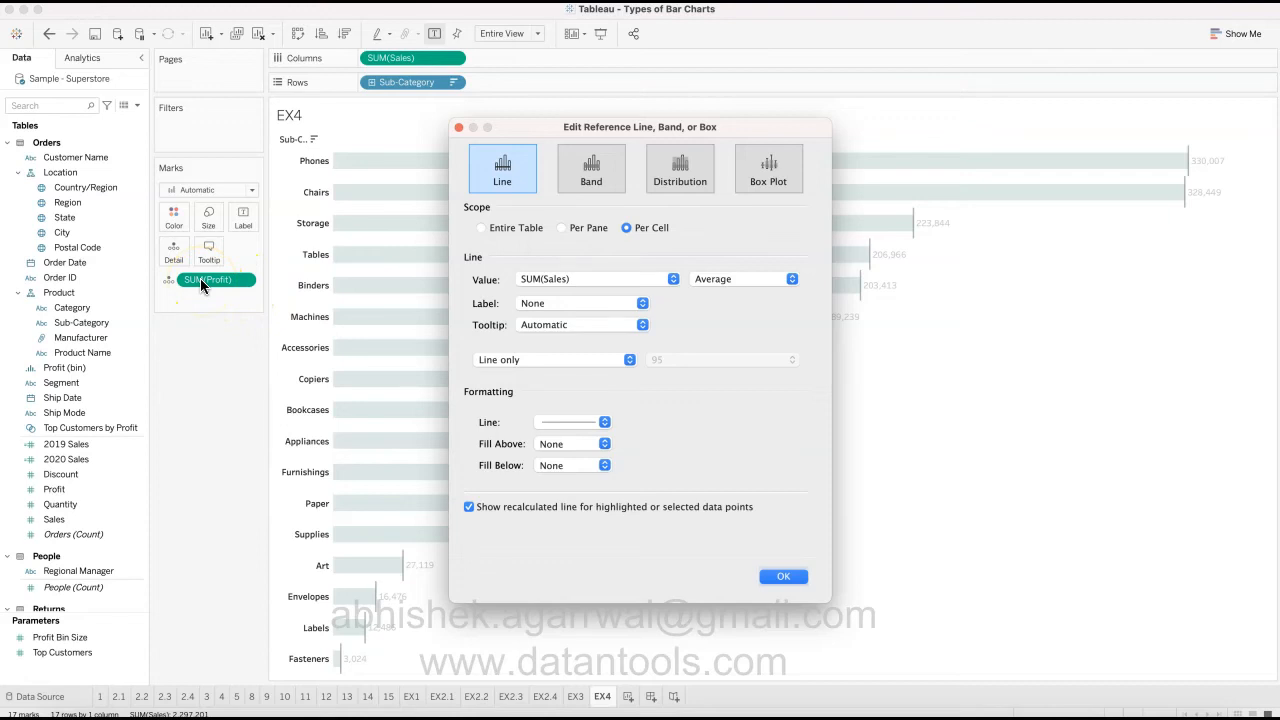
click(568, 279)
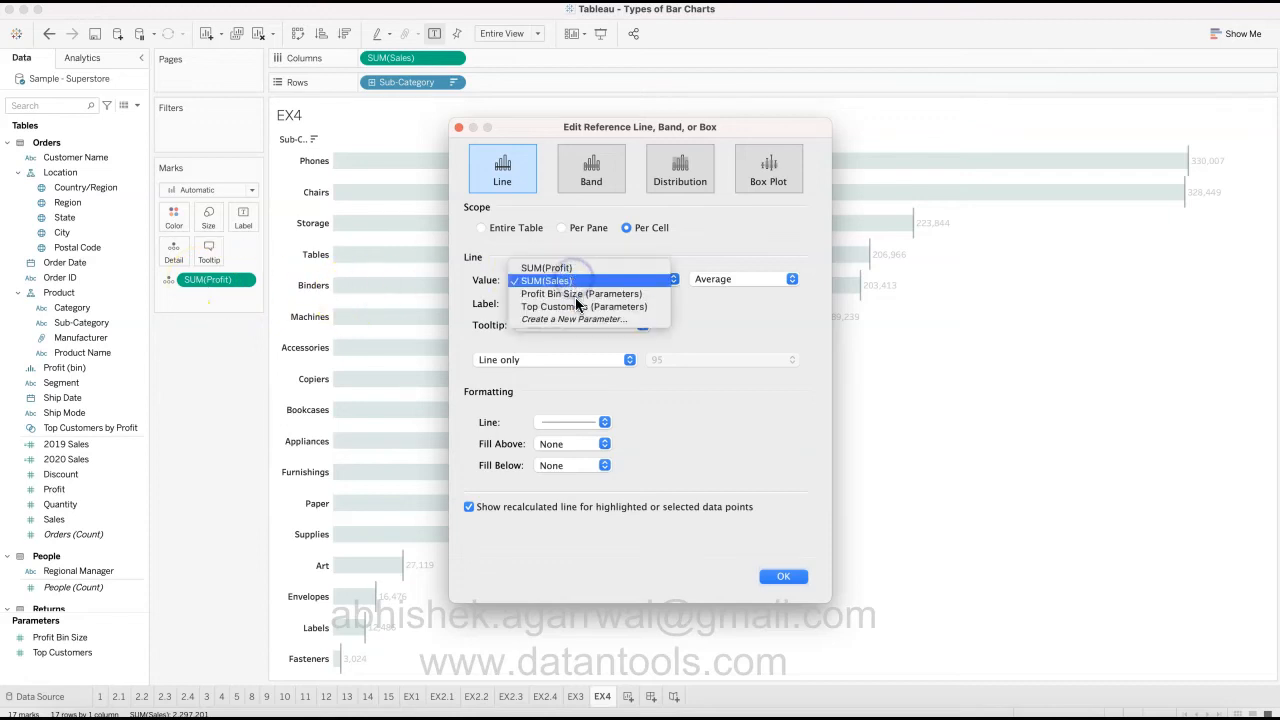
click(585, 268)
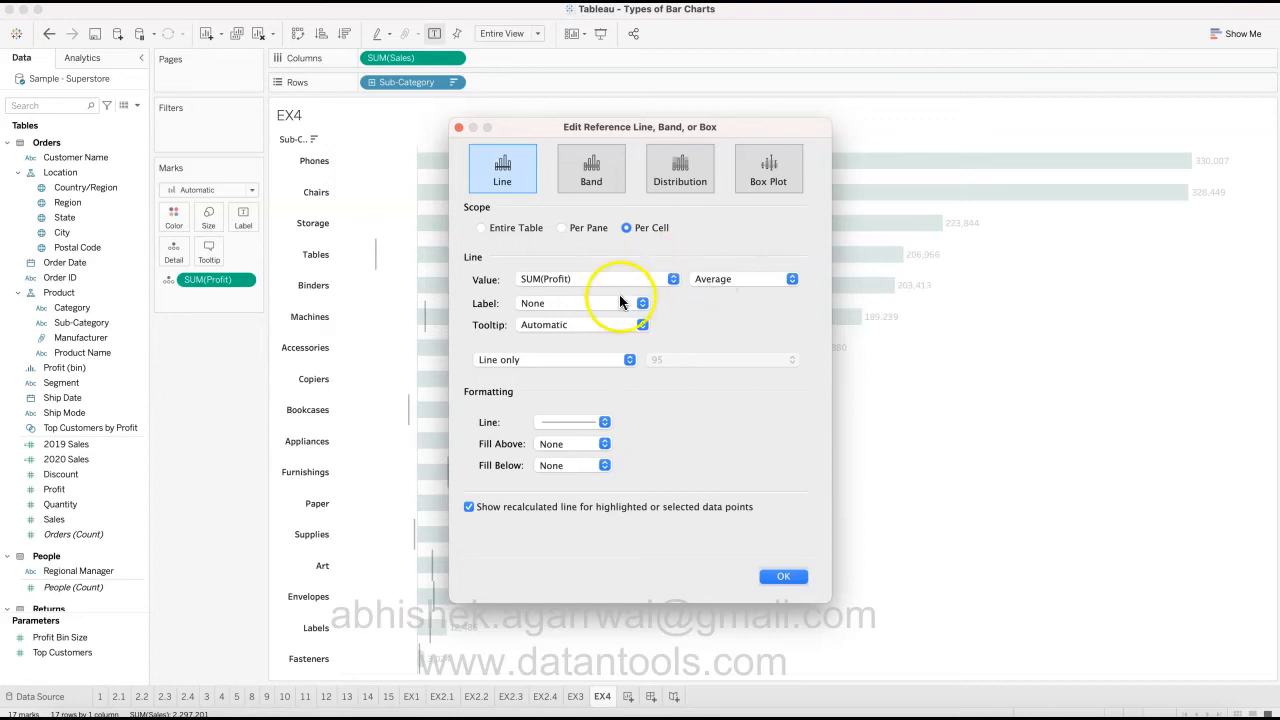
click(781, 578)
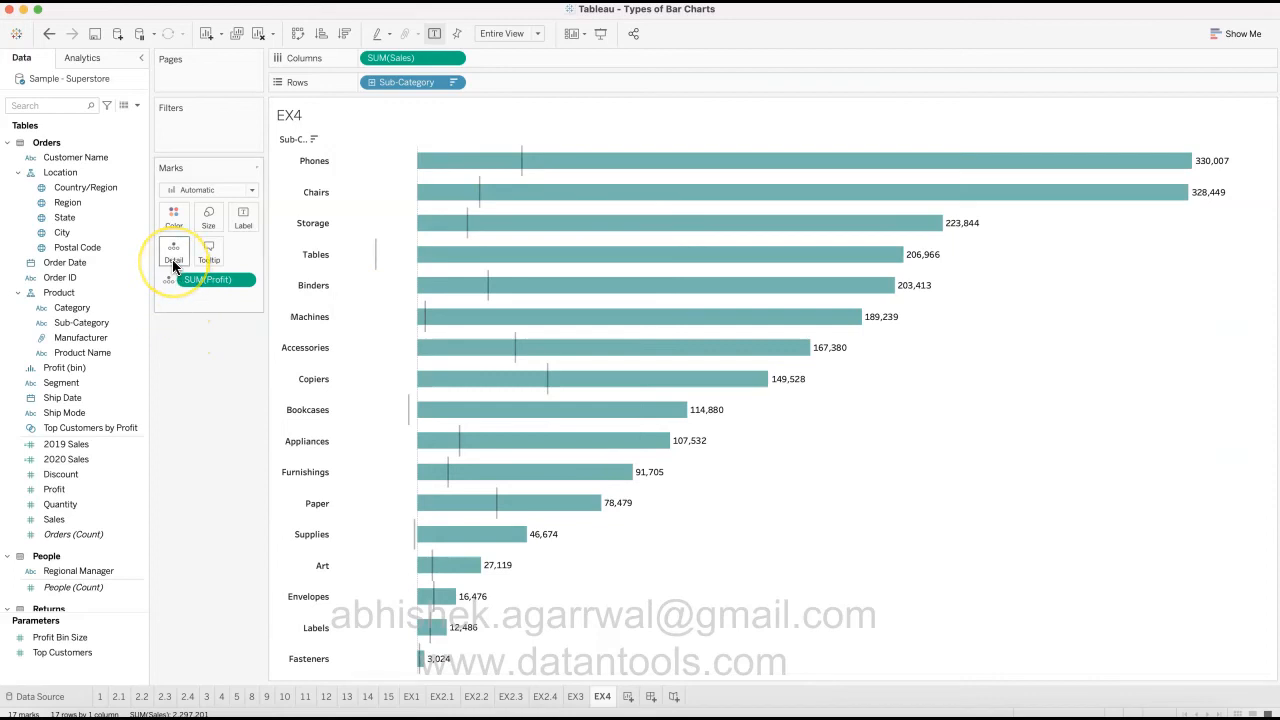
click(371, 258)
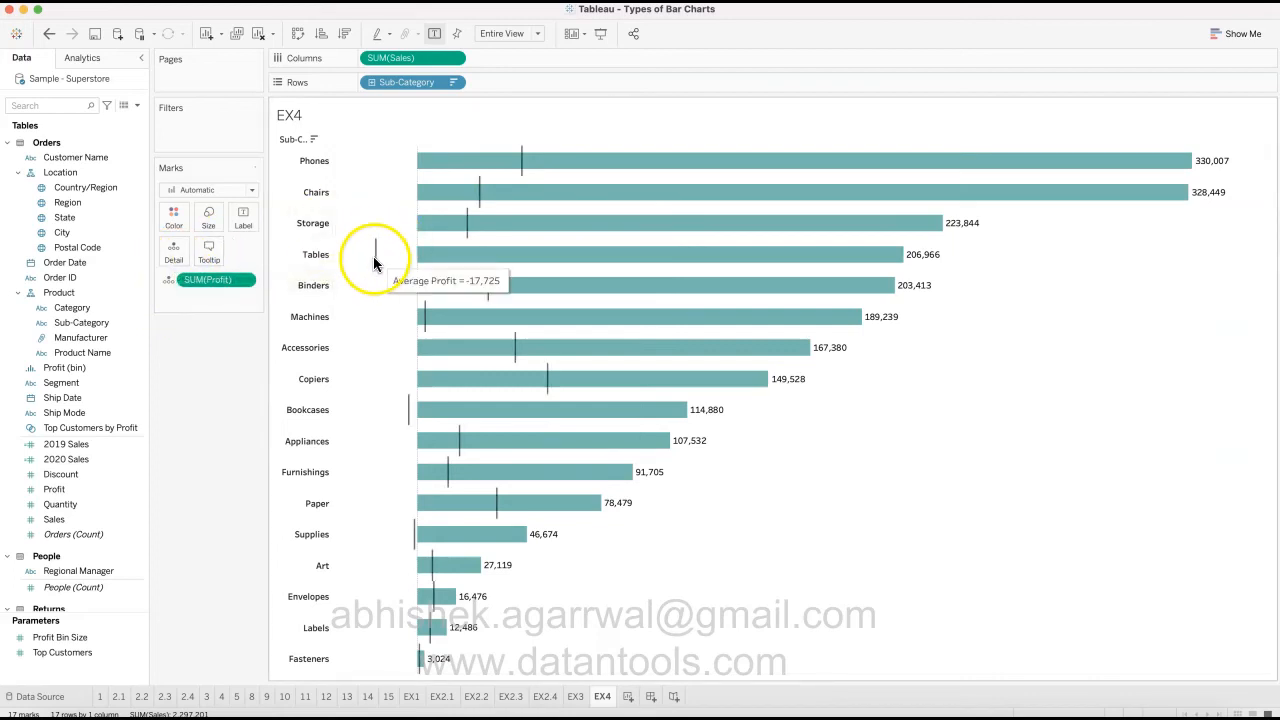
click(377, 263)
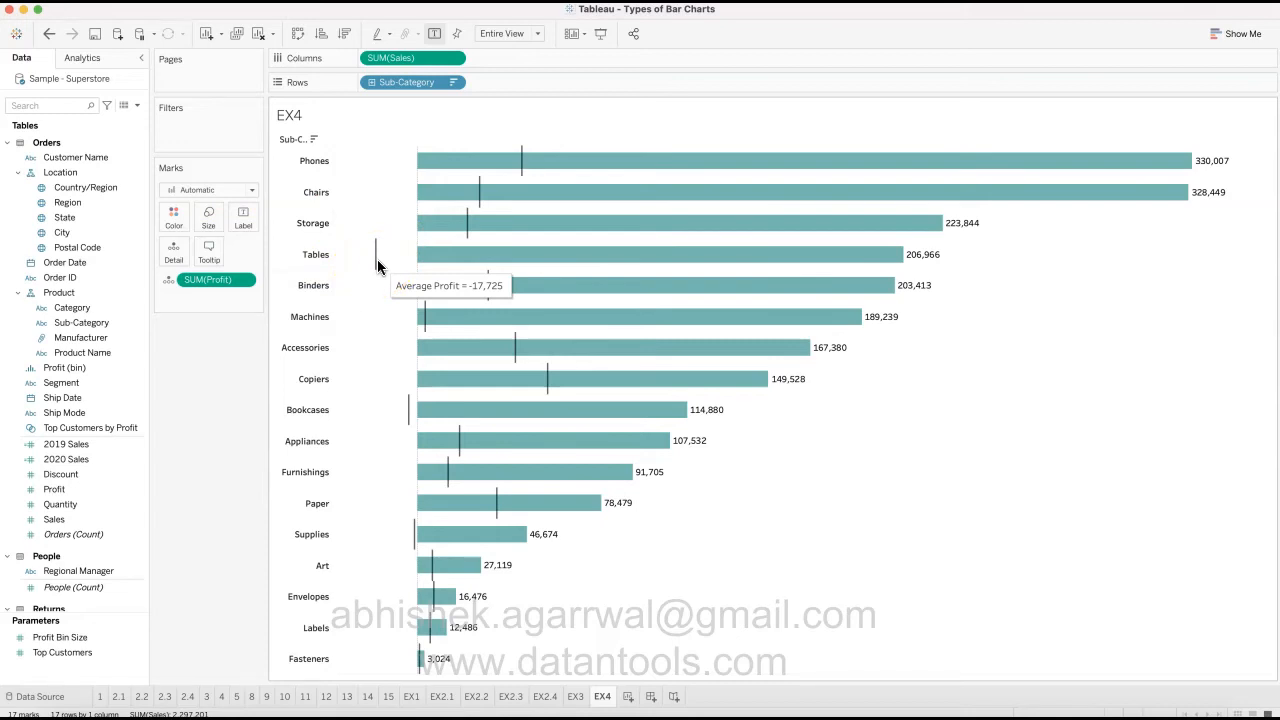
- Review the value choices of EX4's per-cell average line and keep SUM(Profit) selected
right_click(377, 264)
click(415, 270)
click(558, 280)
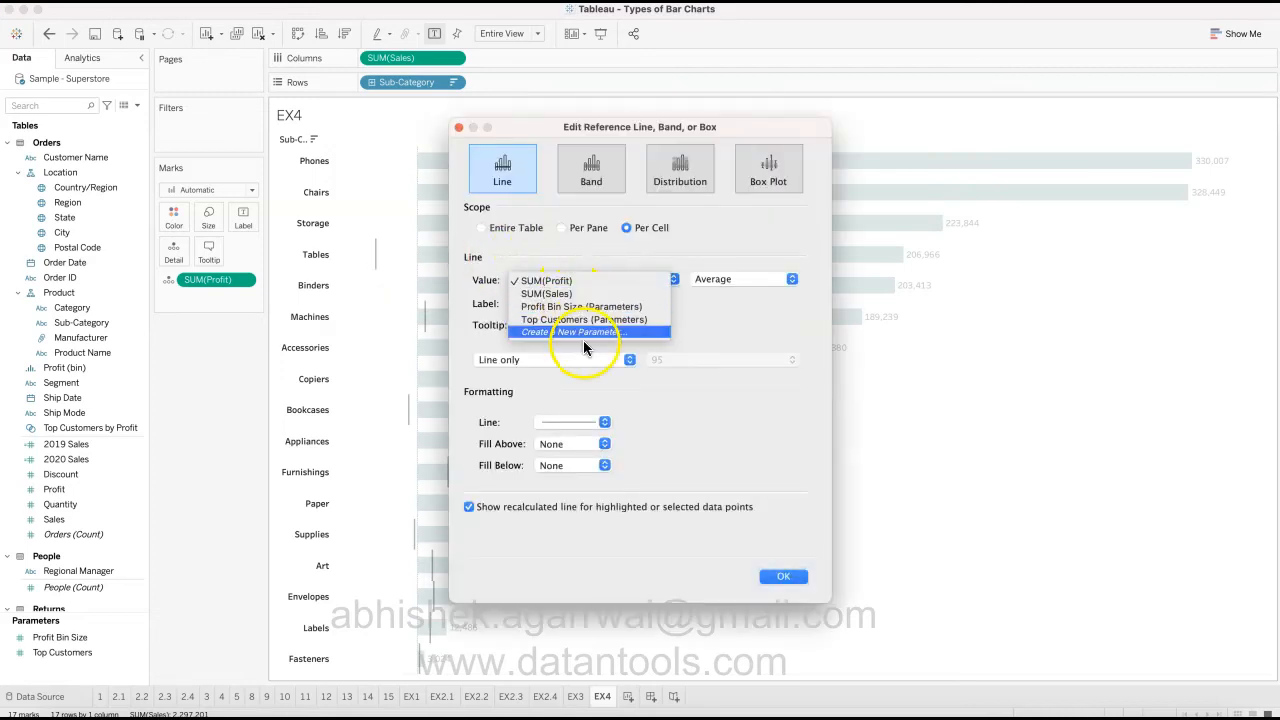
click(783, 576)
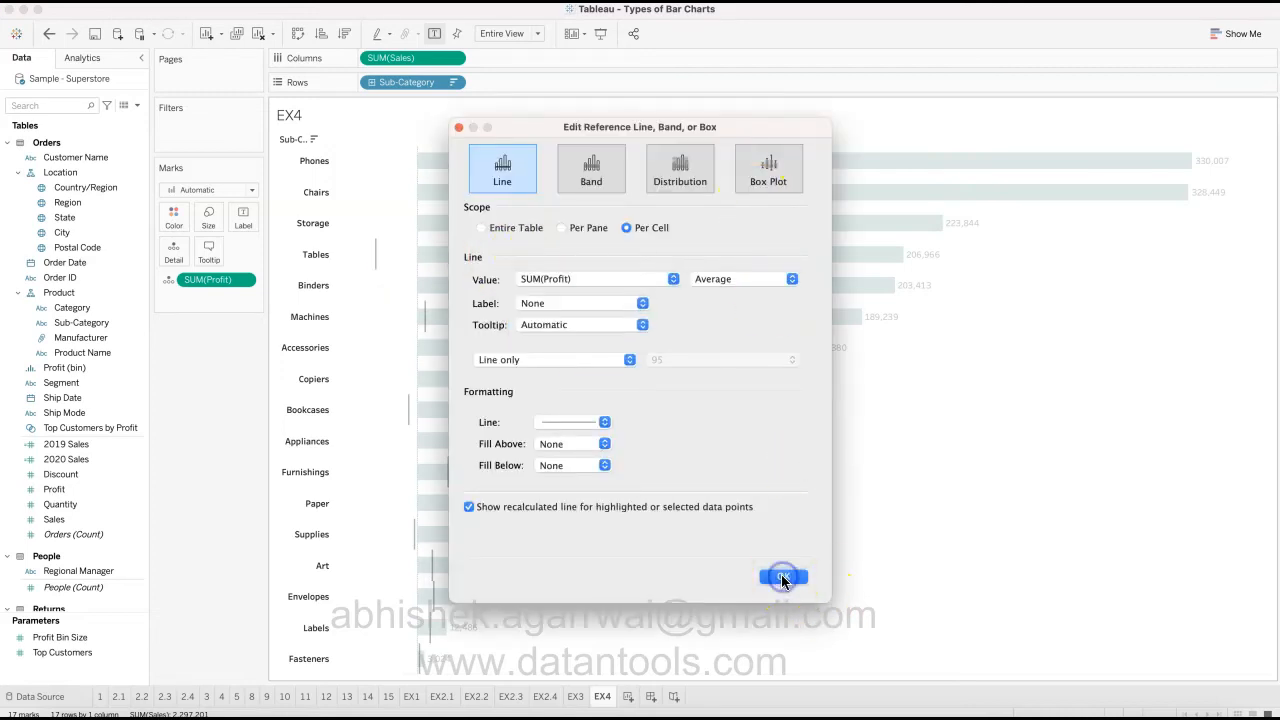
click(764, 479)
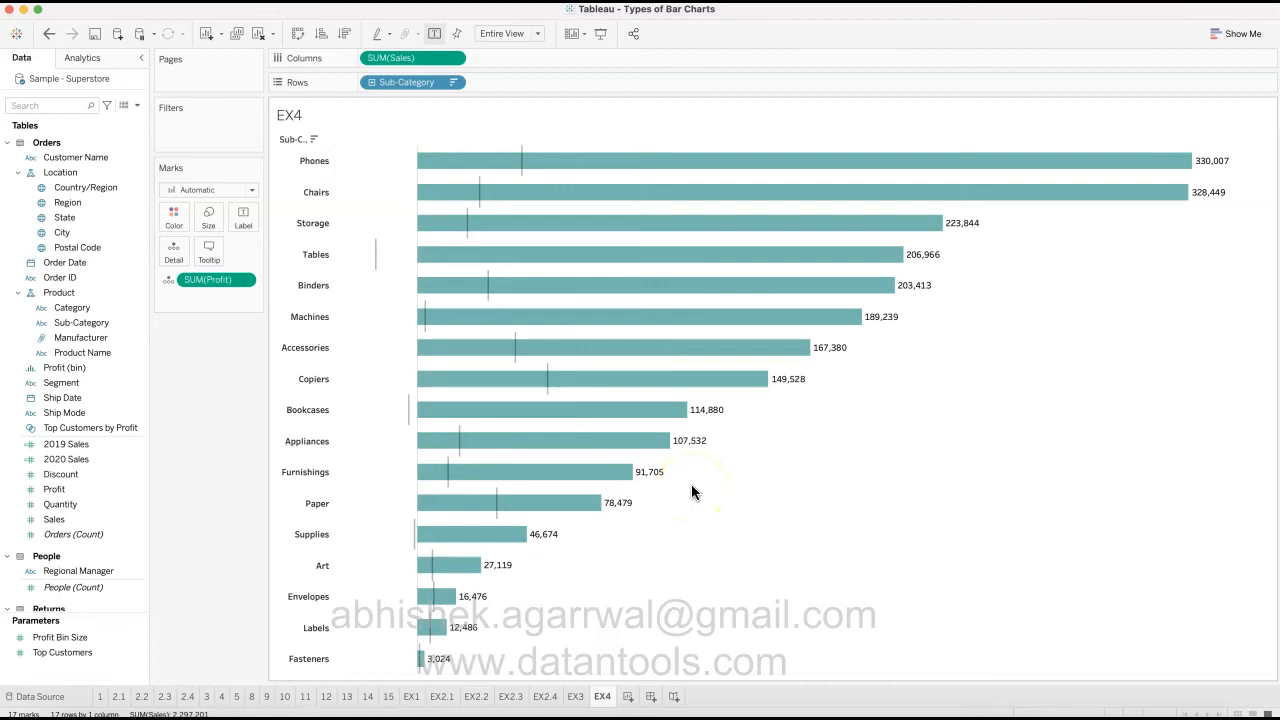
- Examine the segment average lines on sheet 5 and compare the average lines on EX3 and EX4
click(237, 697)
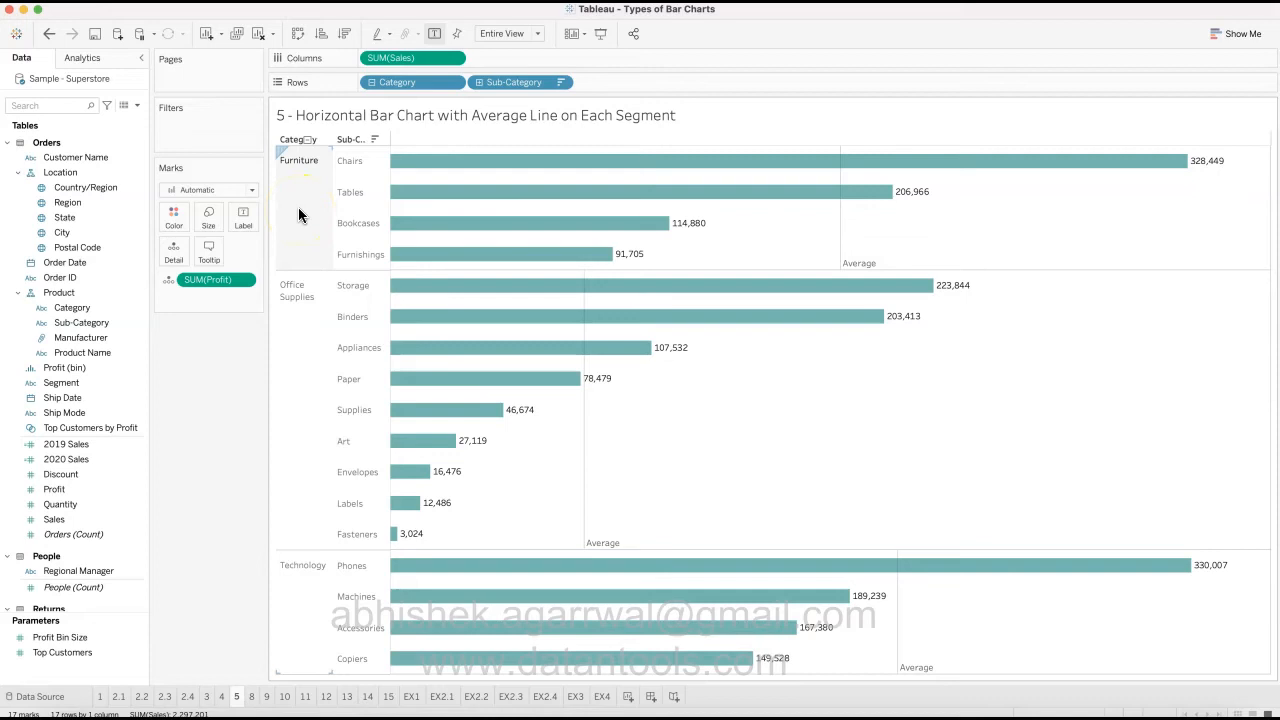
click(575, 697)
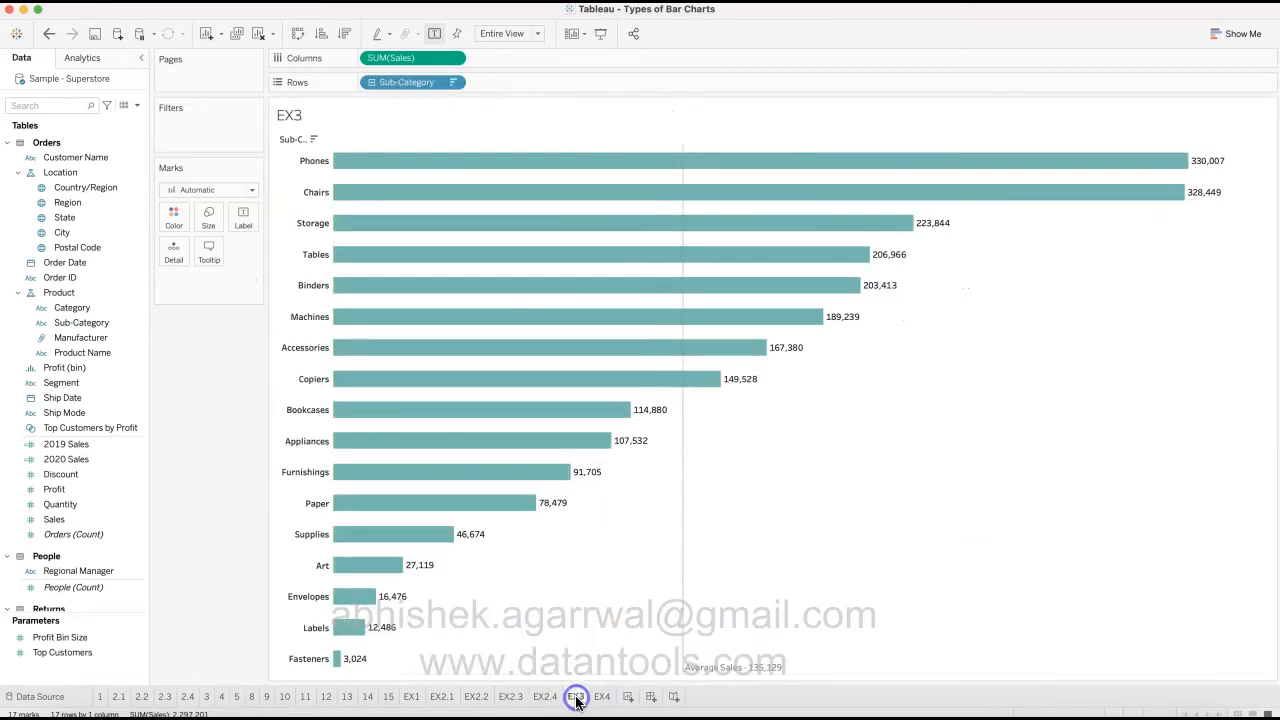
mouse_move(681, 553)
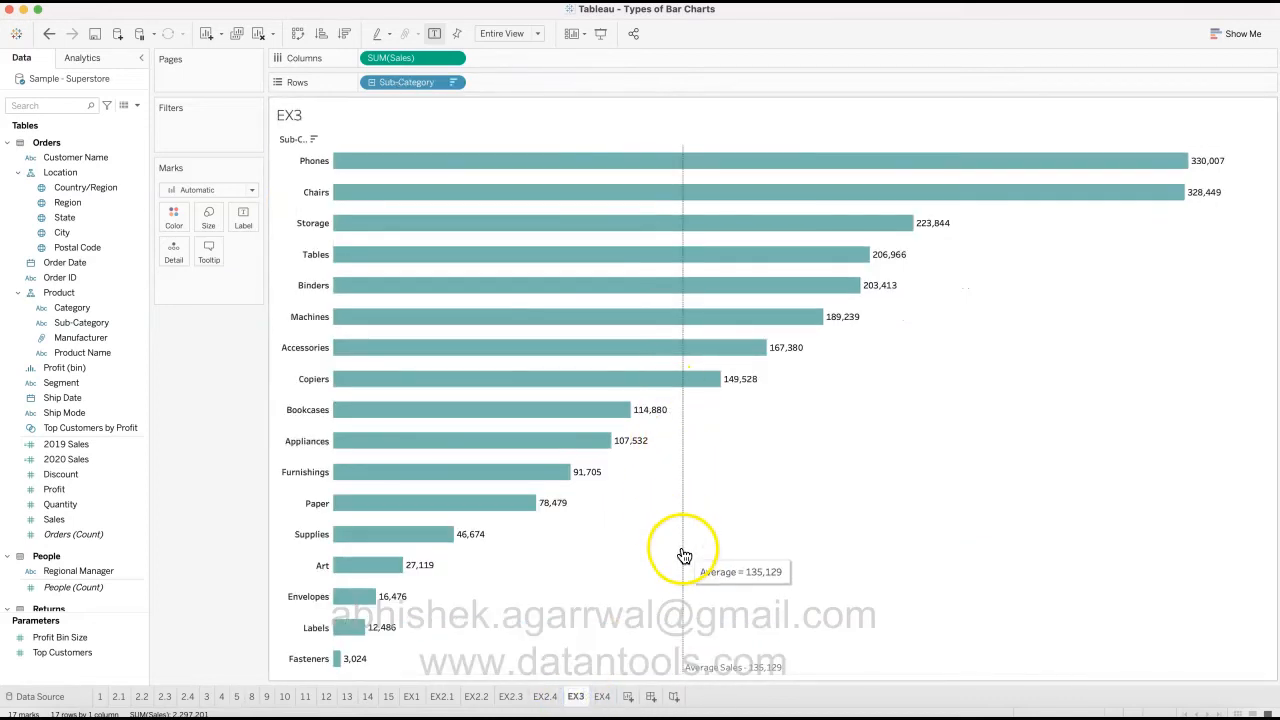
click(603, 697)
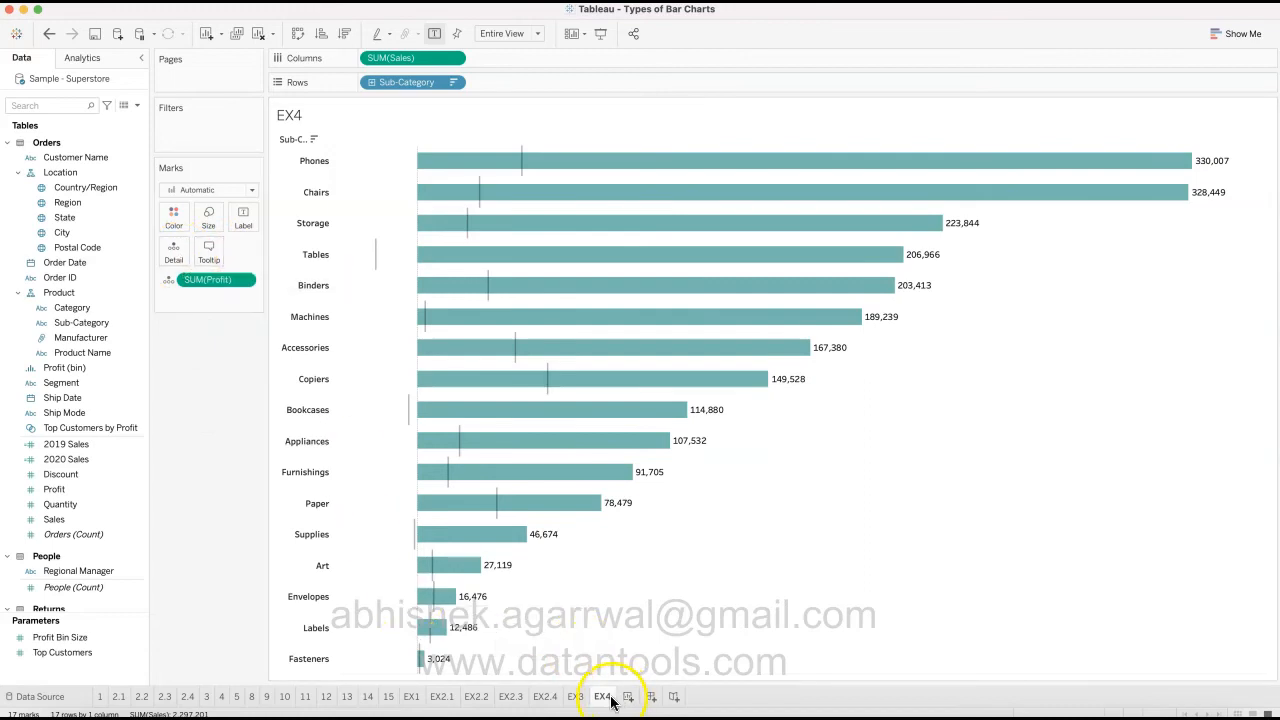
- Duplicate the EX3 worksheet, place the copy after EX4 and rename it EX5
click(576, 697)
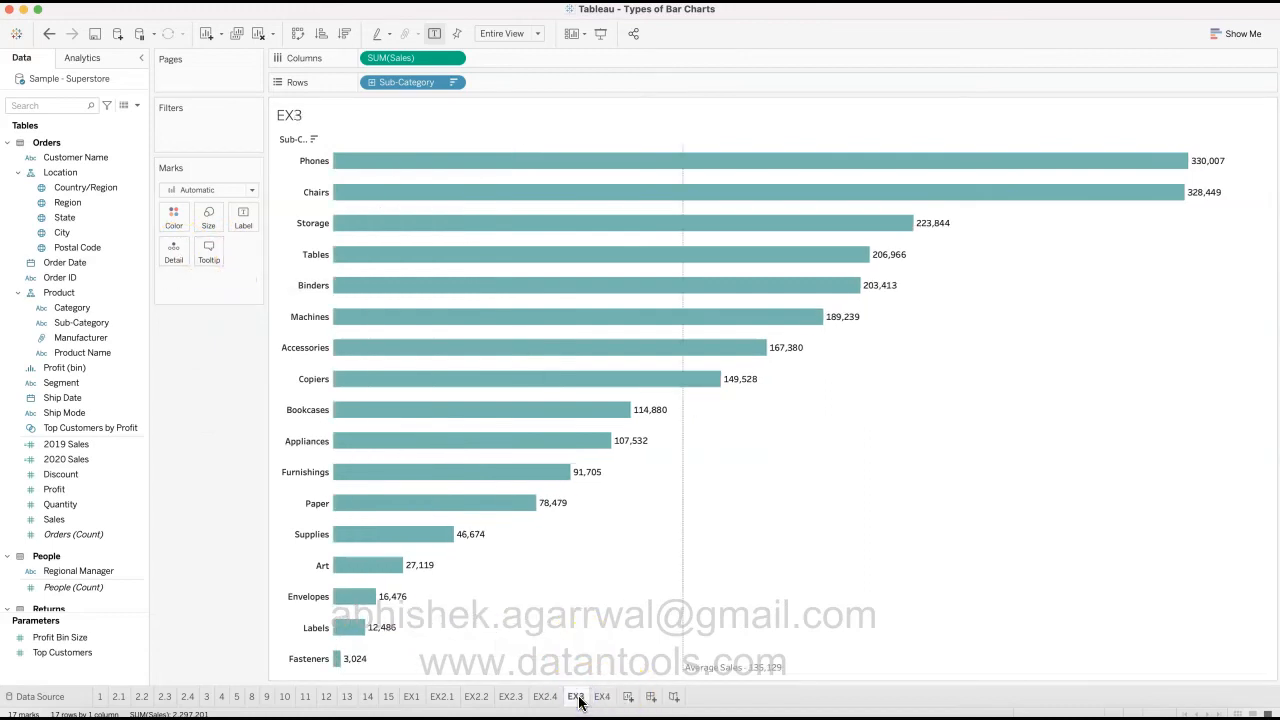
right_click(578, 699)
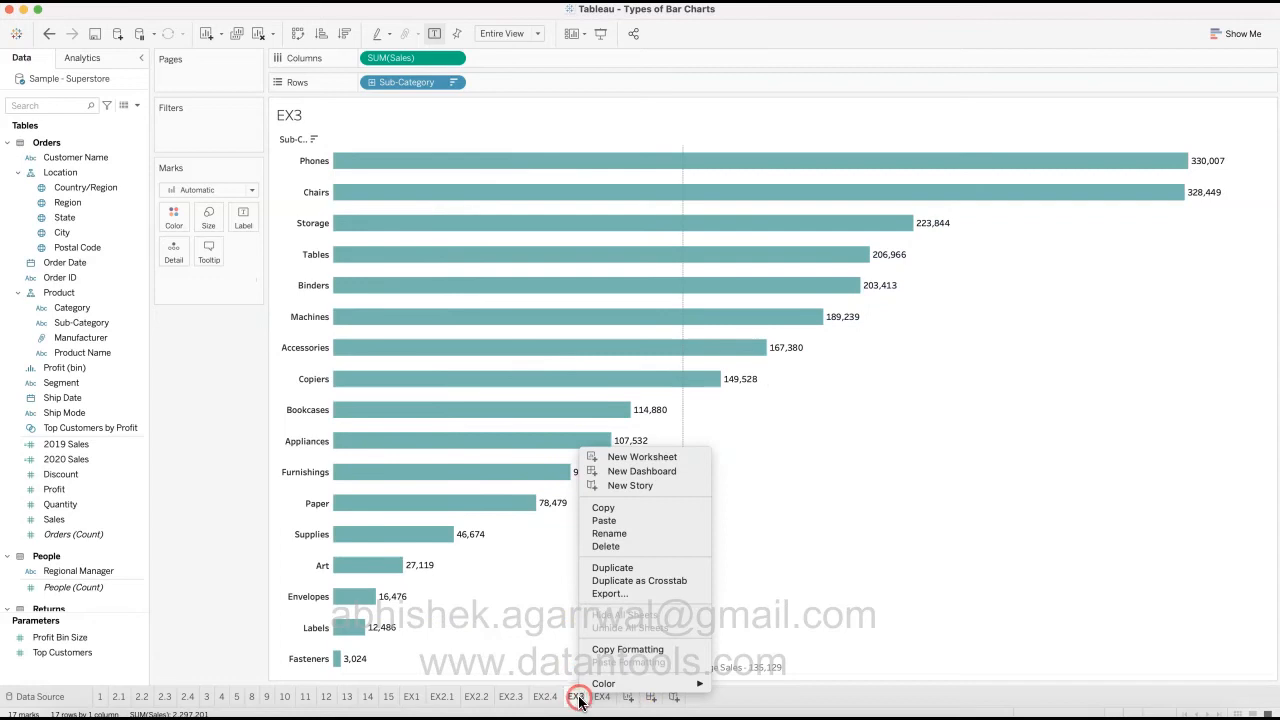
click(612, 567)
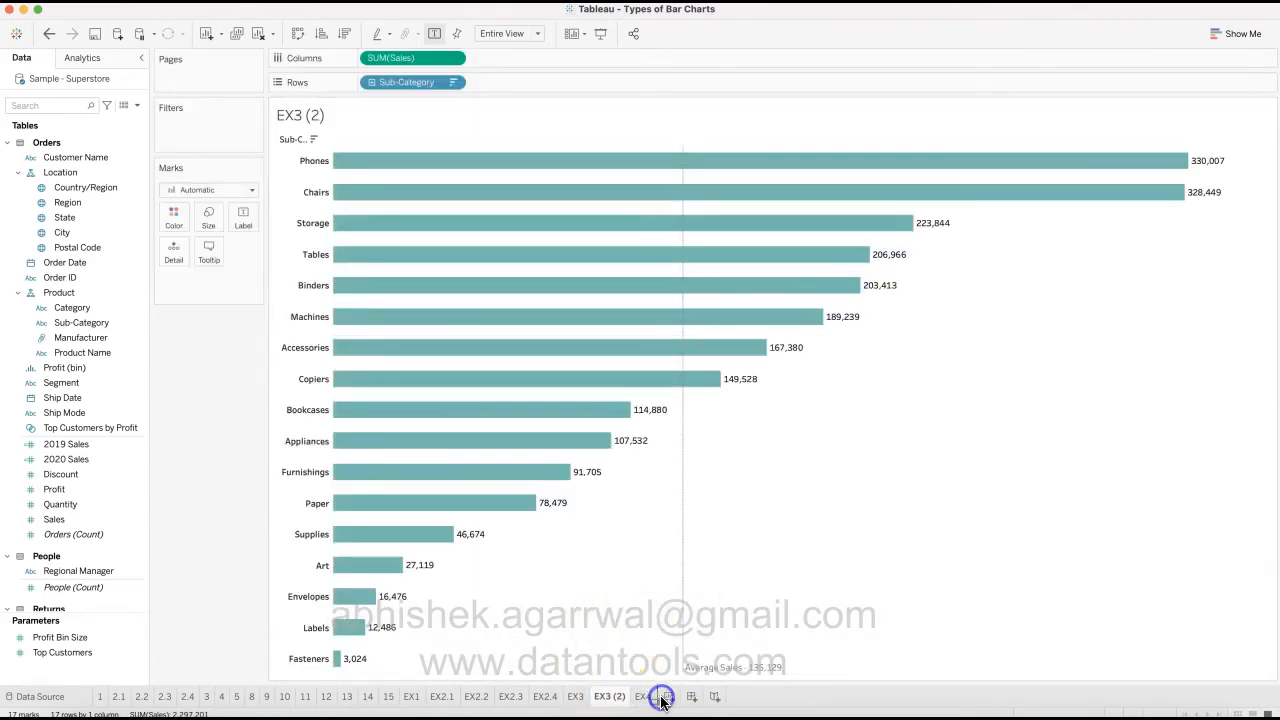
mouse_move(627, 703)
mouse_down()
mouse_move(675, 697)
mouse_move(650, 703)
mouse_up()
key(BackSpace)
key(BackSpace)
key(BackSpace)
key(BackSpace)
key(BackSpace)
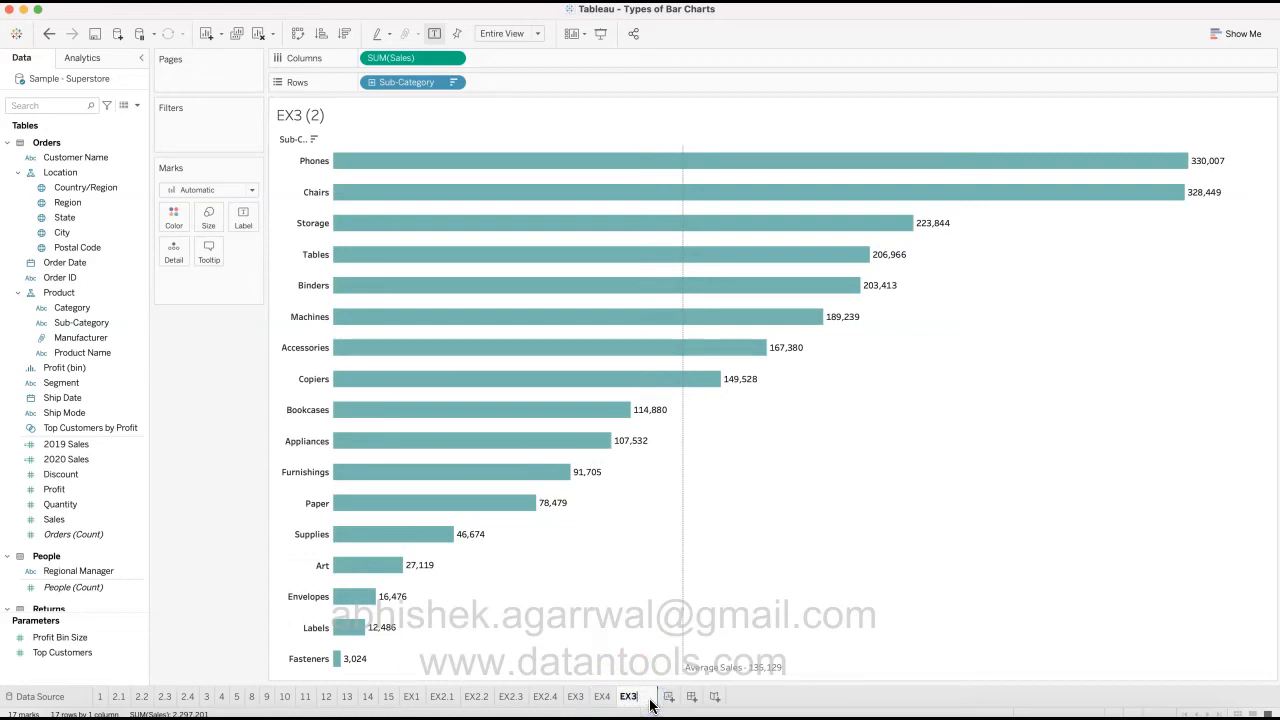
text(5)
key(Return)
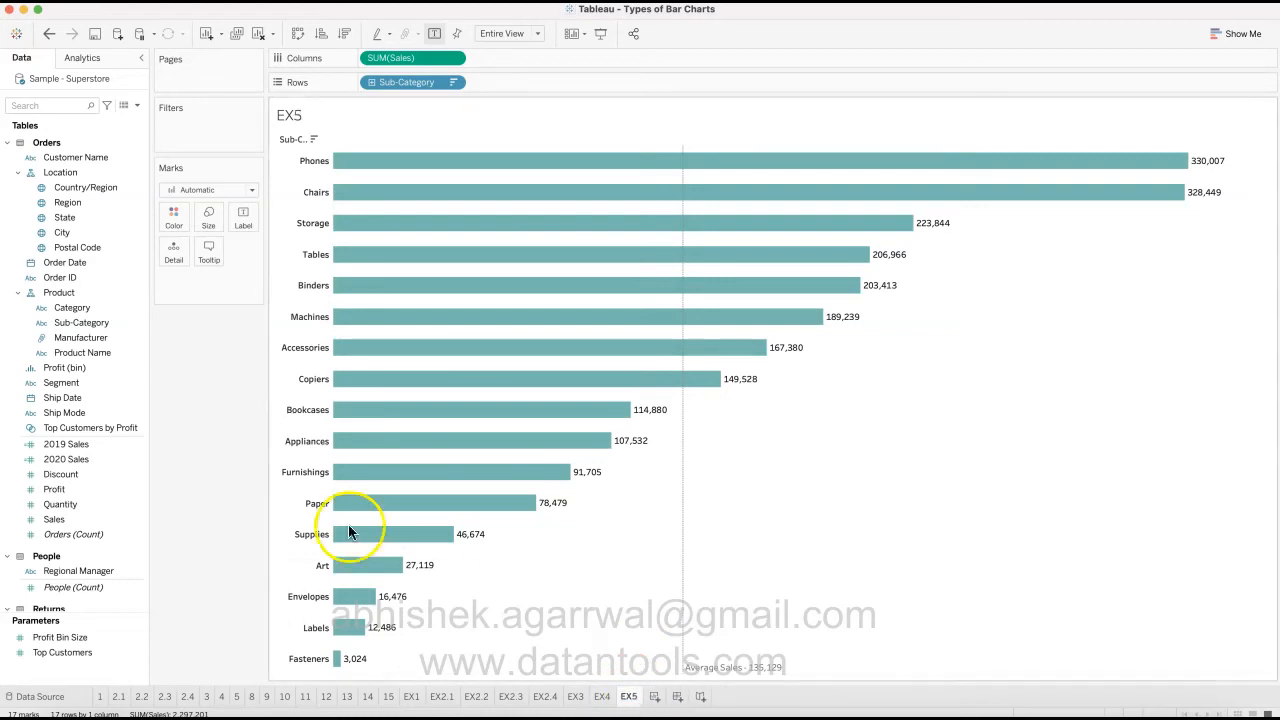
- Add Category ahead of Sub-Category on EX5's Rows and set the average sales line's scope to Per Pane
drag(106, 307, 362, 86)
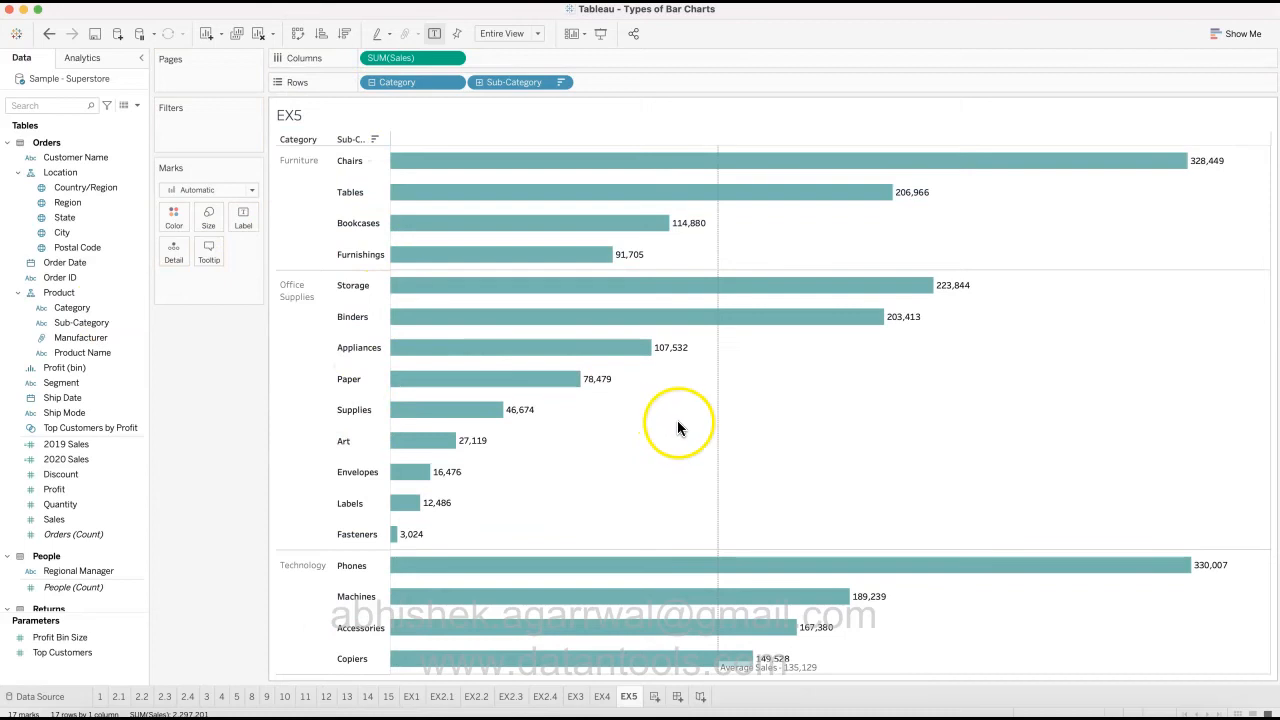
mouse_move(720, 506)
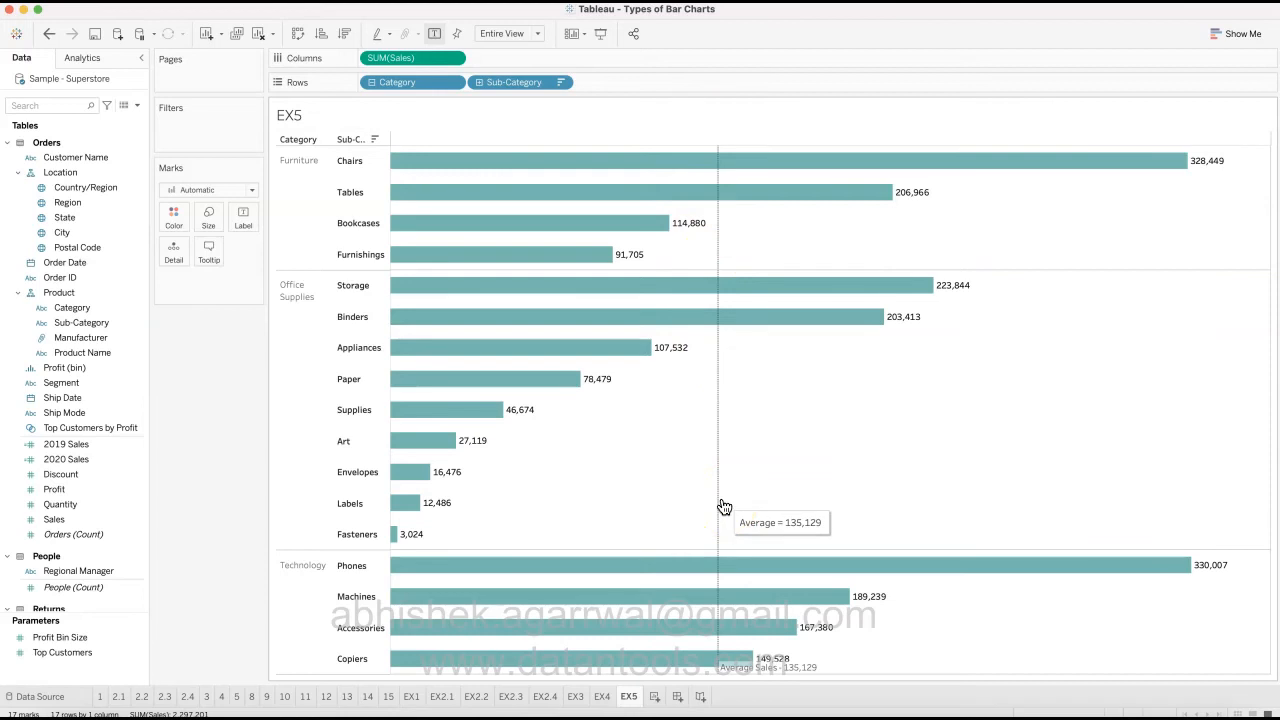
right_click(719, 441)
click(730, 446)
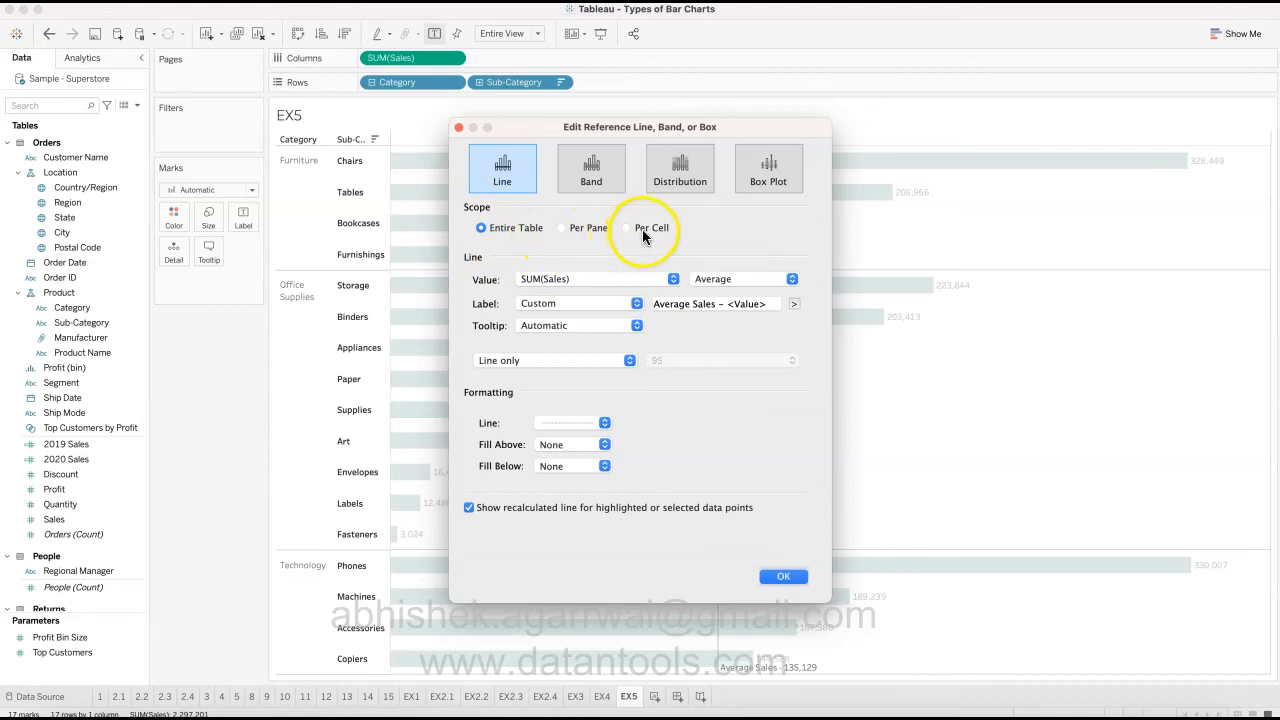
click(564, 228)
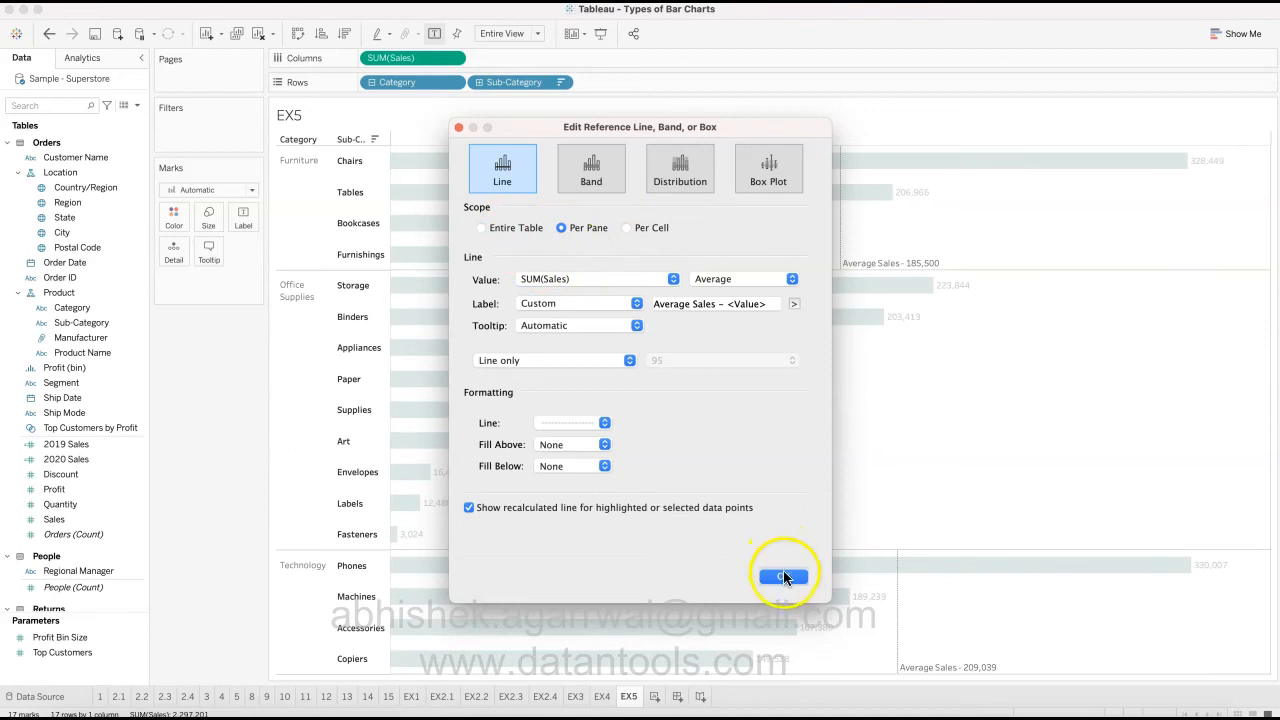
click(783, 576)
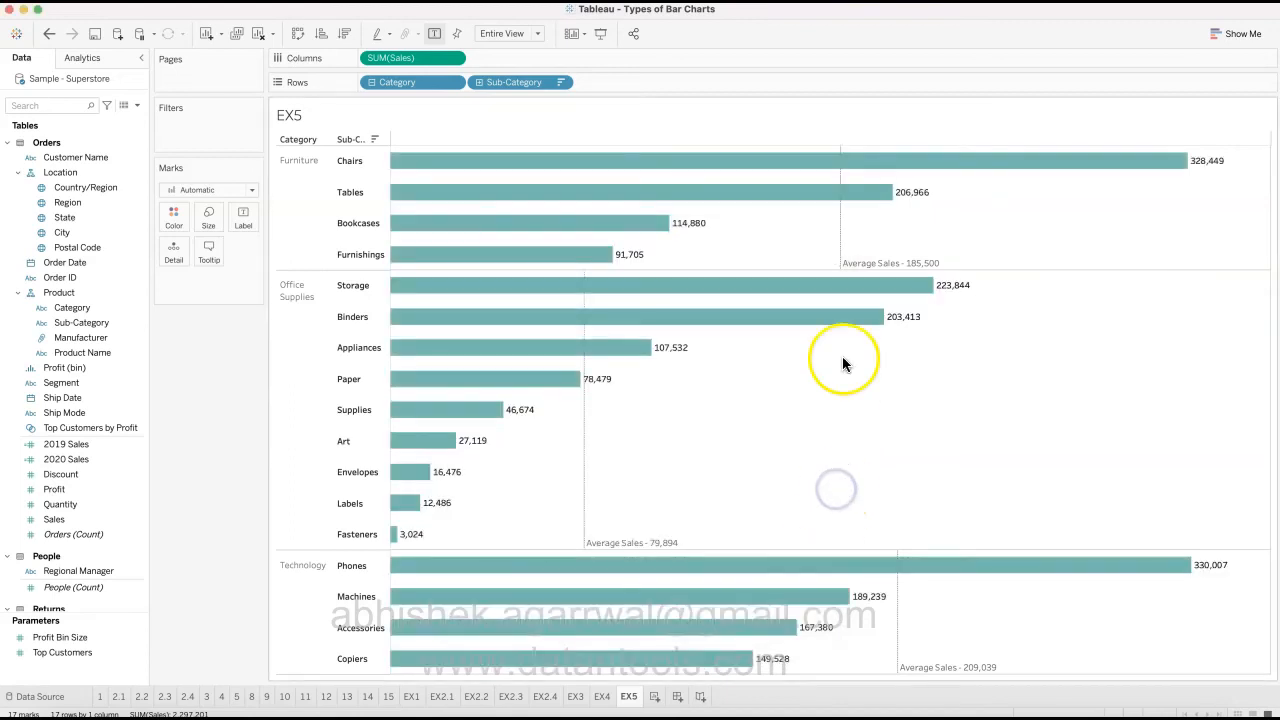
mouse_move(847, 243)
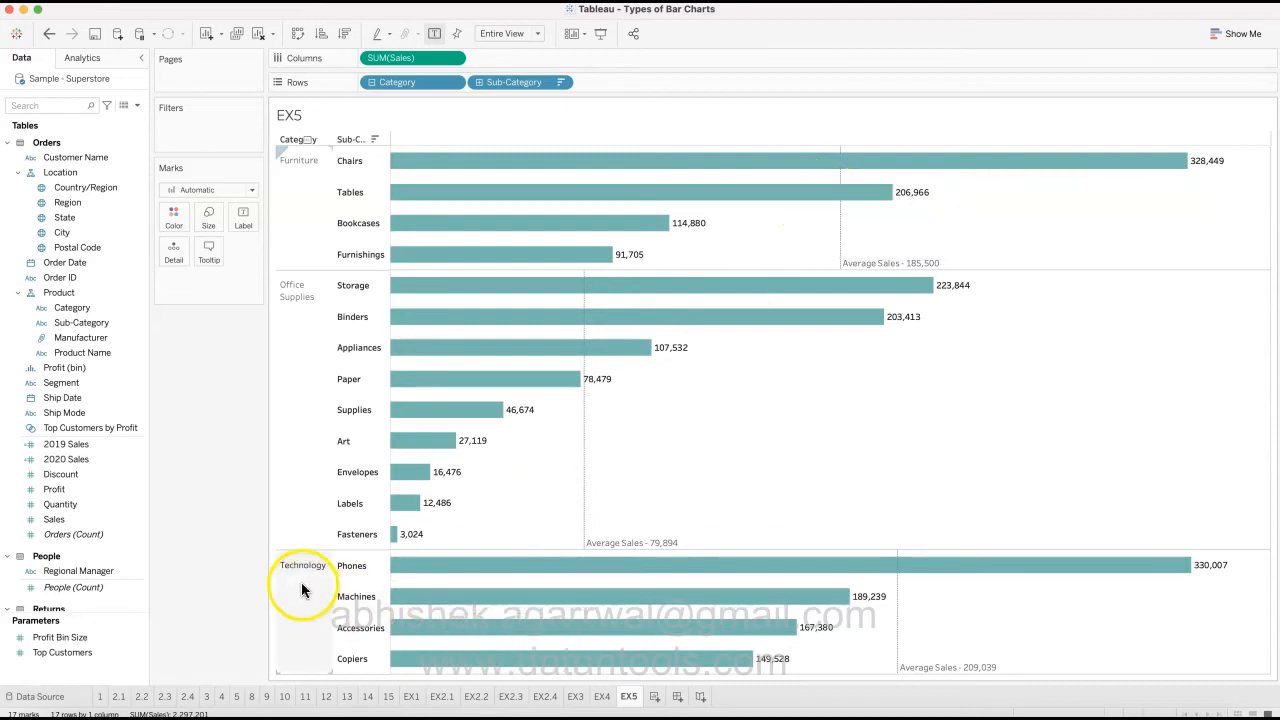
mouse_move(443, 572)
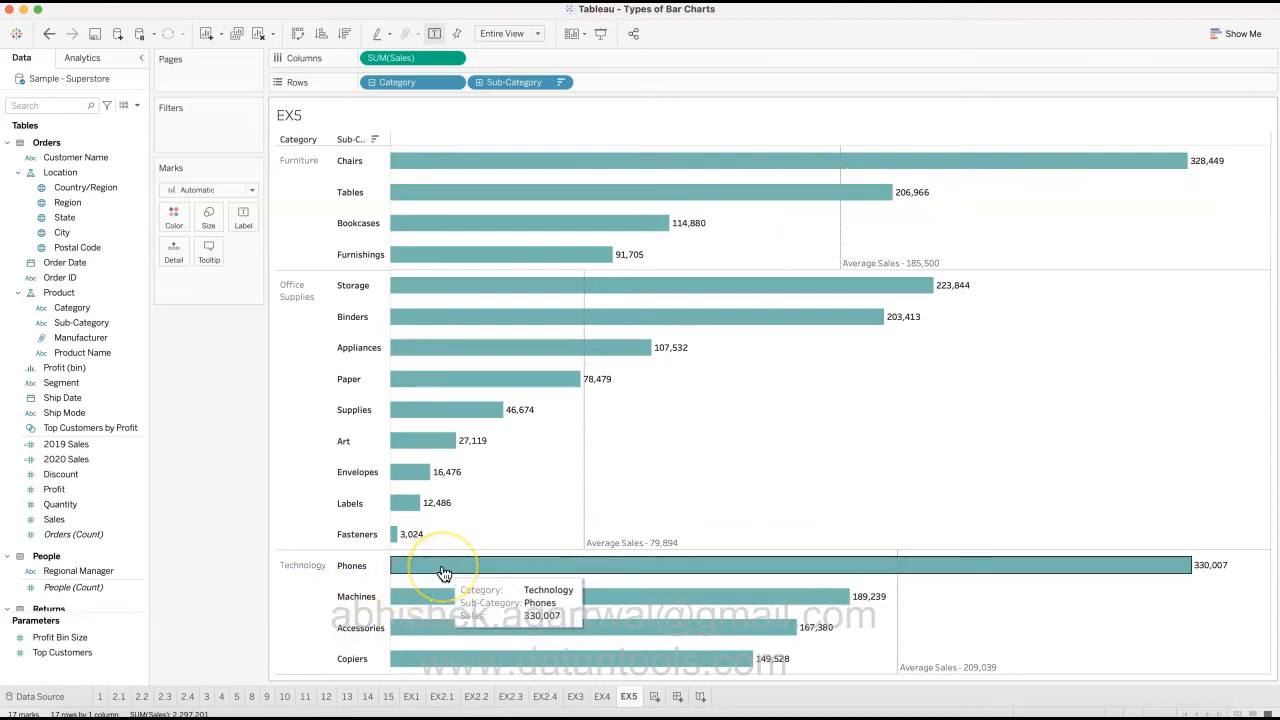
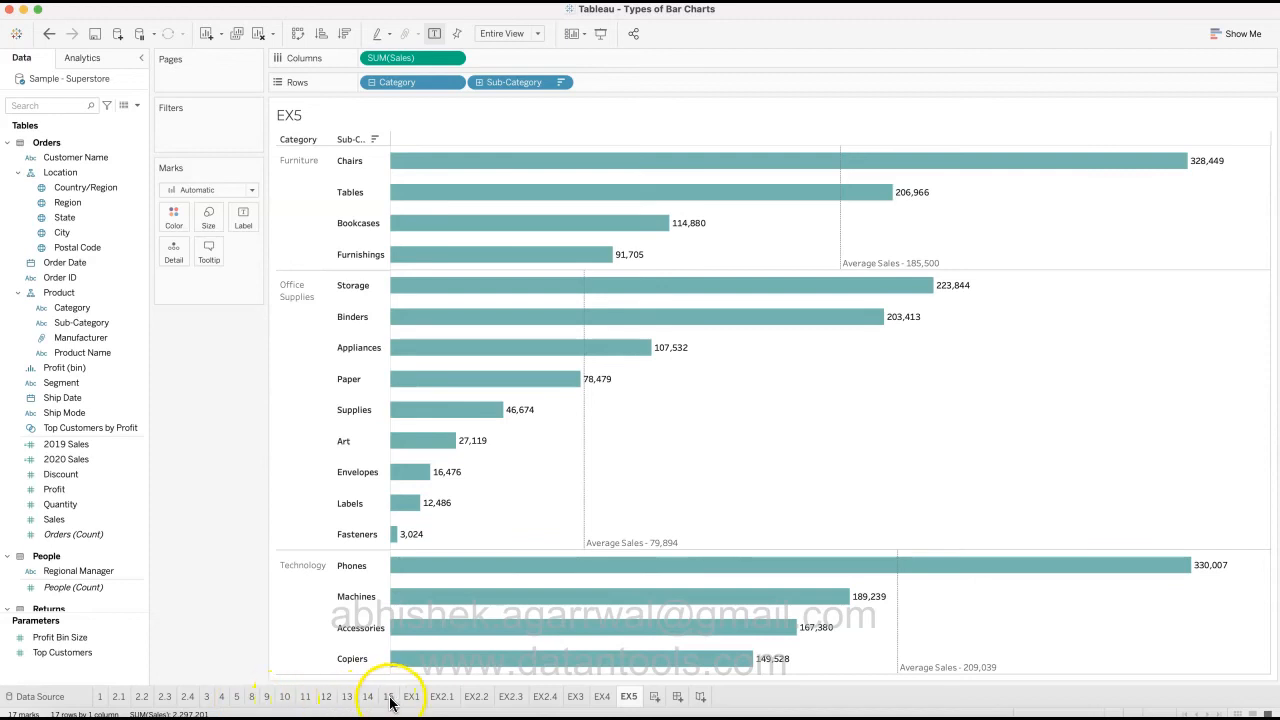
- Examine the segment average example on sheet 5 and the lollipop chart example on sheet 8
click(237, 698)
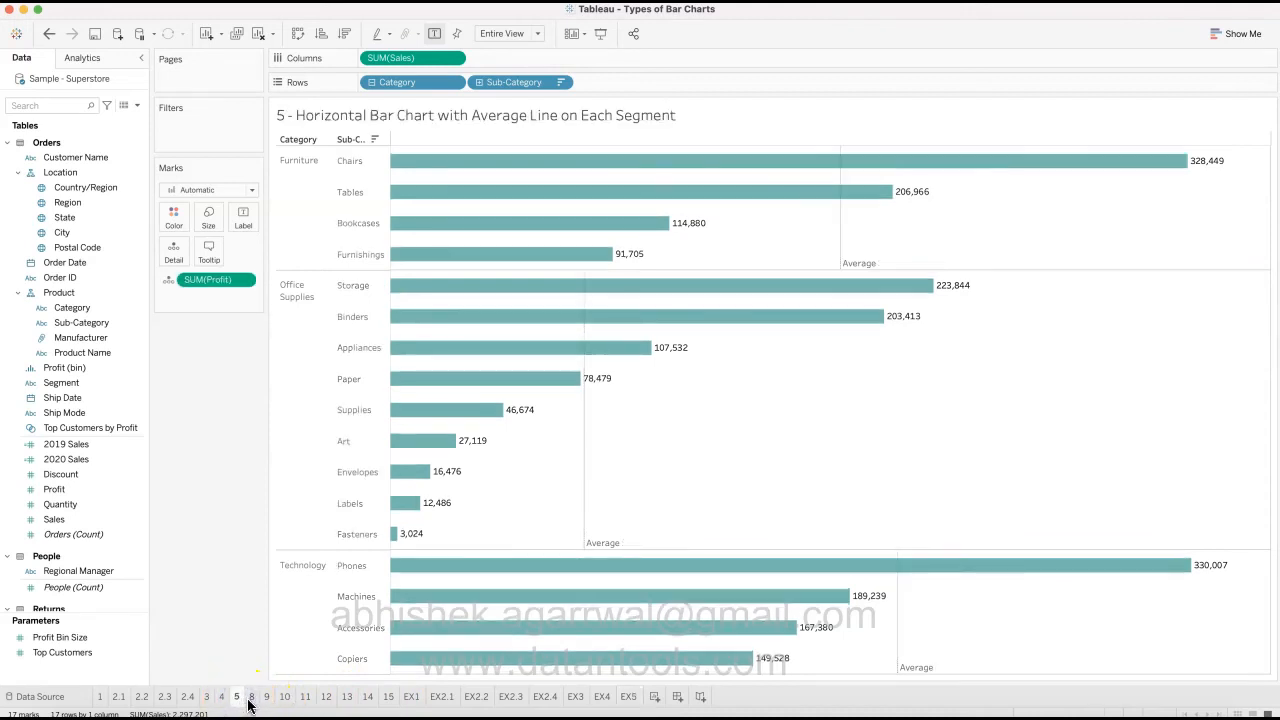
click(250, 704)
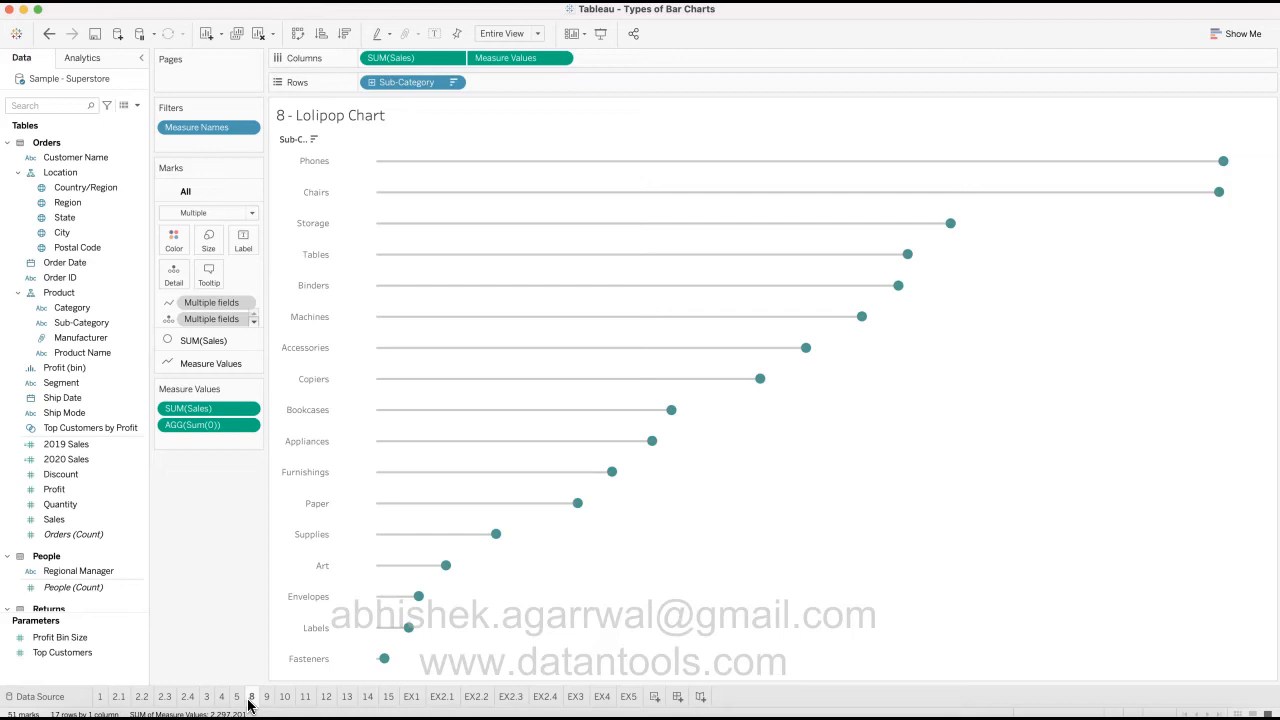
click(228, 632)
mouse_move(667, 417)
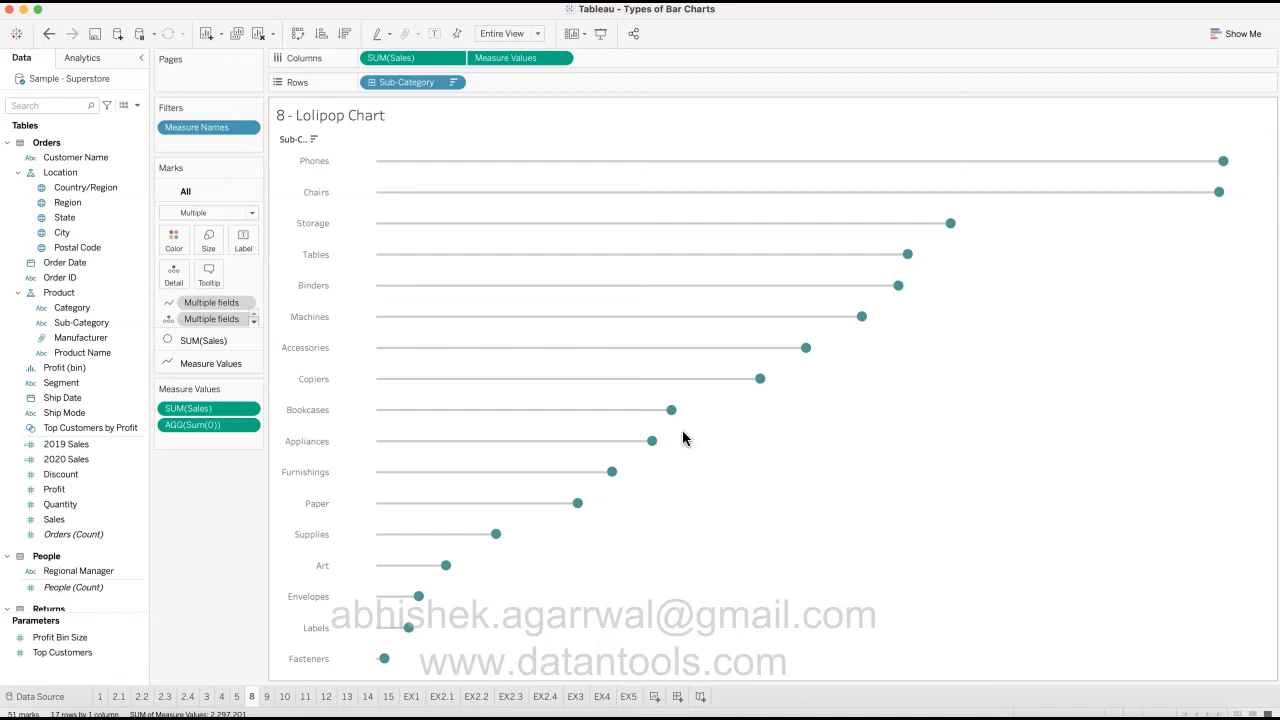
click(767, 432)
- Create a new worksheet after EX5 and plot Sales by Sub-Category as horizontal bars
click(655, 700)
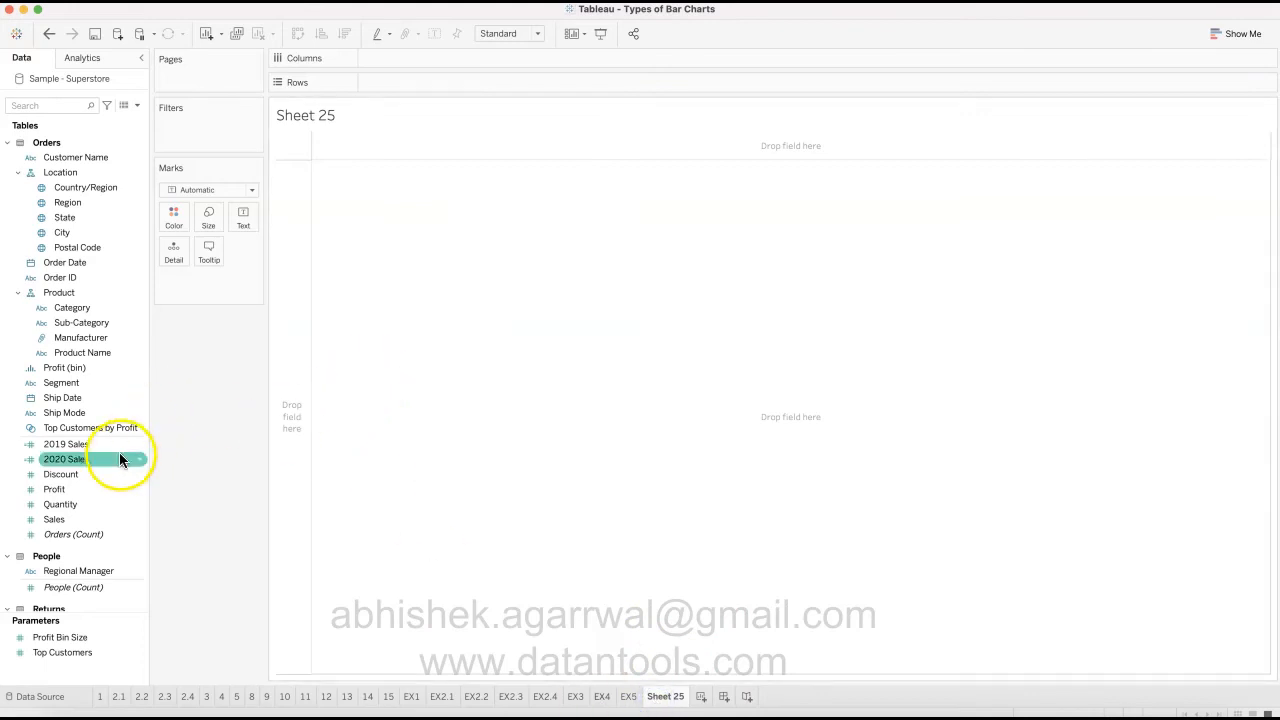
click(103, 520)
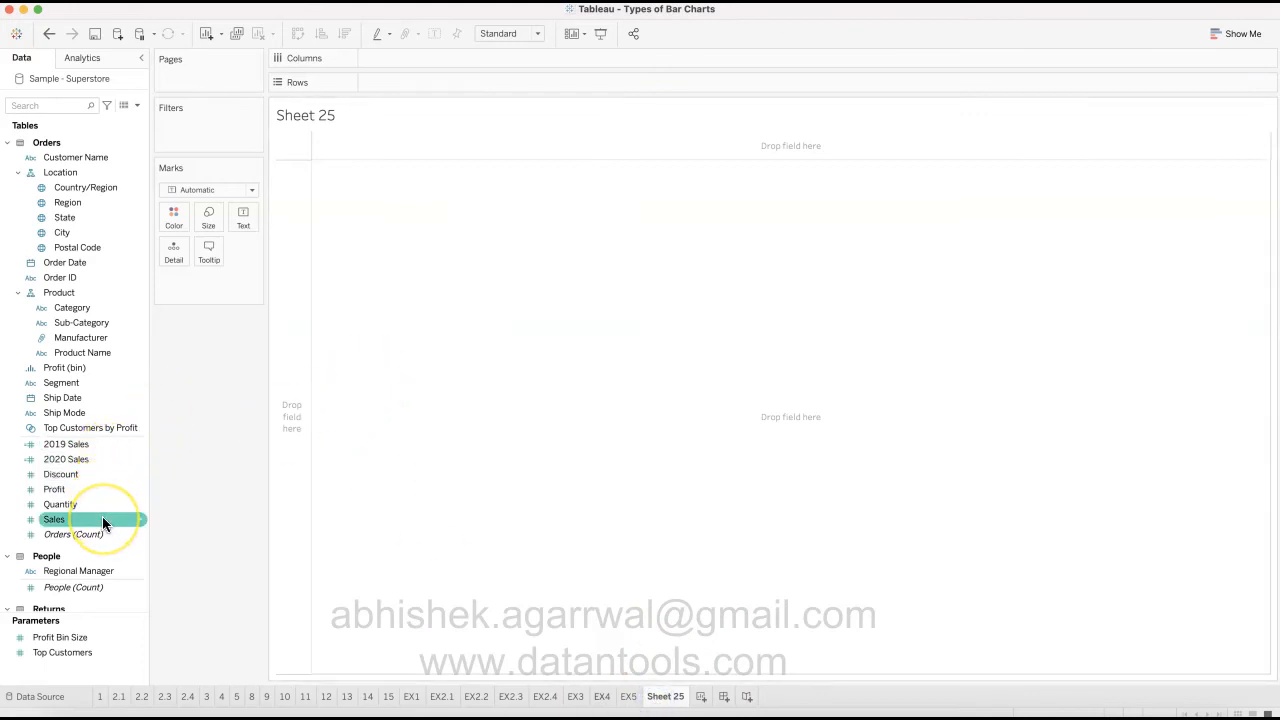
drag(103, 520, 418, 74)
drag(106, 325, 421, 58)
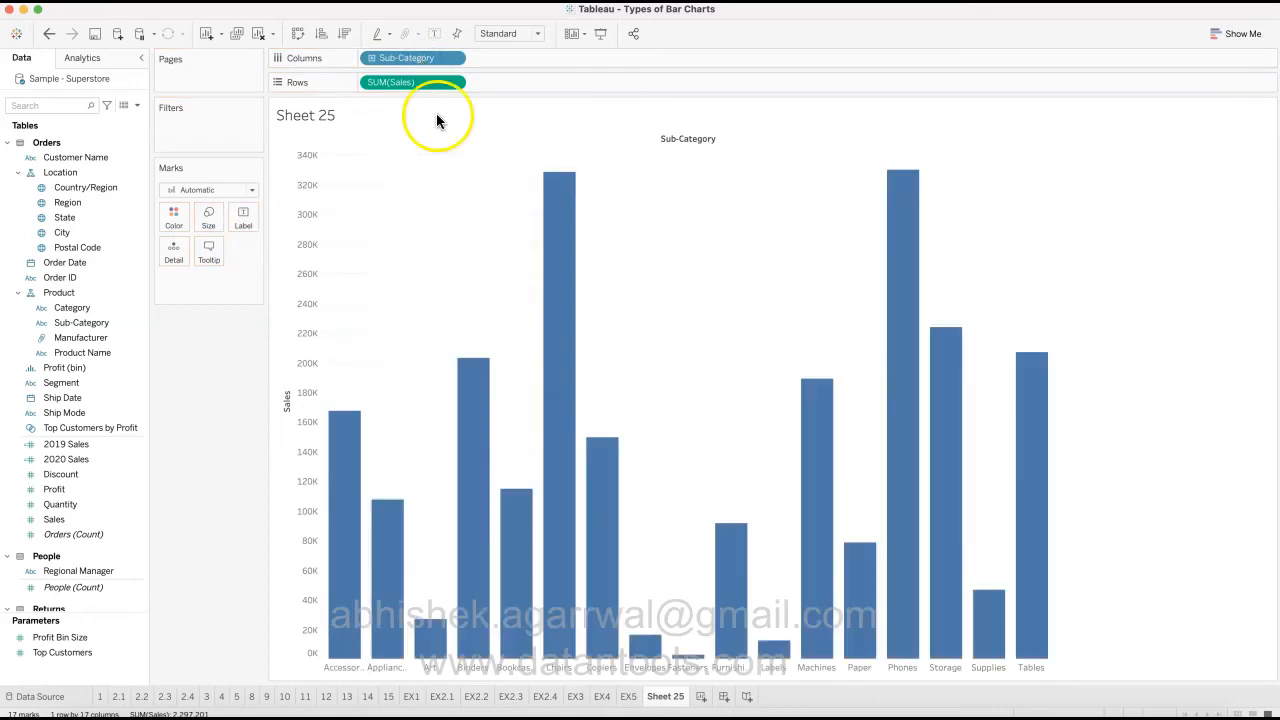
click(302, 35)
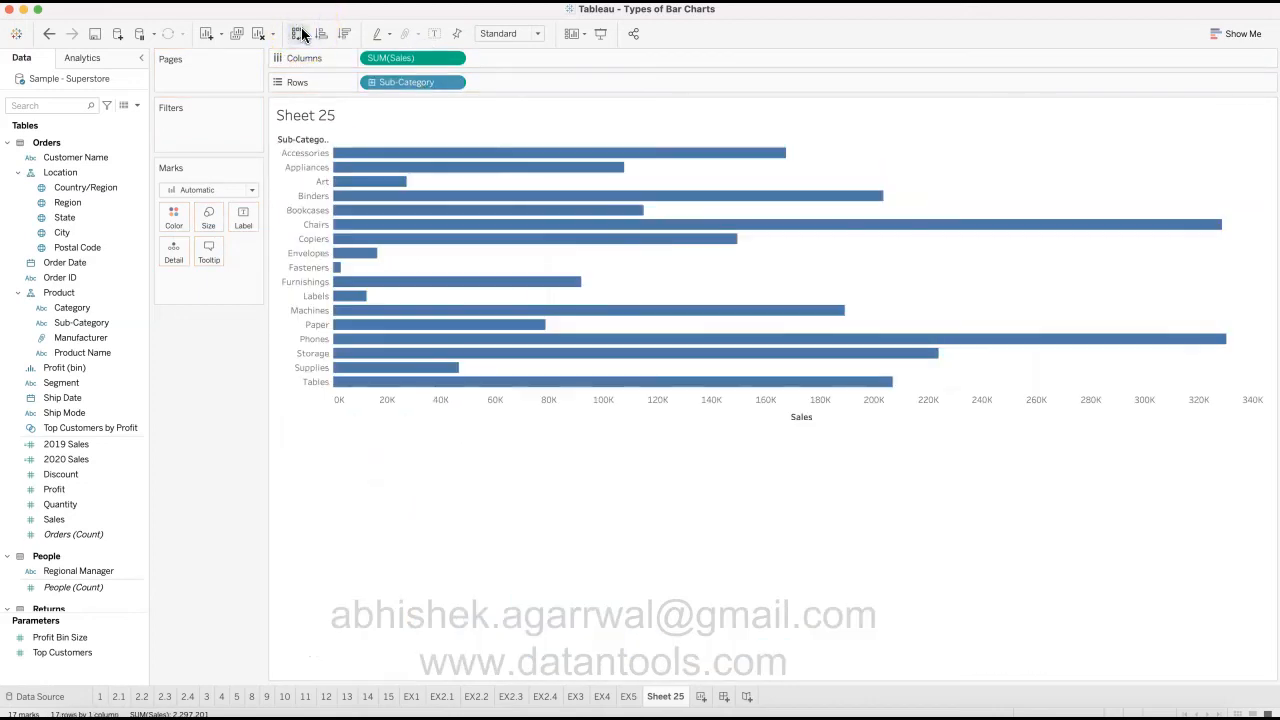
- Sort the sub-category bars by Sales in descending order and fit the chart to Entire View
click(346, 34)
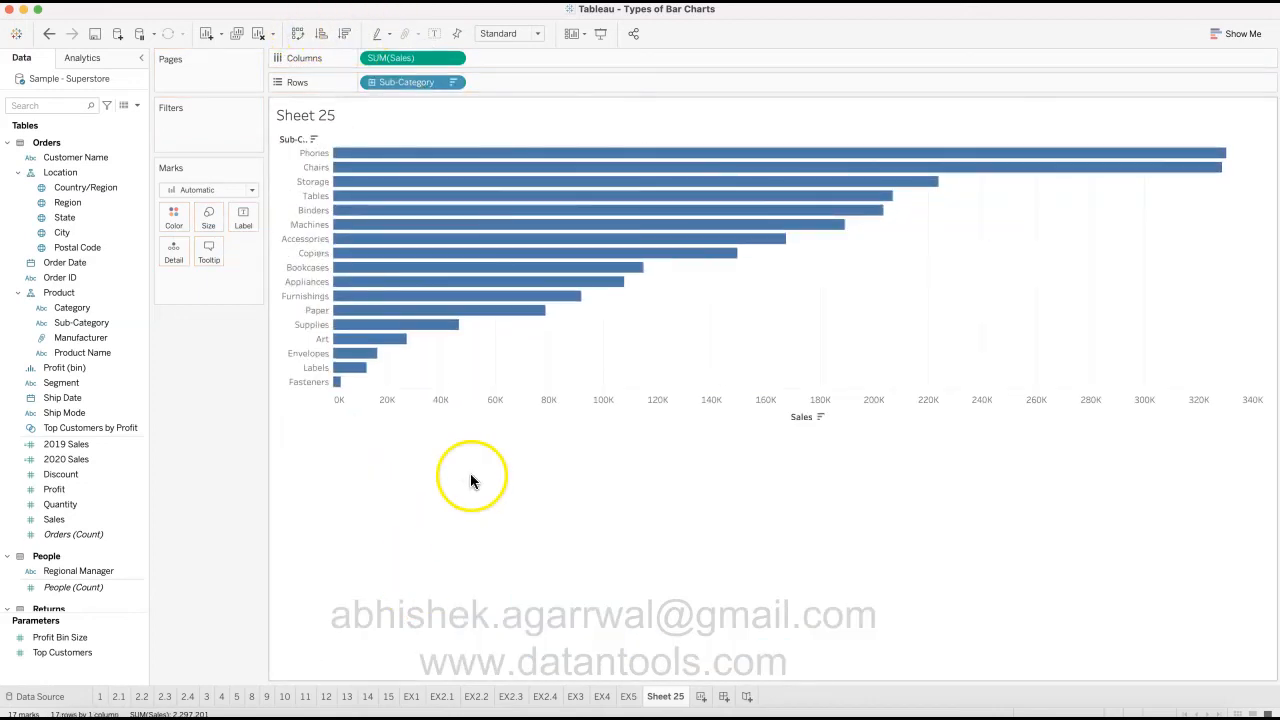
click(522, 36)
click(520, 81)
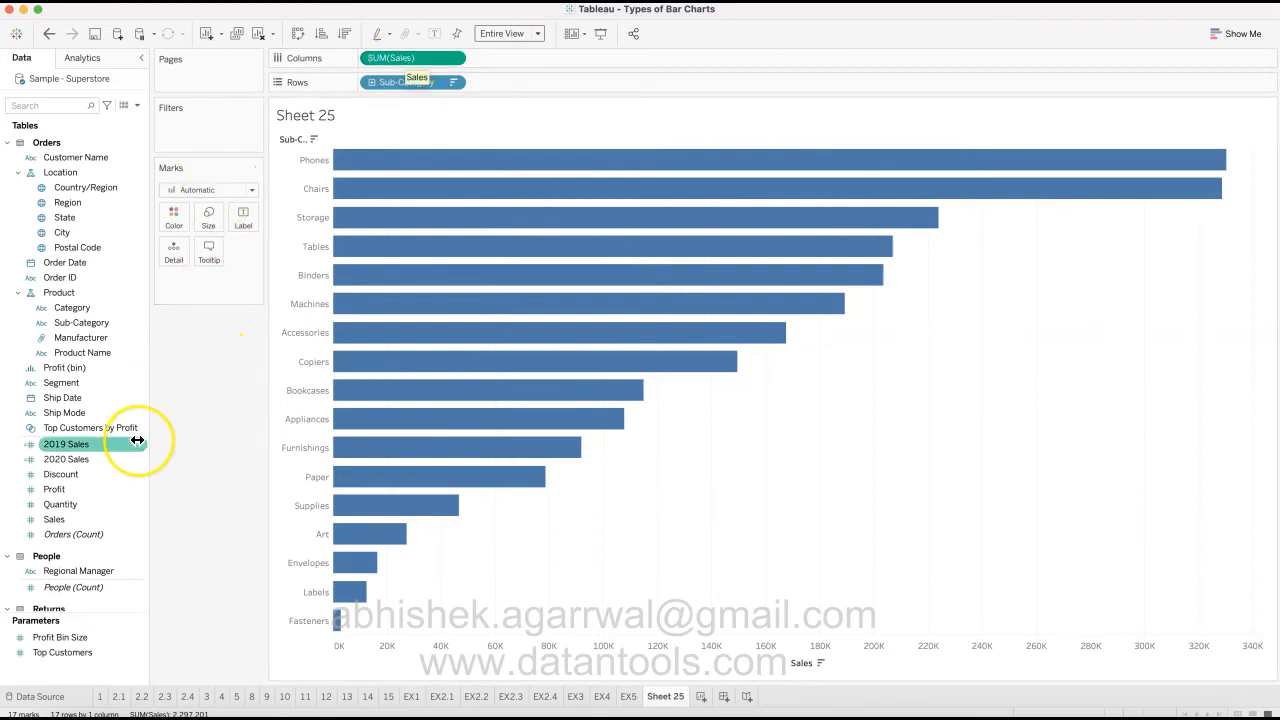
- Look through the remaining data fields and check how the lollipop chart on sheet 8 is built
scroll(137, 437, down, 5)
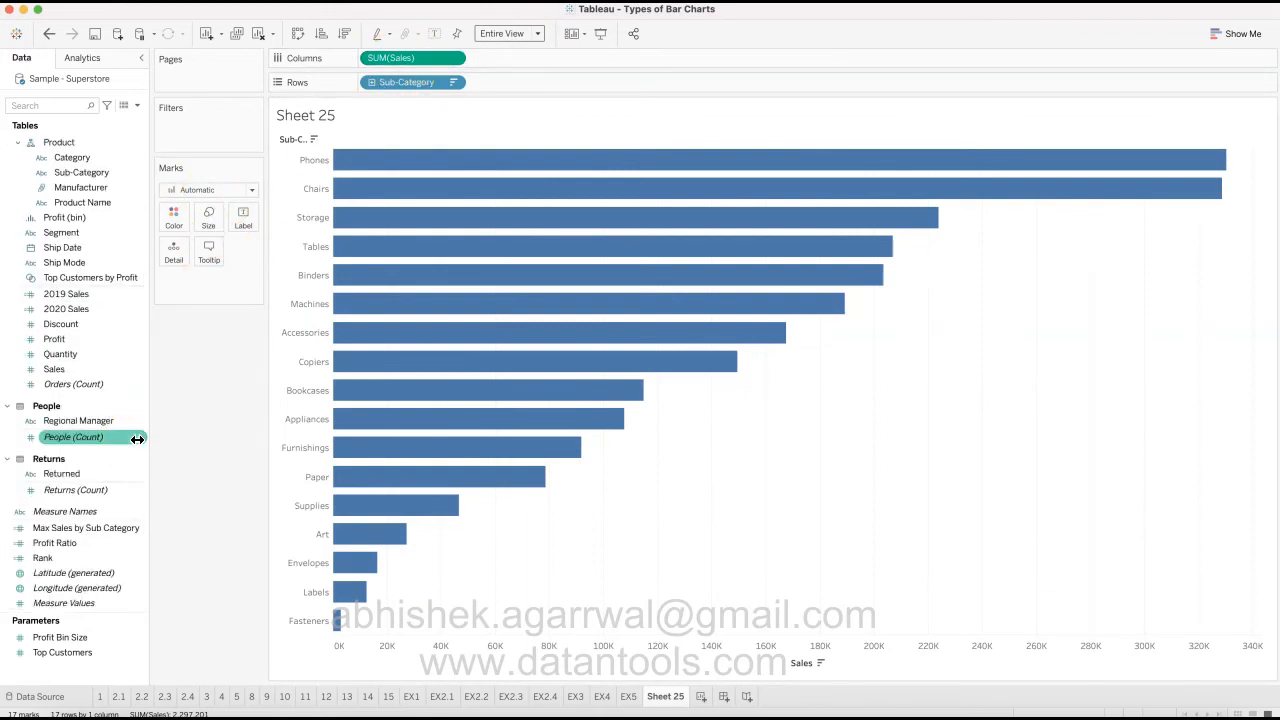
click(225, 423)
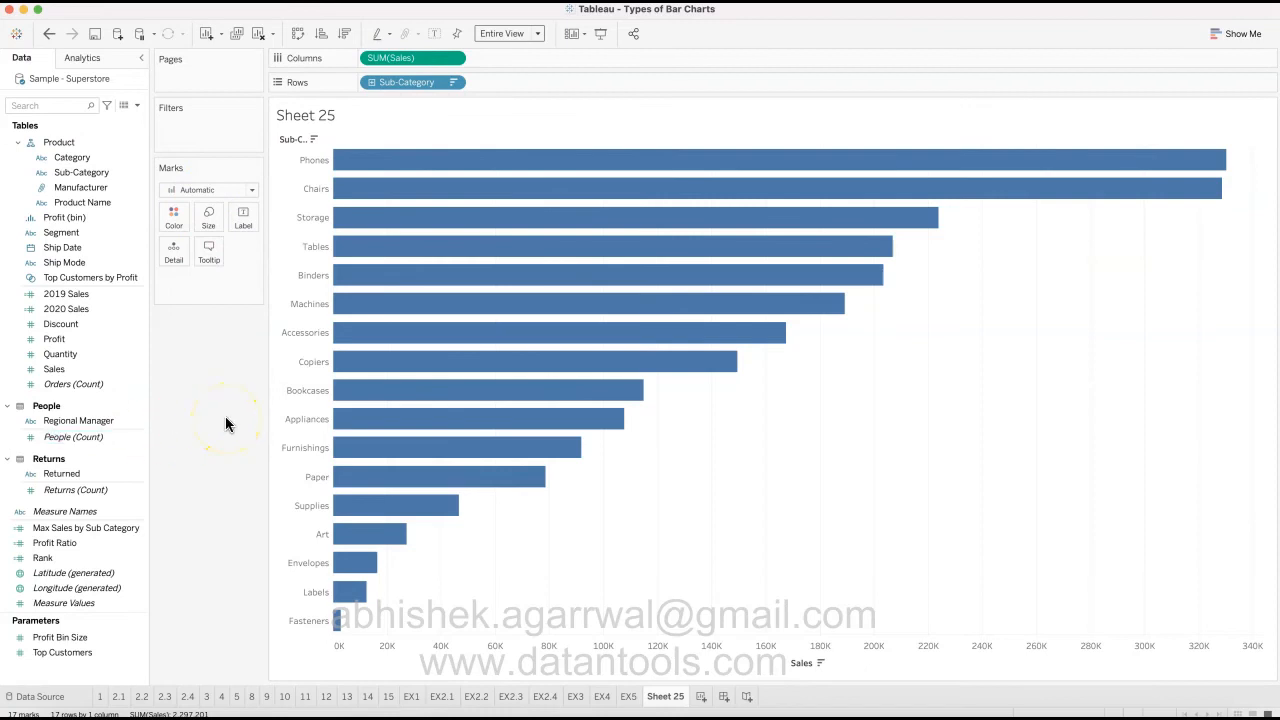
click(249, 698)
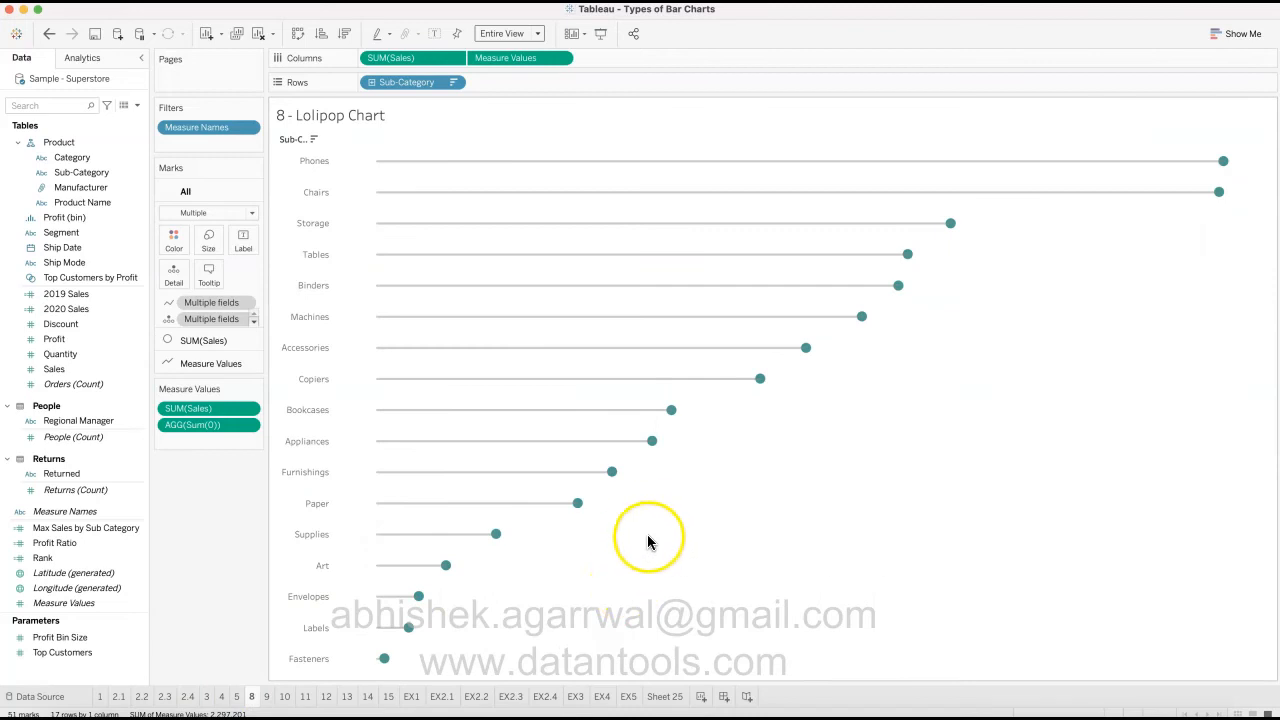
click(655, 444)
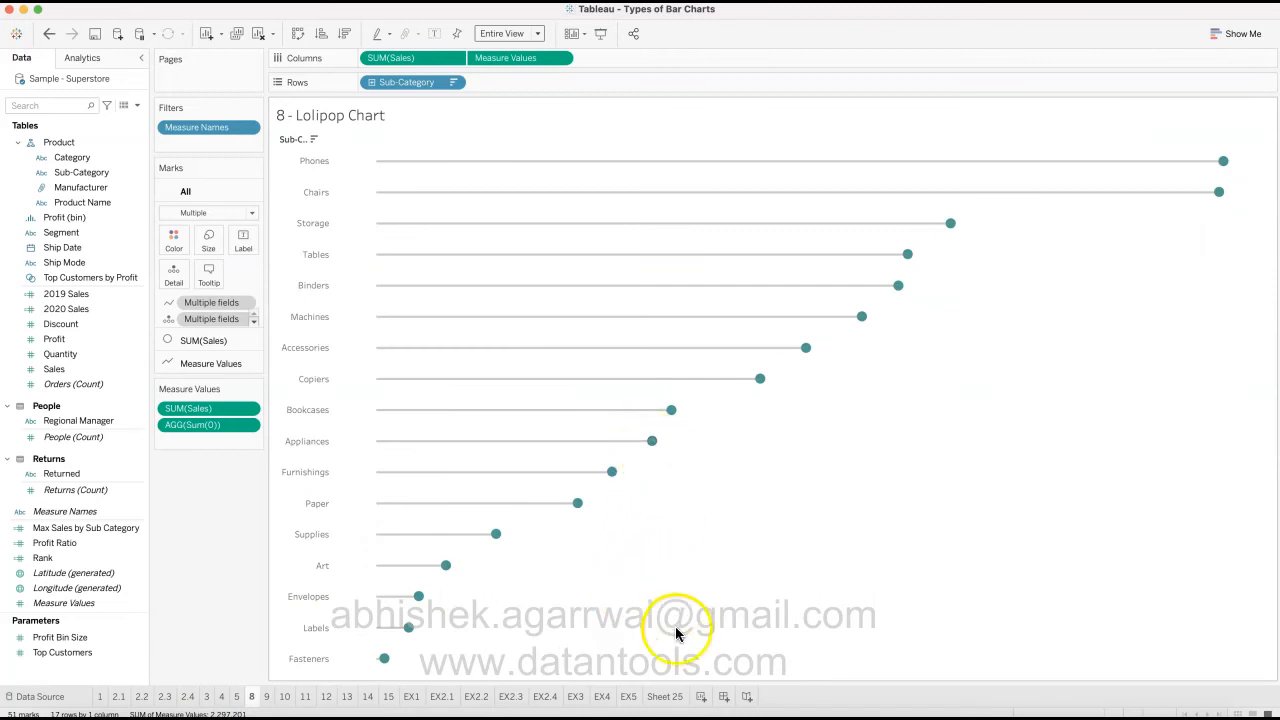
- Return to Sheet 25 and change the Sales by Sub-Category bars to Circle marks
click(665, 696)
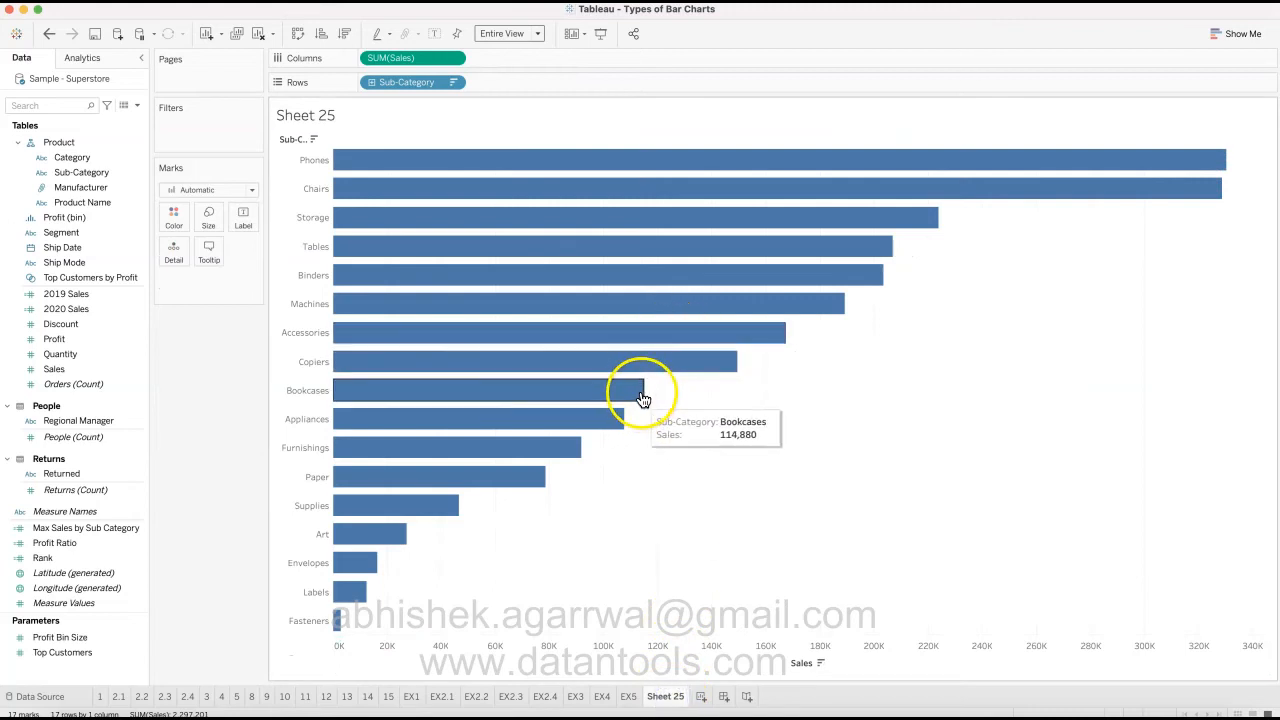
click(225, 189)
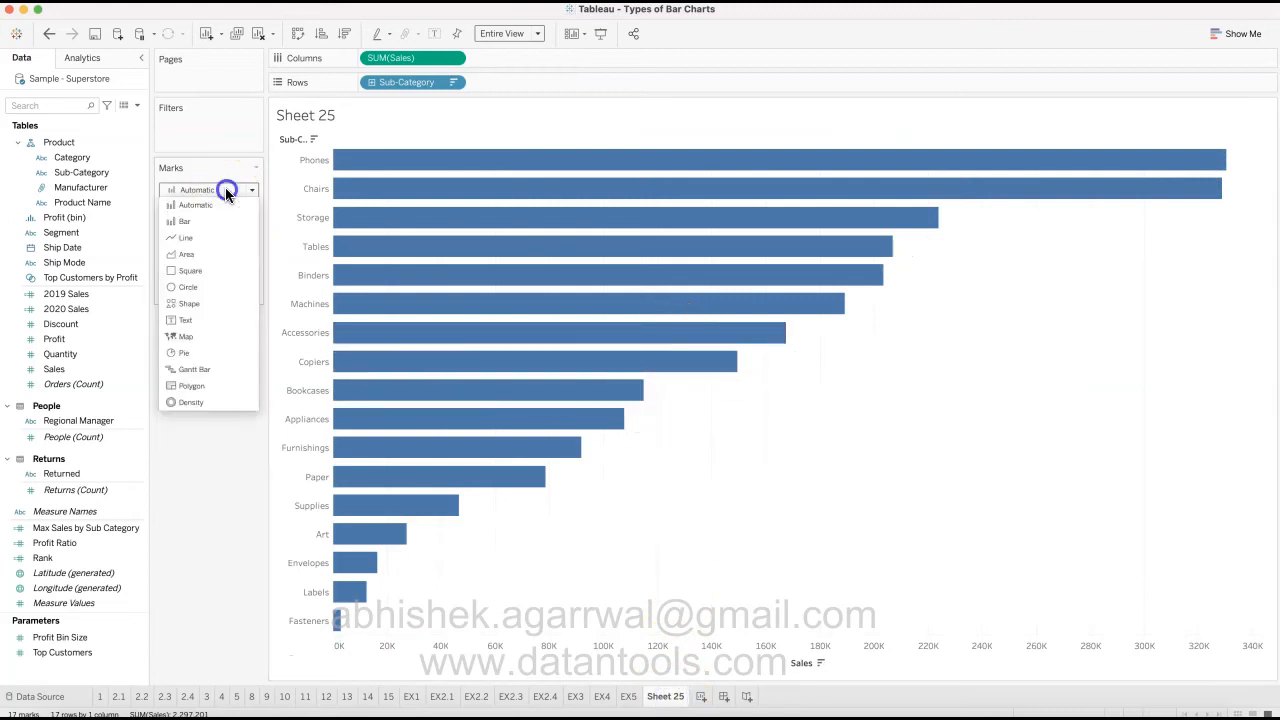
click(213, 287)
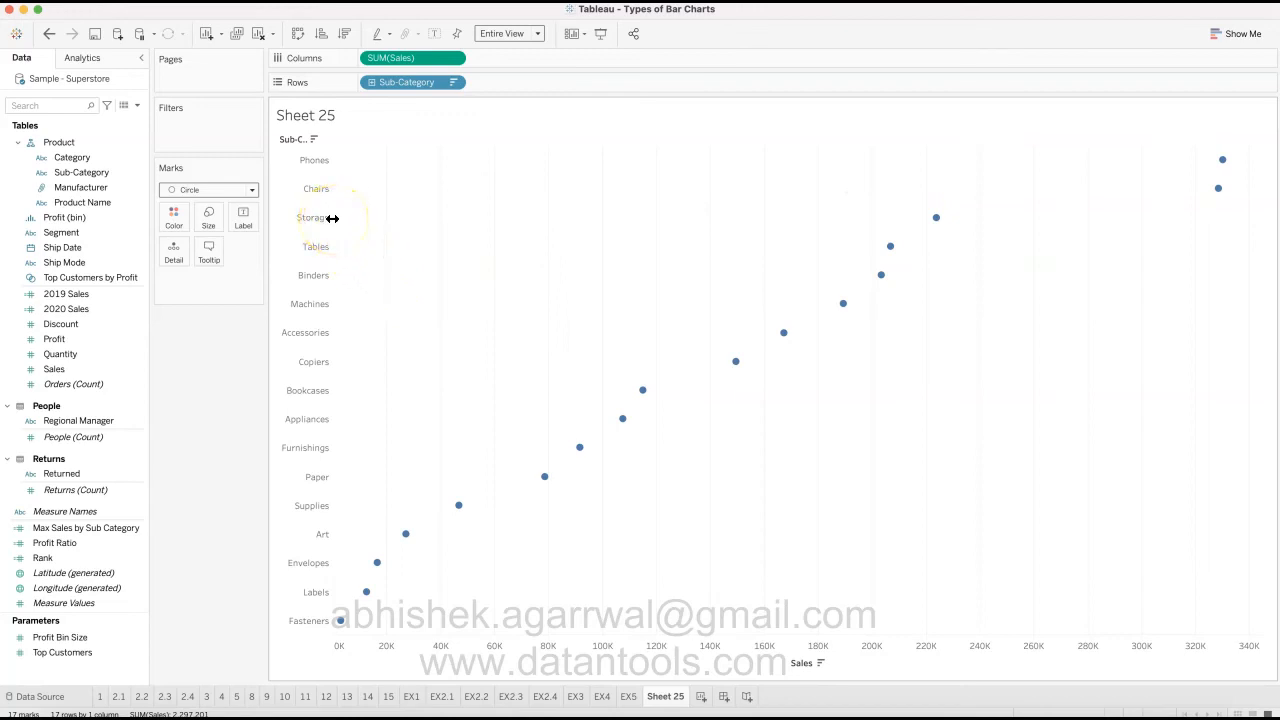
mouse_move(936, 224)
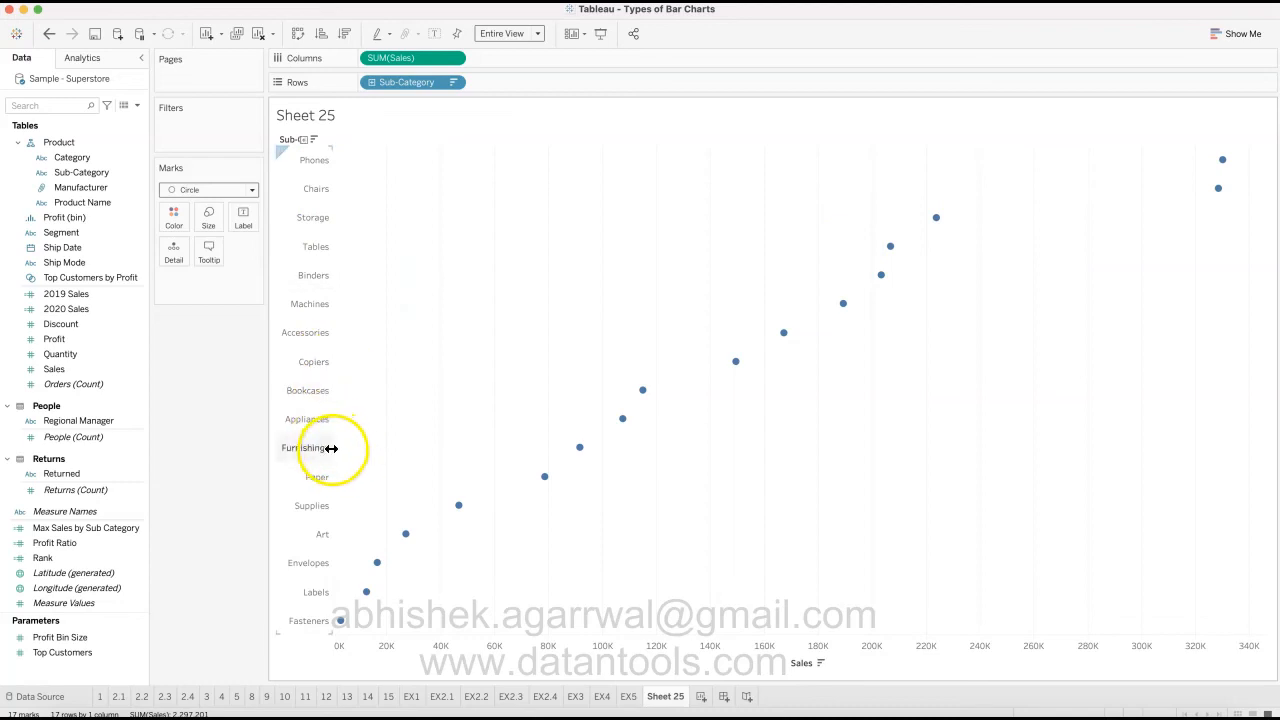
mouse_move(580, 452)
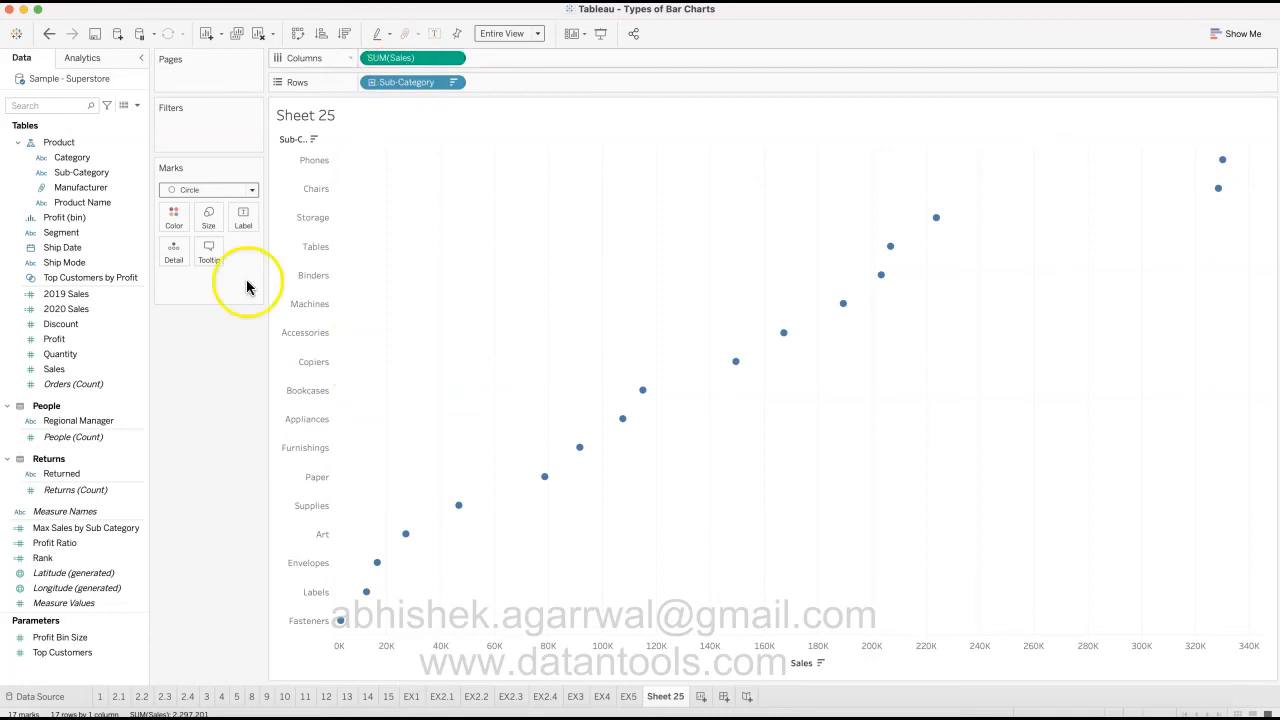
- Add Measure Values to Columns beside Sales and remove every measure from it except 2019 Sales and Sales
click(120, 604)
drag(119, 603, 532, 59)
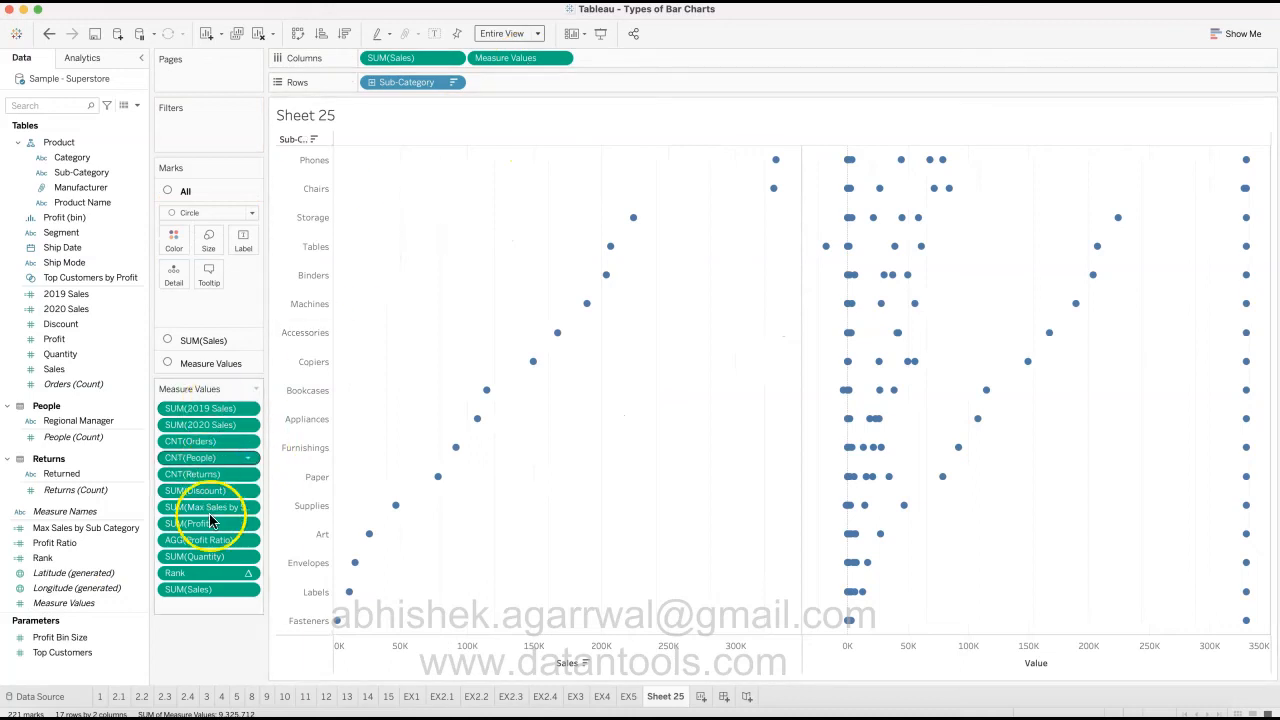
drag(209, 590, 212, 640)
drag(214, 557, 214, 634)
drag(214, 531, 234, 617)
drag(238, 500, 229, 543)
drag(232, 486, 220, 527)
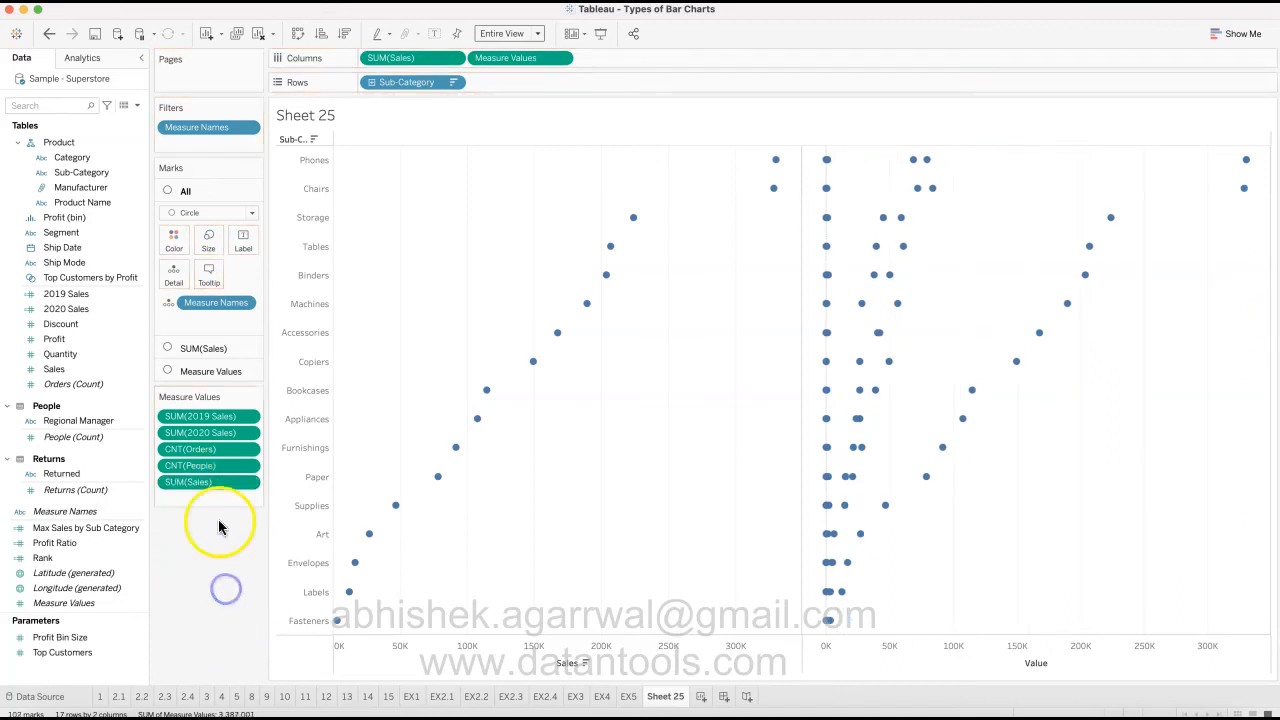
drag(214, 466, 212, 555)
drag(223, 436, 214, 546)
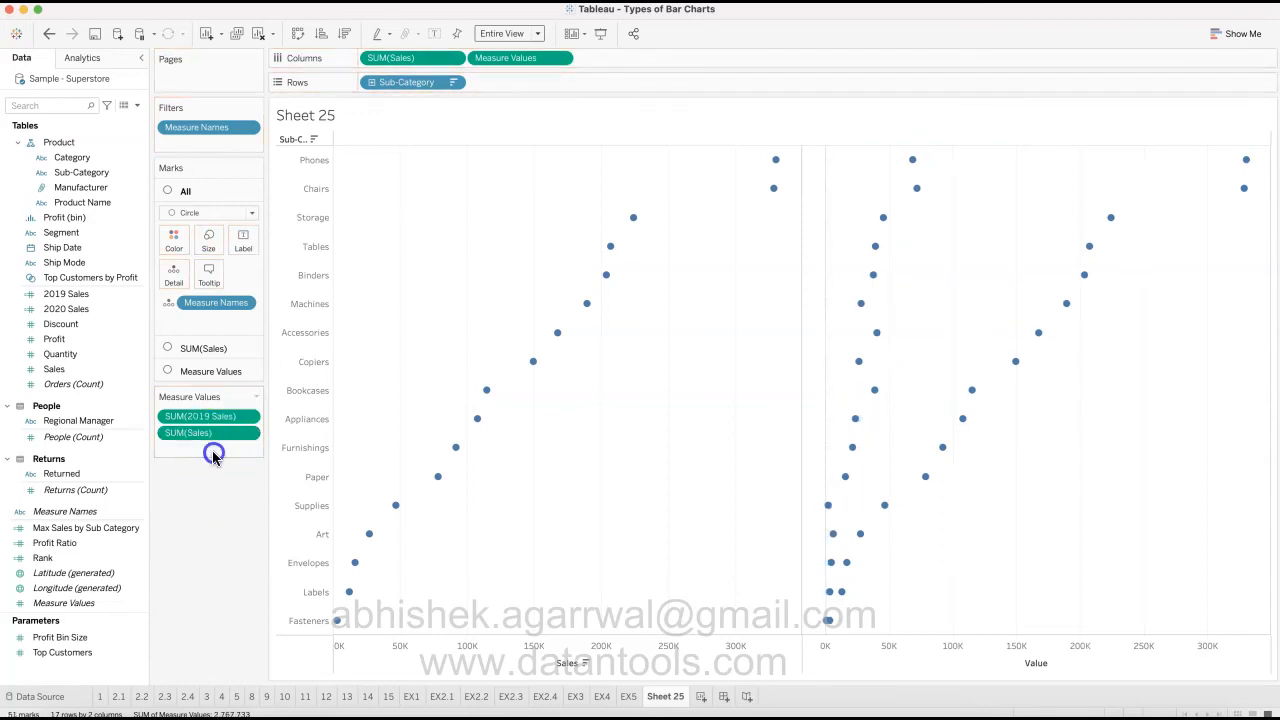
- Add the ad-hoc calculation Sum(0) to Measure Values and remove 2019 Sales from it
text(Sum()
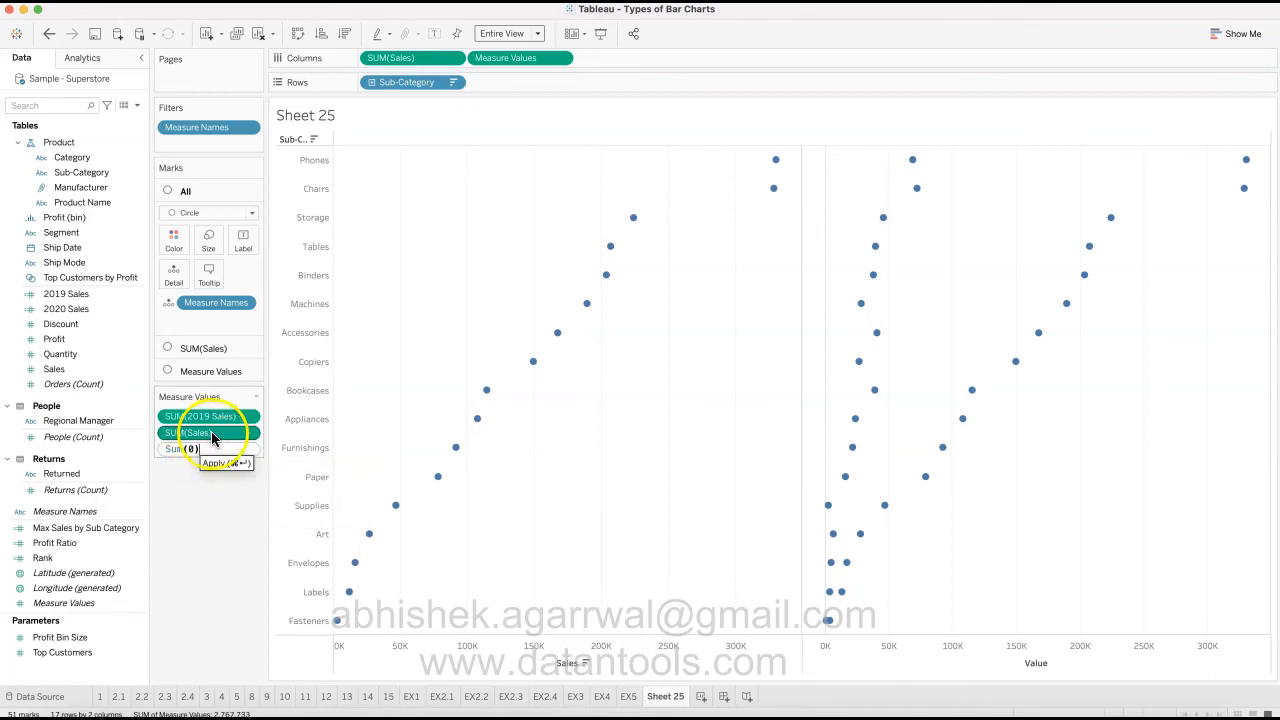
key(Return)
drag(190, 416, 222, 622)
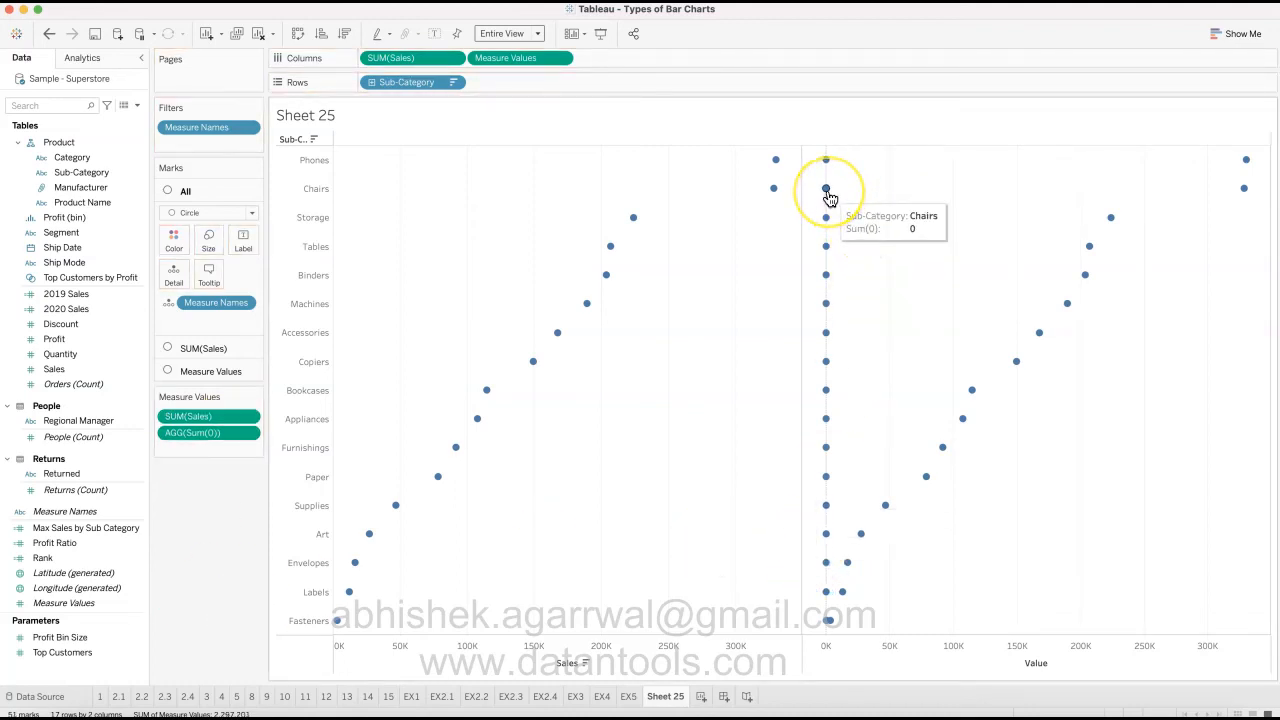
mouse_move(1243, 168)
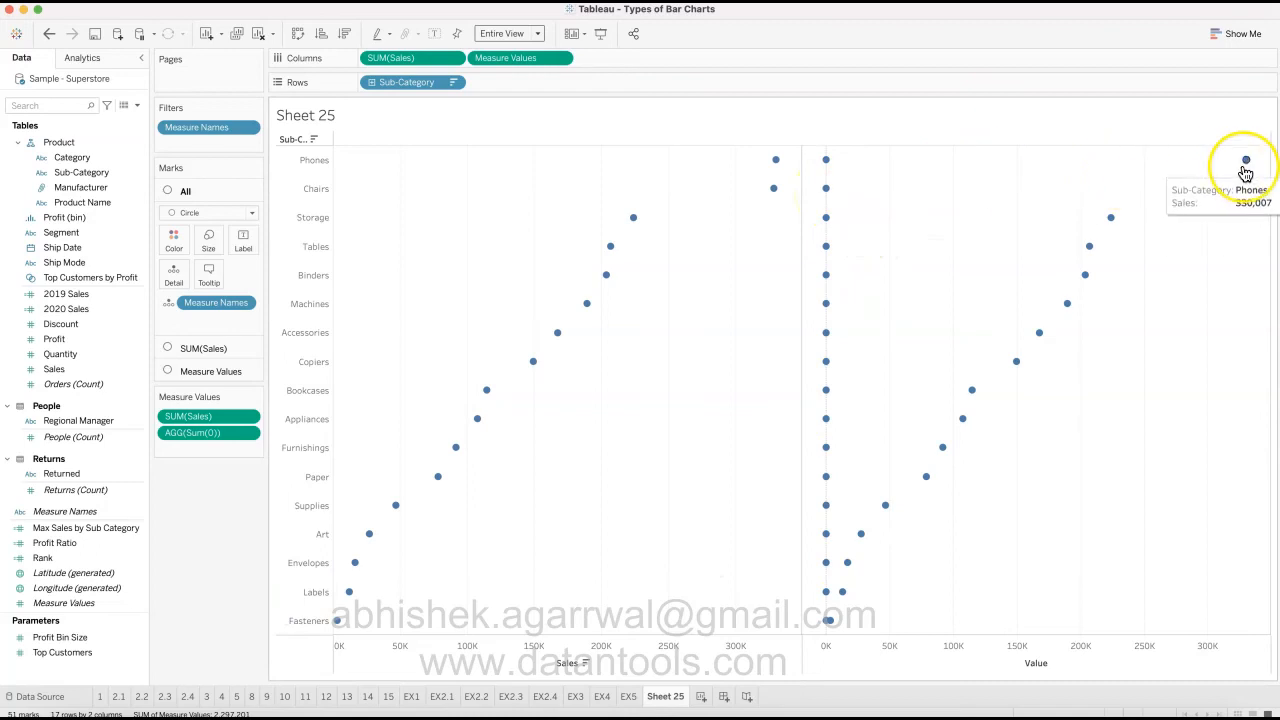
click(213, 212)
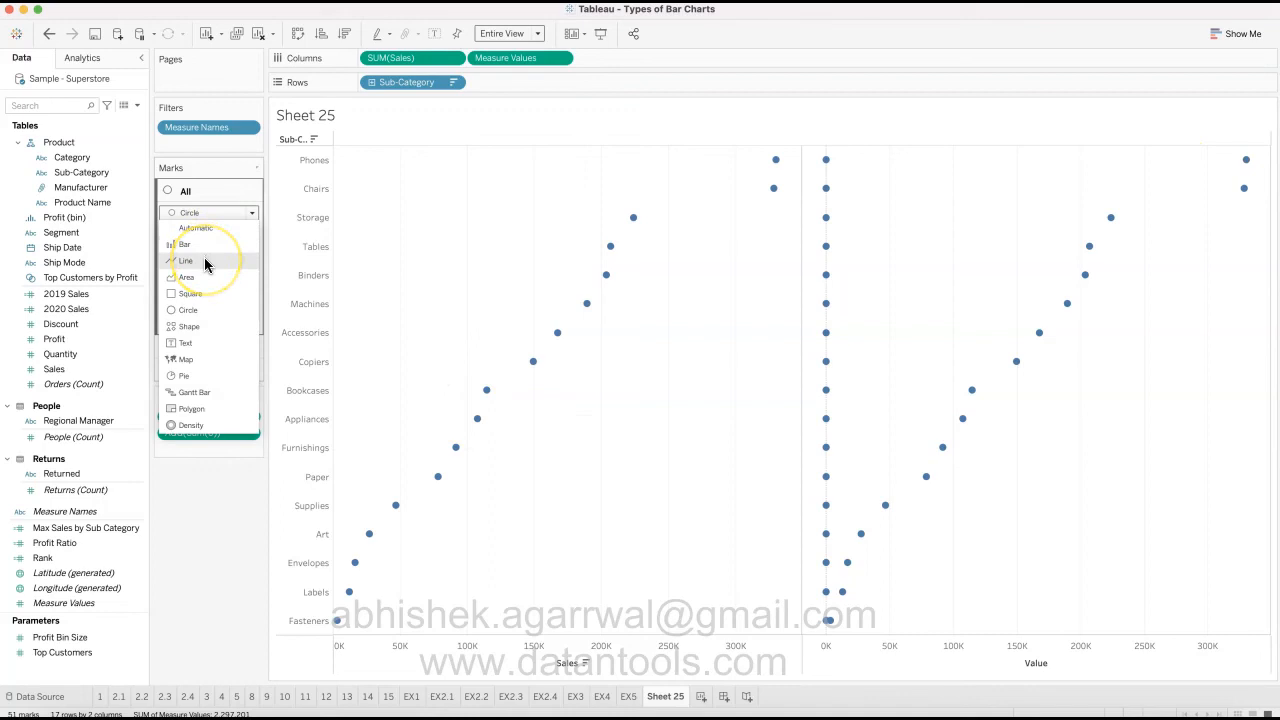
click(206, 262)
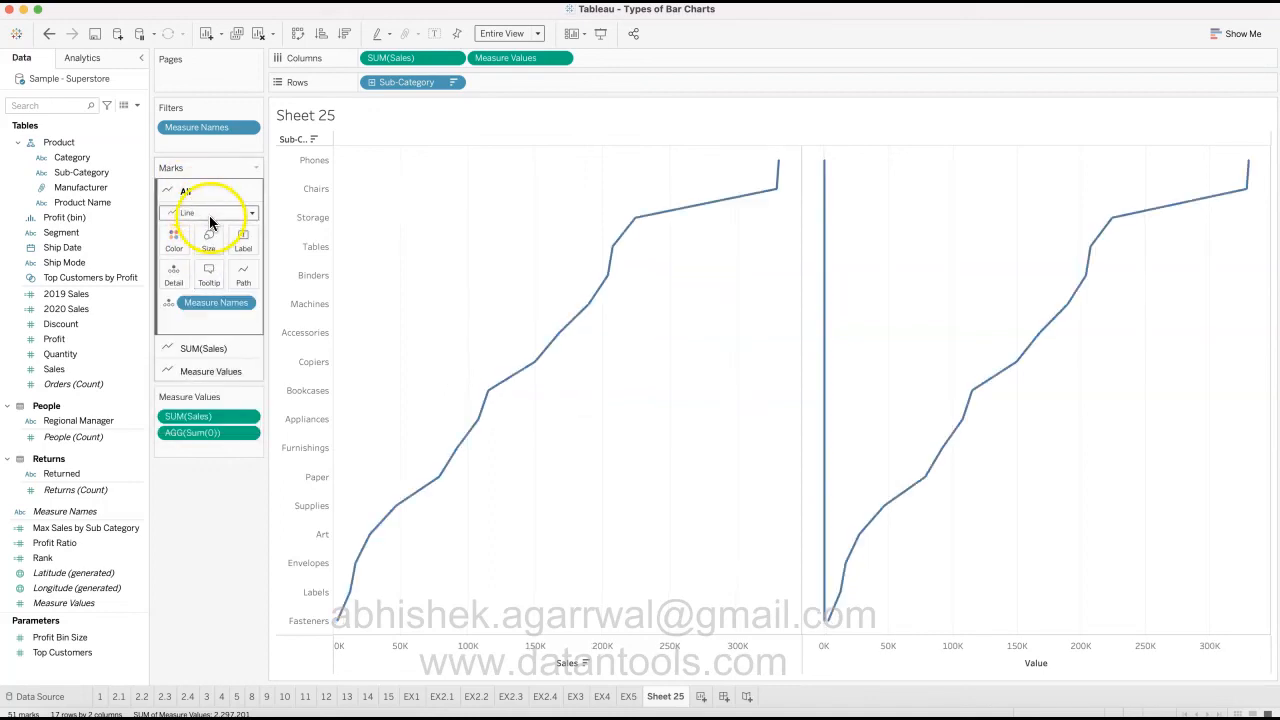
click(209, 215)
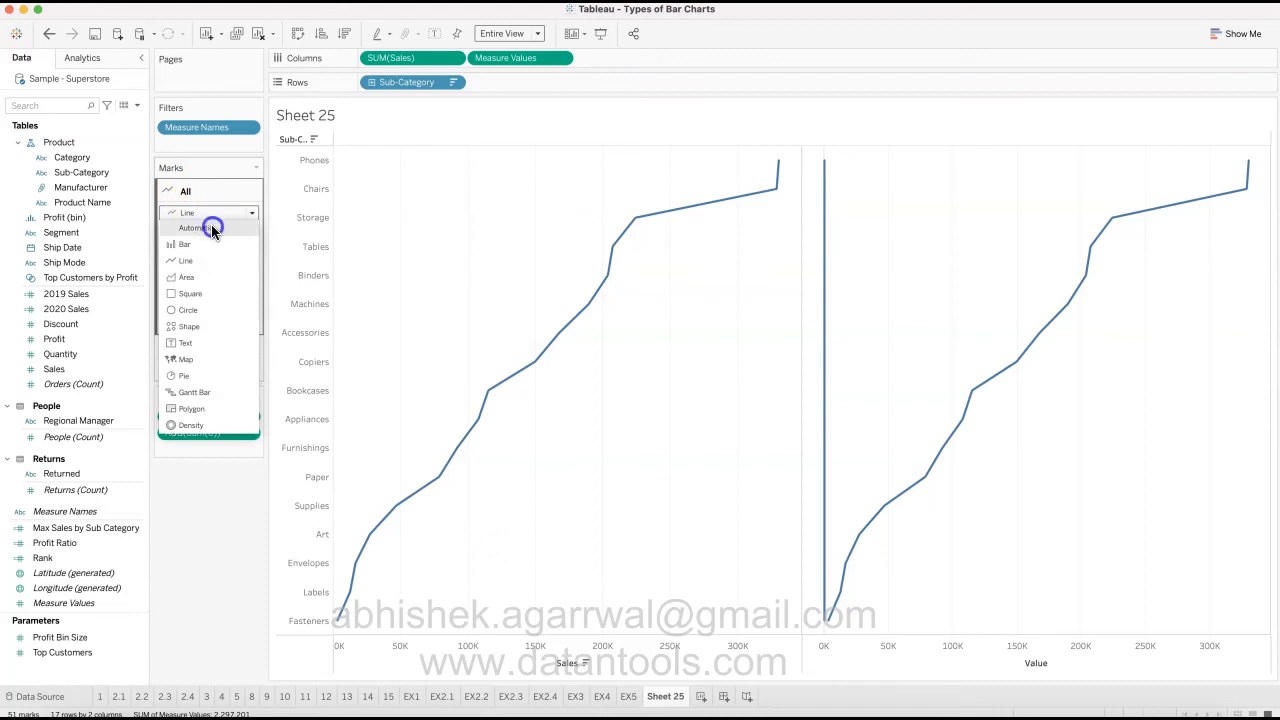
click(211, 229)
- Set the mark type of SUM(Sales) to Circle
click(205, 348)
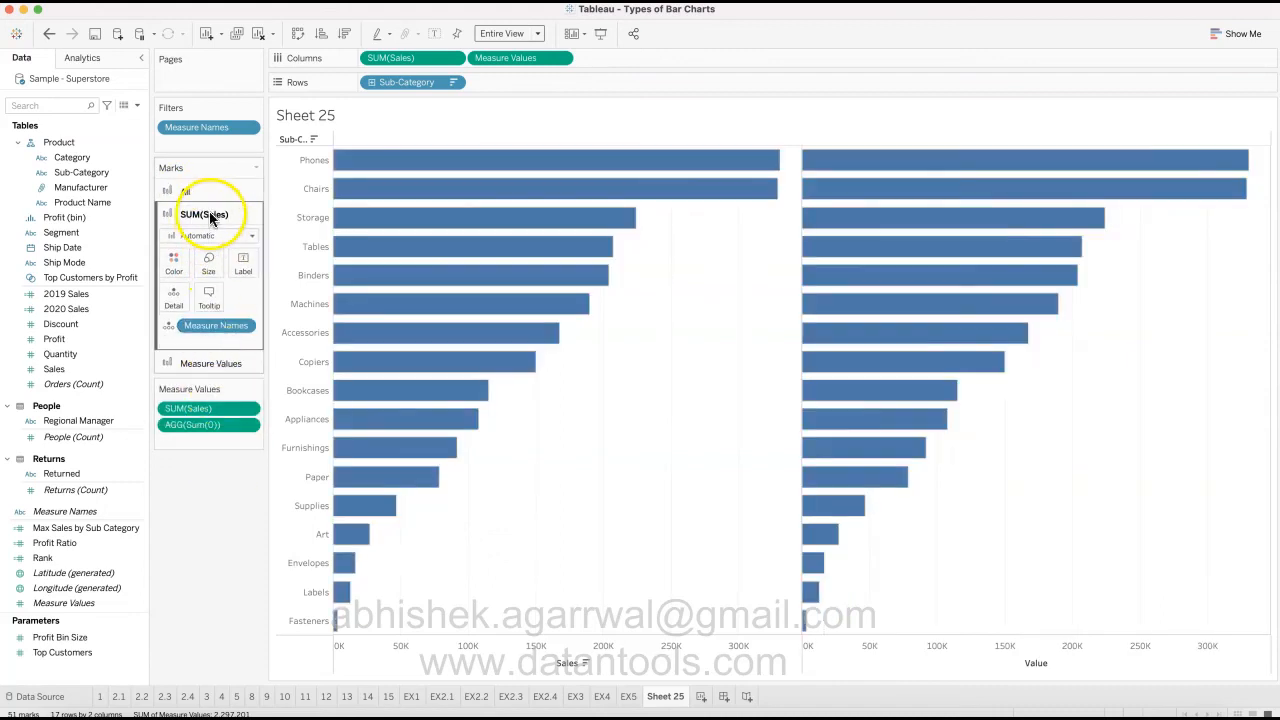
click(250, 234)
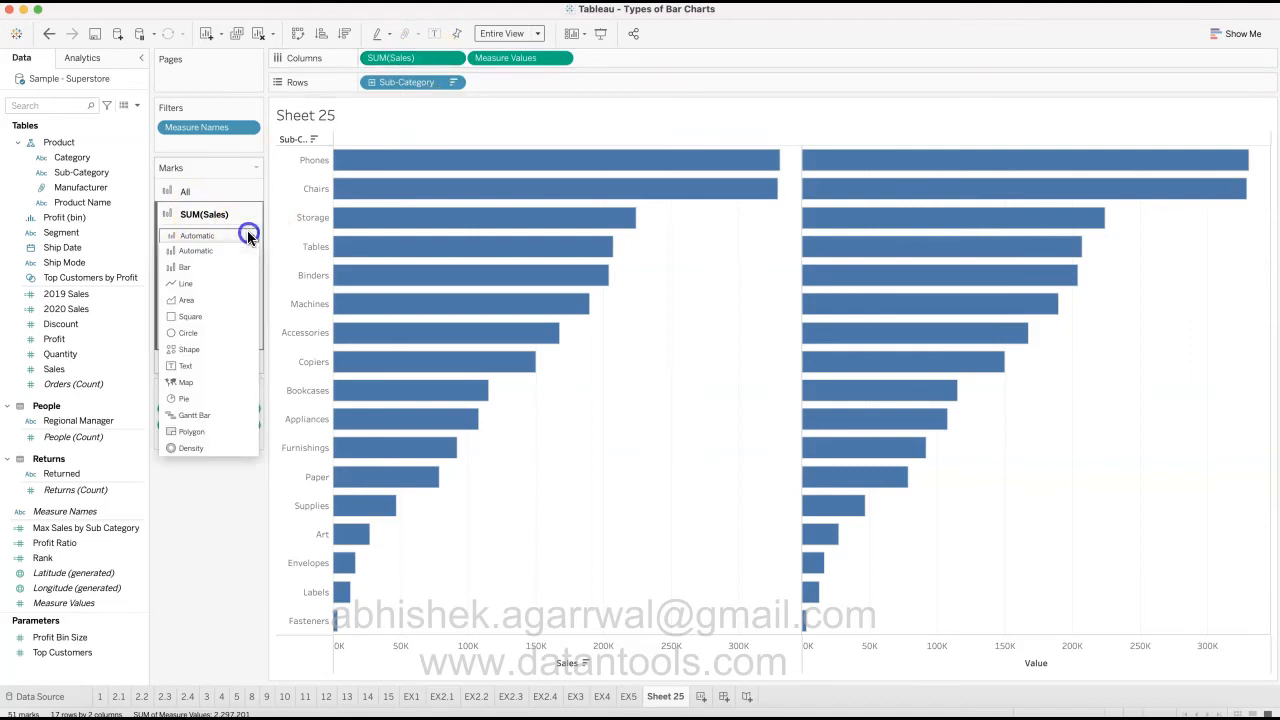
click(207, 336)
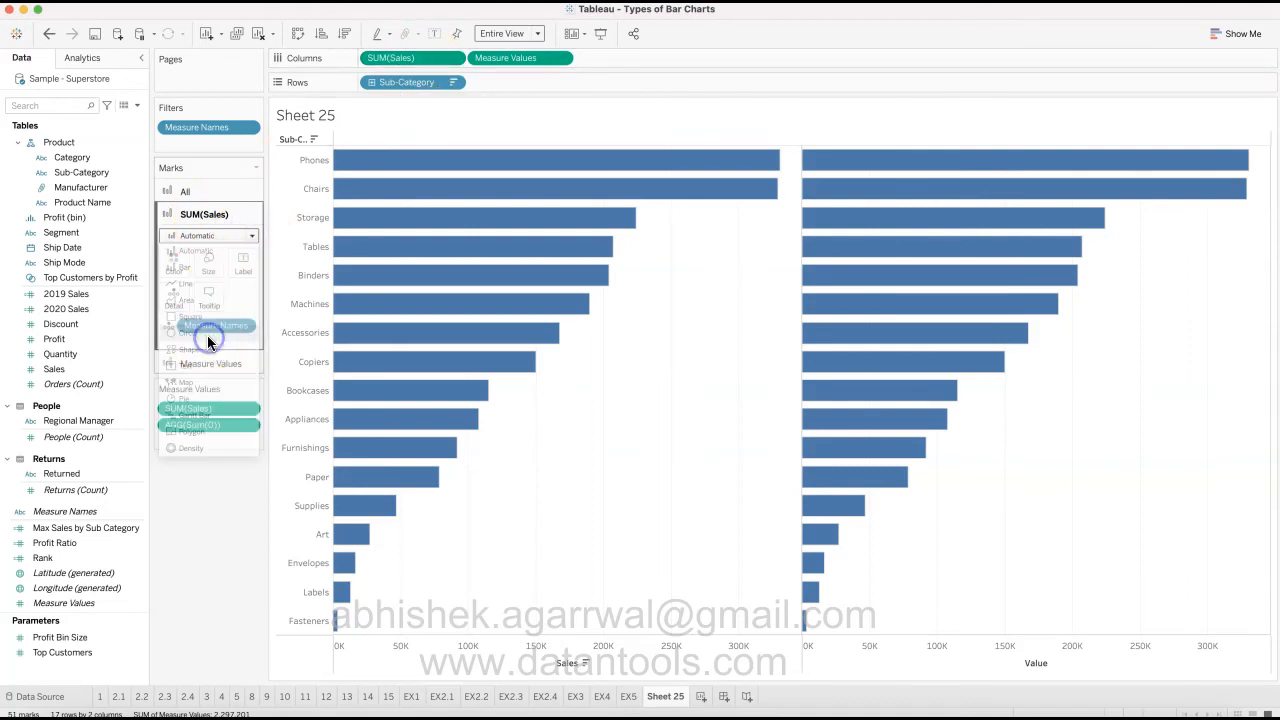
- Set the mark type of Measure Values to Line and assign Measure Names to its Path
click(208, 366)
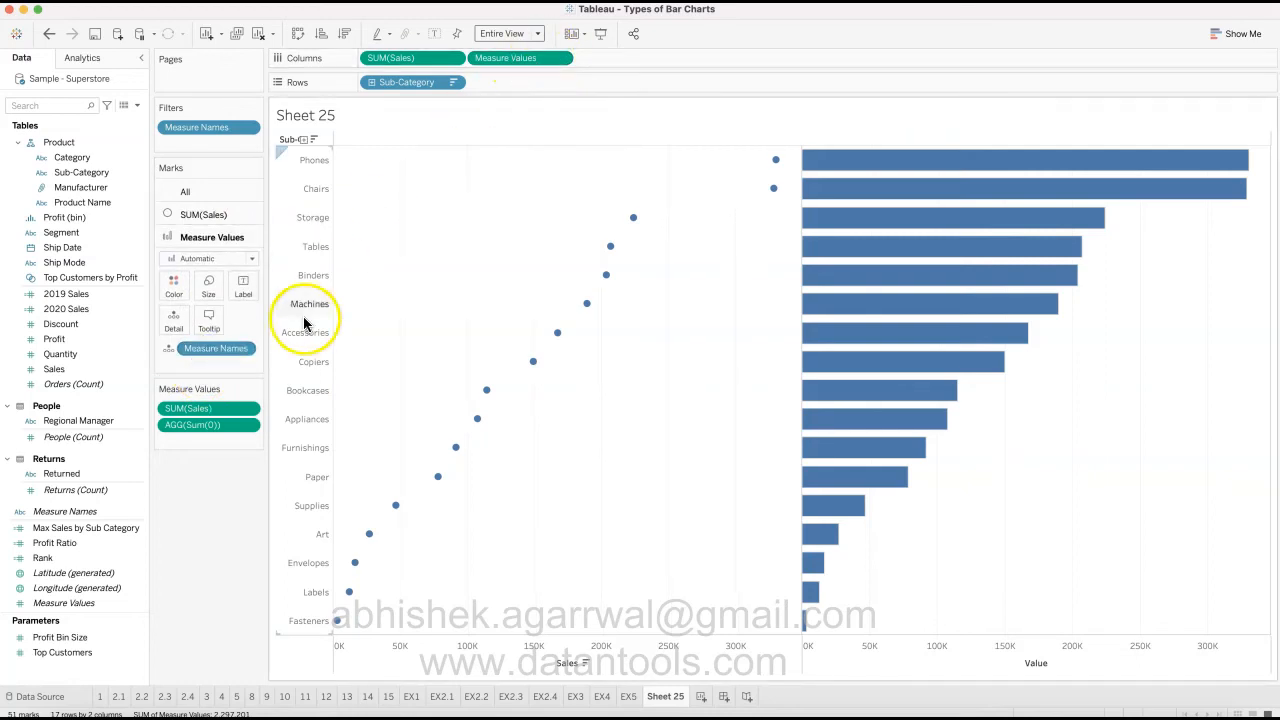
click(228, 258)
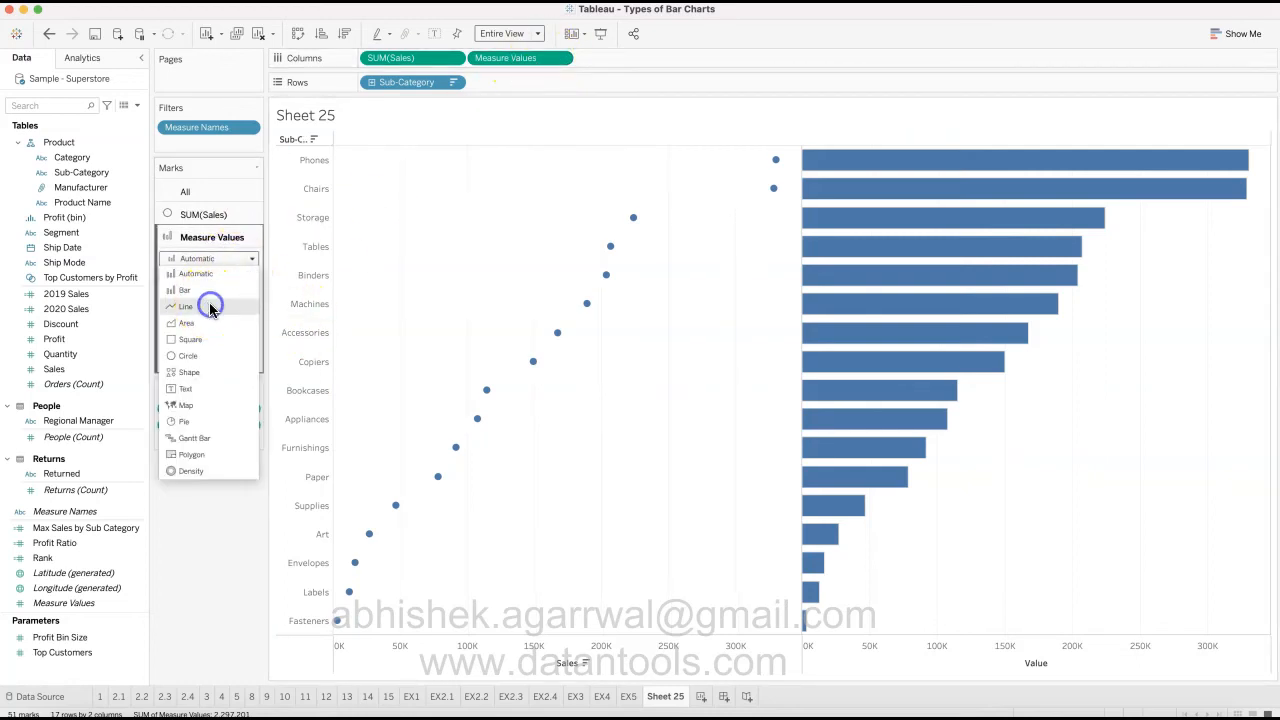
click(210, 308)
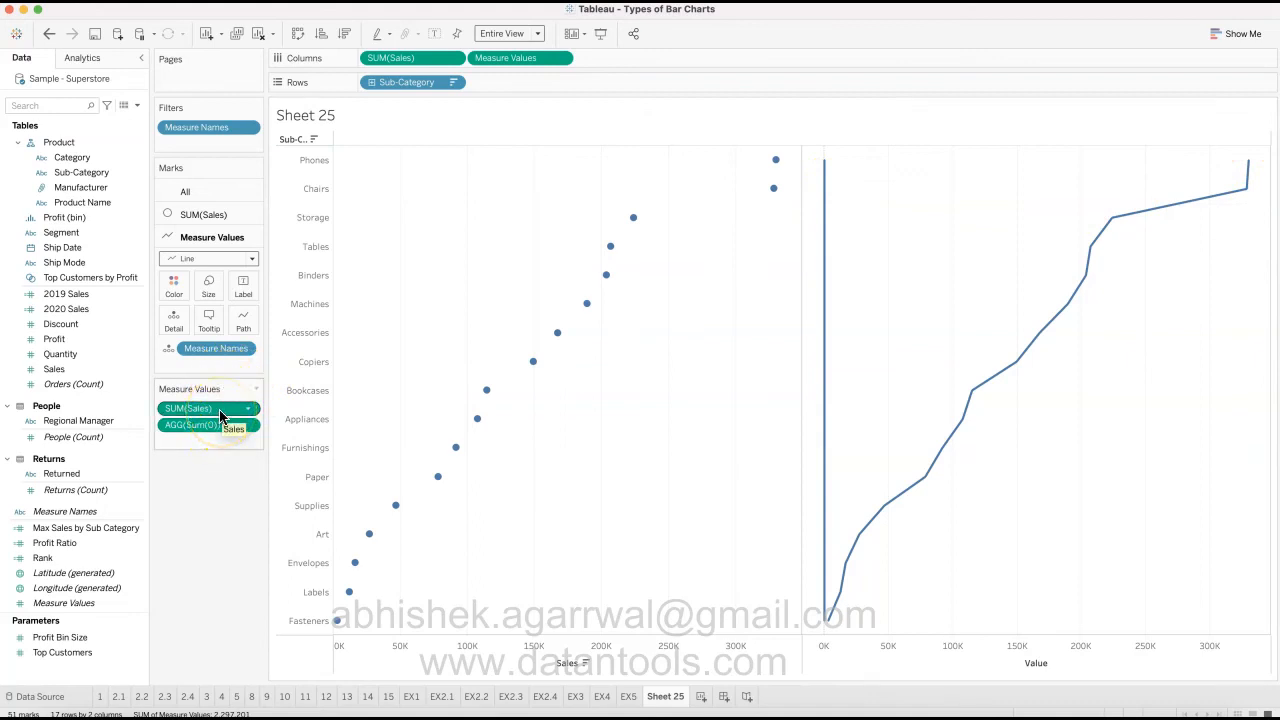
click(221, 355)
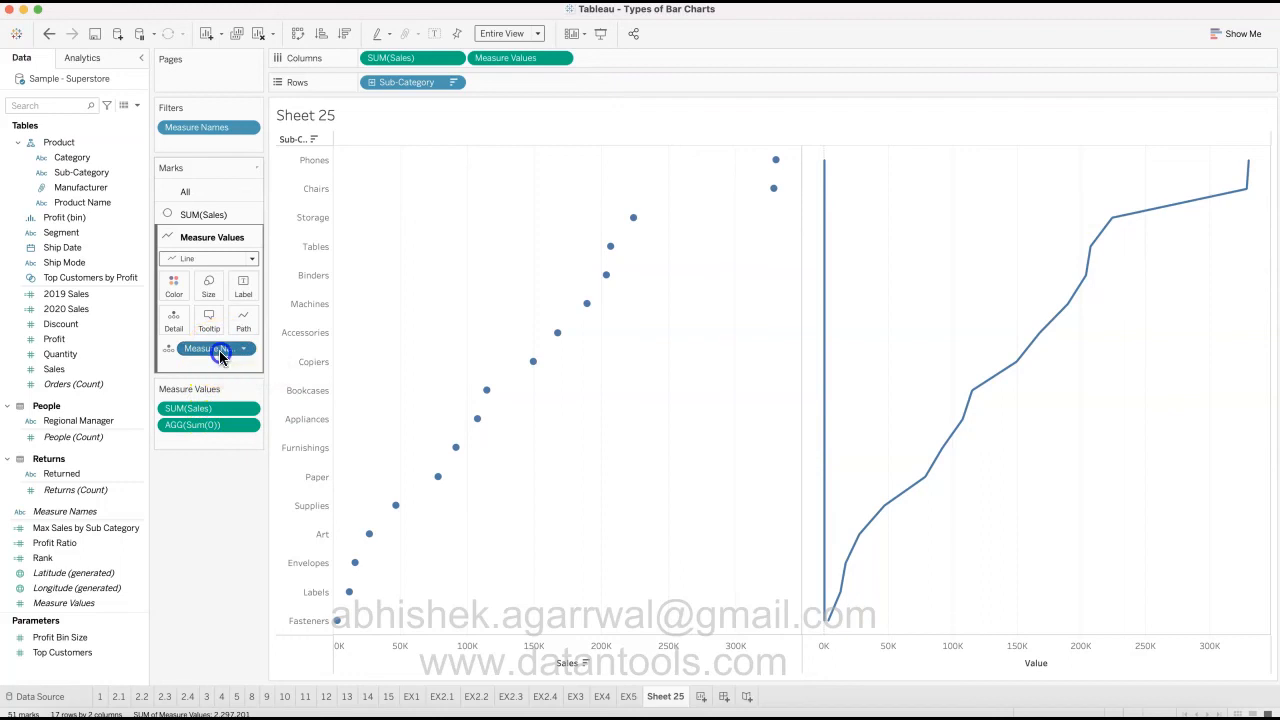
drag(221, 355, 245, 326)
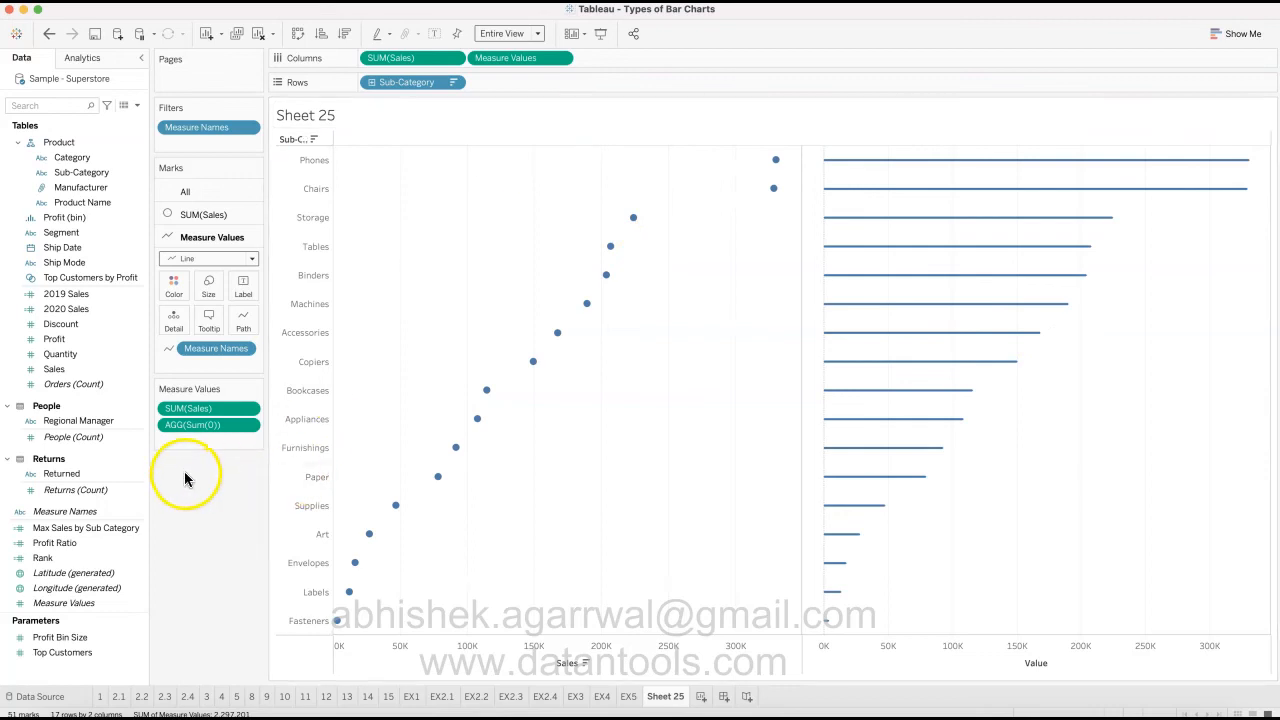
- Combine Measure Values with Sales as a dual axis and hide the axis headers
click(563, 60)
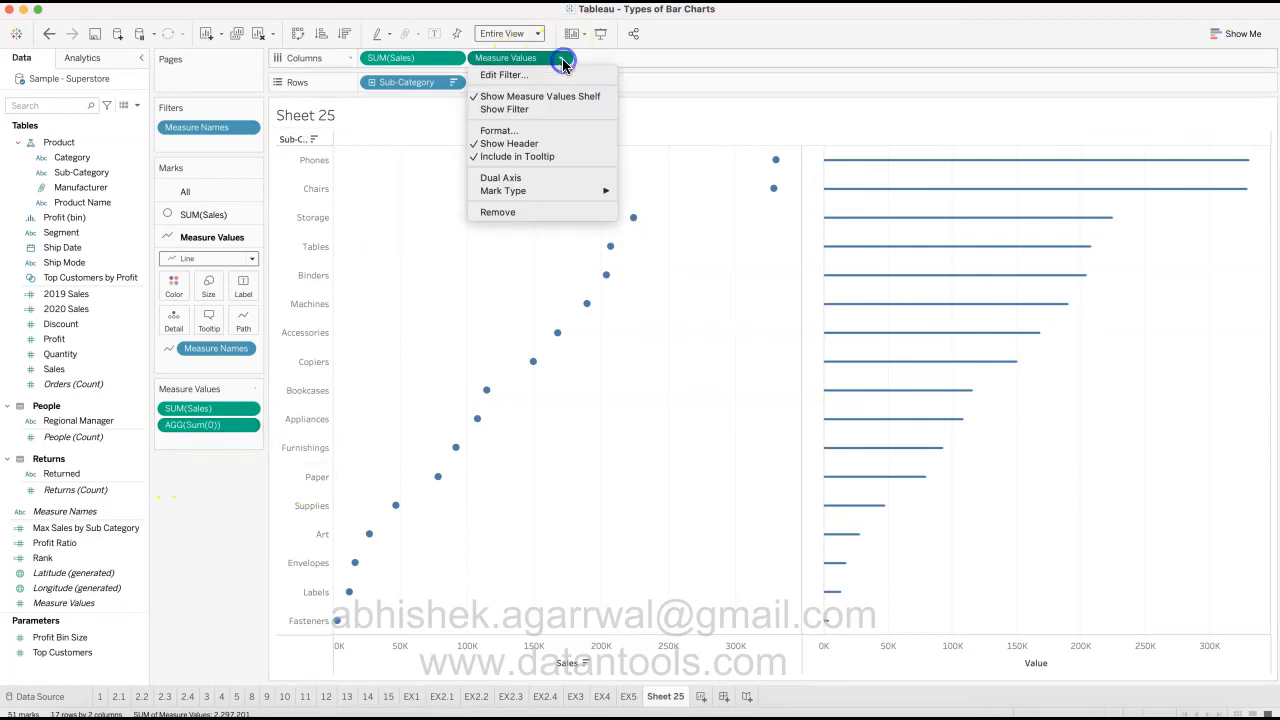
click(560, 177)
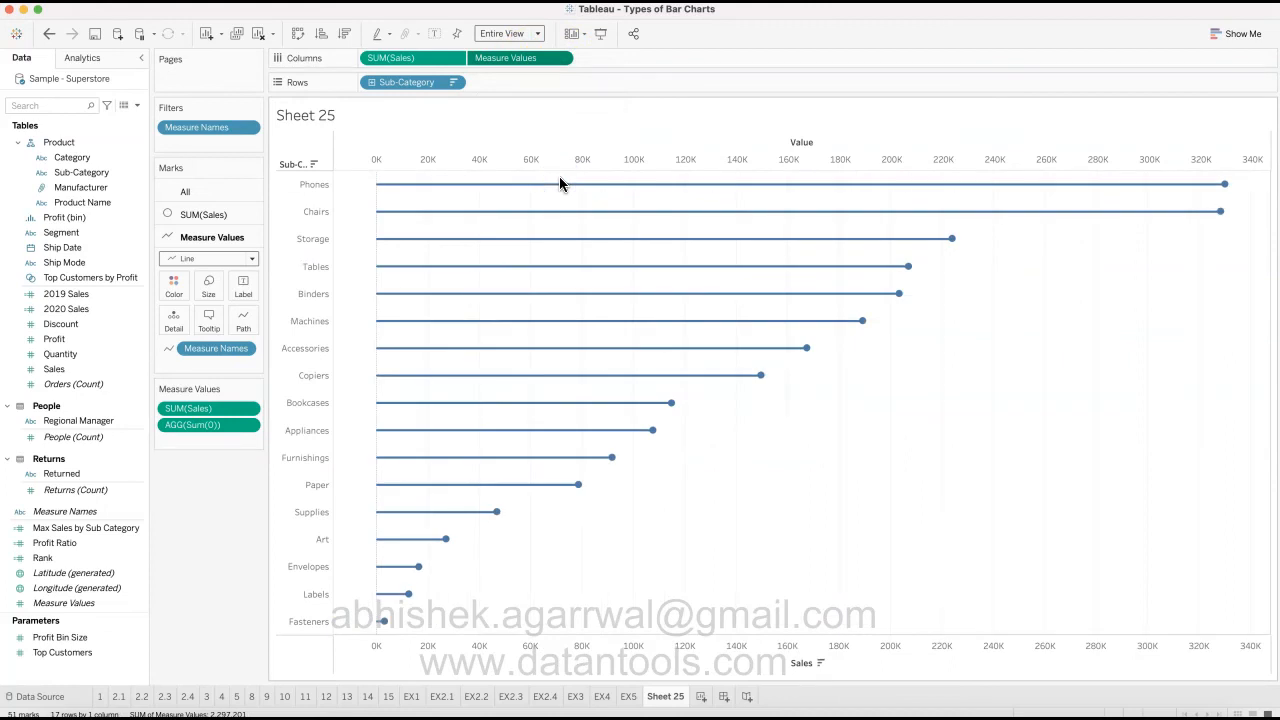
right_click(722, 648)
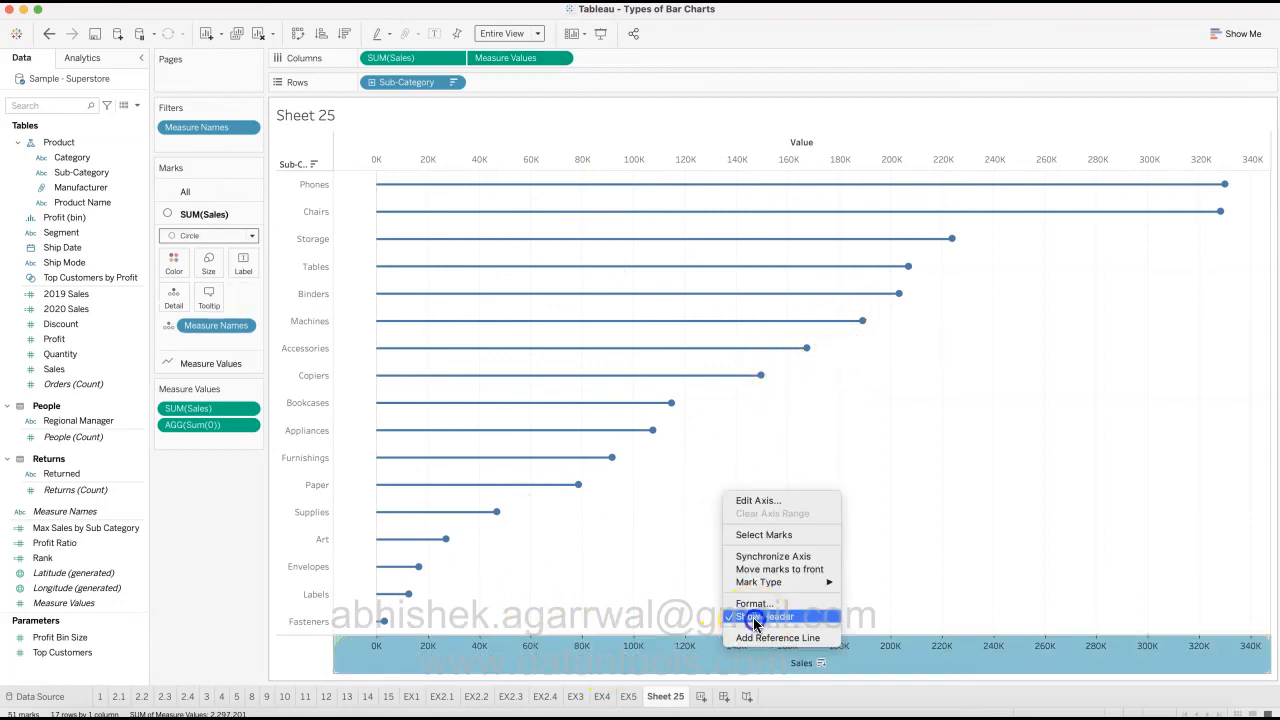
click(750, 616)
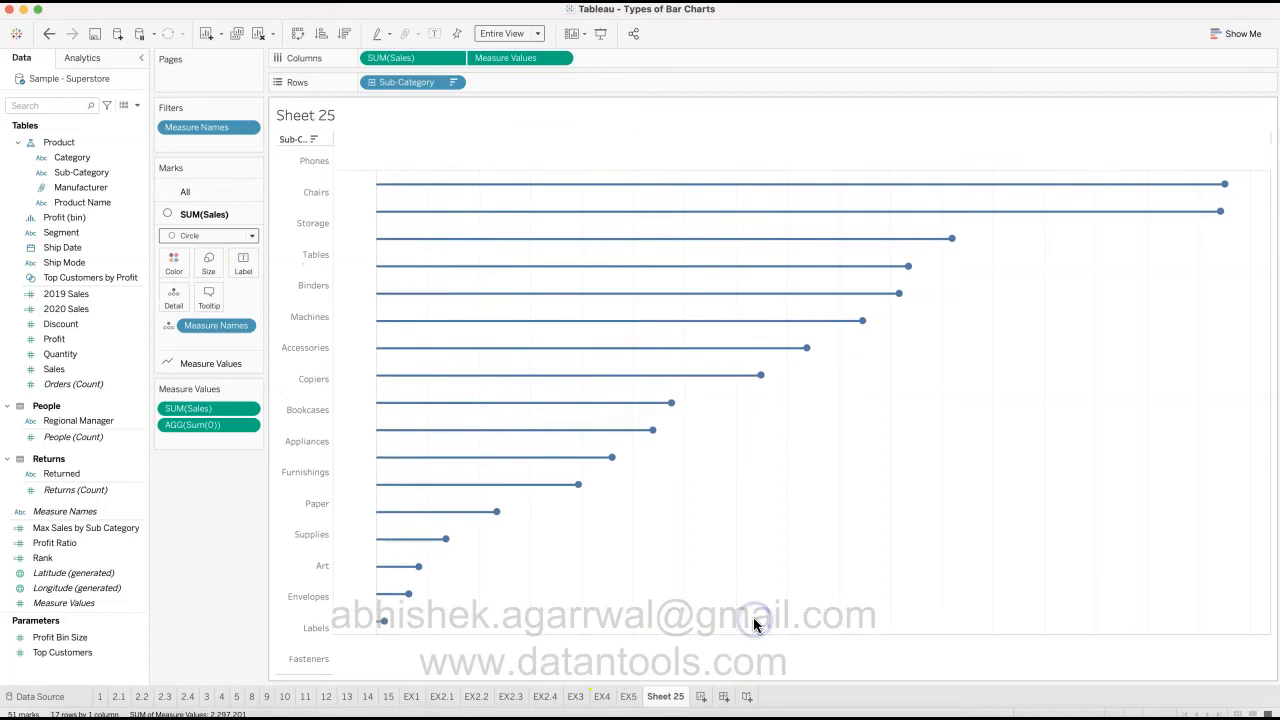
right_click(861, 496)
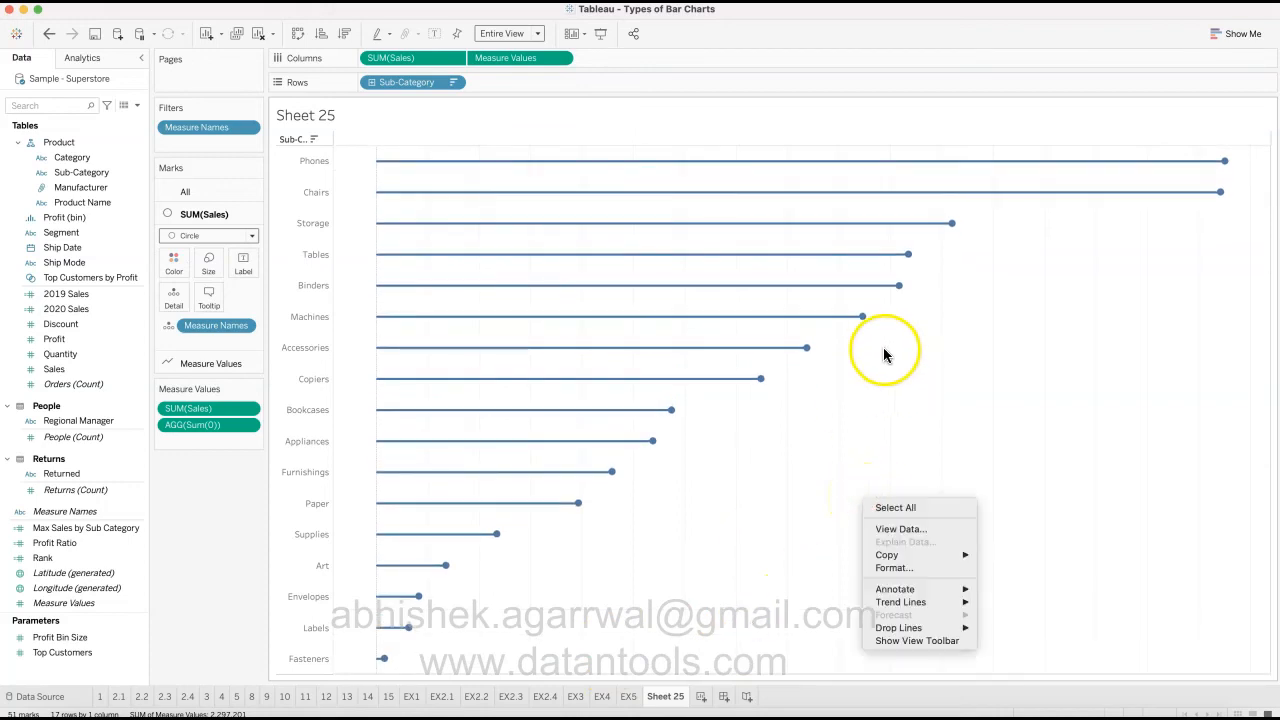
click(897, 396)
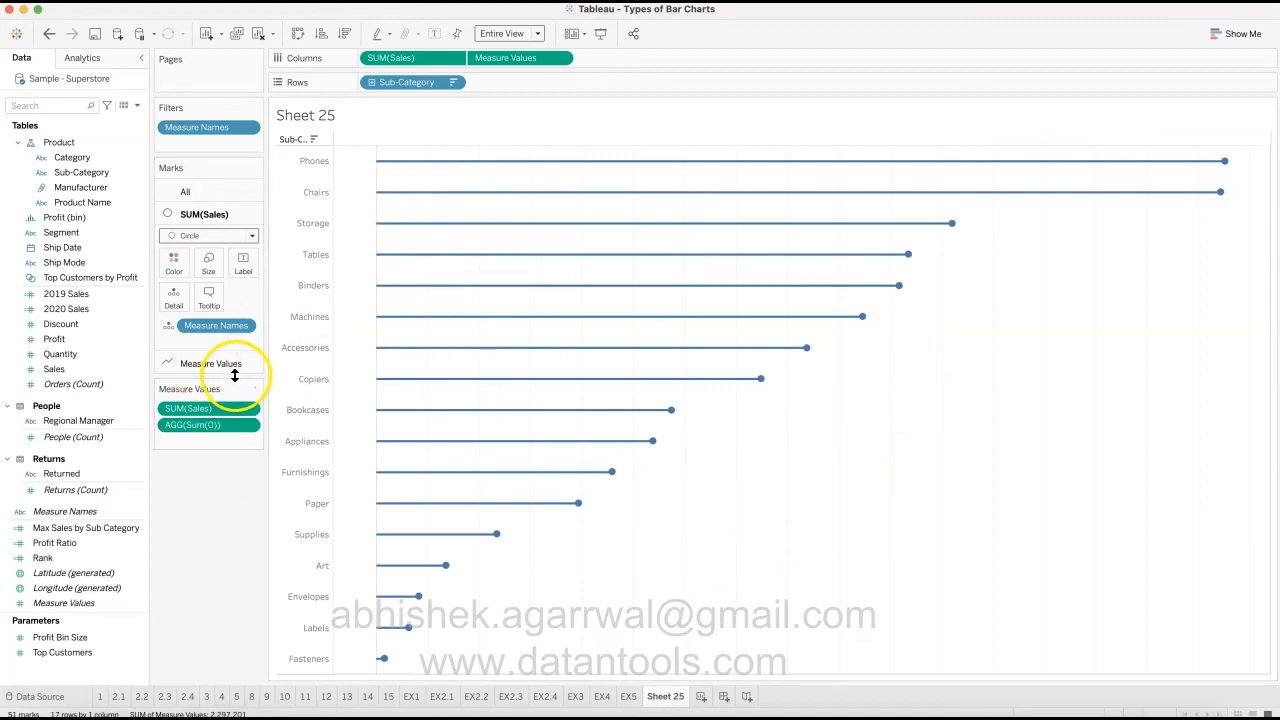
- Color the SUM(Sales) circle marks gray
drag(187, 330, 172, 279)
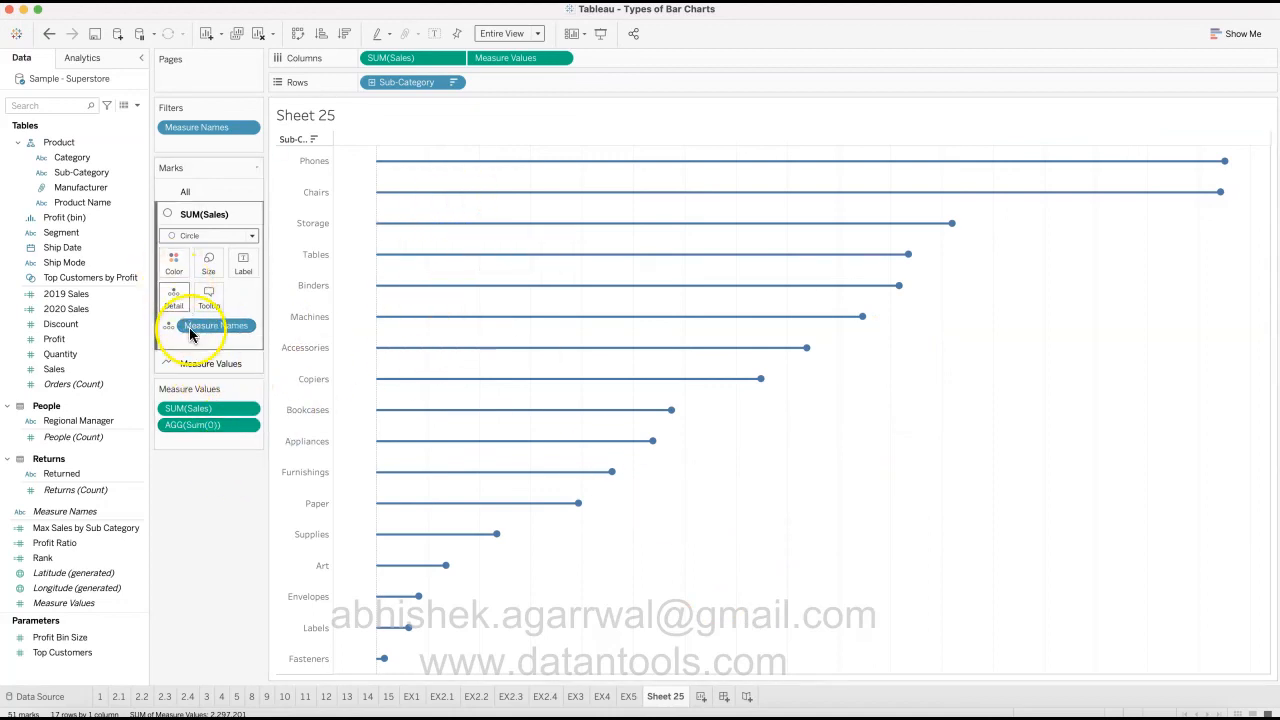
click(174, 276)
click(182, 364)
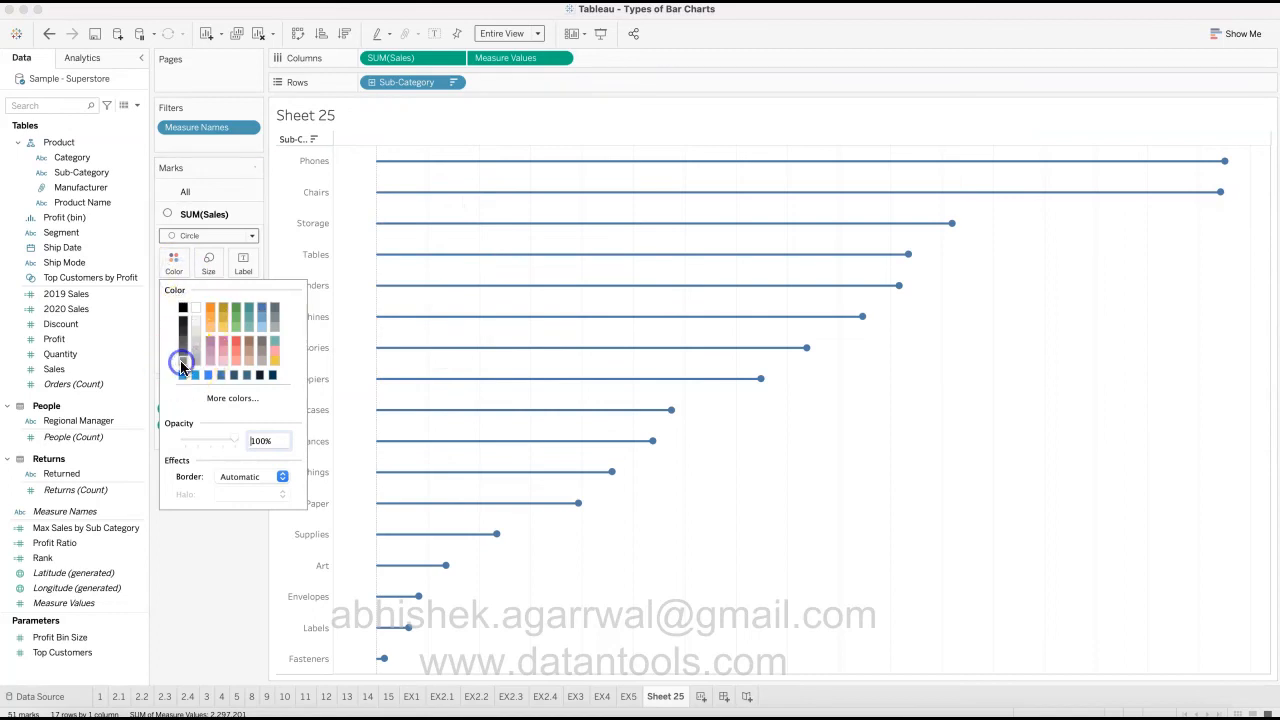
click(214, 595)
- Color the Measure Values lines gray
click(213, 363)
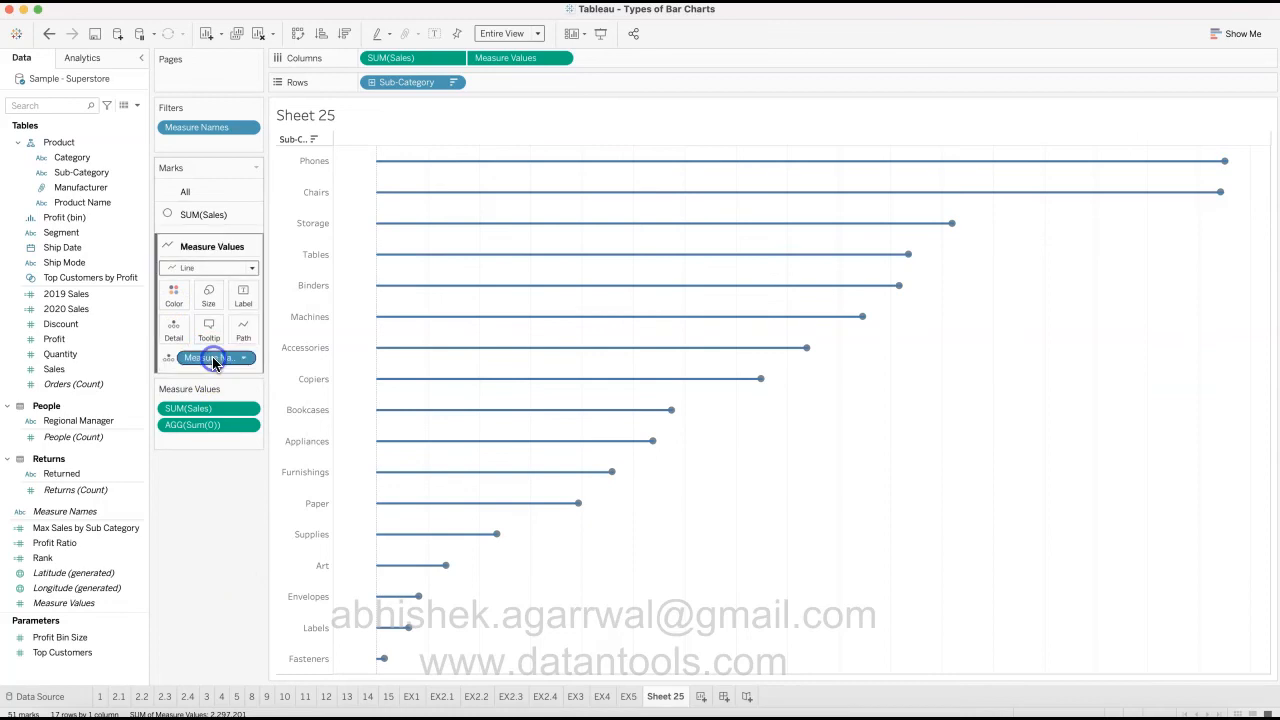
click(174, 284)
click(183, 386)
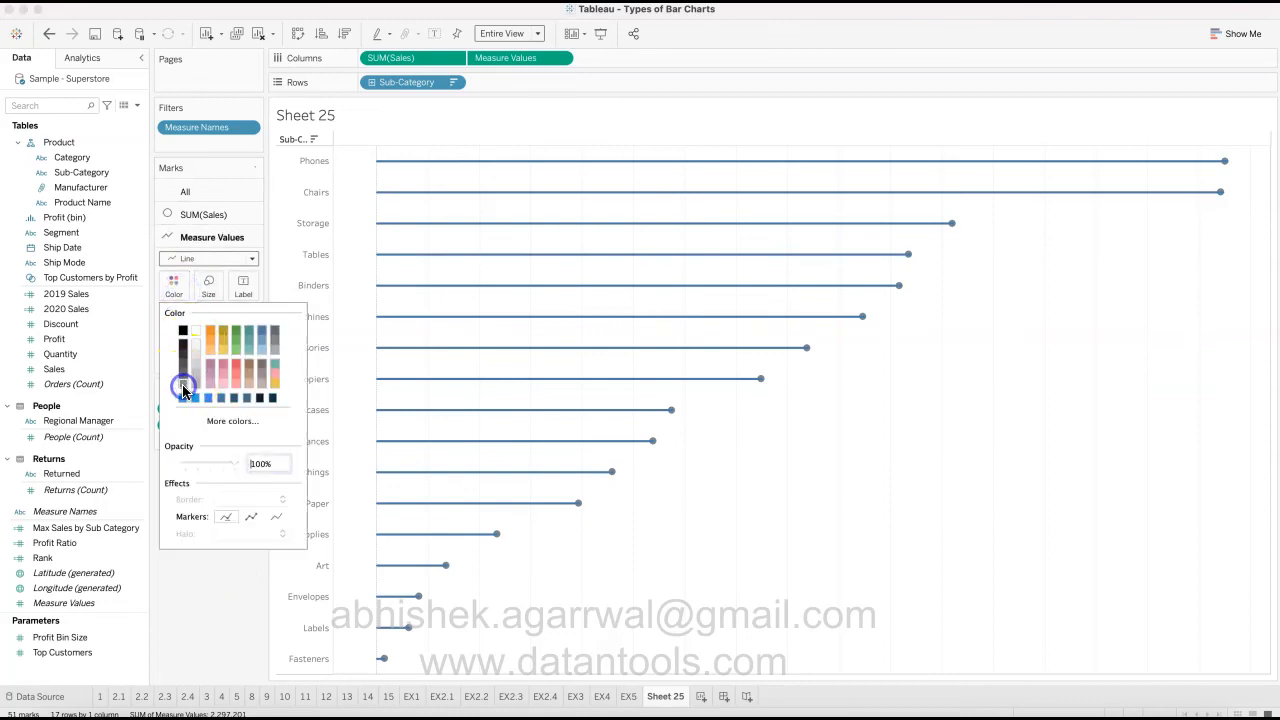
click(209, 597)
- Color the SUM(Sales) circle marks teal and increase their size
click(195, 214)
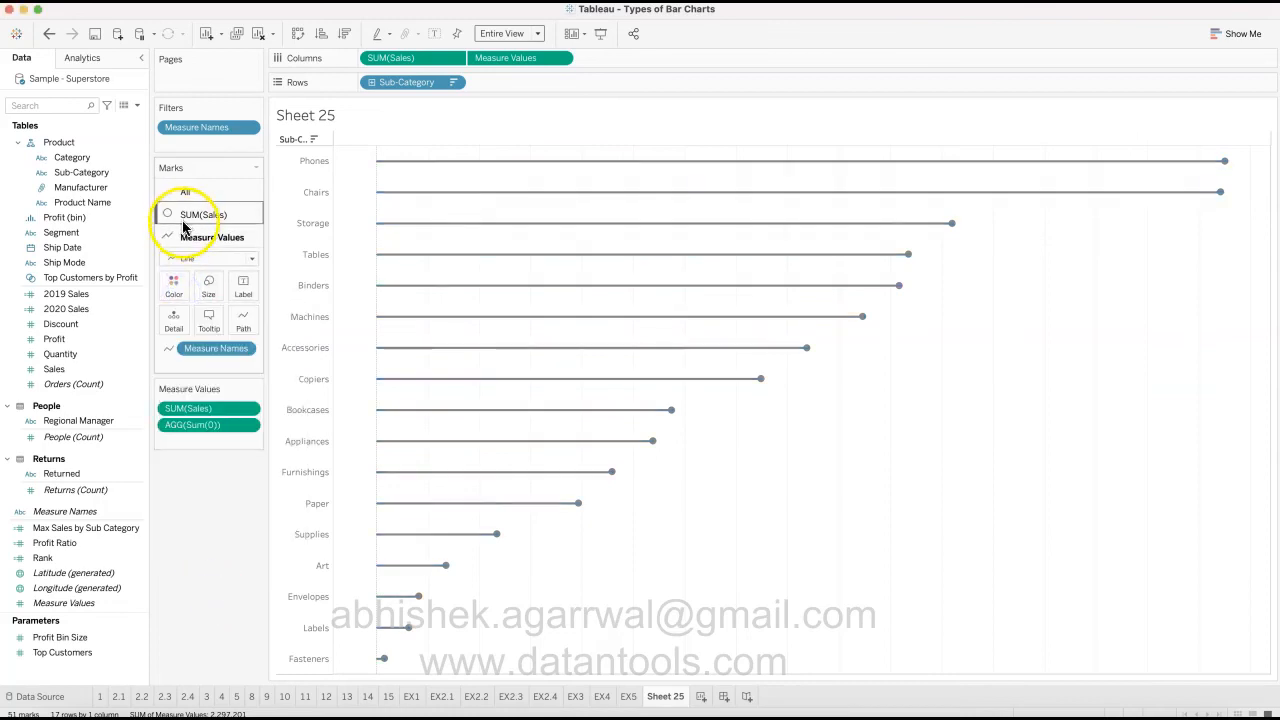
click(175, 262)
click(272, 340)
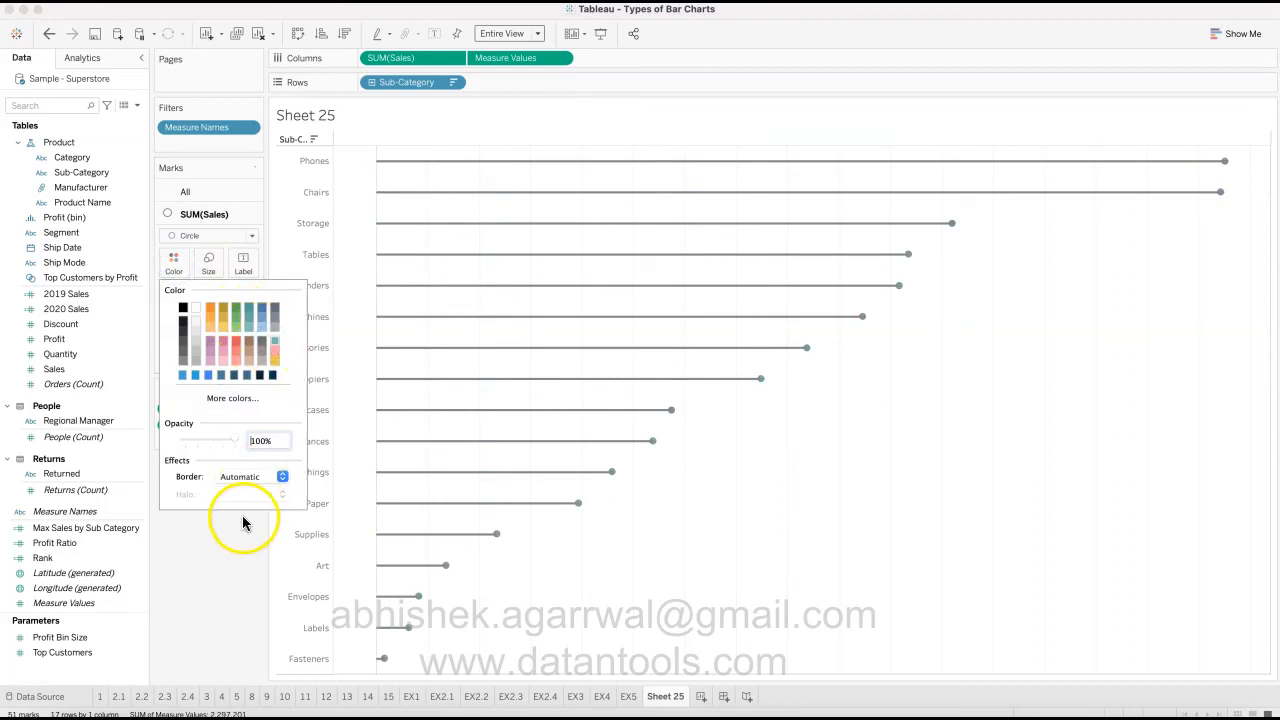
click(240, 554)
click(208, 262)
drag(236, 299, 255, 304)
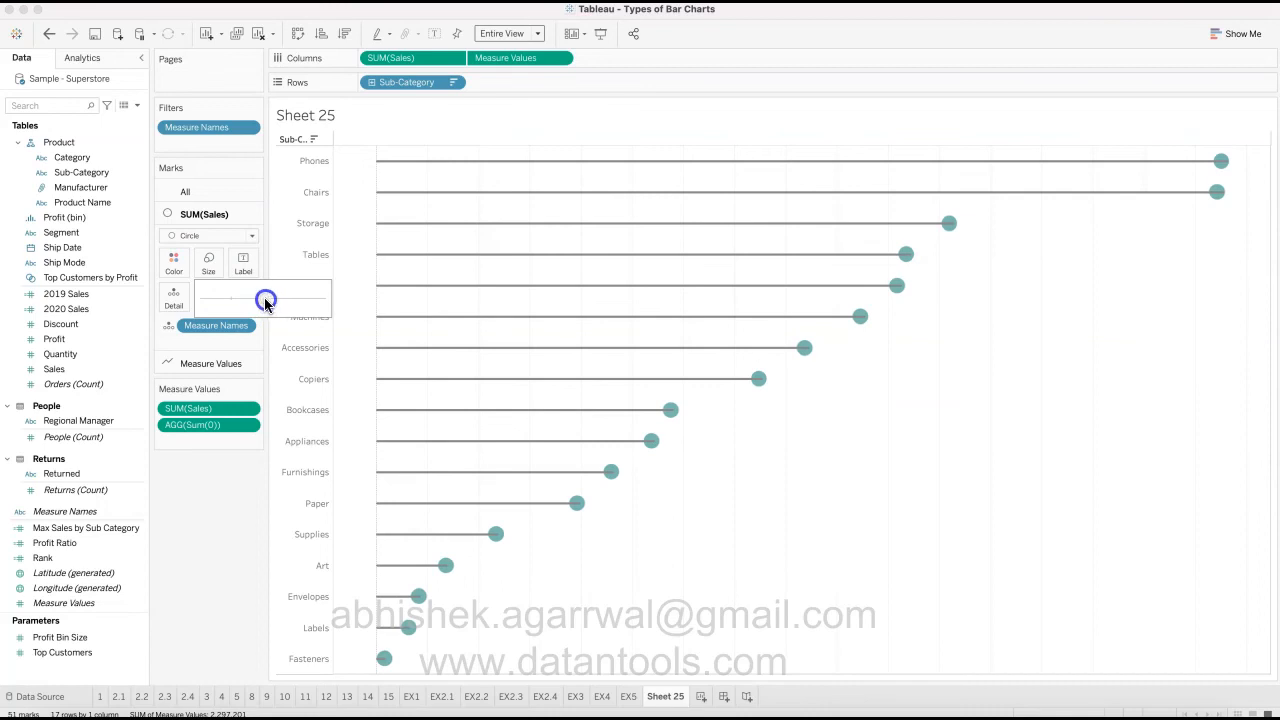
- Reduce the opacity of the Measure Values lines to 36%
click(210, 517)
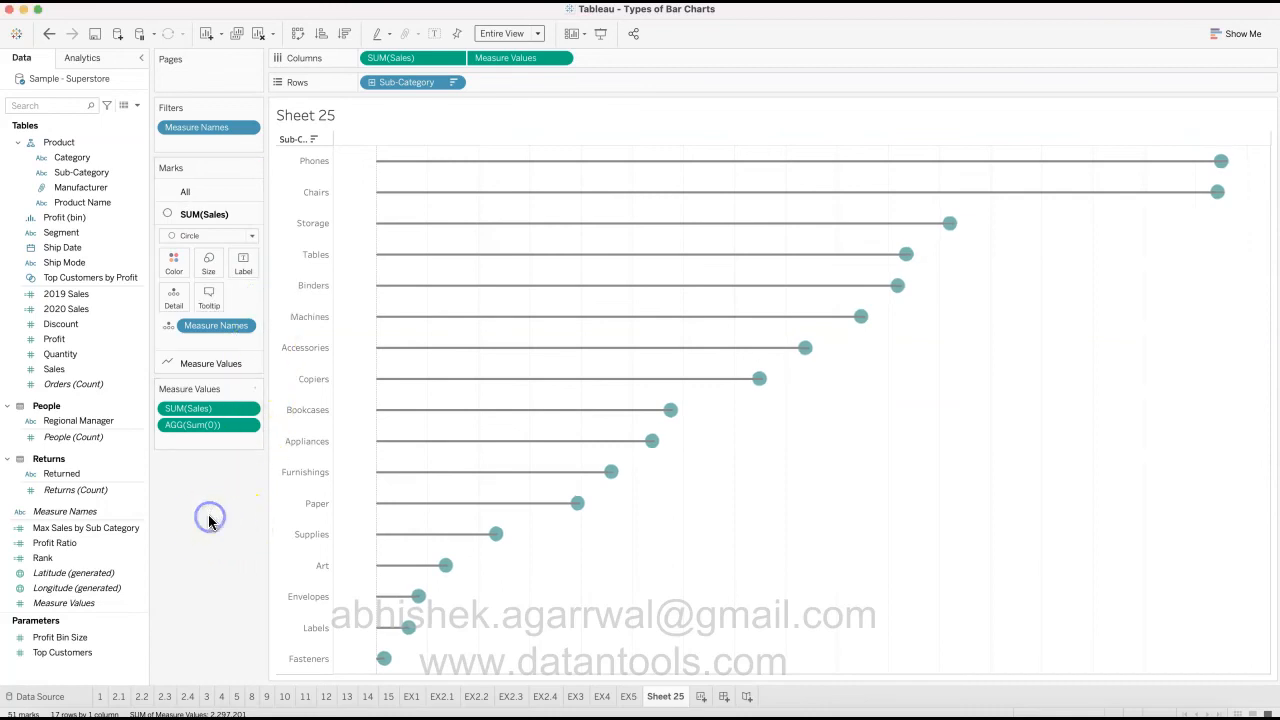
click(209, 364)
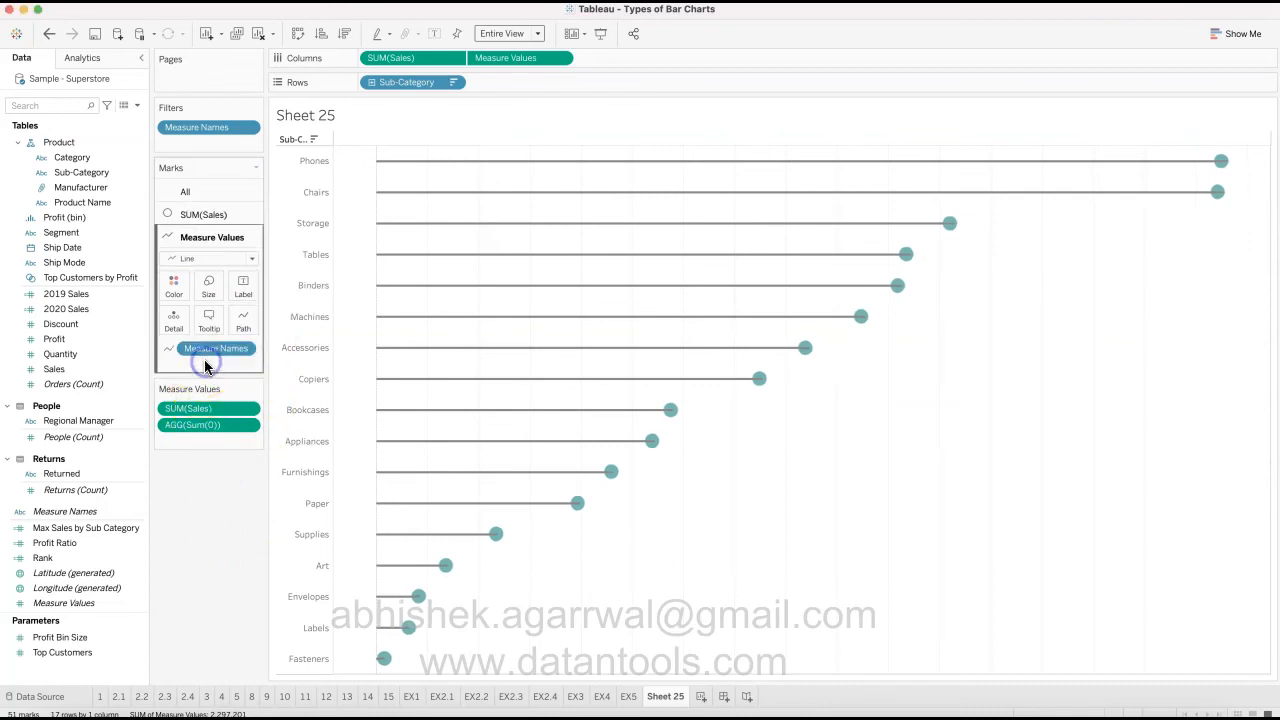
mouse_move(866, 328)
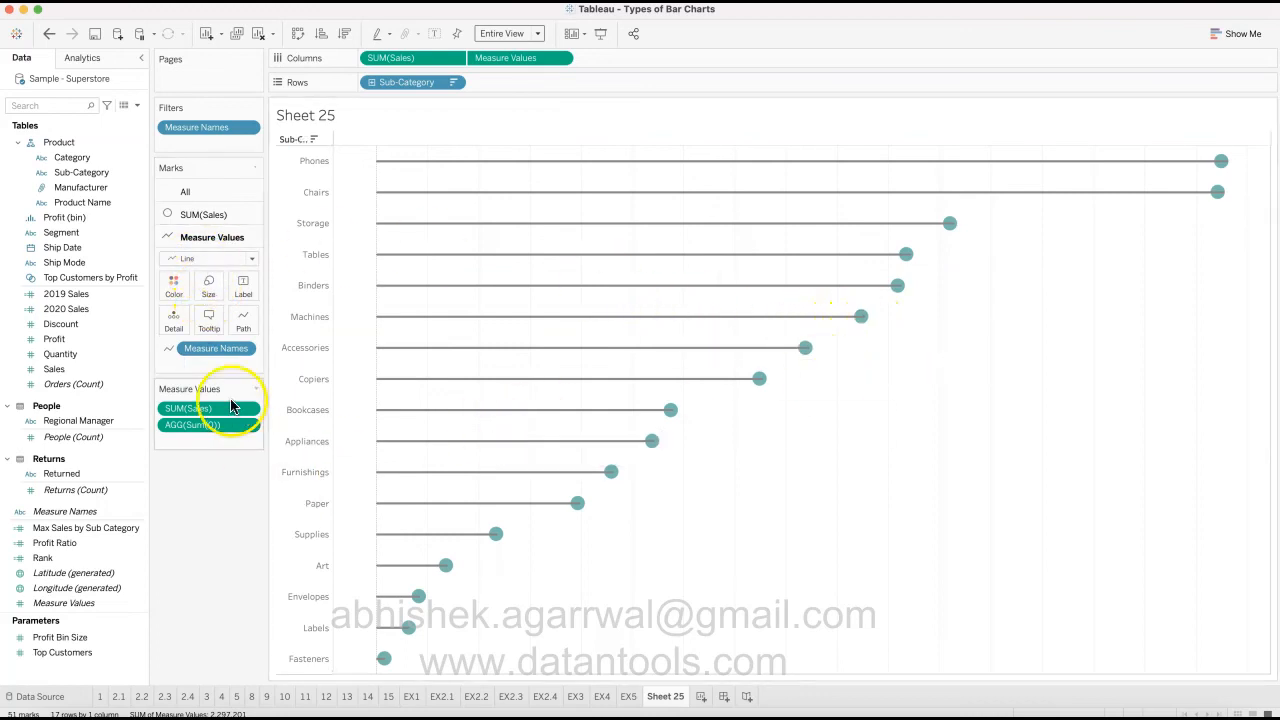
click(174, 285)
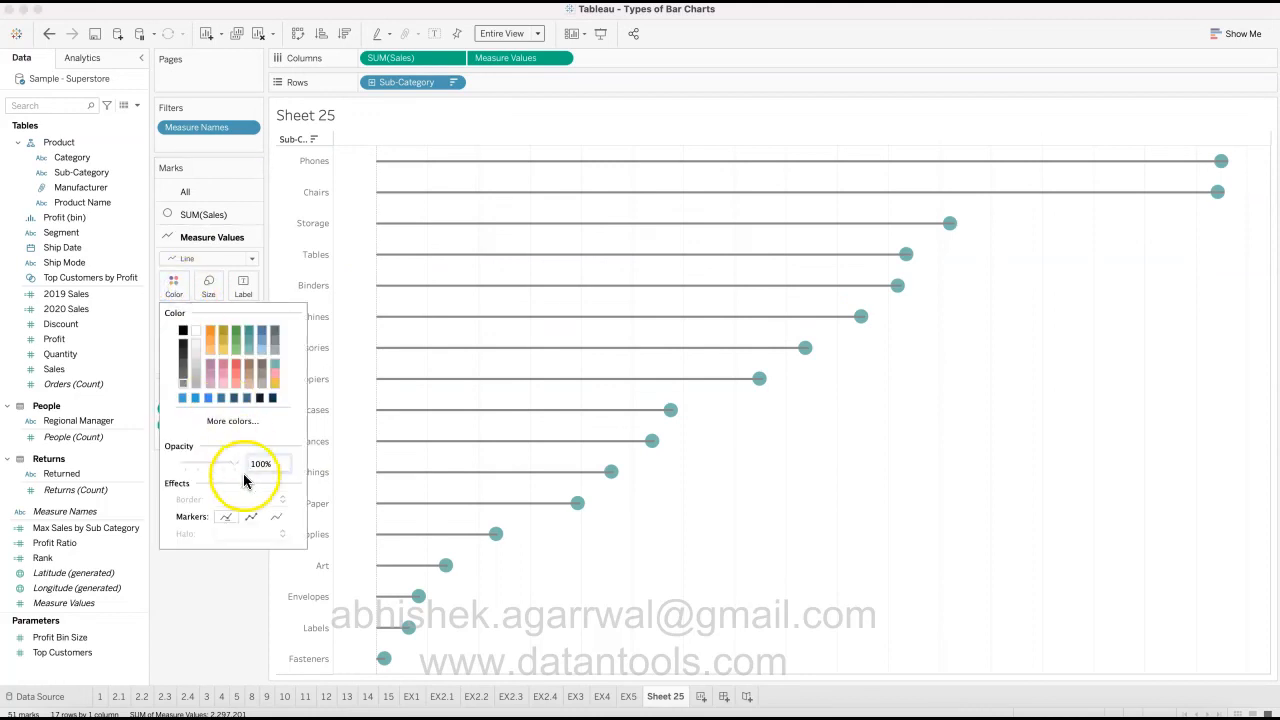
drag(203, 463, 203, 465)
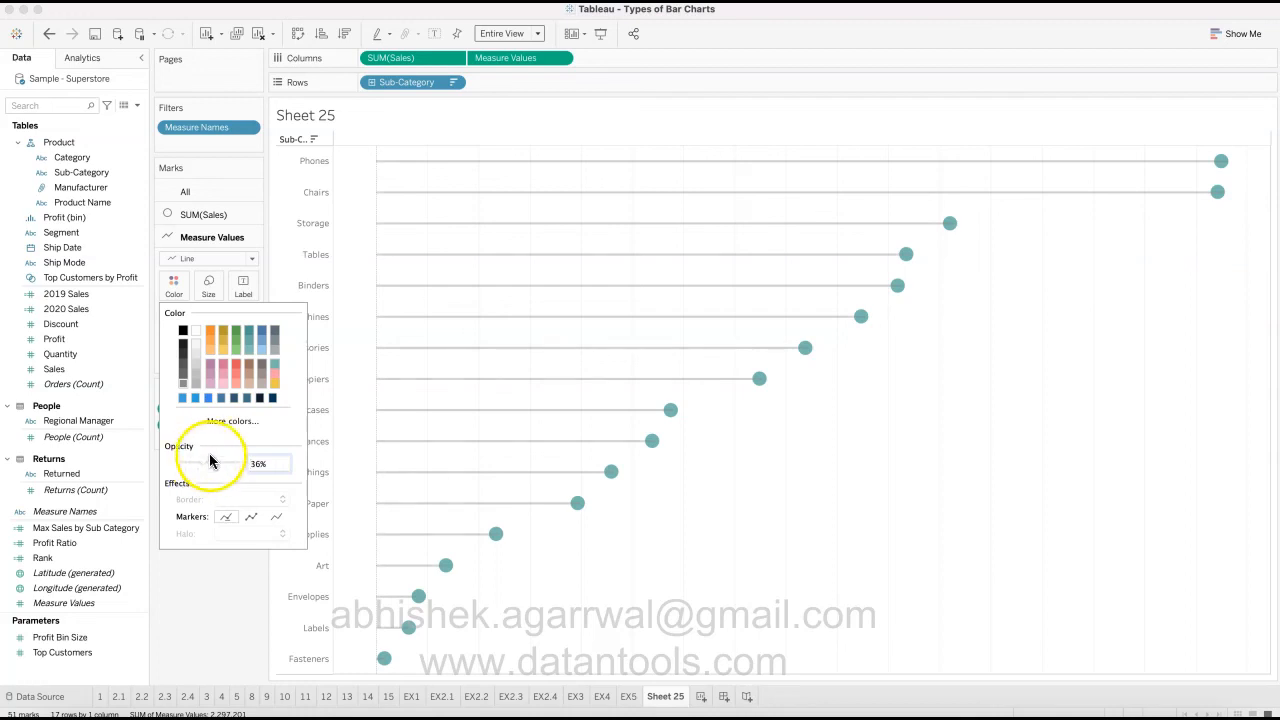
click(225, 642)
mouse_move(815, 364)
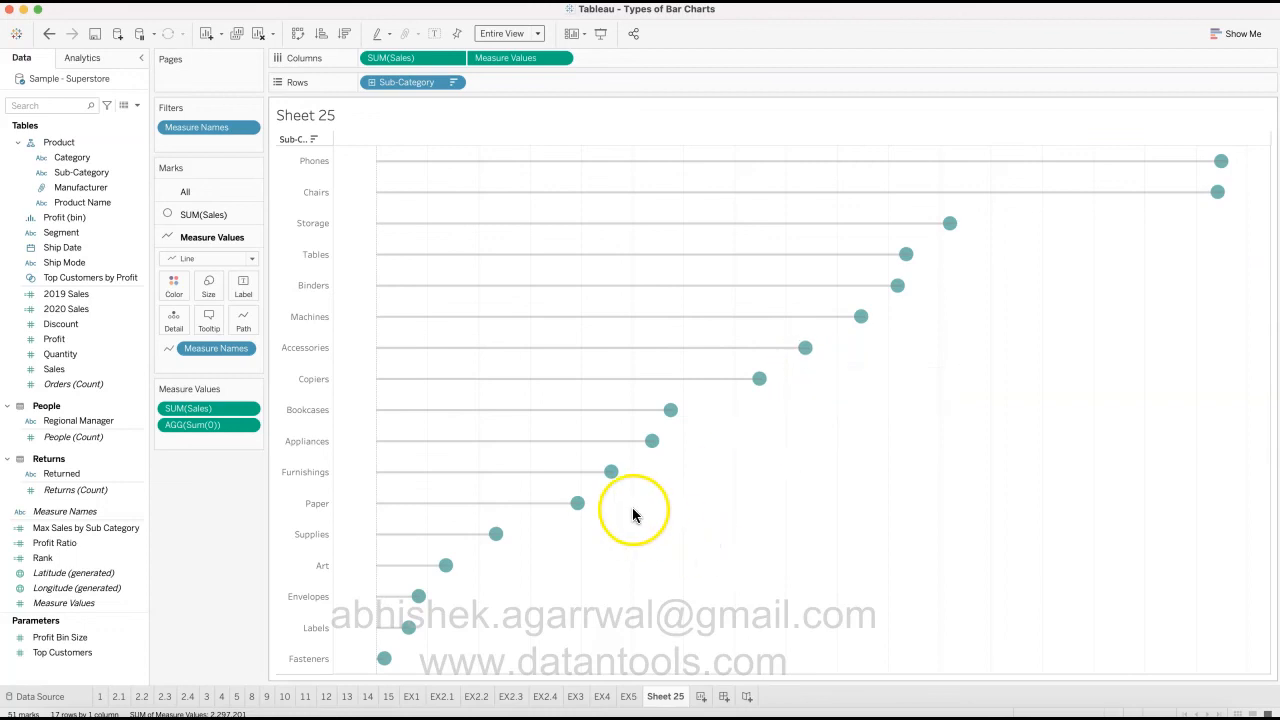
- Color the SUM(Sales) circle marks orange
click(210, 214)
click(175, 268)
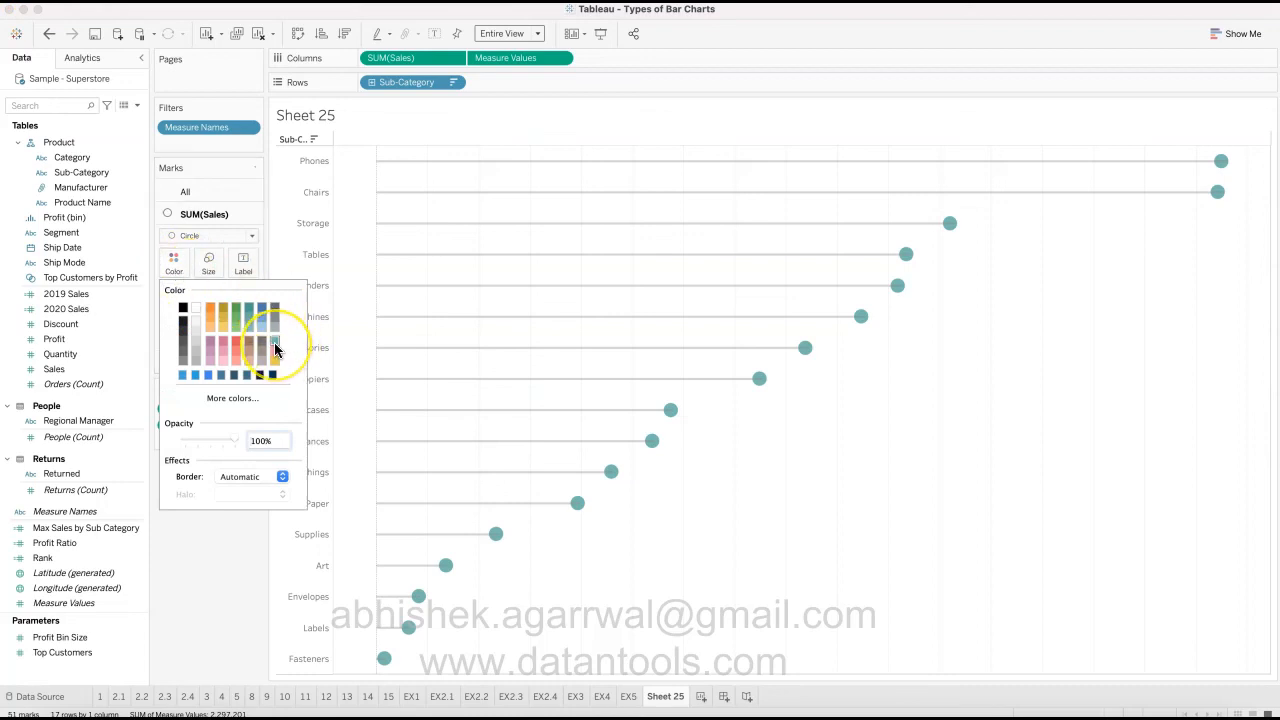
click(211, 314)
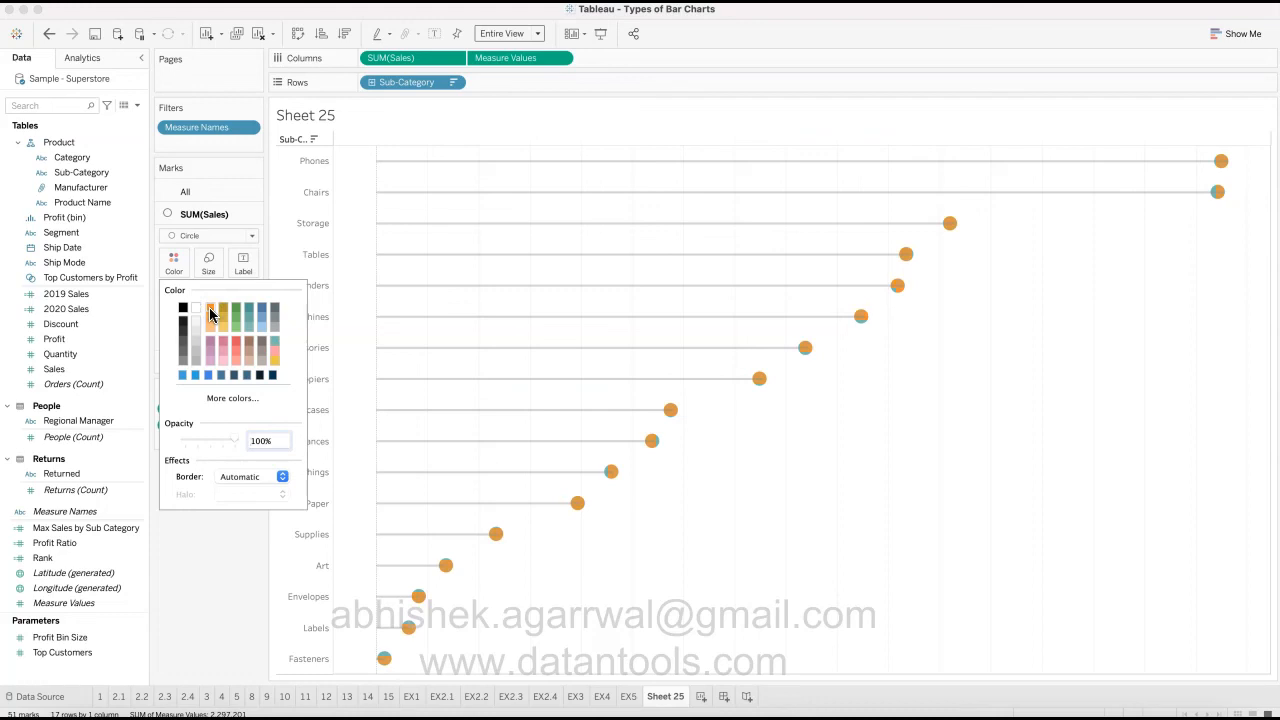
click(222, 560)
click(718, 658)
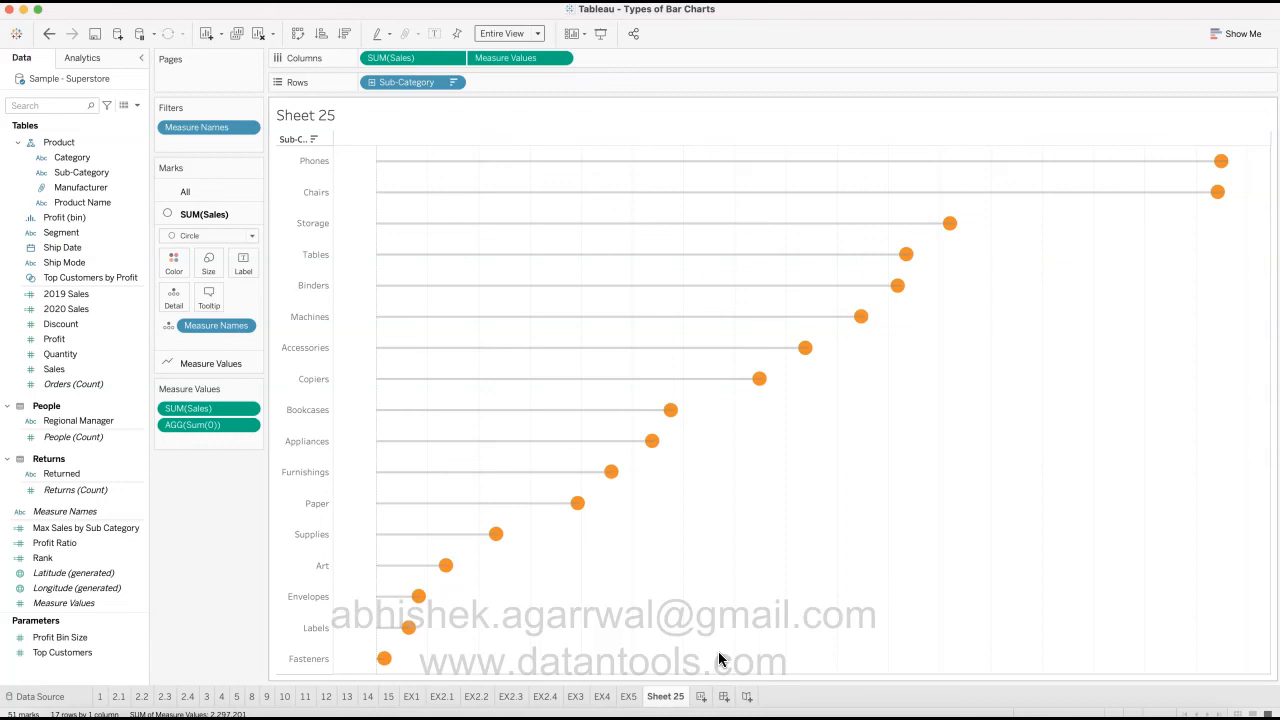
- Rename Sheet 25 as Ex8 and compare it with the reference lollipop chart on sheet 8
double_click(666, 697)
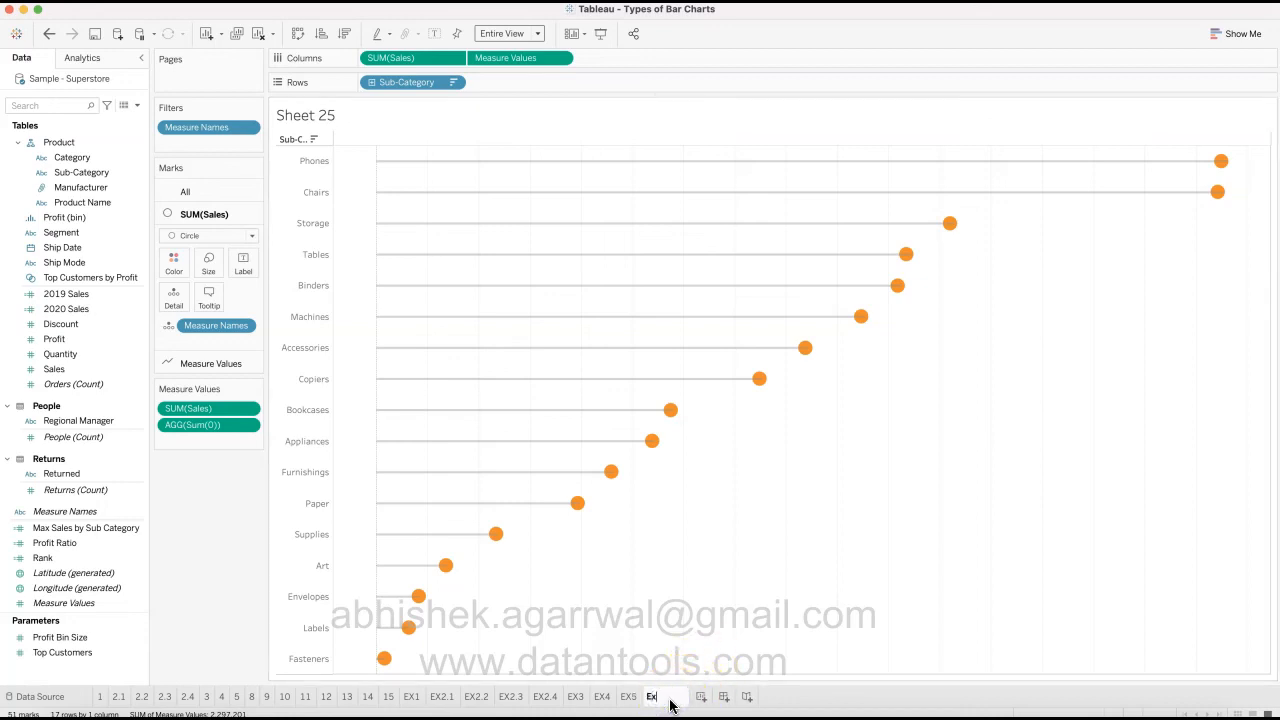
key(Return)
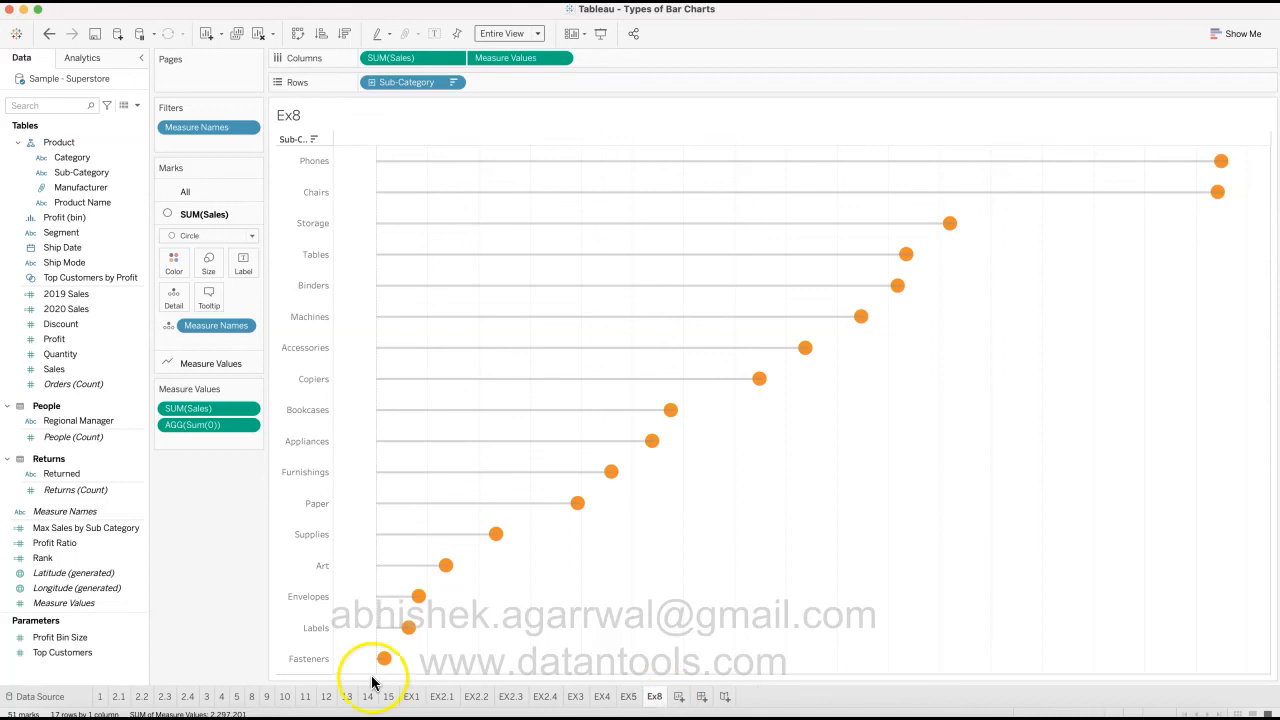
click(251, 698)
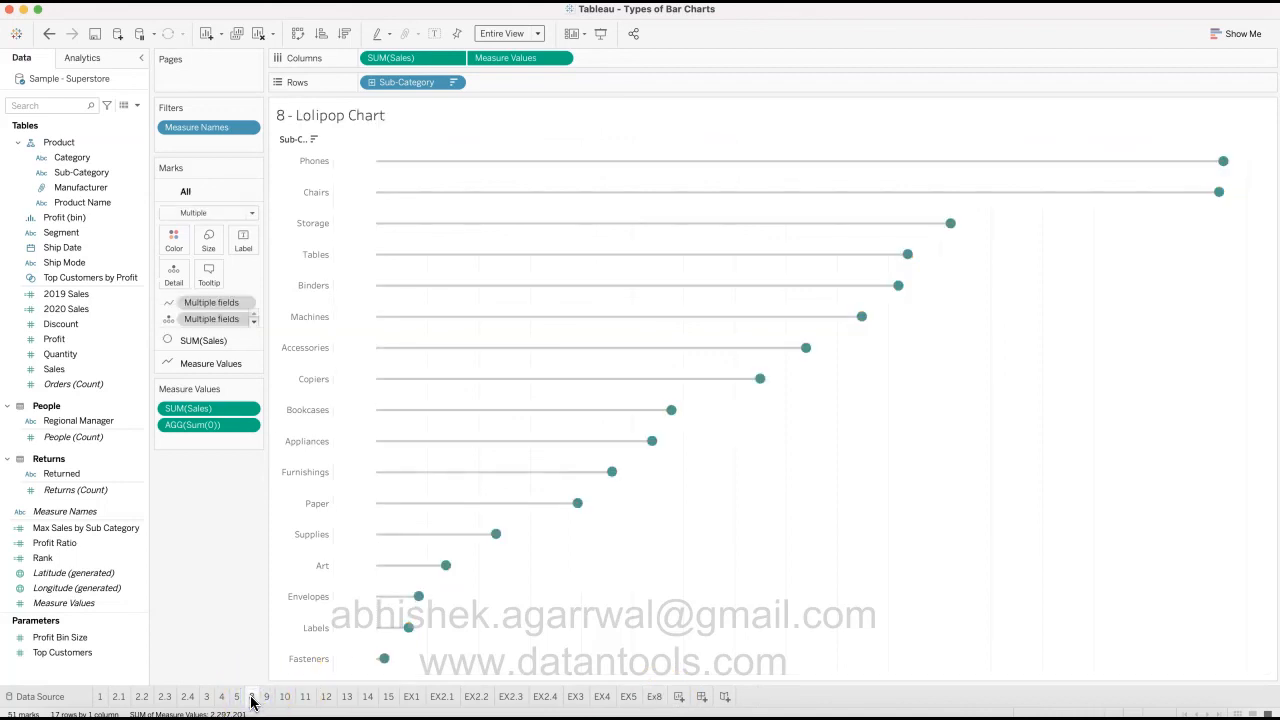
click(238, 698)
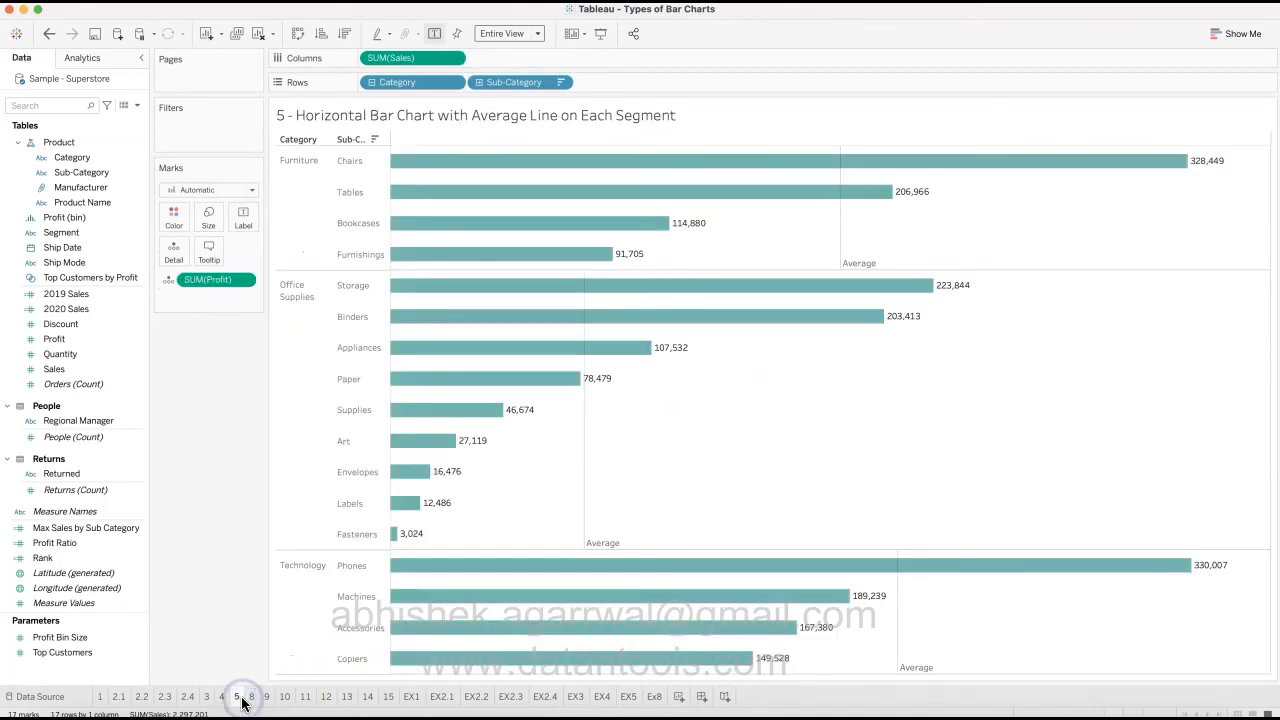
click(656, 700)
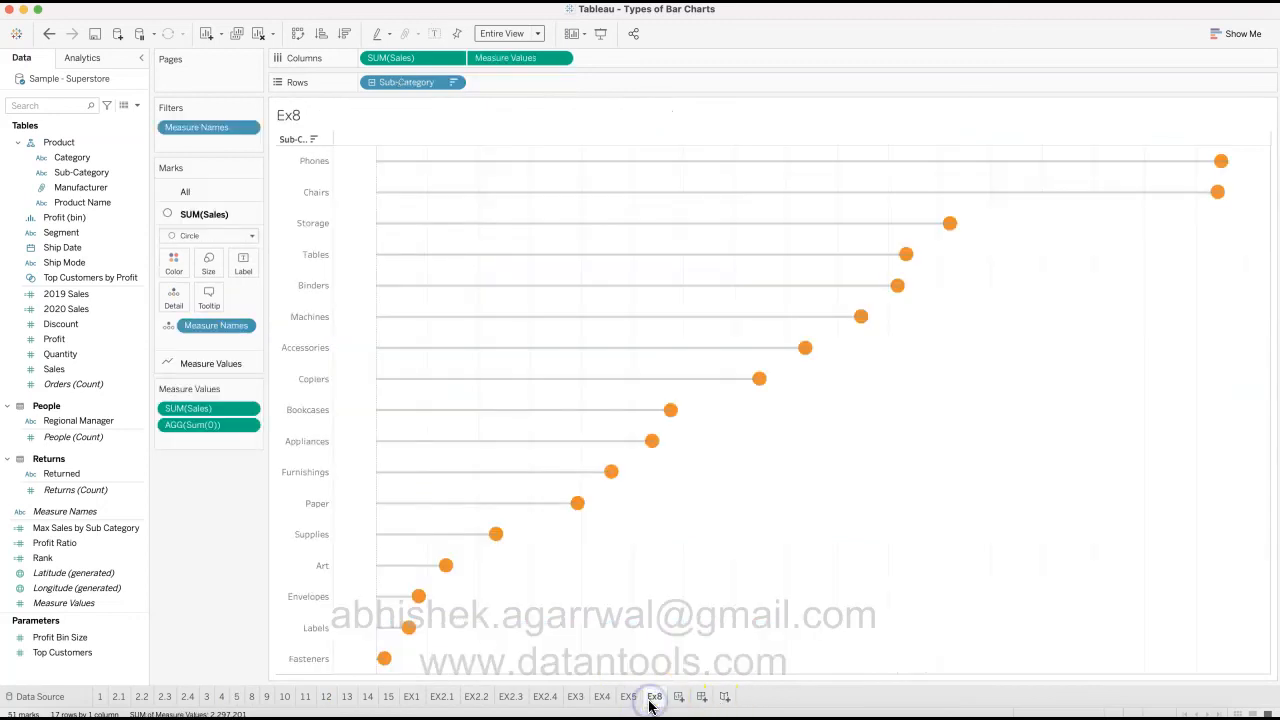
- Add a new worksheet, place it between EX5 and Ex8, and rename it as Ex 6
click(679, 698)
drag(708, 699, 651, 697)
double_click(658, 697)
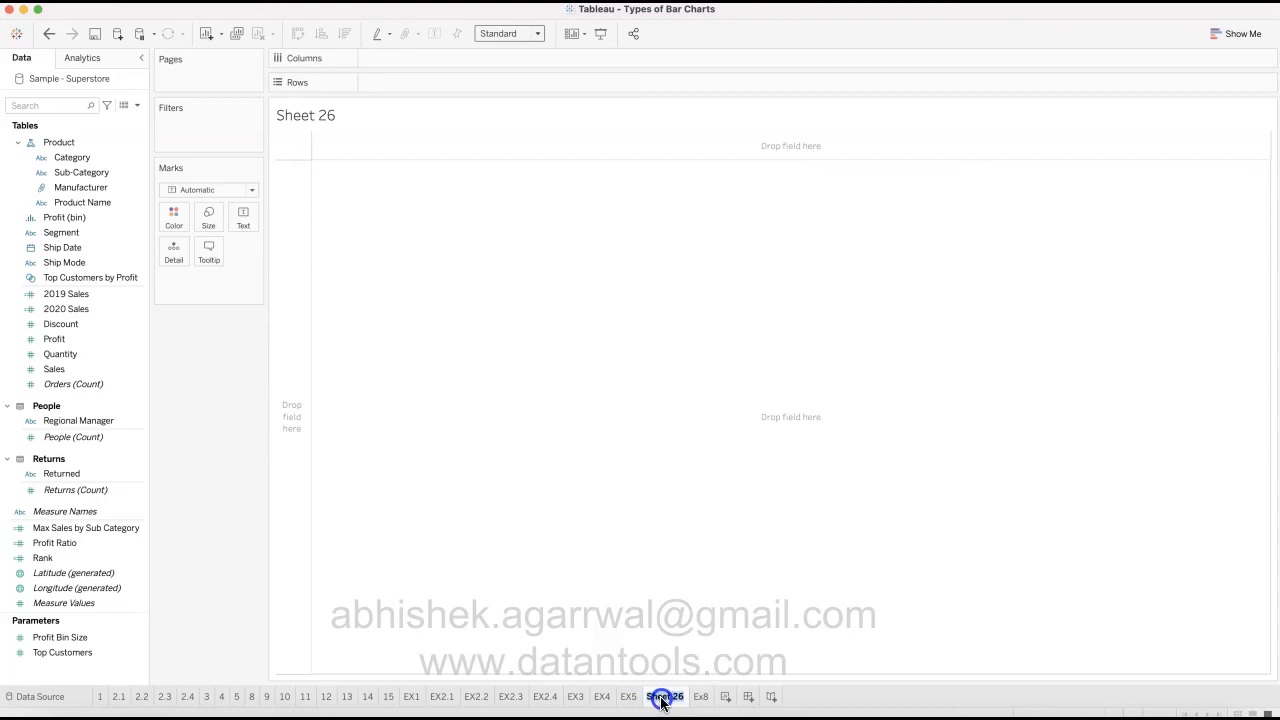
text(Ex 6)
key(Return)
click(673, 536)
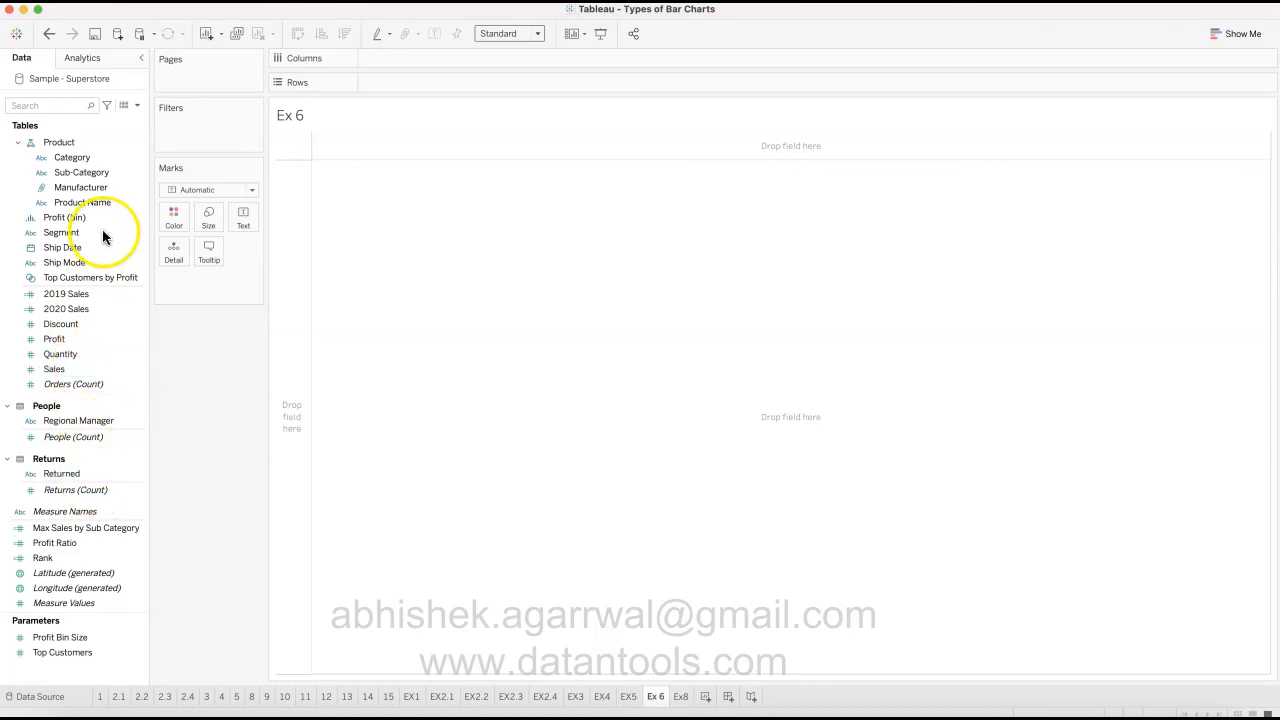
- Build a horizontal bar chart of Sales by Sub-Category on Ex 6 and sort it in descending order
drag(109, 170, 409, 83)
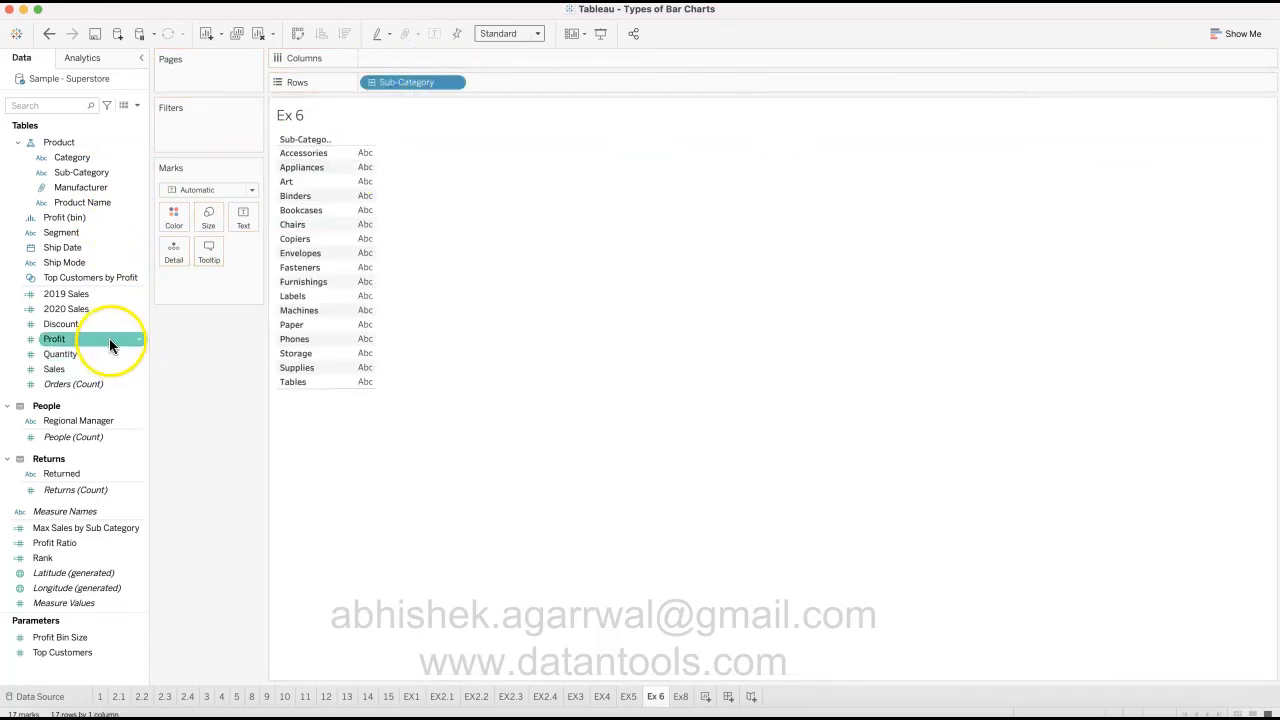
drag(100, 368, 450, 63)
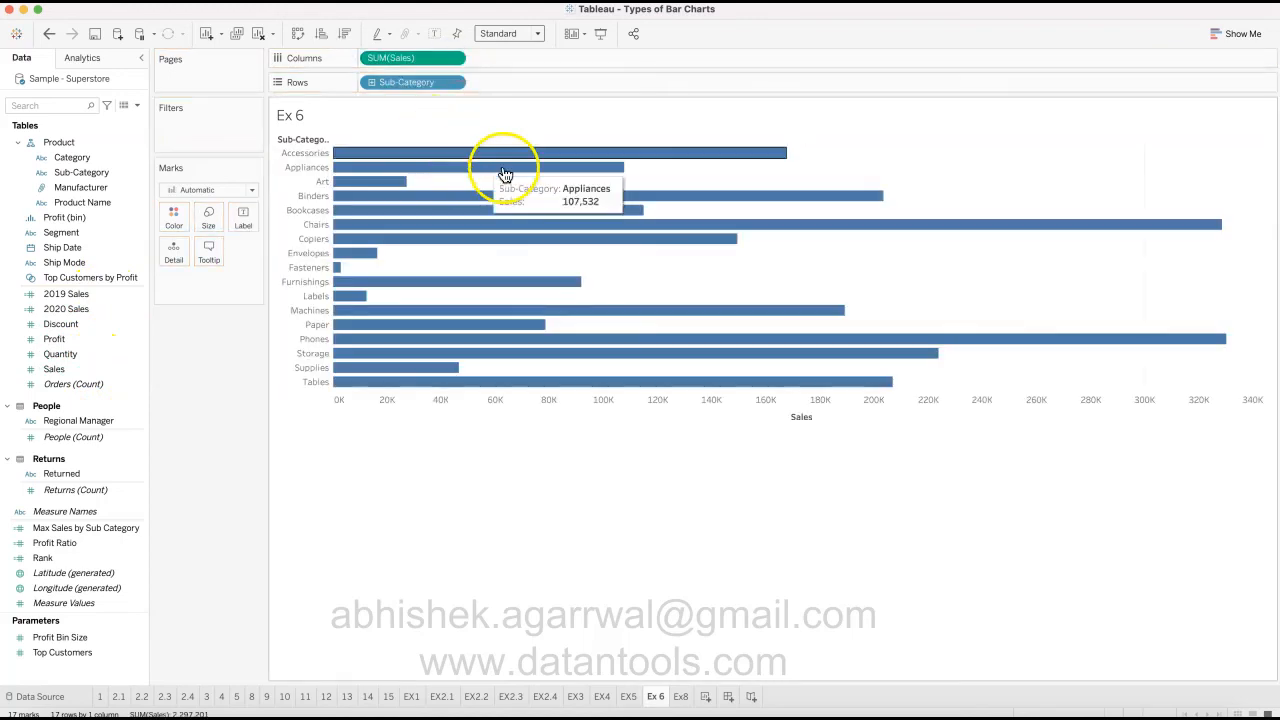
click(342, 36)
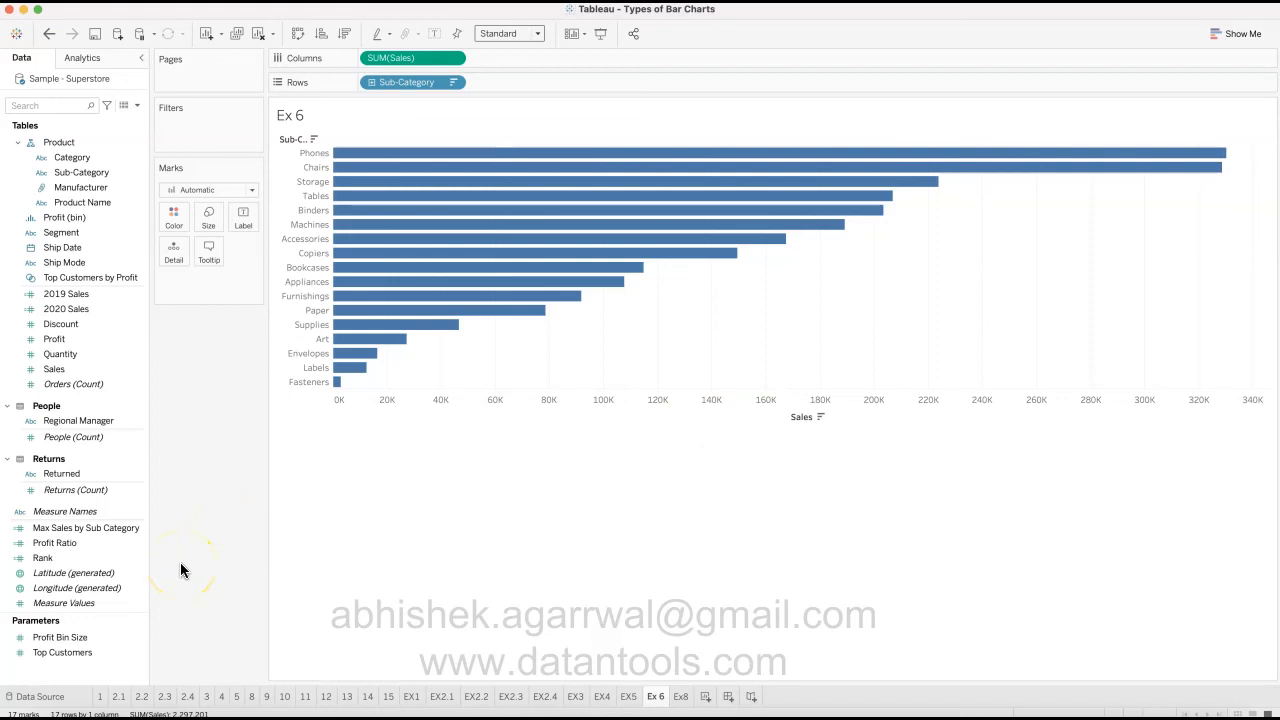
- Replace SUM(Sales) on Columns with Measure Values and add an ad hoc SUM(0) calculation to the measure values
drag(110, 603, 537, 64)
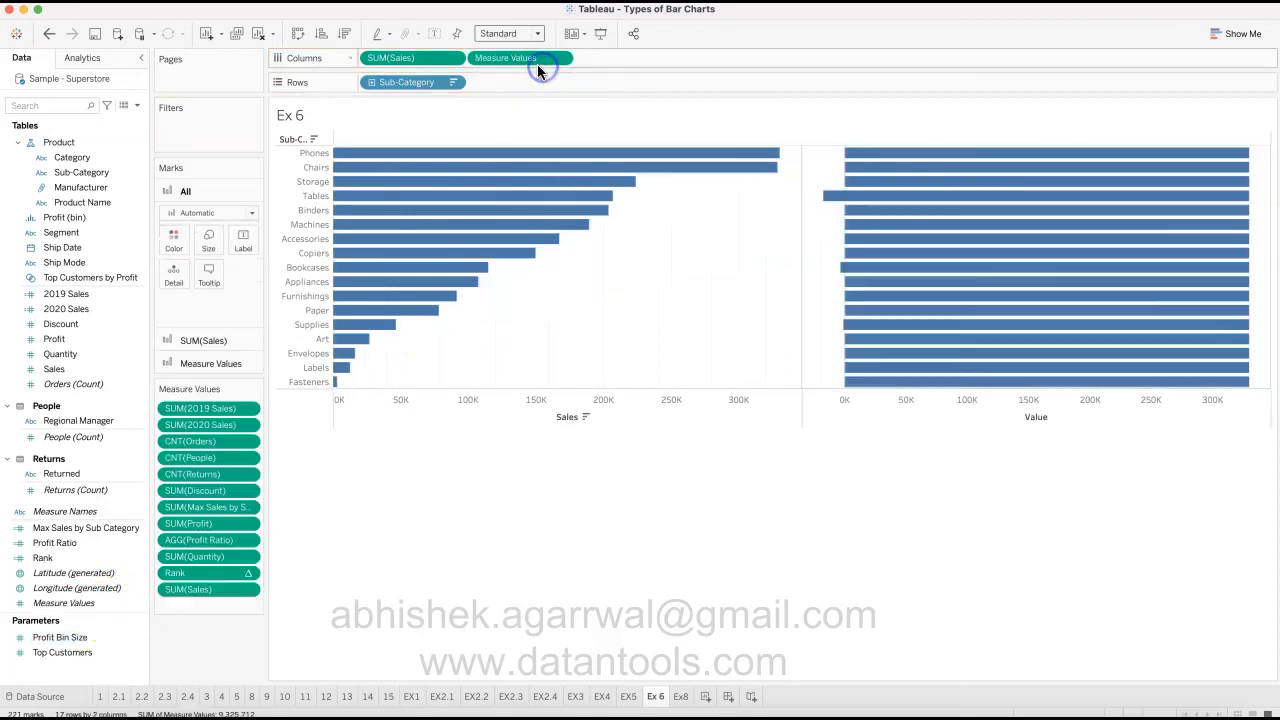
drag(420, 56, 206, 646)
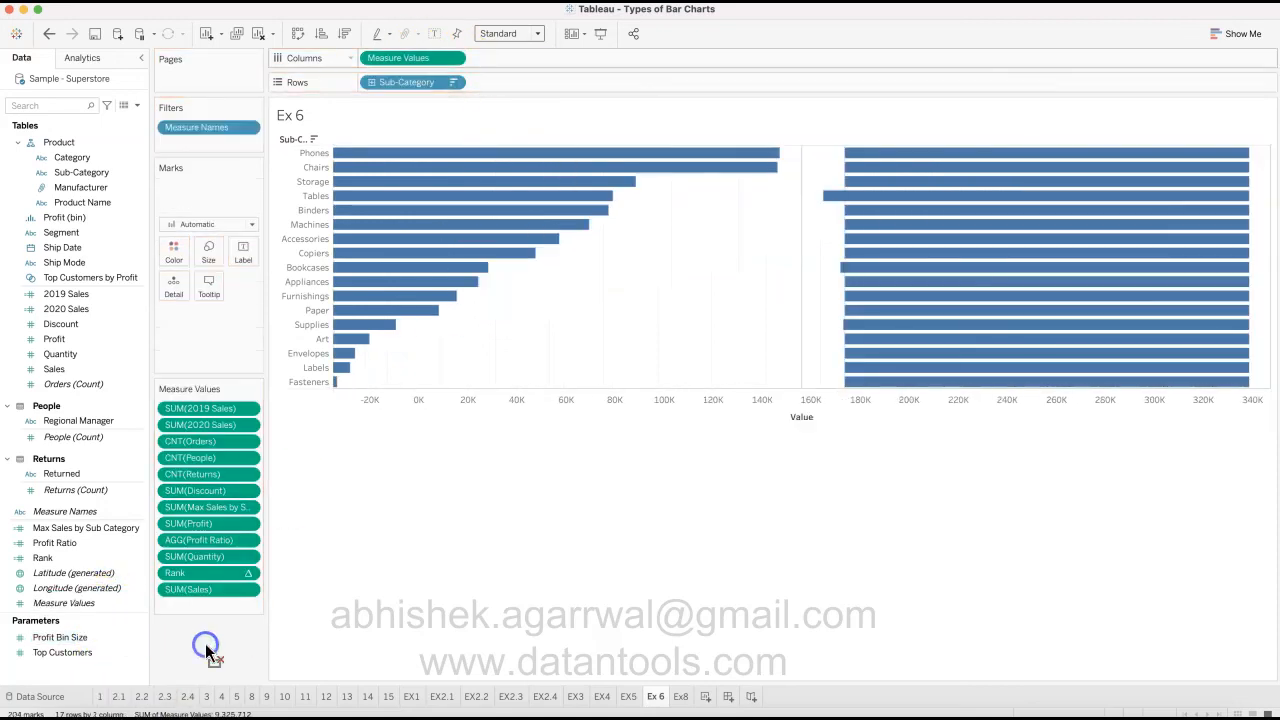
click(204, 536)
text(agg)
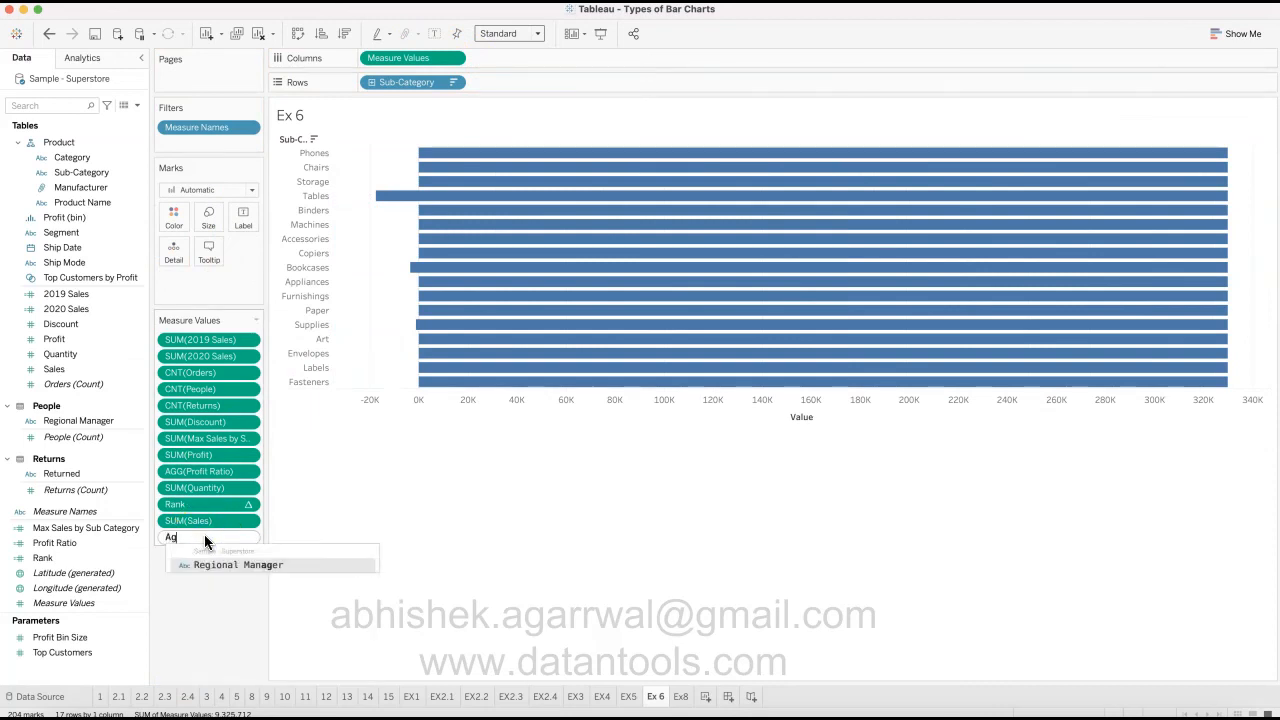
key(BackSpace)
key(BackSpace)
key(BackSpace)
text(SUM())
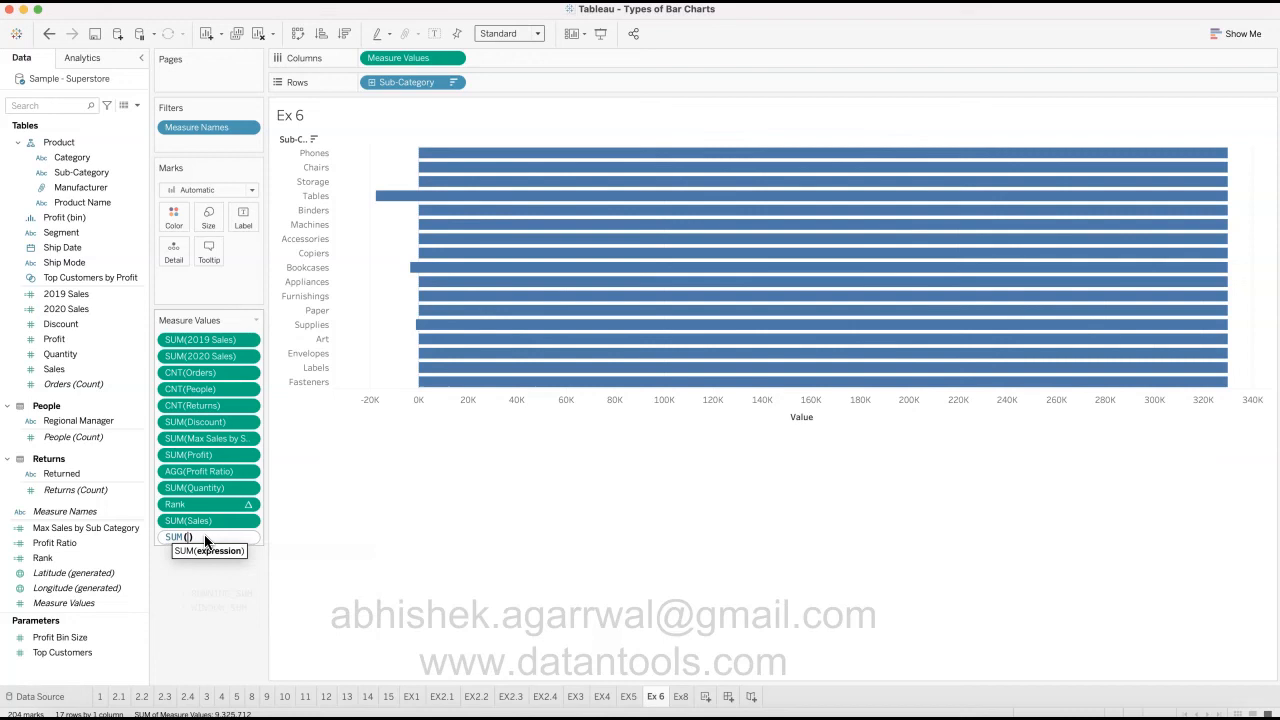
key(Return)
- Remove every measure from Measure Values except AGG(SUM(0)) and SUM(Sales)
drag(226, 504, 228, 580)
drag(228, 473, 226, 589)
drag(219, 452, 223, 571)
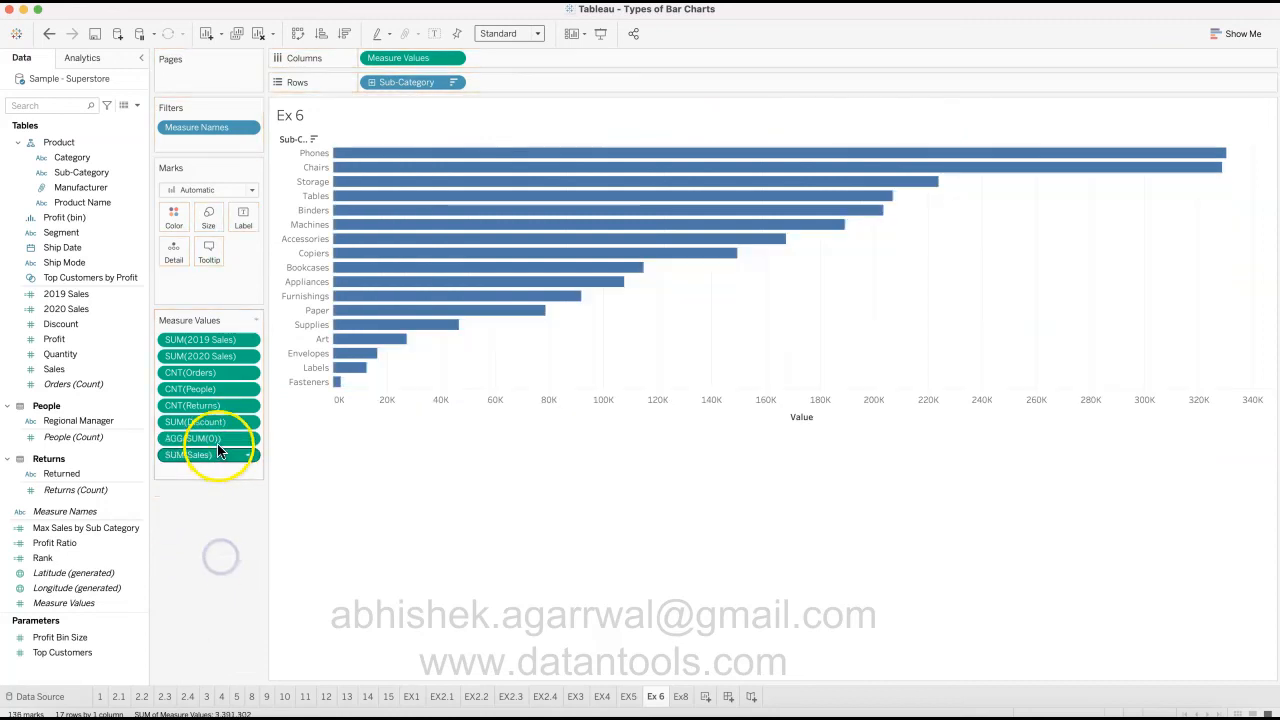
drag(214, 423, 214, 543)
drag(216, 396, 223, 571)
drag(186, 371, 223, 530)
drag(222, 360, 219, 467)
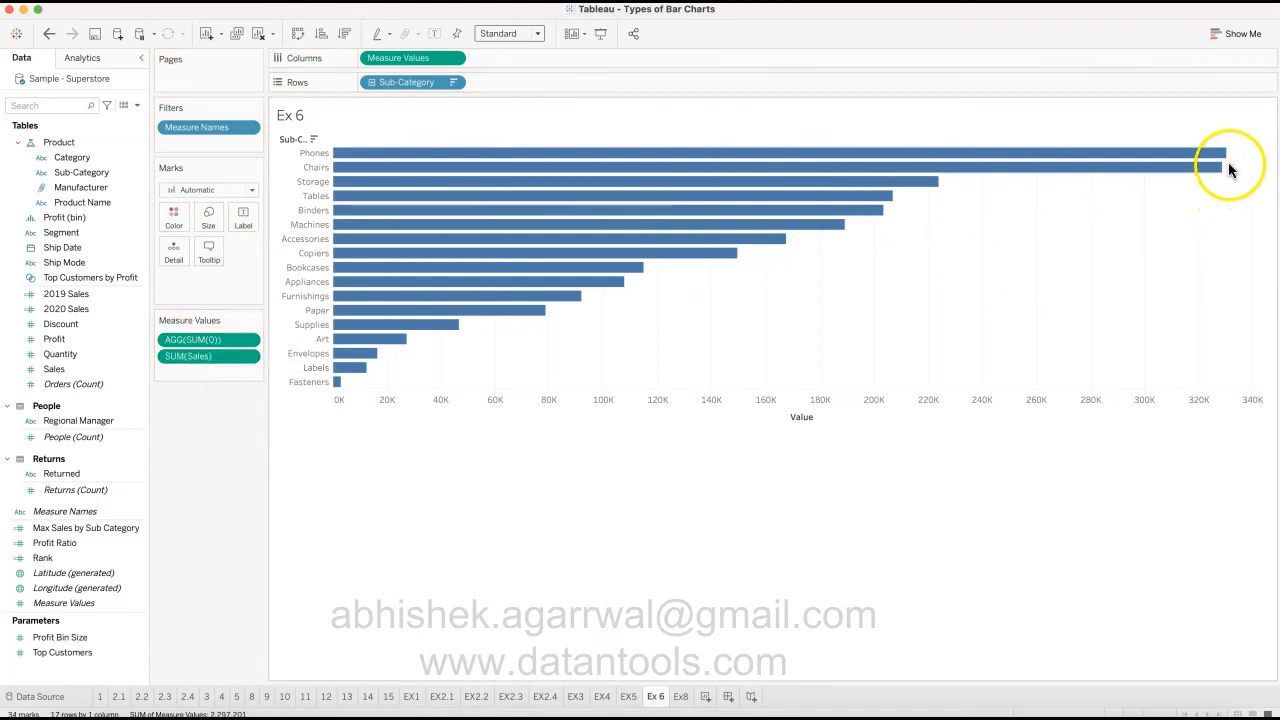
- Change the mark type to Line and assign Measure Names to Path so each sub-category gets its own line
click(231, 190)
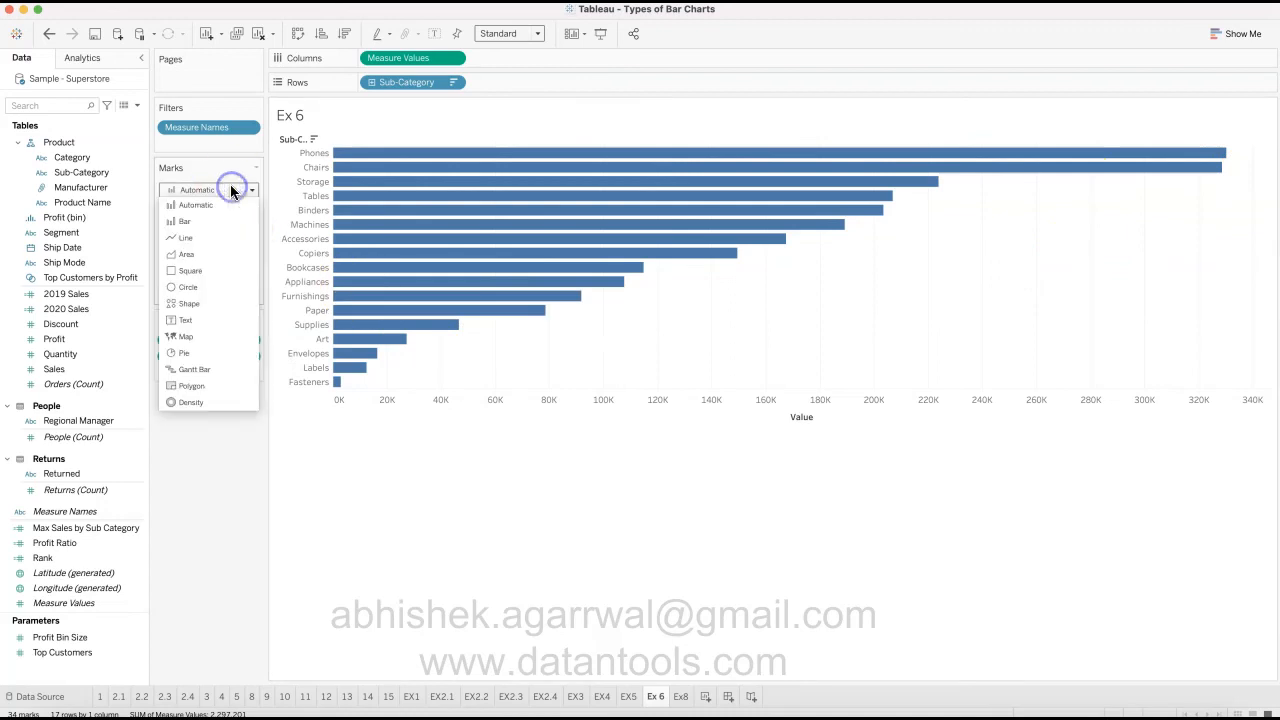
click(223, 239)
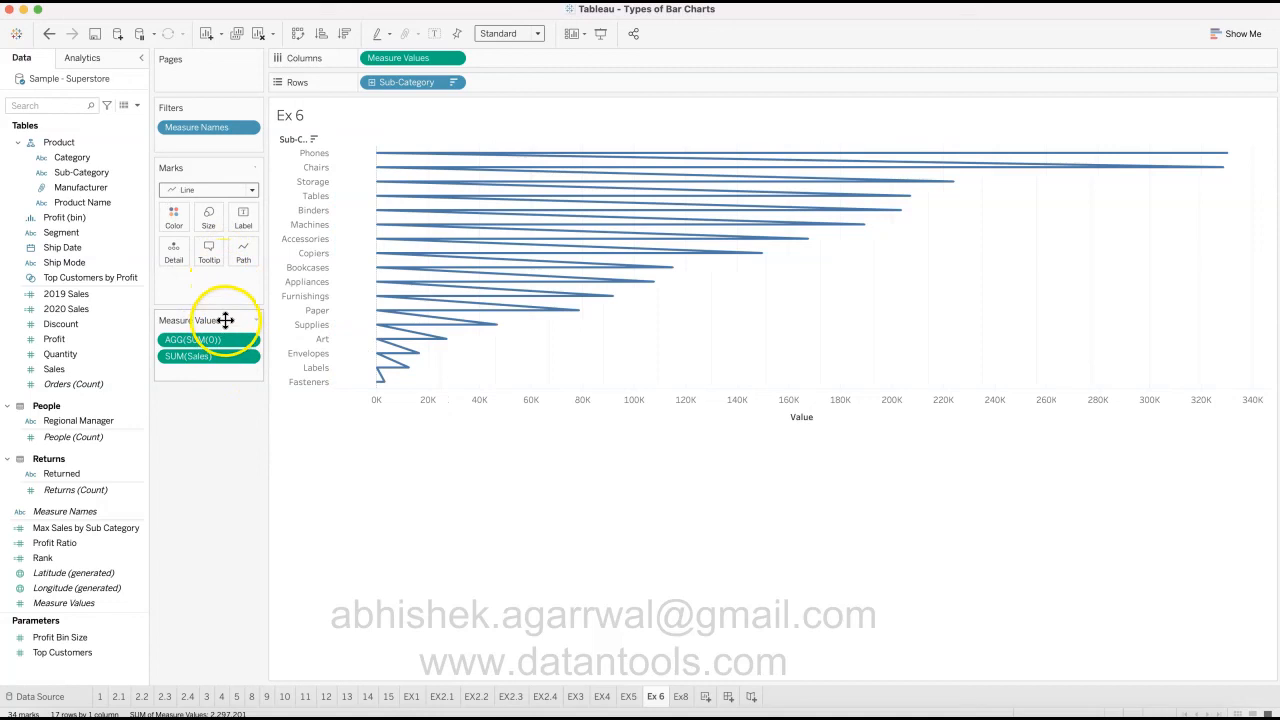
scroll(104, 328, up, 5)
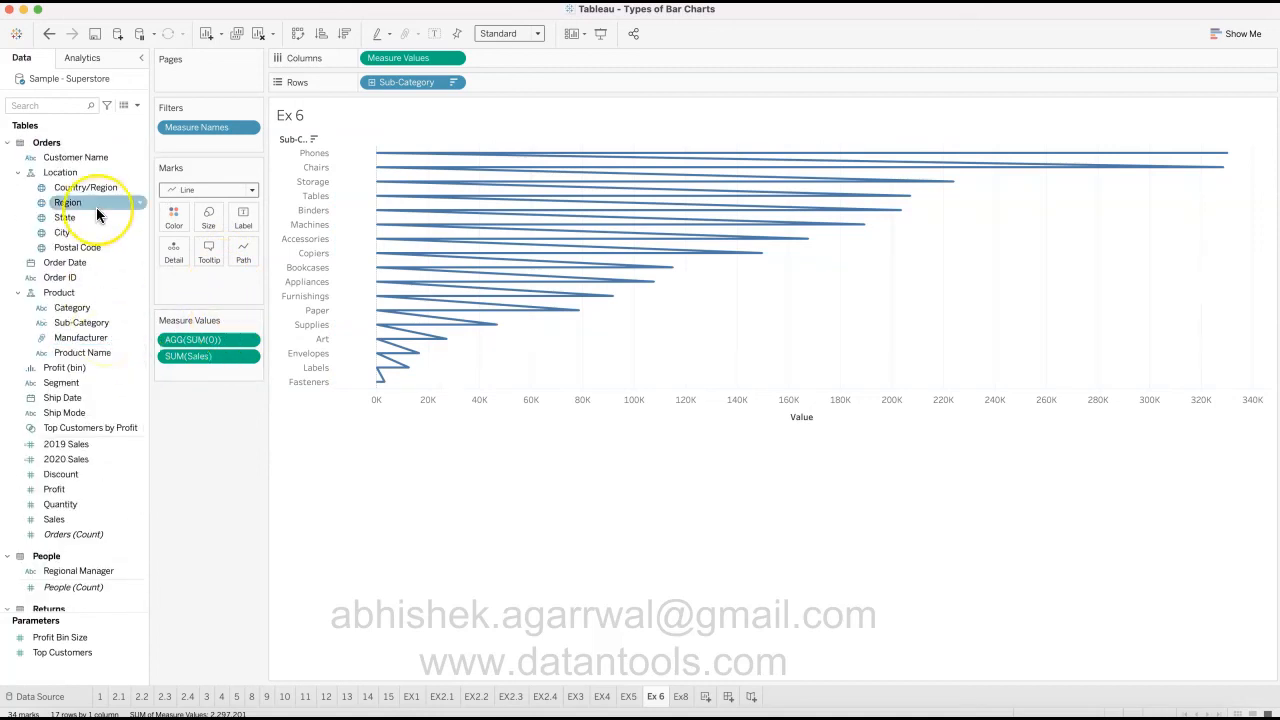
scroll(97, 213, down, 3)
scroll(97, 213, down, 3)
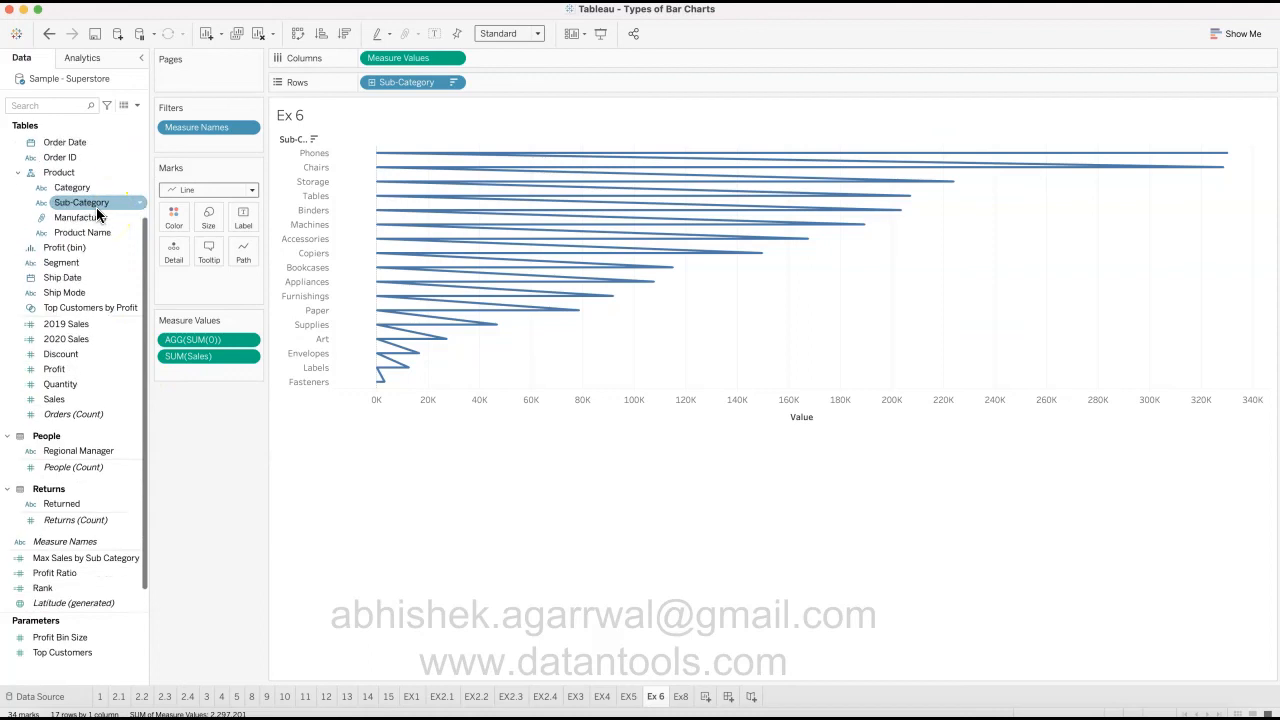
click(66, 104)
text(meas)
drag(72, 142, 251, 253)
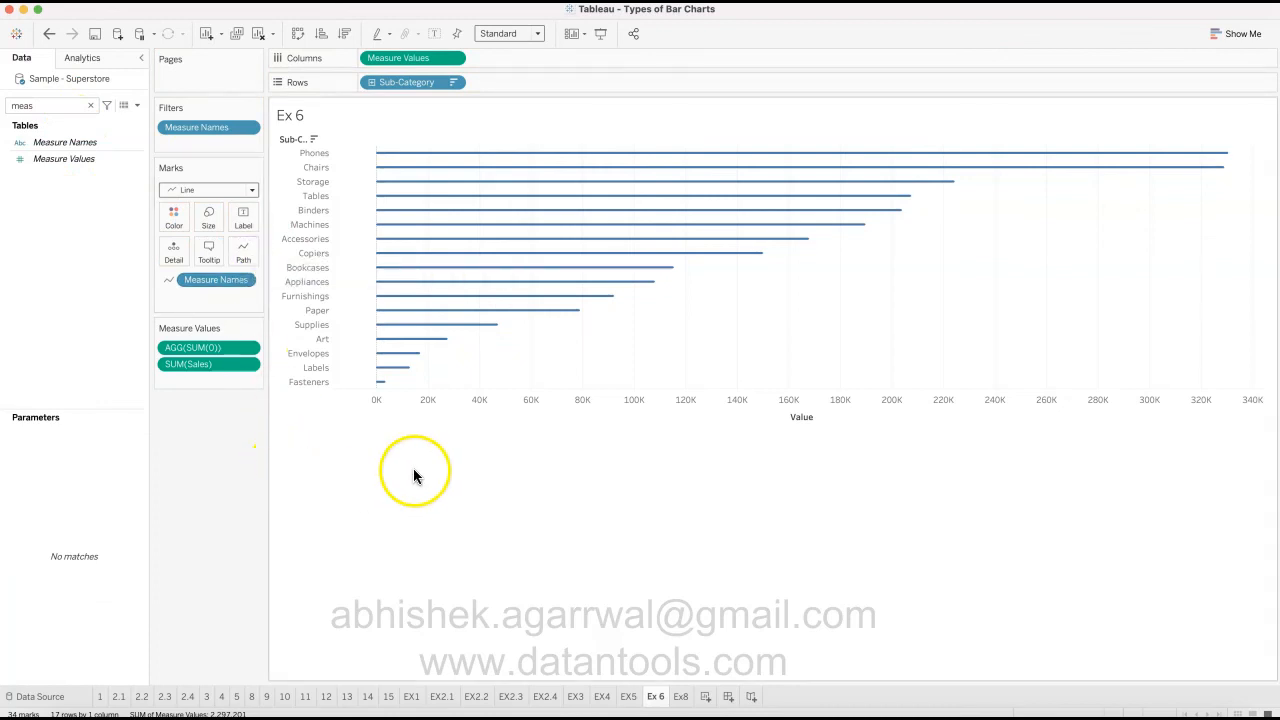
- Thicken the line marks into rounded bars and color them teal
click(217, 226)
drag(239, 247, 298, 253)
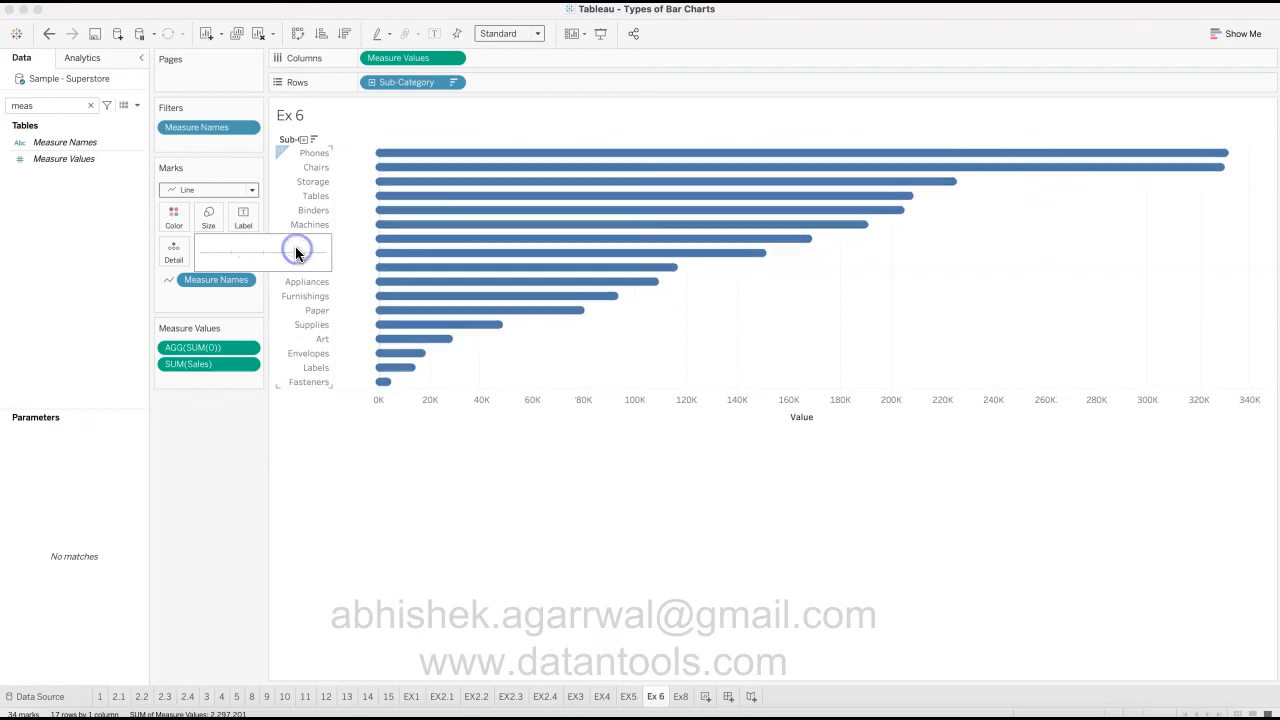
click(176, 216)
click(275, 295)
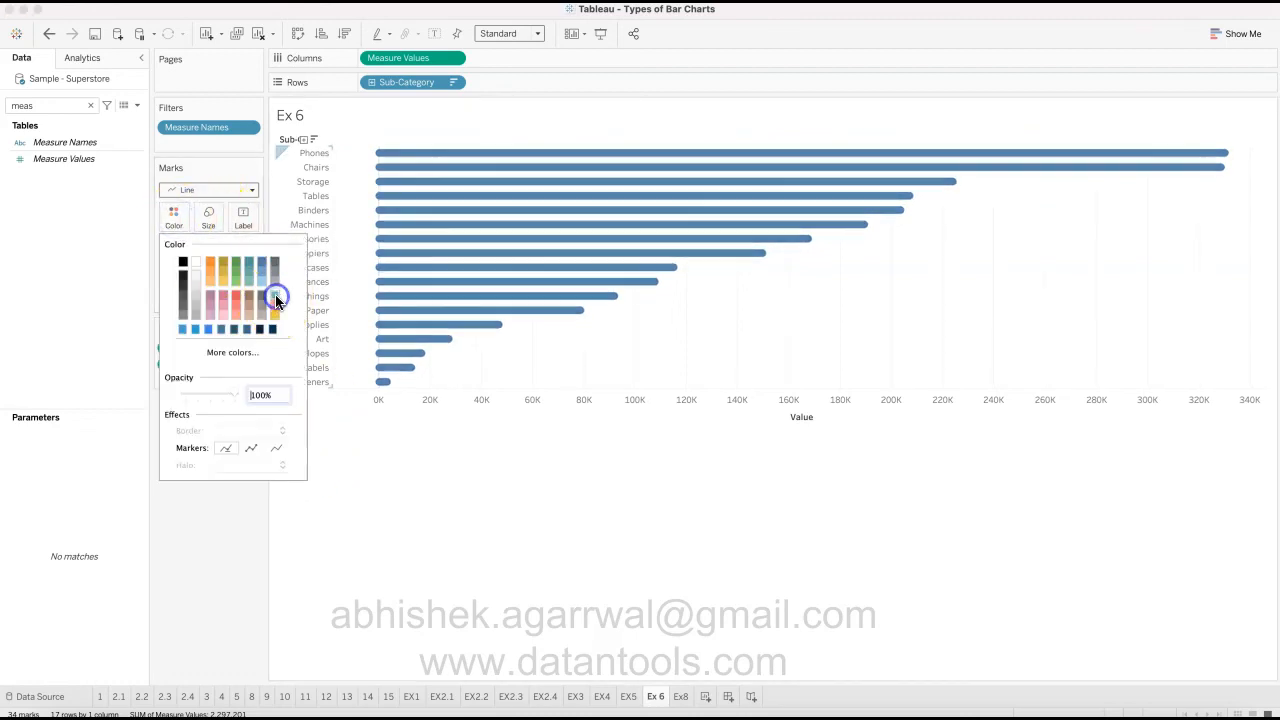
click(520, 530)
- Set the column grid lines of the rounded bar chart to None
right_click(734, 356)
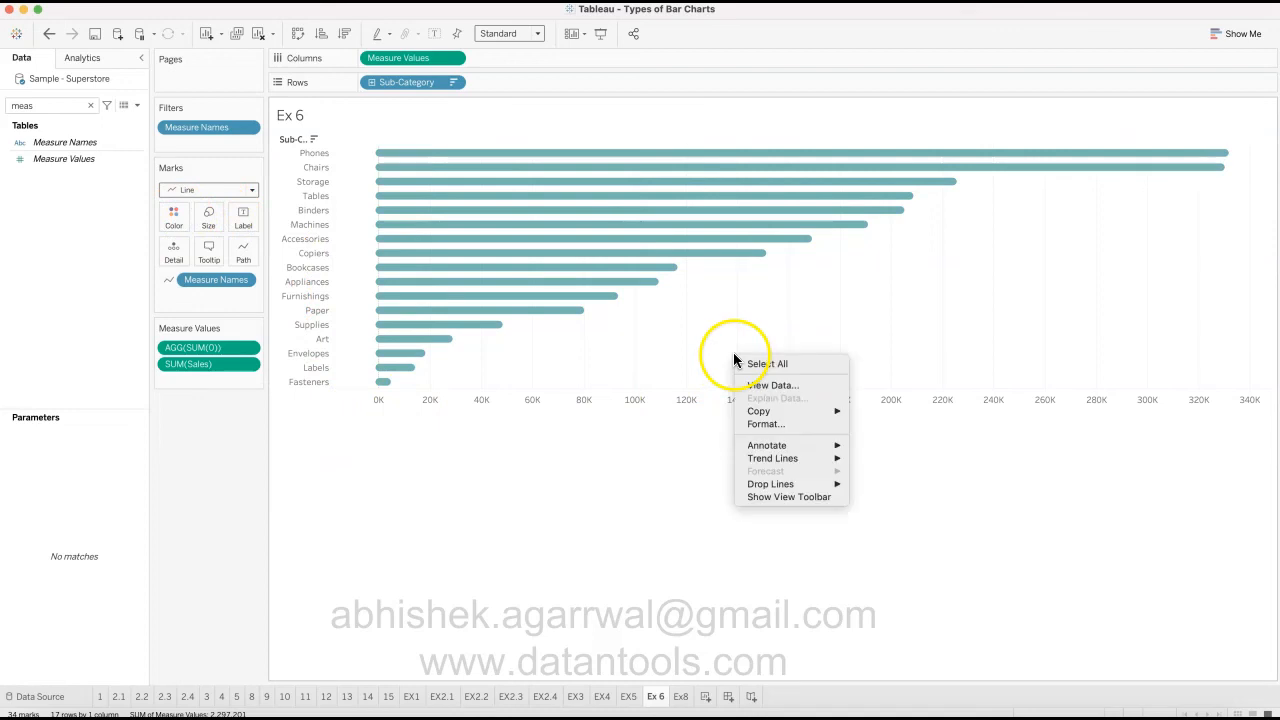
click(808, 424)
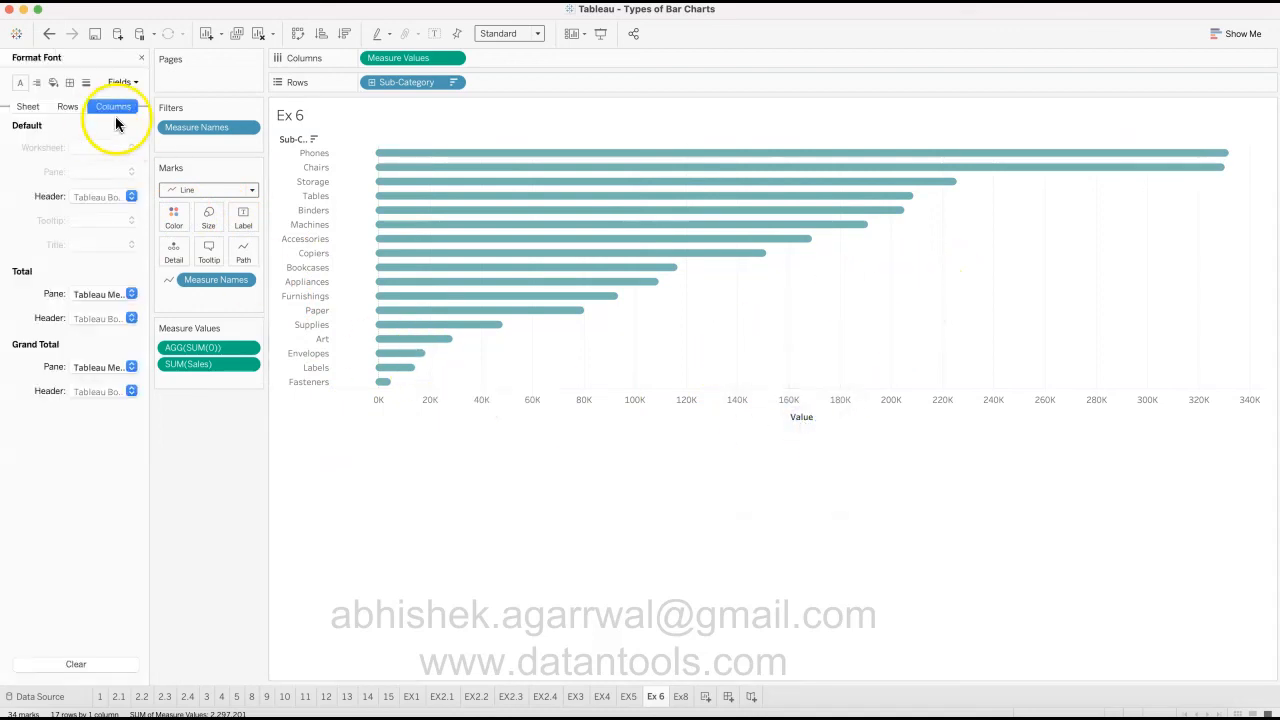
click(86, 82)
click(101, 147)
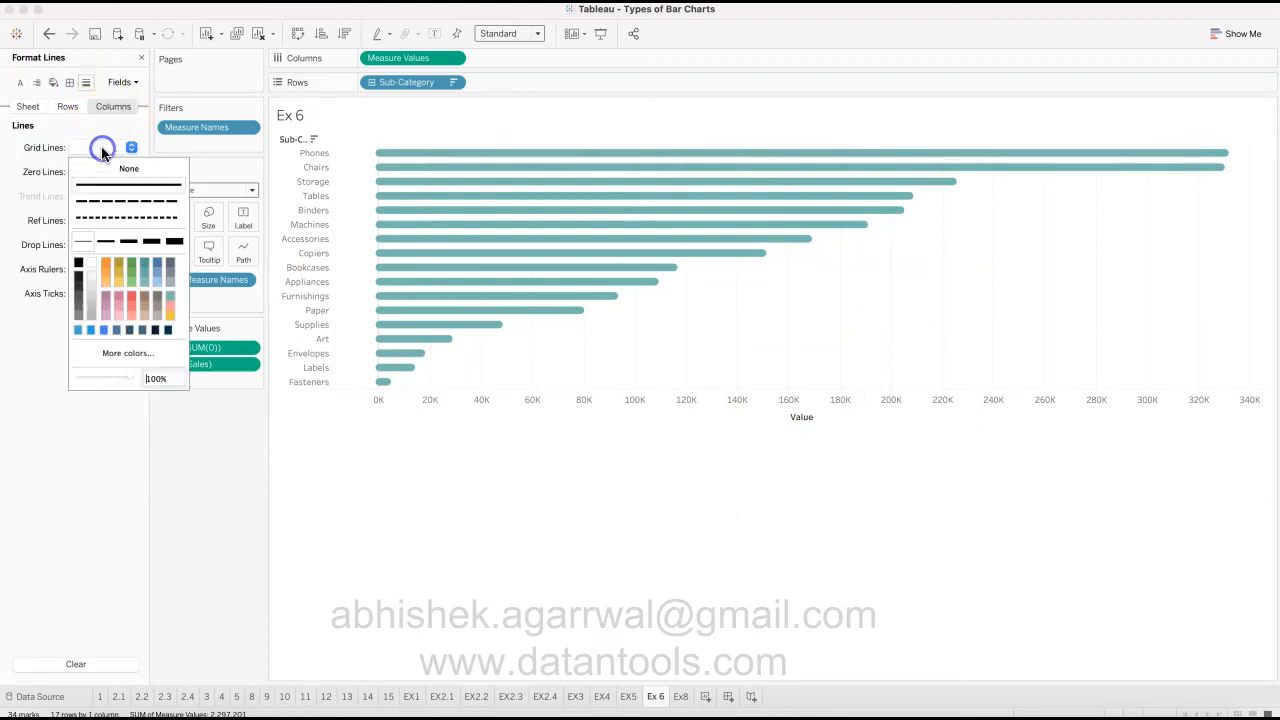
click(128, 168)
click(473, 608)
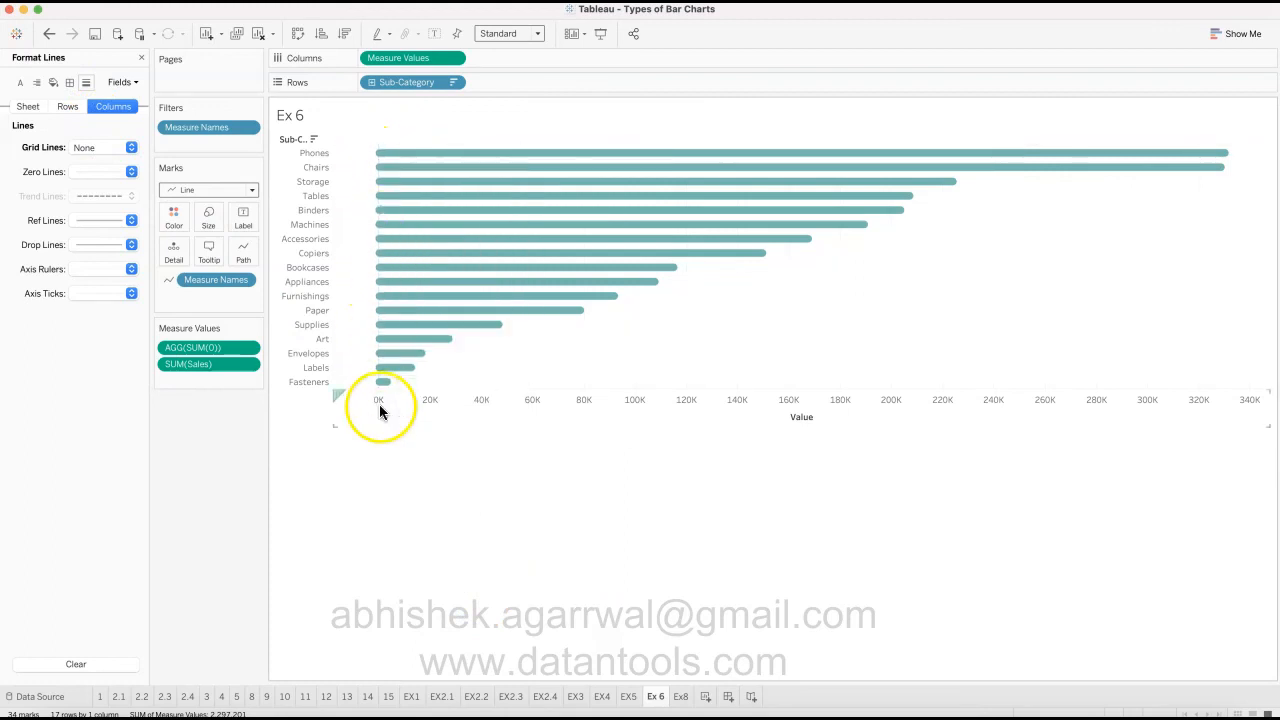
- Set the grand total pane border for columns to None
click(69, 85)
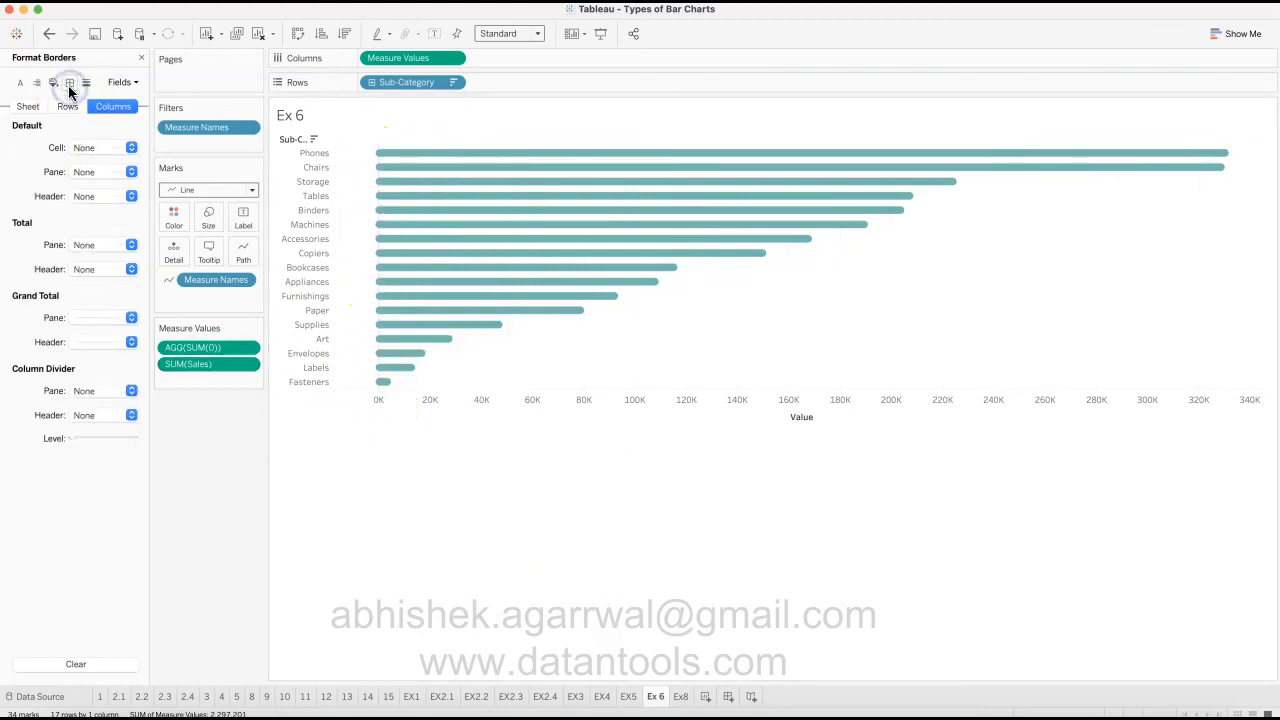
click(42, 108)
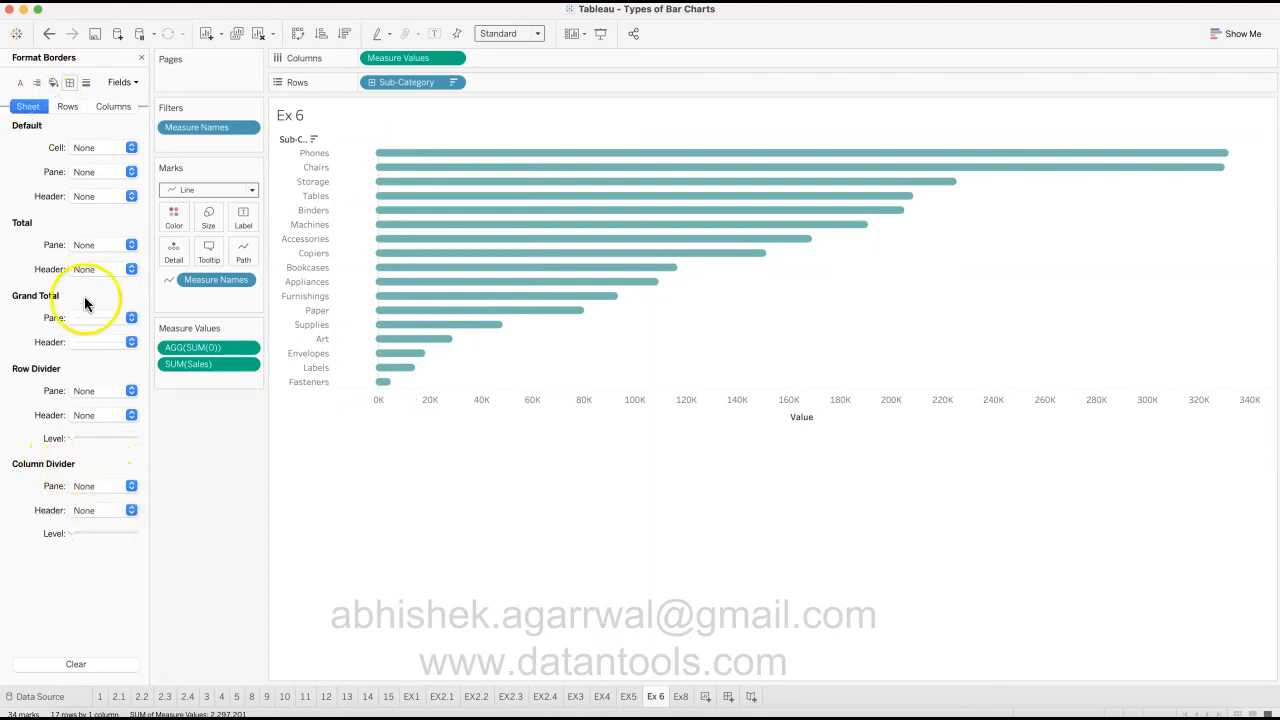
click(112, 107)
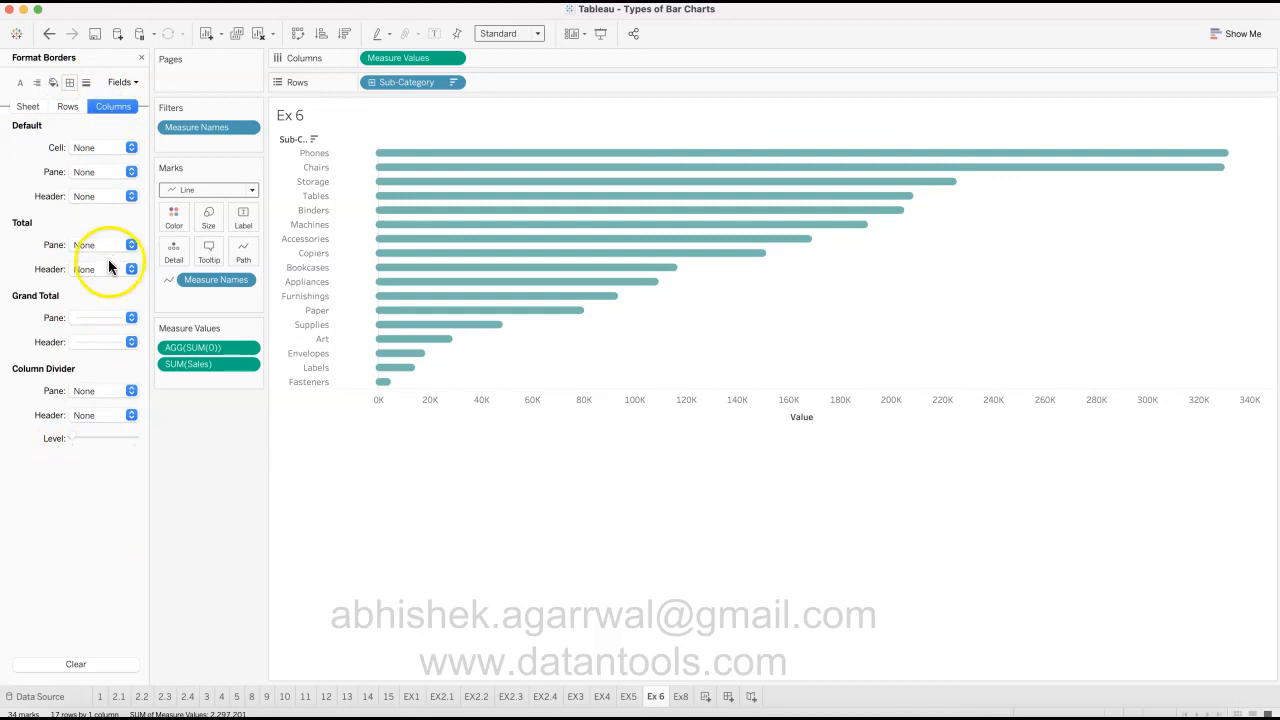
click(109, 318)
click(123, 340)
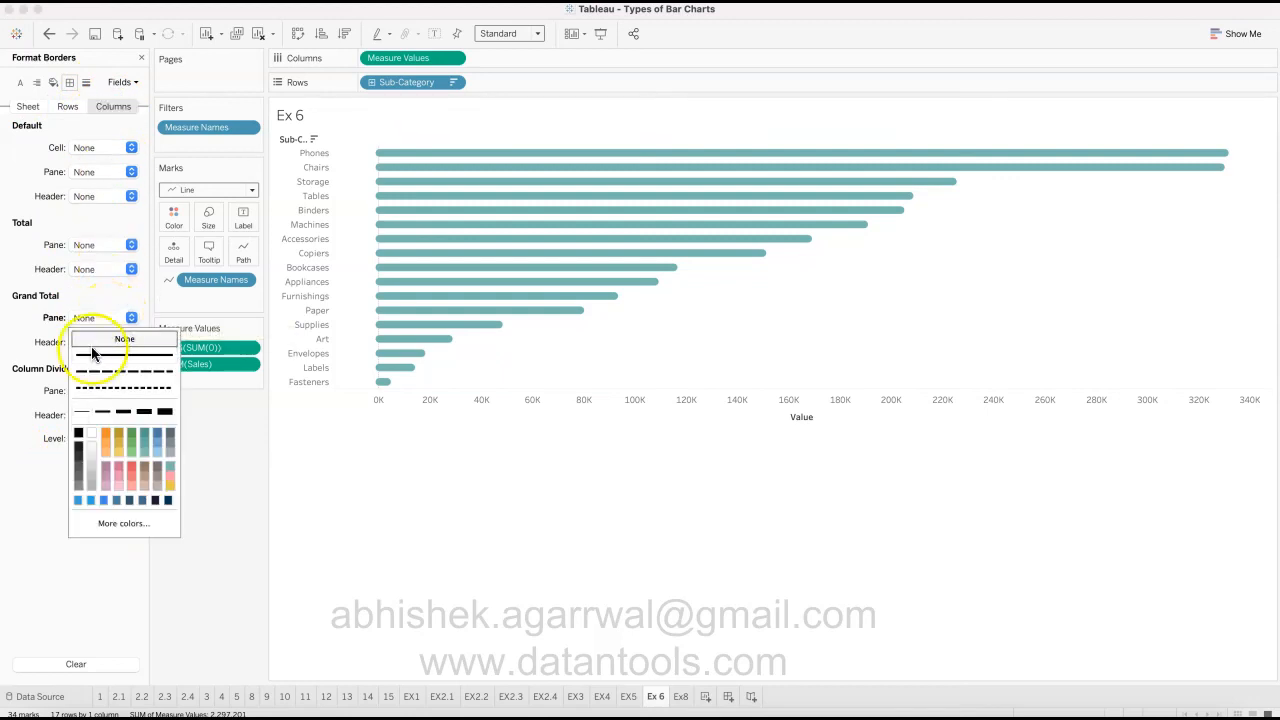
- Set the column zero lines of the rounded bar chart to None
click(86, 82)
click(100, 177)
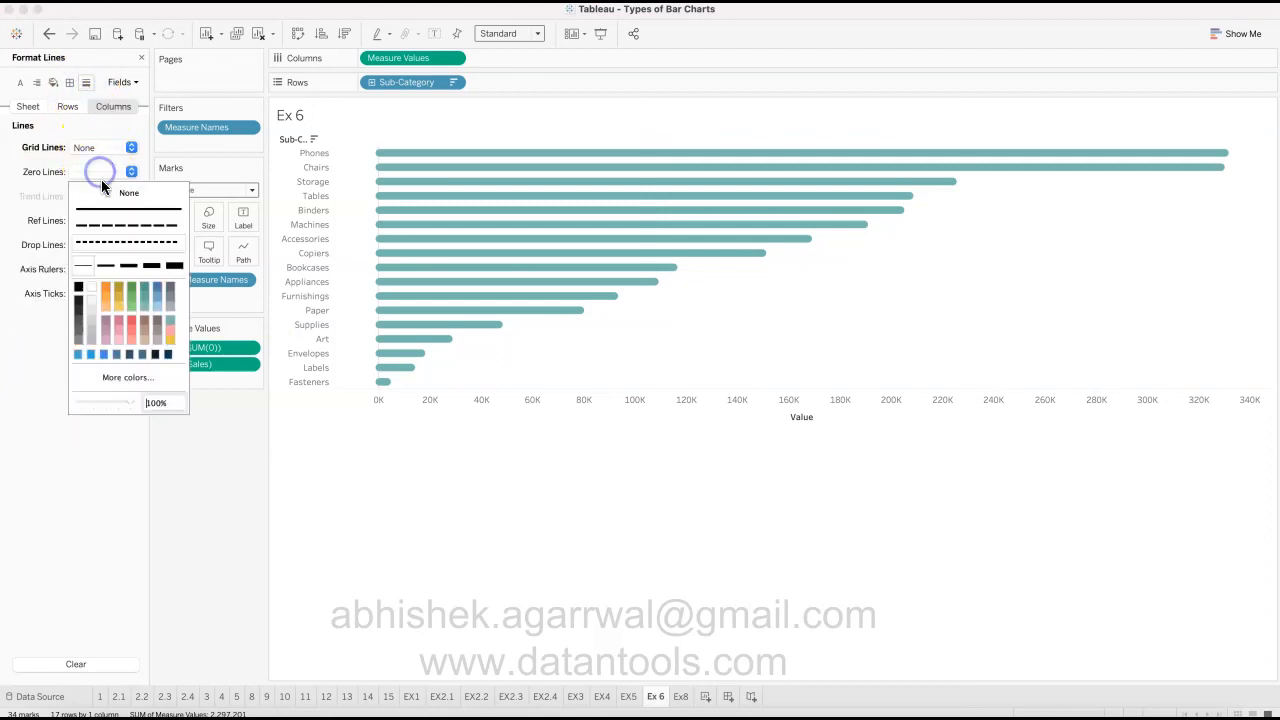
click(383, 551)
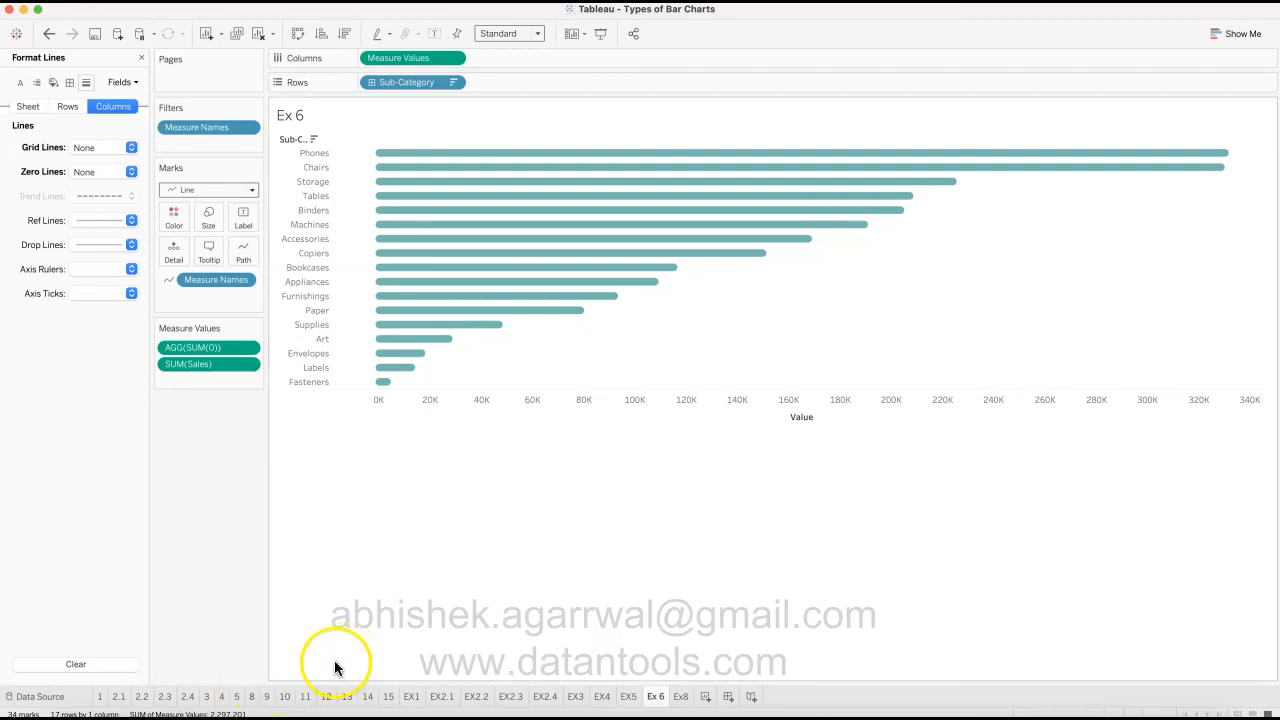
- Open sheet 9 to examine the reference version of the rounded bar chart by Sub-Category
click(267, 698)
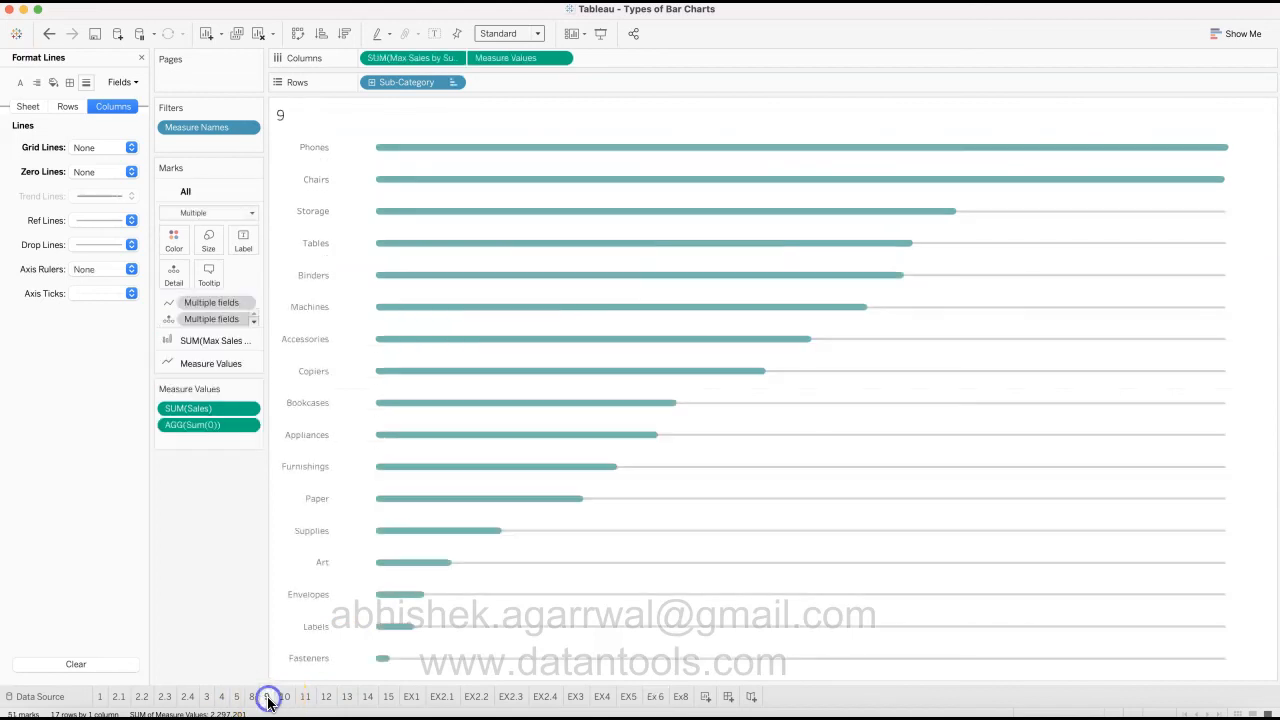